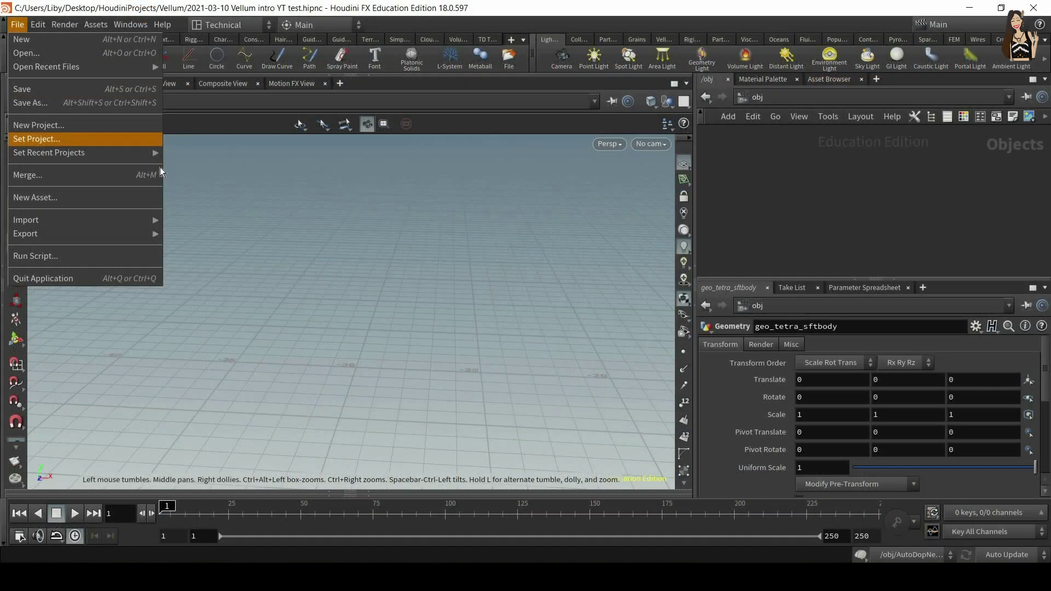
Step: Set the HoudiniProjects folder on the Desktop as the current project
{"action": "left_click", "coordinate": [64, 140]}
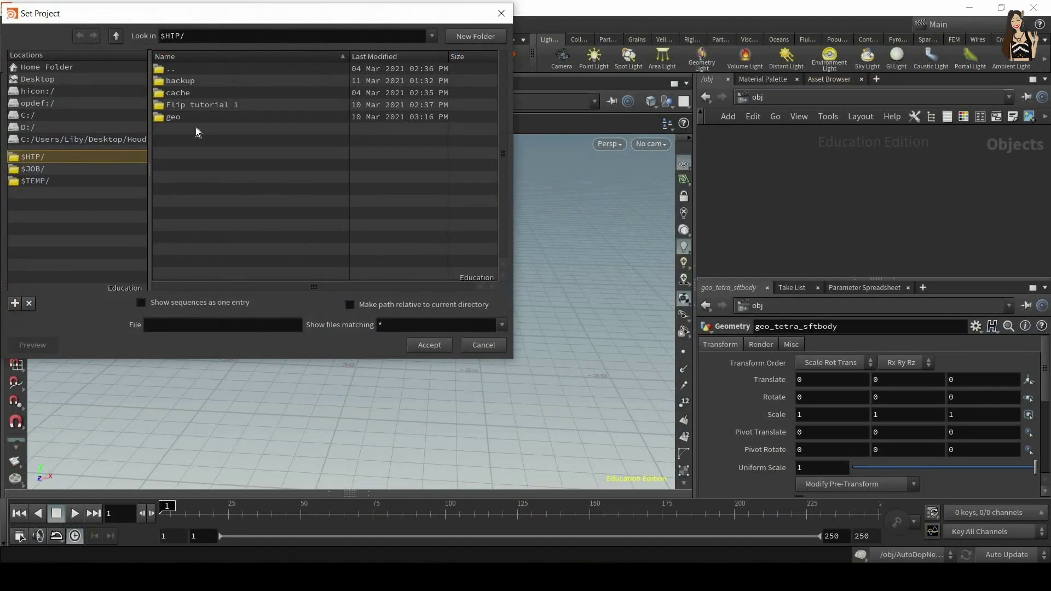
{"action": "left_click", "coordinate": [67, 81]}
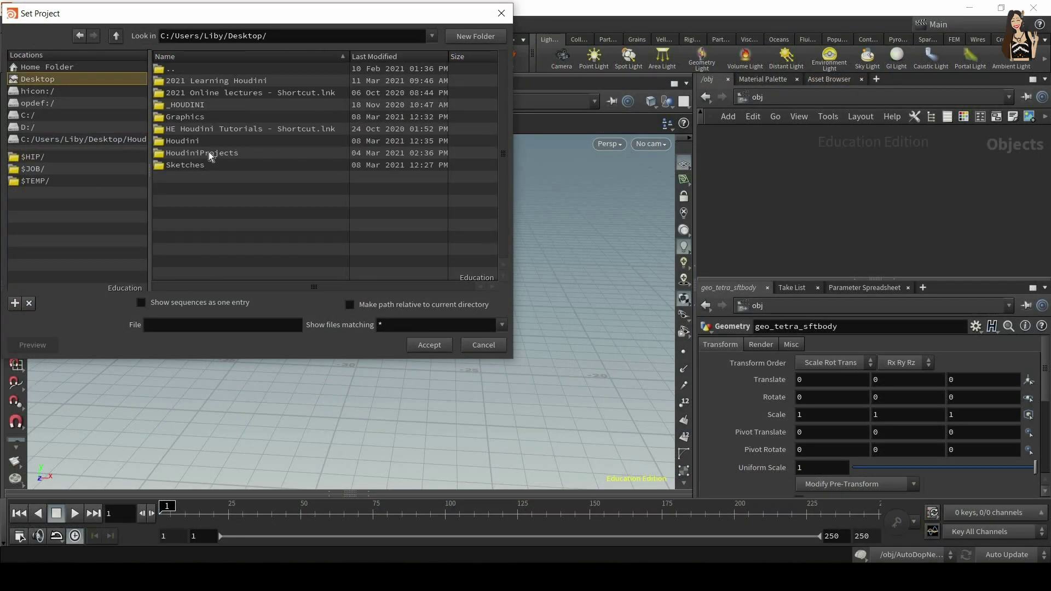
{"action": "left_click", "coordinate": [208, 152]}
{"action": "left_click", "coordinate": [429, 346]}
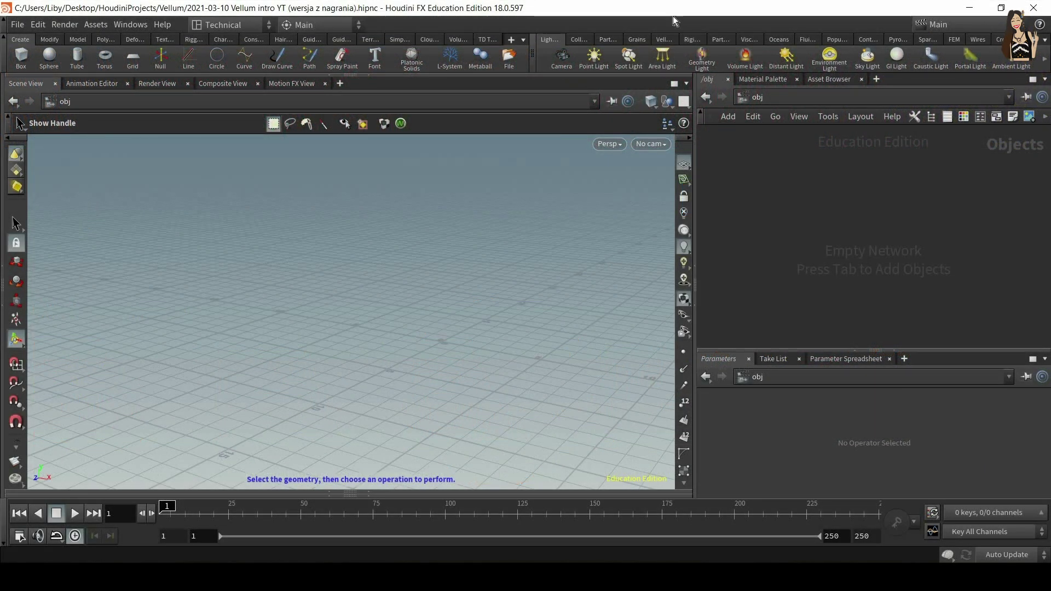
Step: Bring up the set of Vellum simulation tools
{"action": "key", "text": "Num_Lock"}
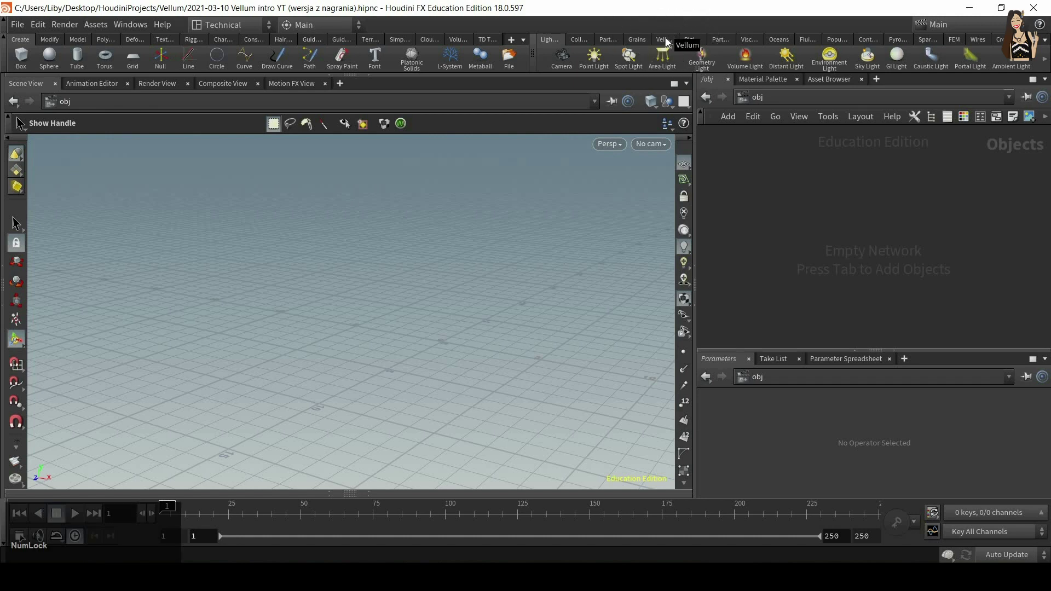
{"action": "left_click", "coordinate": [665, 40]}
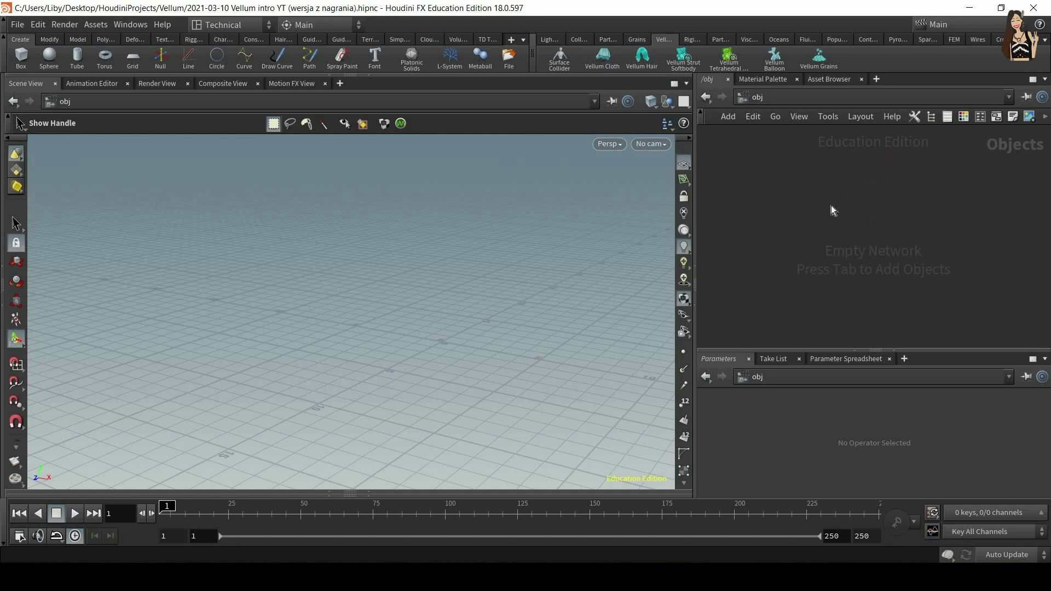
Step: Add a Geometry object at object level and rename it grid_cloth
{"action": "key", "text": "Tab"}
{"action": "type", "text": "geo"}
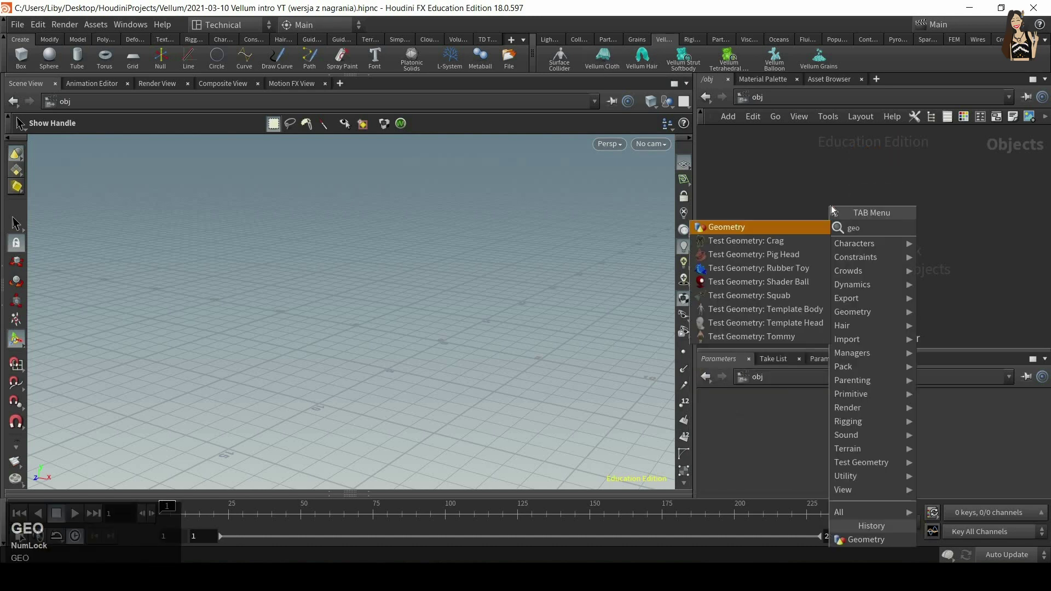
{"action": "key", "text": "Return"}
{"action": "left_click", "coordinate": [832, 211]}
{"action": "double_click", "coordinate": [876, 212]}
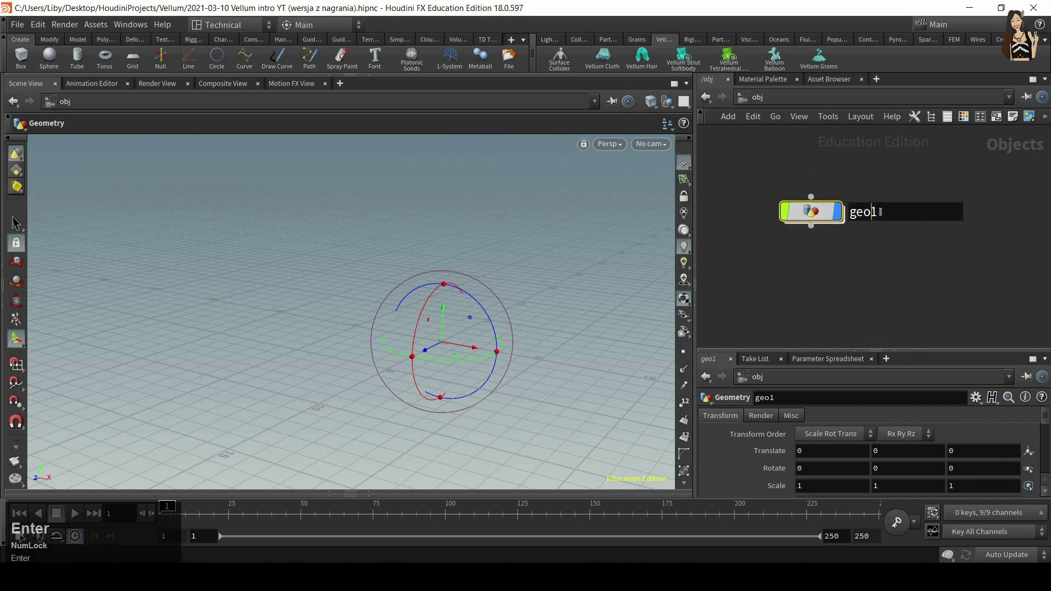
{"action": "double_click", "coordinate": [876, 212]}
{"action": "type", "text": "grid cloth"}
{"action": "key", "text": "Return"}
Step: Go inside grid_cloth and place a Grid node in its empty network
{"action": "double_click", "coordinate": [810, 208]}
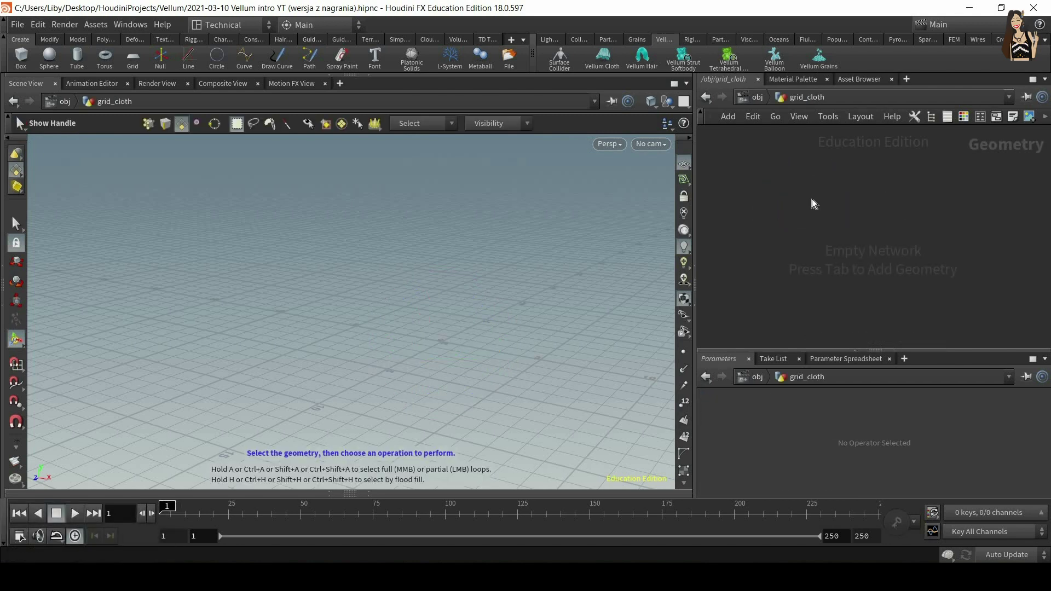
{"action": "key", "text": "Tab"}
{"action": "type", "text": "grid"}
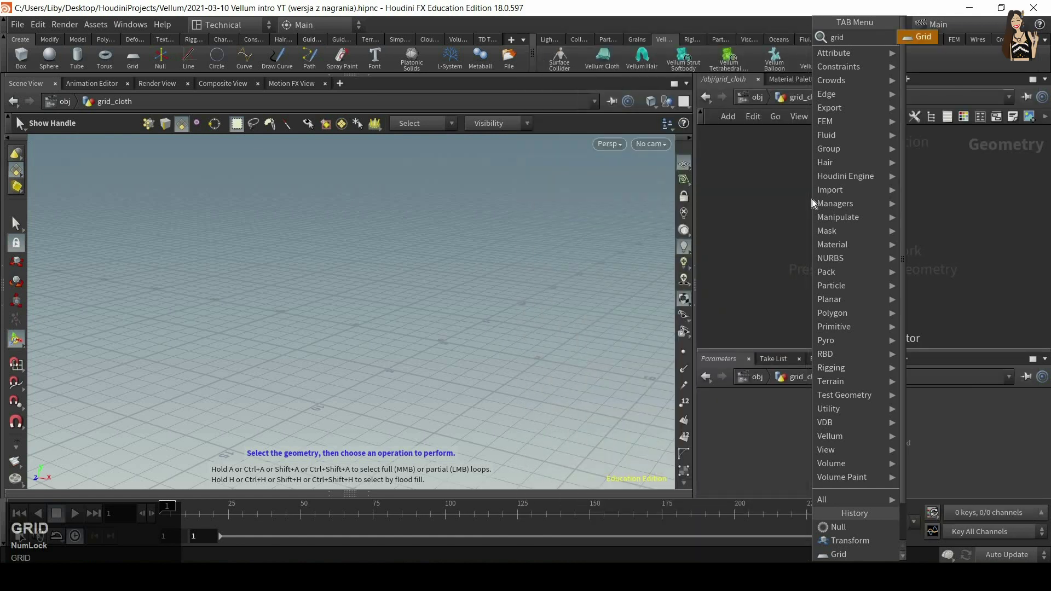
{"action": "key", "text": "Return"}
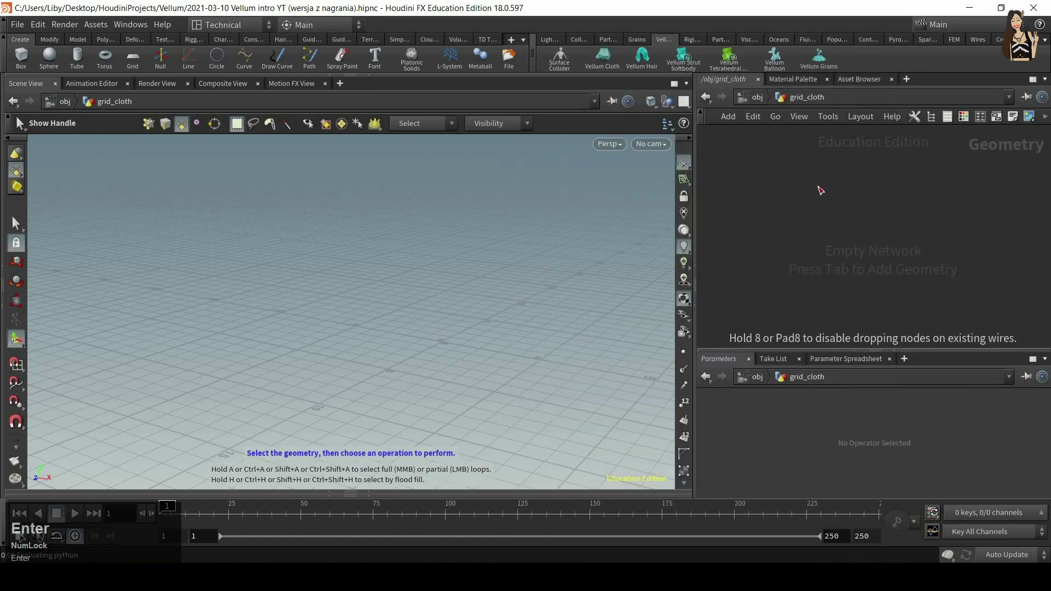
{"action": "left_click", "coordinate": [814, 169]}
Step: Connect a displayed Transform node after the grid and set its Y translation to 3
{"action": "key", "text": "Tab"}
{"action": "type", "text": "tran"}
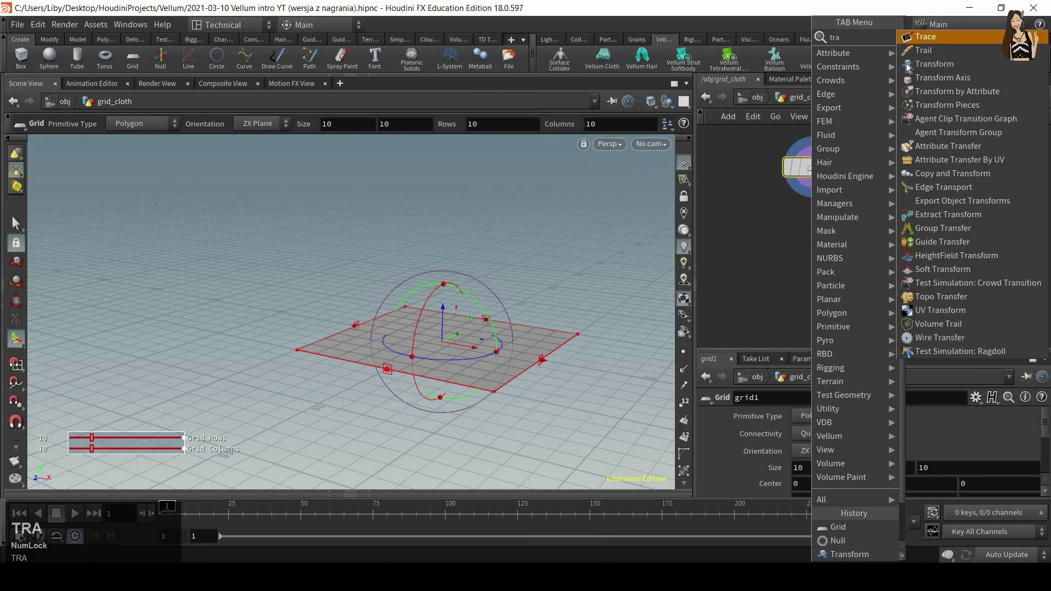
{"action": "left_click", "coordinate": [937, 36]}
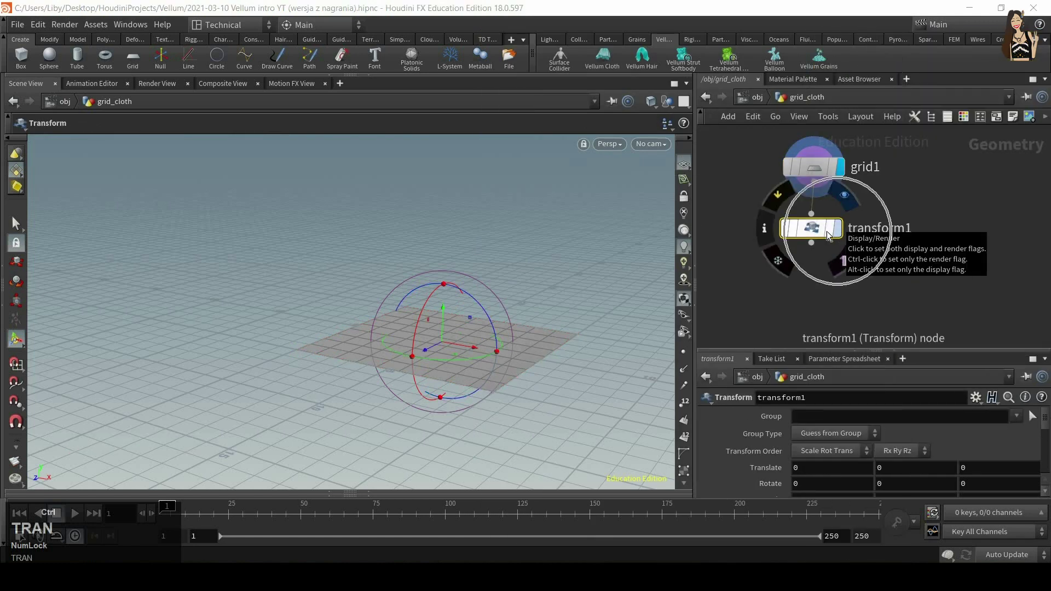
{"action": "left_click_drag", "start_coordinate": [881, 351], "coordinate": [867, 273]}
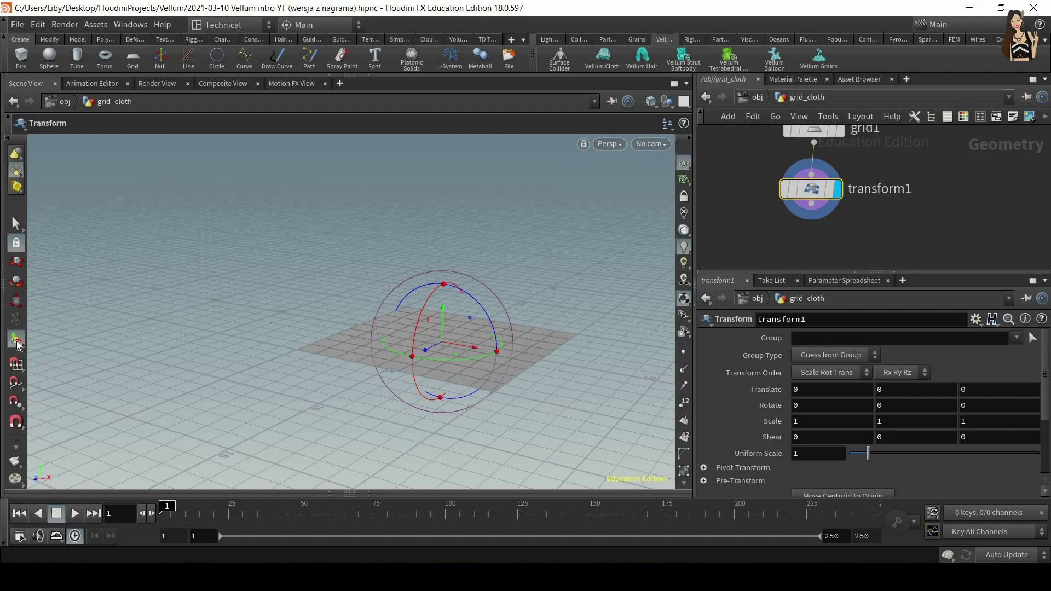
{"action": "key", "text": "ctrl"}
{"action": "key", "text": "ctrl"}
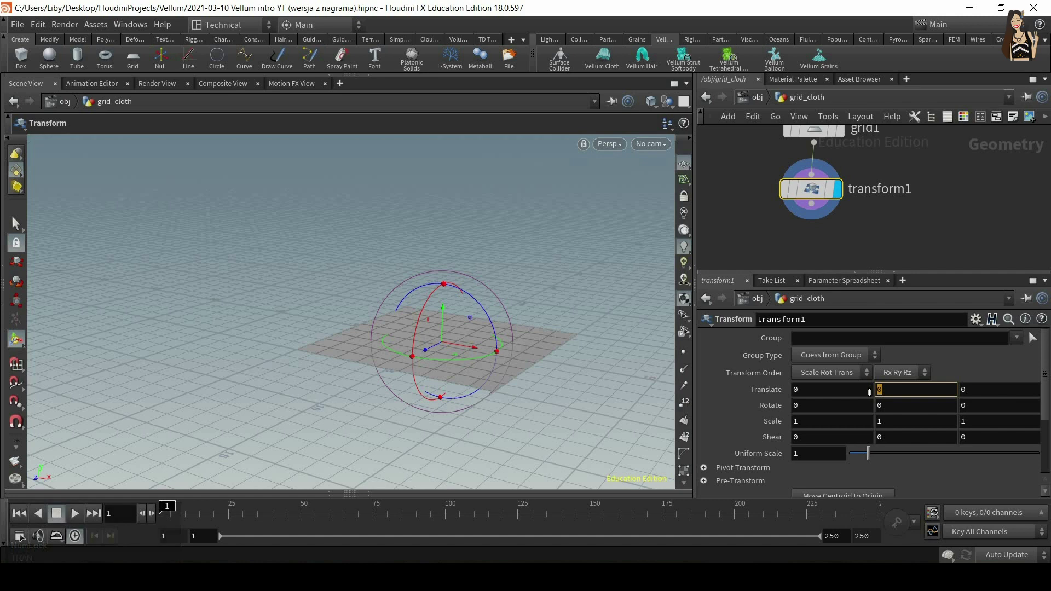
{"action": "type", "text": "3"}
{"action": "key", "text": "Return"}
{"action": "left_click_drag", "start_coordinate": [575, 338], "coordinate": [575, 327], "text": "alt"}
Step: Append a Null node to the Transform node's output and make it the displayed node
{"action": "left_click", "coordinate": [811, 204]}
{"action": "key", "text": "Tab"}
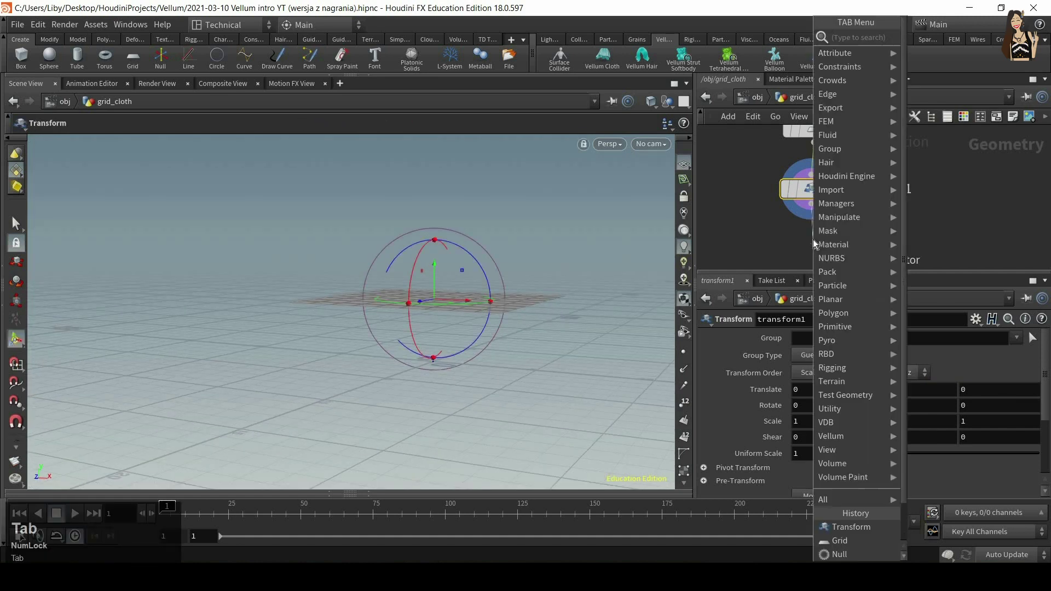
{"action": "type", "text": "null"}
{"action": "key", "text": "Return"}
{"action": "left_click", "coordinate": [835, 247]}
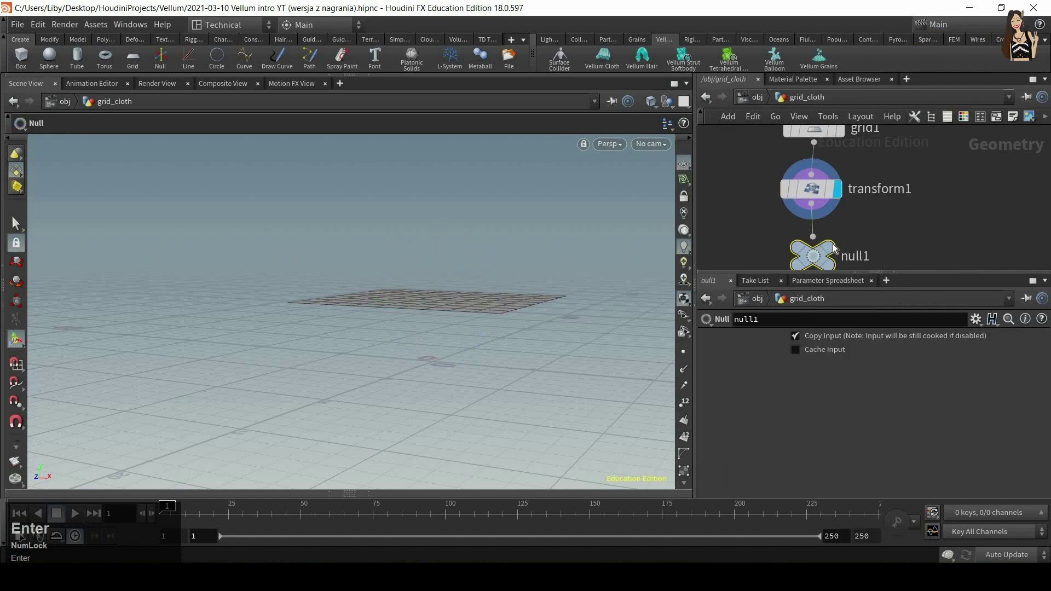
{"action": "mouse_move", "coordinate": [834, 247]}
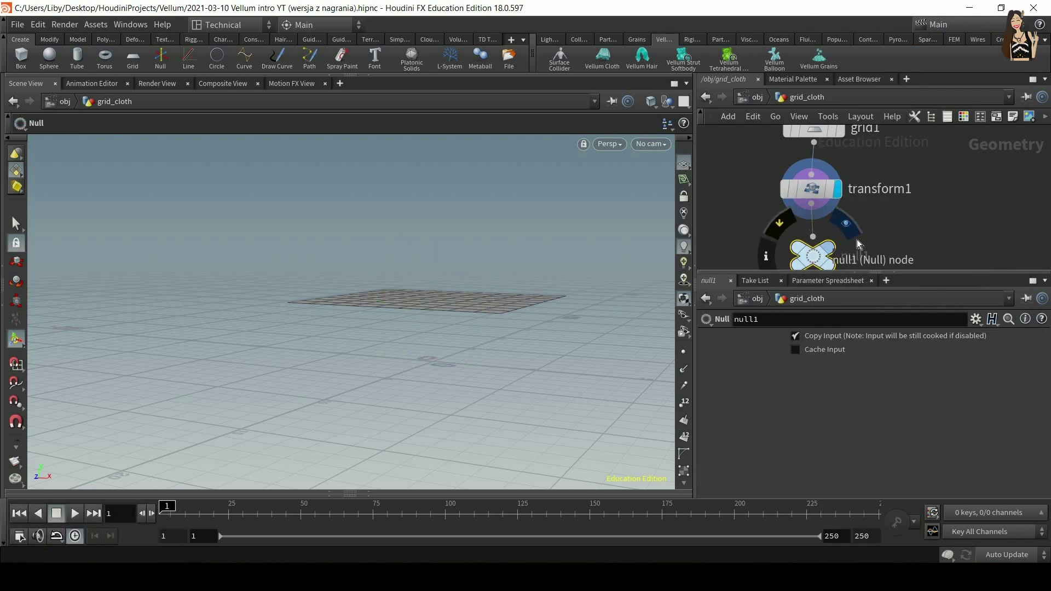
{"action": "key", "text": "h"}
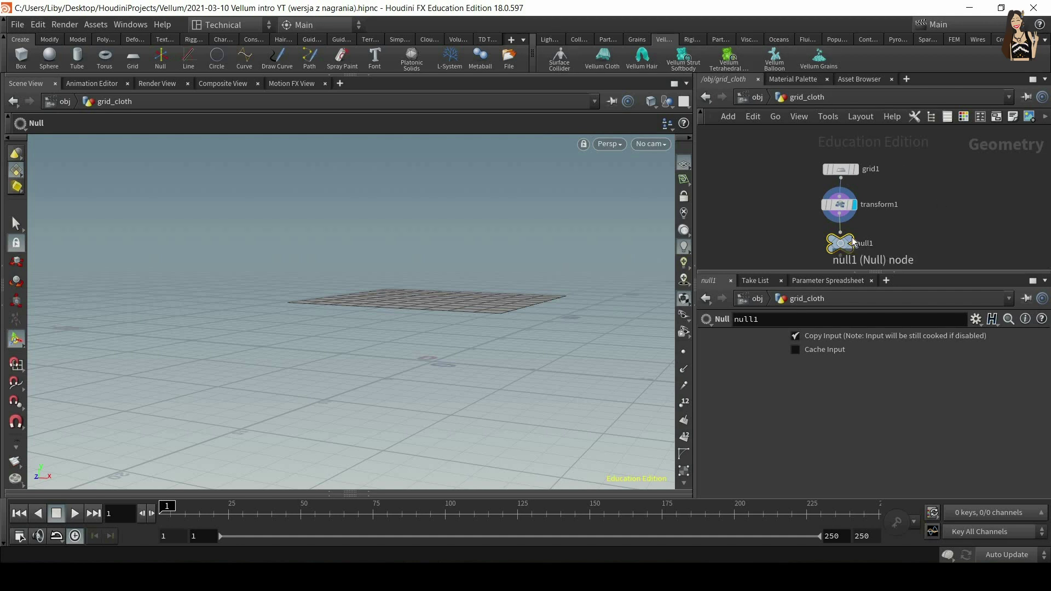
{"action": "scroll", "coordinate": [887, 262], "scroll_direction": "up", "scroll_amount": 2}
Step: Rename the Null node to OUT_cloth
{"action": "double_click", "coordinate": [873, 246]}
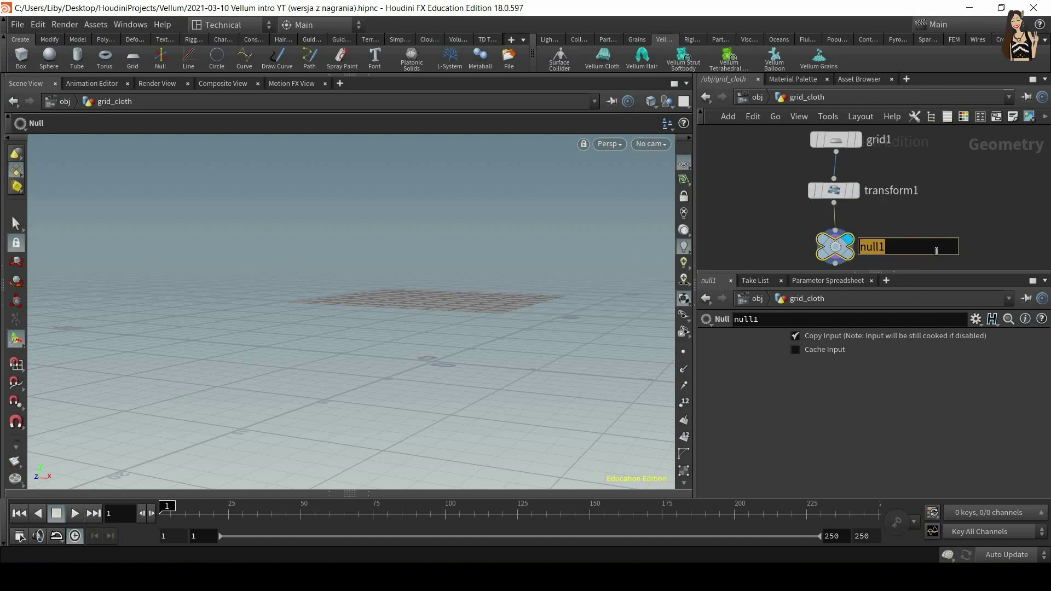
{"action": "type", "text": "OUT"}
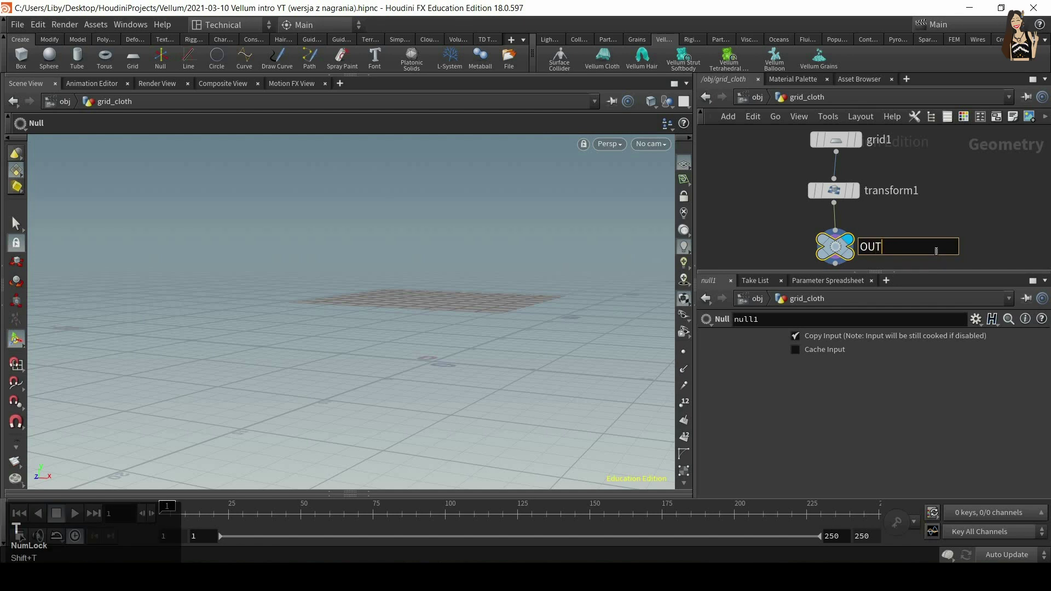
{"action": "type", "text": "_cloth"}
{"action": "key", "text": "Return"}
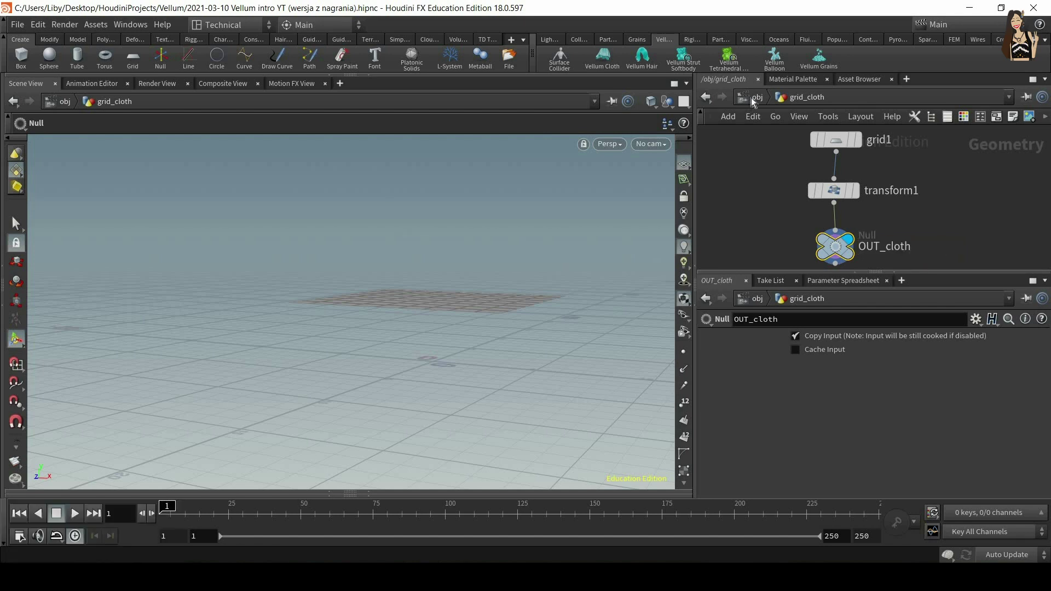
Step: Return to object level and apply Vellum Cloth to the grid_cloth object
{"action": "left_click", "coordinate": [755, 98]}
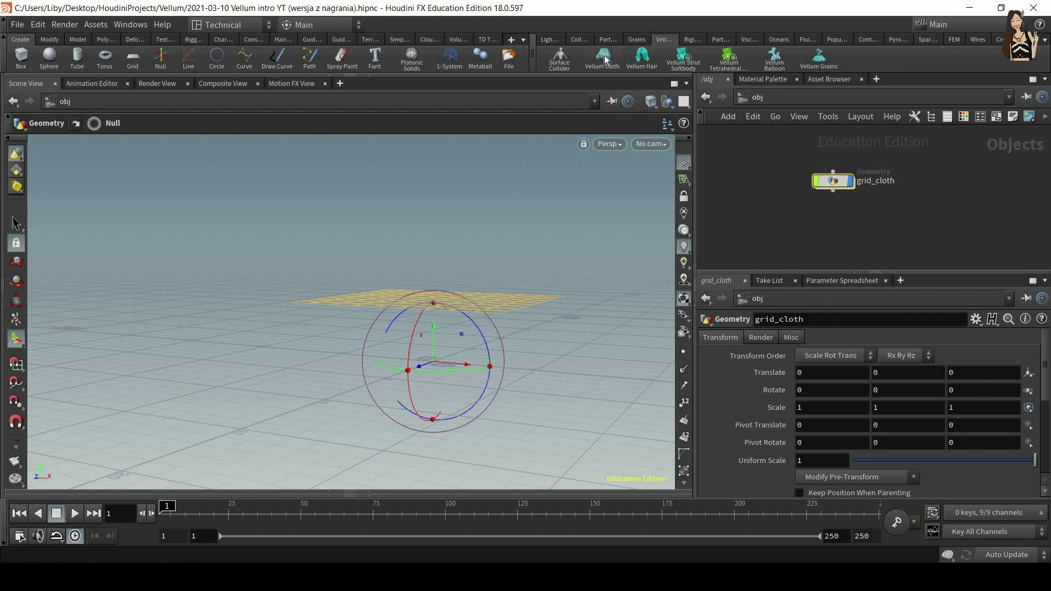
{"action": "key", "text": "Return"}
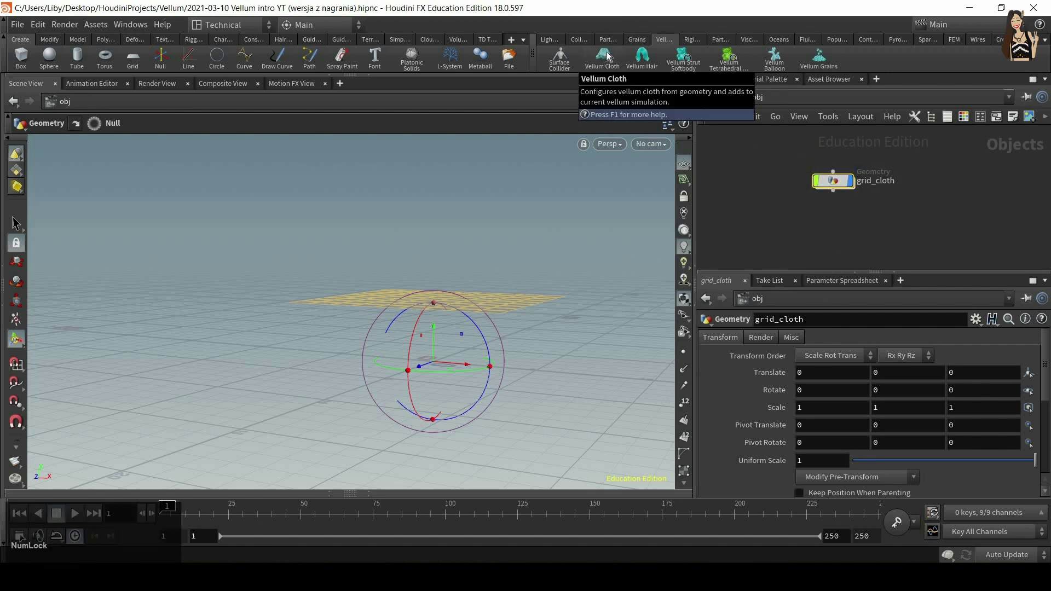
{"action": "left_click", "coordinate": [608, 56]}
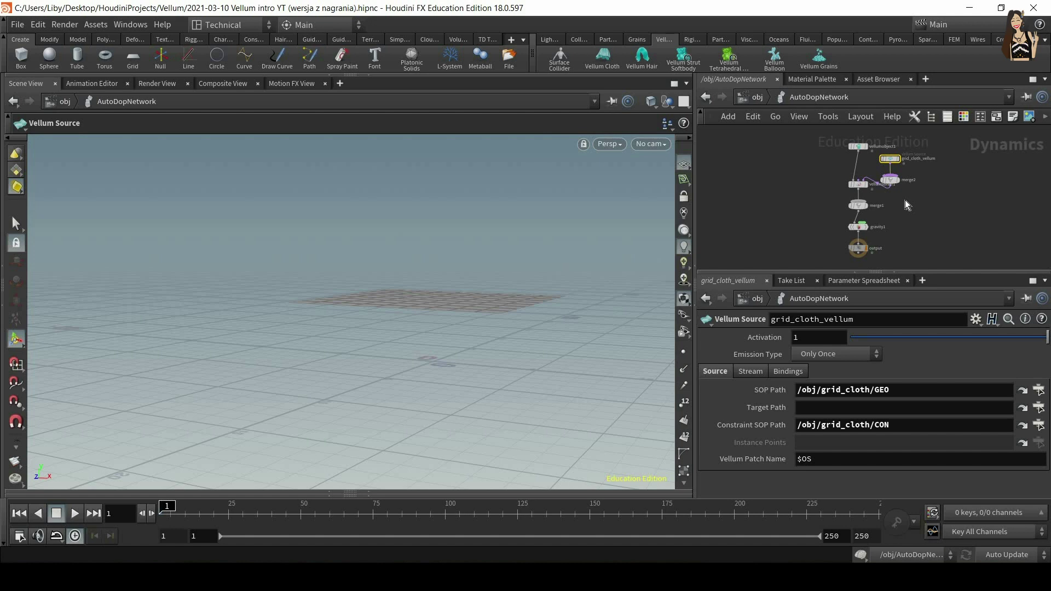
Step: Lay out the nodes in AutoDopNetwork automatically and frame the cloth source, object and solver
{"action": "key", "text": "l"}
{"action": "key", "text": "h"}
{"action": "scroll", "coordinate": [938, 174], "scroll_direction": "up", "scroll_amount": 4}
{"action": "middle_click_drag", "start_coordinate": [939, 175], "coordinate": [969, 223]}
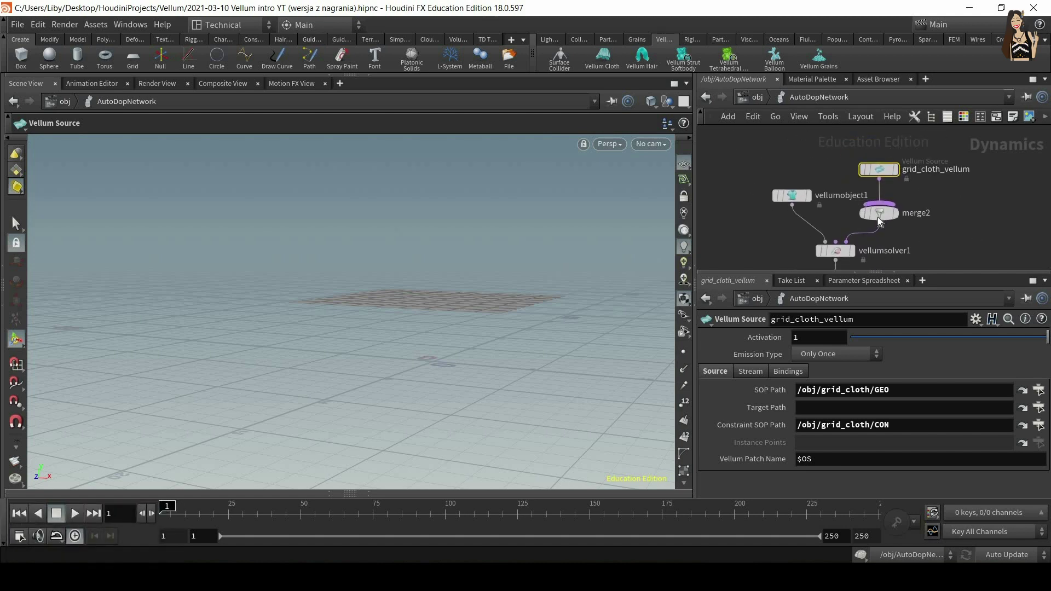
Step: Go back to object level and examine the grid_cloth, AutoDopNetwork and cloth_vellum nodes
{"action": "left_click", "coordinate": [758, 99]}
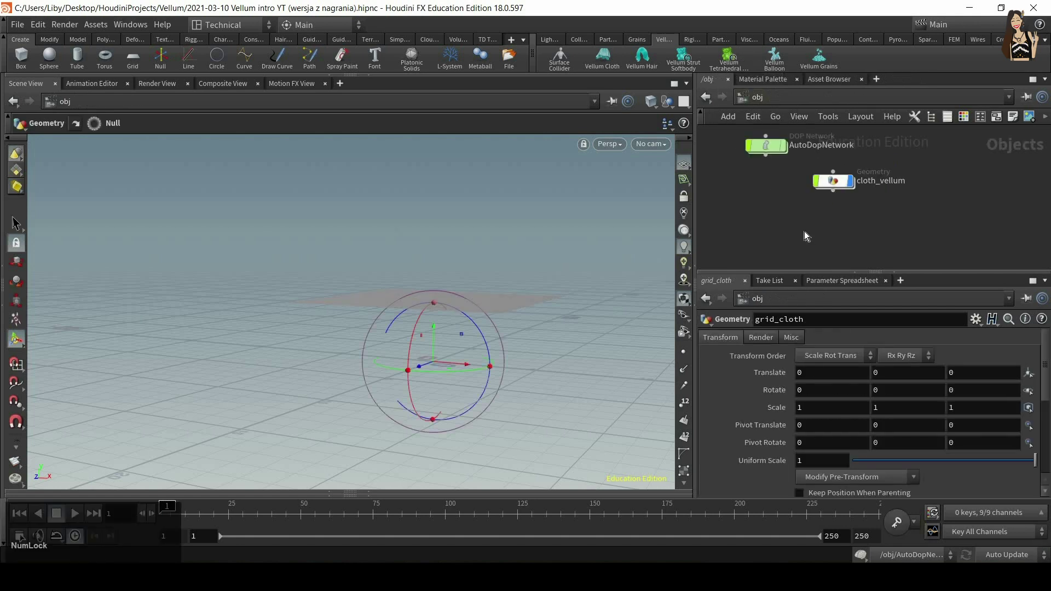
{"action": "key", "text": "h"}
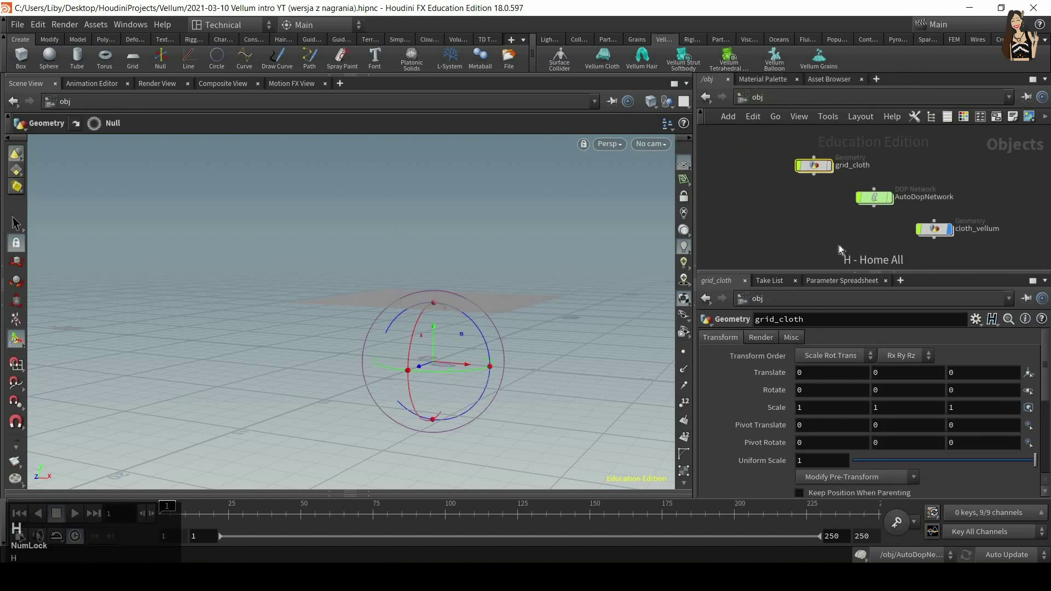
{"action": "left_click_drag", "start_coordinate": [772, 138], "coordinate": [871, 208]}
{"action": "key", "text": "h"}
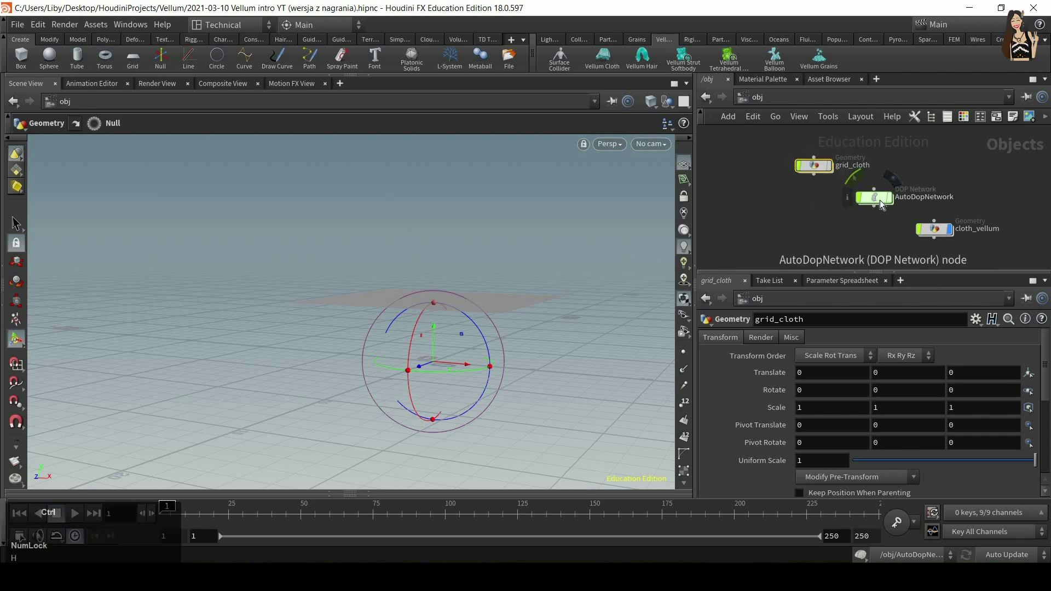
Step: Open AutoDopNetwork and examine the Vellum object, the solver inputs and the grid_cloth_vellum source settings
{"action": "double_click", "coordinate": [881, 205]}
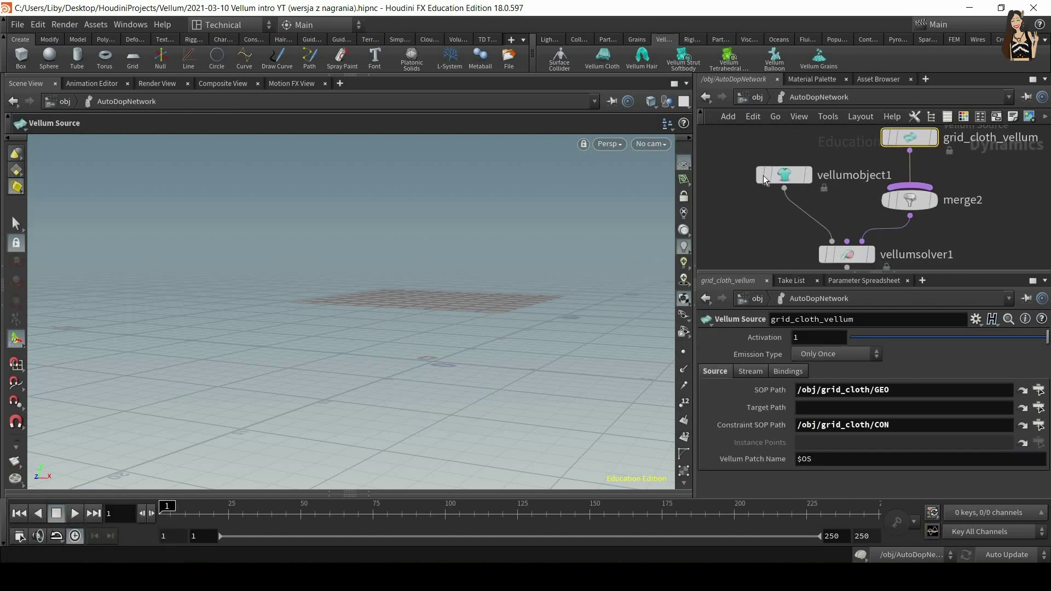
{"action": "left_click", "coordinate": [786, 174]}
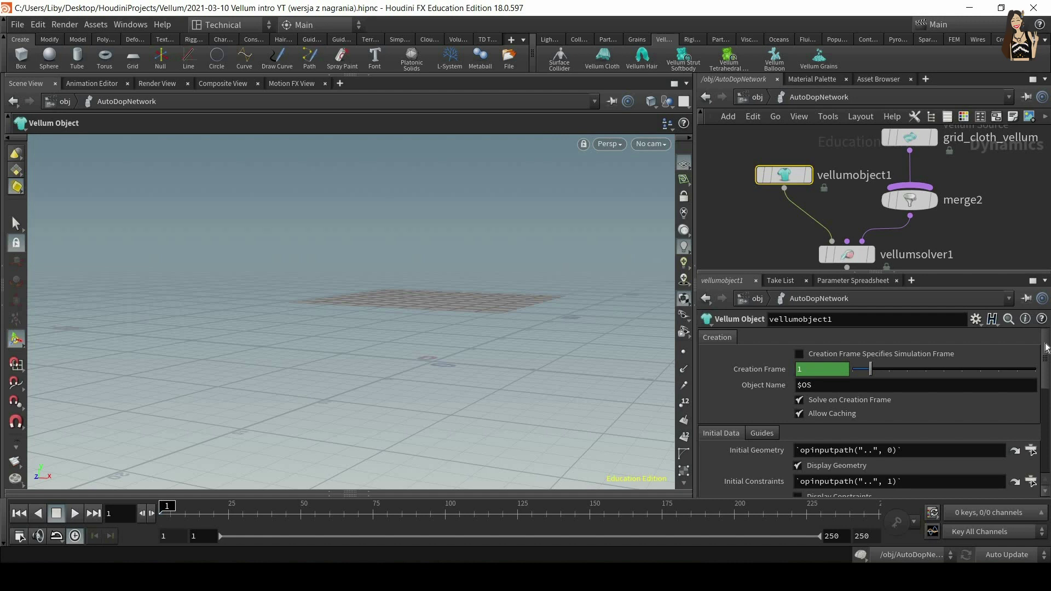
{"action": "middle_click_drag", "start_coordinate": [837, 214], "coordinate": [818, 176]}
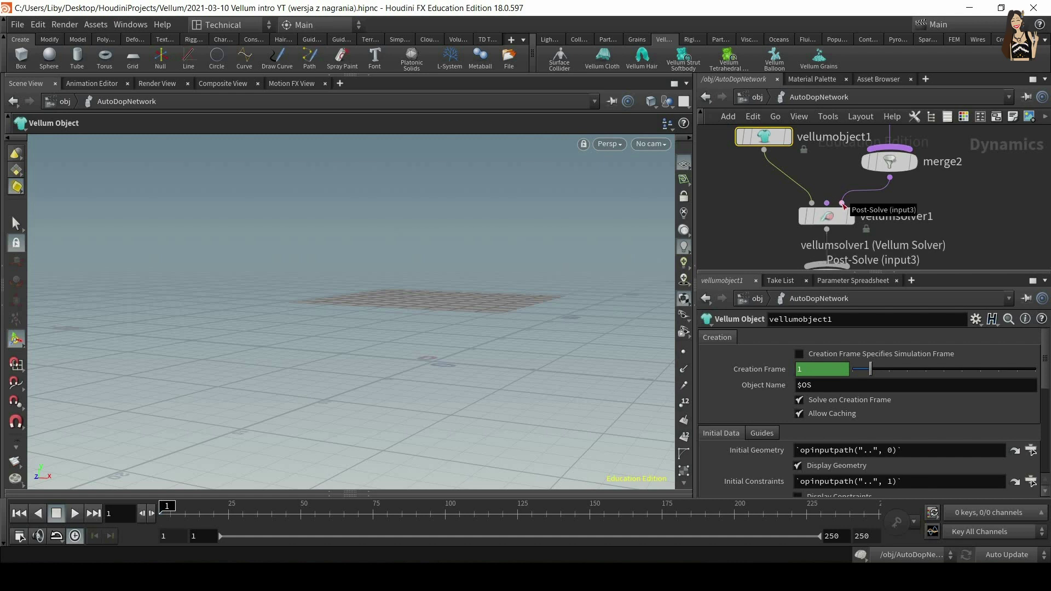
{"action": "middle_click_drag", "start_coordinate": [892, 209], "coordinate": [855, 274]}
{"action": "left_click_drag", "start_coordinate": [806, 143], "coordinate": [996, 191]}
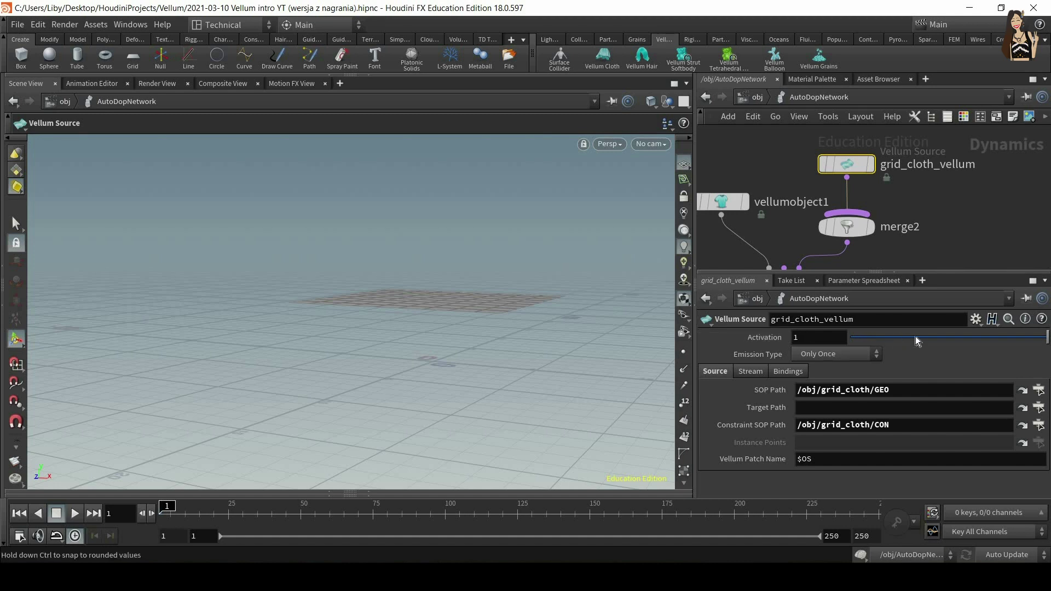
Step: Set the grid_cloth_vellum source's Activation to 0 and restore it to 1
{"action": "mouse_move", "coordinate": [1041, 337]}
{"action": "left_mouse_down"}
{"action": "mouse_move", "coordinate": [870, 337]}
{"action": "mouse_move", "coordinate": [1045, 341]}
{"action": "left_mouse_up"}
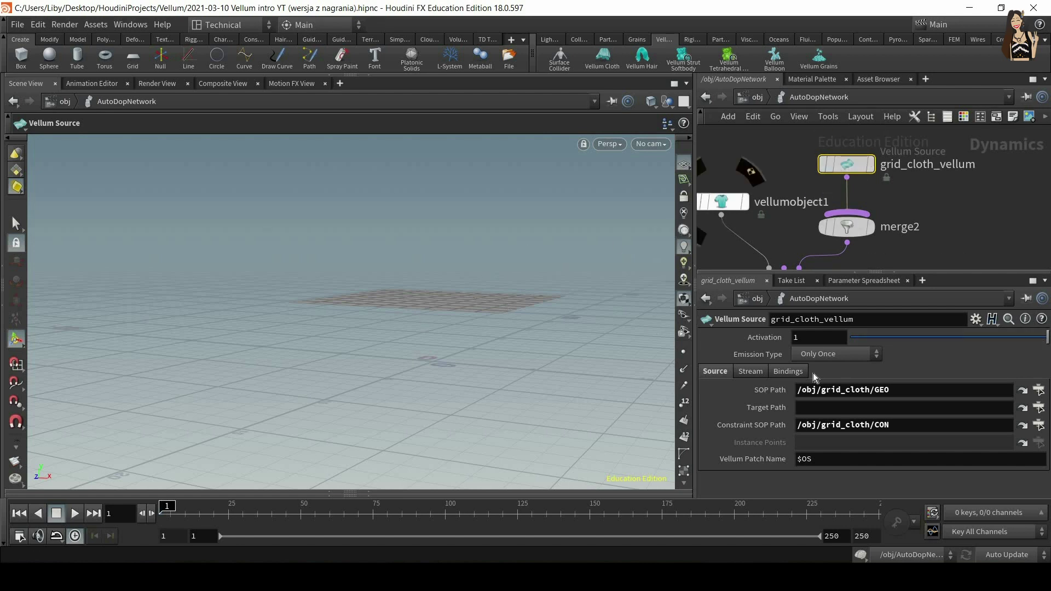
{"action": "left_click", "coordinate": [851, 342]}
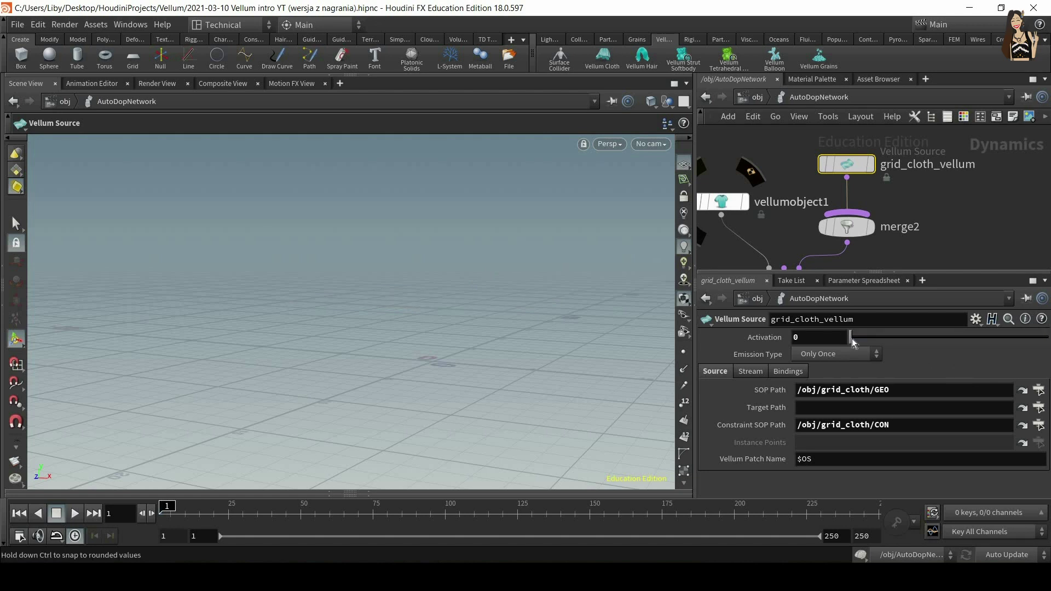
{"action": "left_click_drag", "start_coordinate": [854, 342], "coordinate": [1038, 348]}
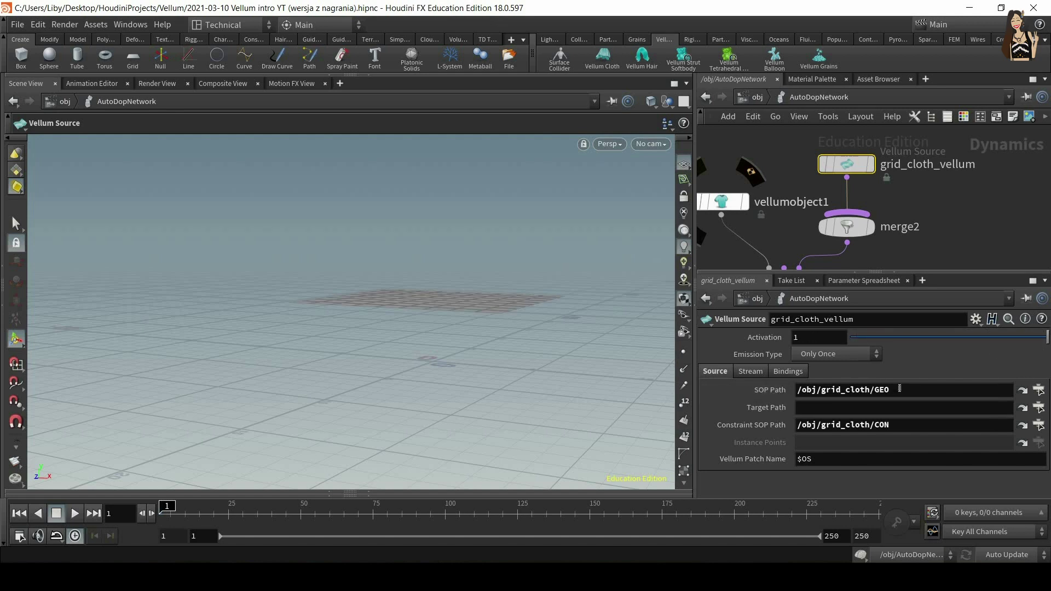
Step: Examine the grid_cloth, GEO and CON references in the grid_cloth_vellum source's SOP Path and Constraint SOP Path
{"action": "left_click_drag", "start_coordinate": [823, 392], "coordinate": [871, 392]}
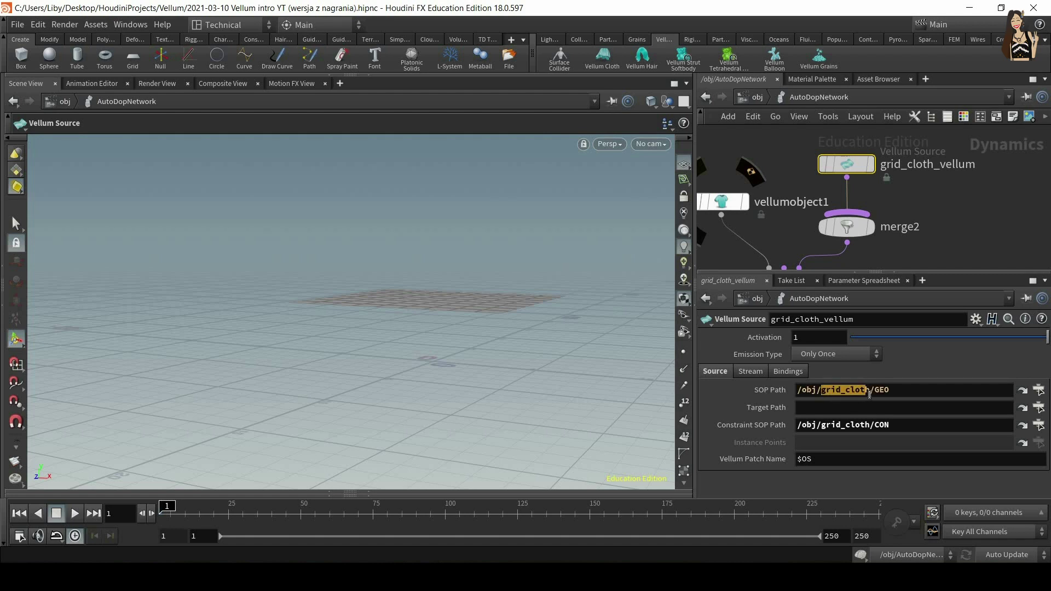
{"action": "left_click", "coordinate": [903, 392]}
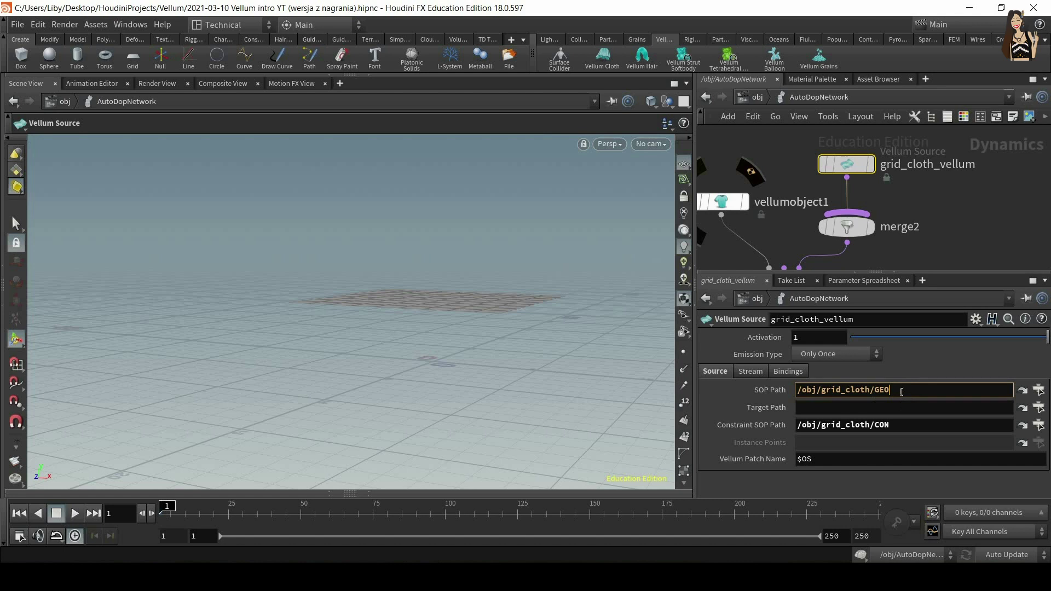
{"action": "double_click", "coordinate": [878, 391]}
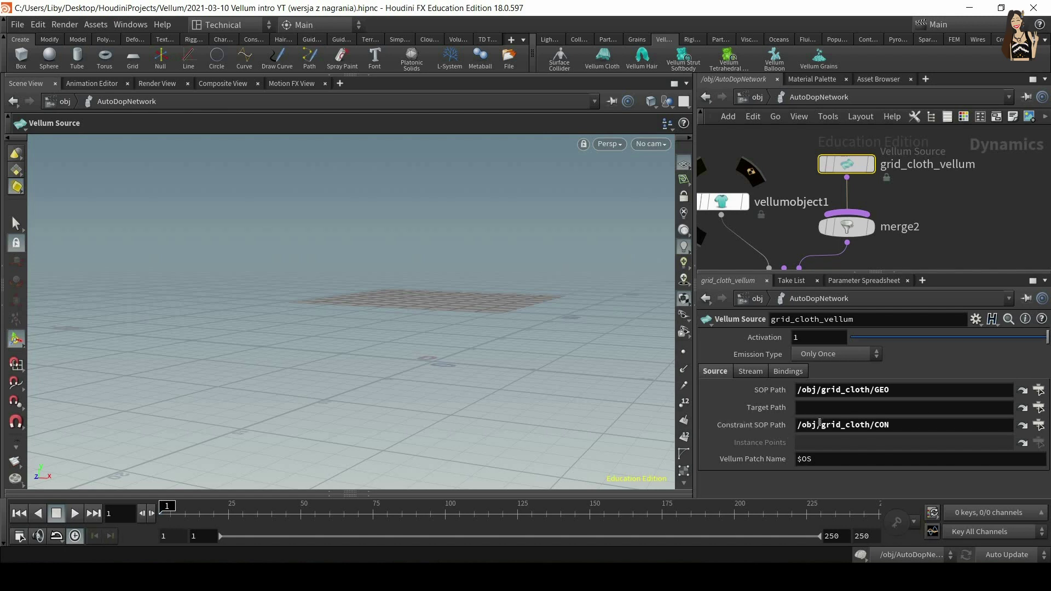
{"action": "double_click", "coordinate": [866, 425]}
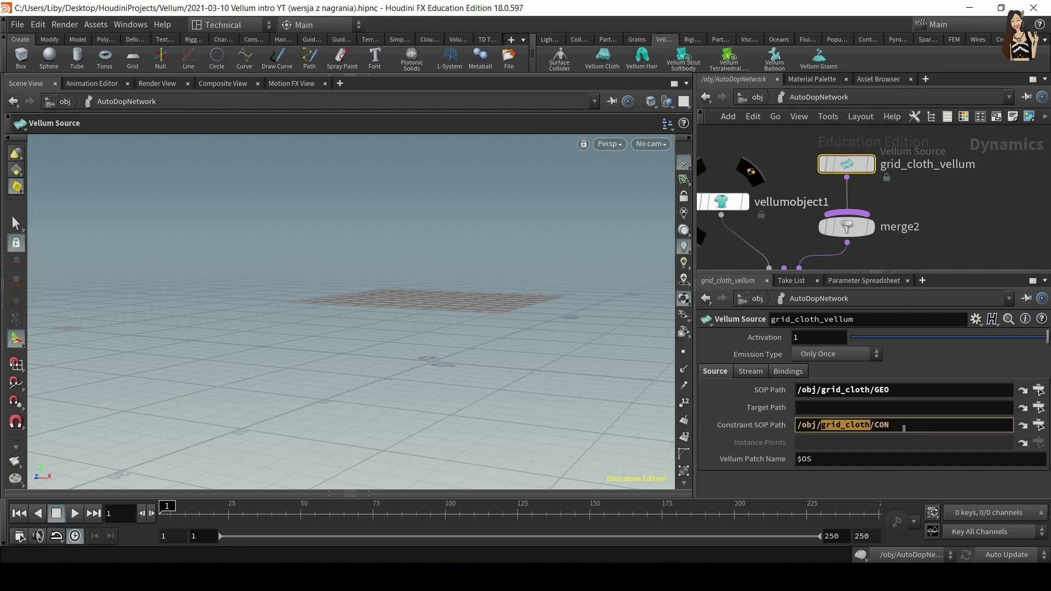
{"action": "double_click", "coordinate": [894, 426]}
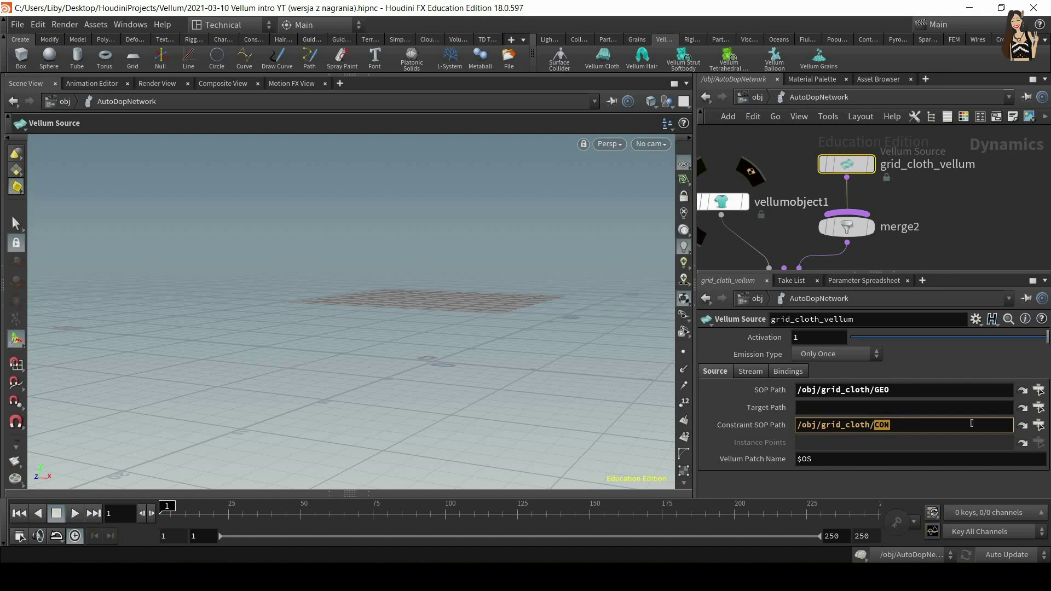
{"action": "key", "text": "Num_Lock"}
{"action": "key", "text": "Num_Lock"}
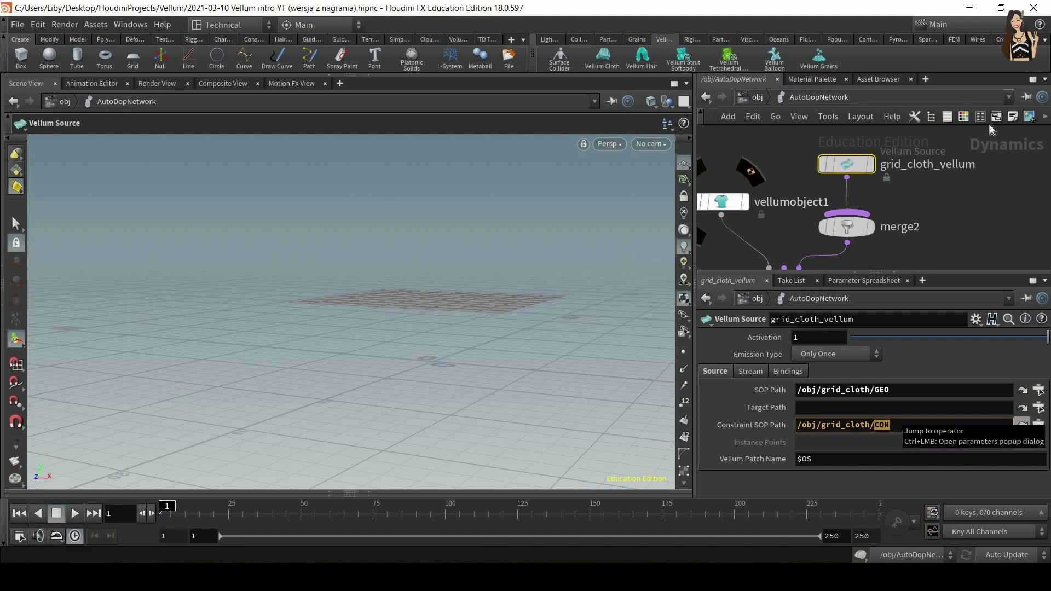
{"action": "key", "text": "Num_Lock"}
Step: Jump to the CON node referenced by the Constraint SOP Path and move the GEO node level with it
{"action": "left_click", "coordinate": [1026, 98]}
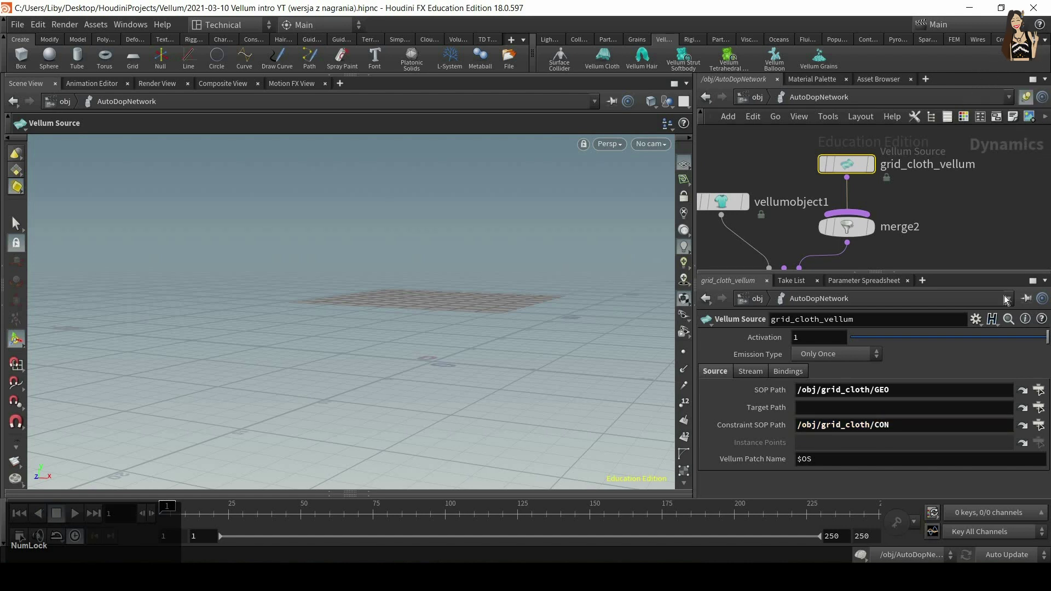
{"action": "left_click", "coordinate": [1023, 426]}
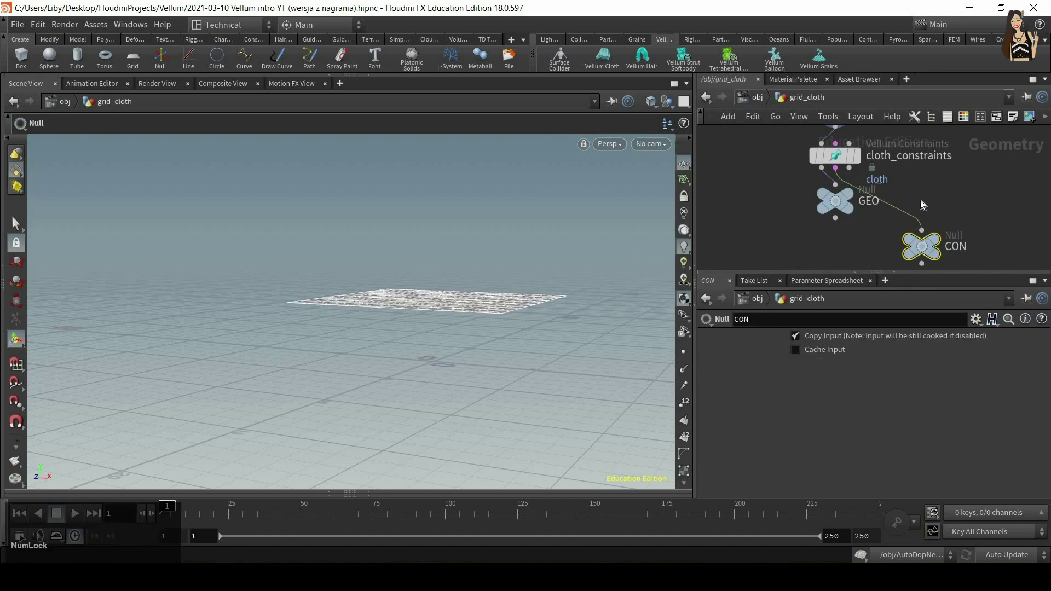
{"action": "scroll", "coordinate": [878, 221], "scroll_direction": "down", "scroll_amount": 1}
{"action": "mouse_move", "coordinate": [852, 225]}
{"action": "left_click_drag", "start_coordinate": [859, 201], "coordinate": [843, 231]}
{"action": "middle_click_drag", "start_coordinate": [951, 185], "coordinate": [942, 266]}
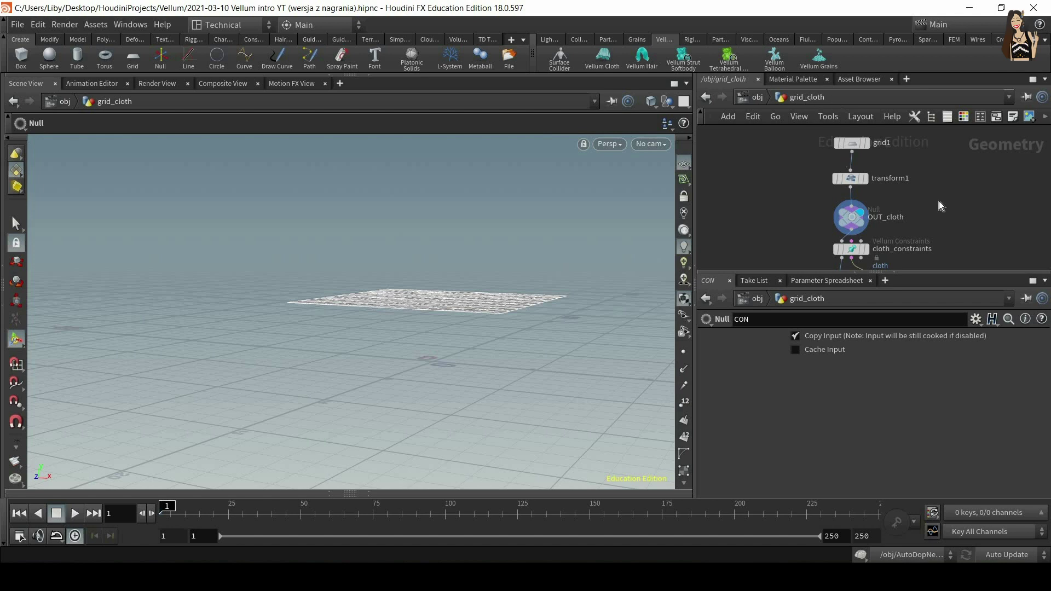
Step: Examine the grid_cloth node chain from grid1, transform1 and OUT_cloth through cloth_constraints to the GEO and CON nulls
{"action": "middle_click_drag", "start_coordinate": [937, 195], "coordinate": [934, 191]}
{"action": "left_click_drag", "start_coordinate": [924, 135], "coordinate": [821, 220]}
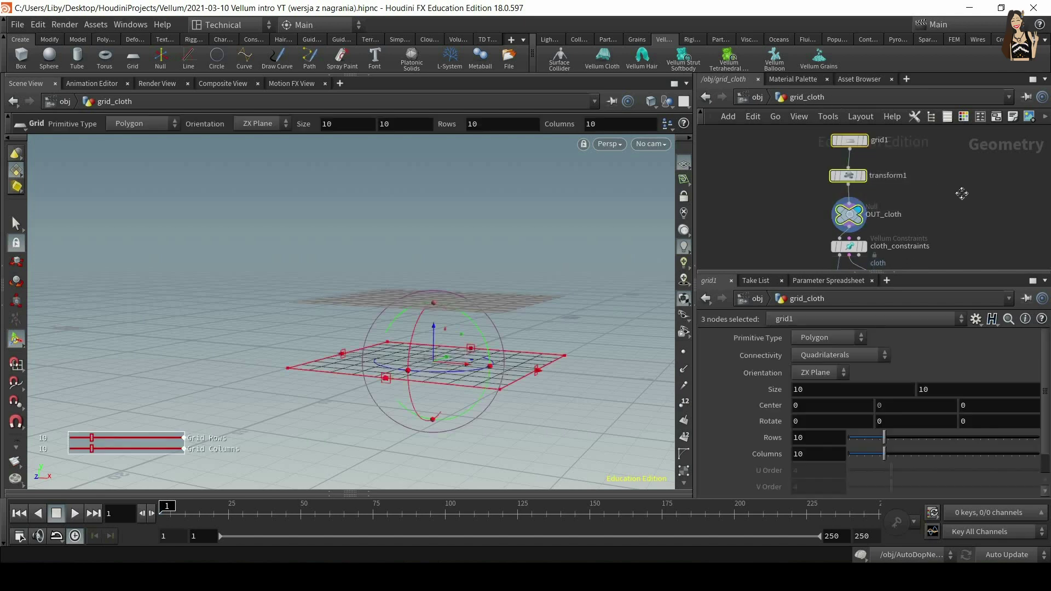
{"action": "middle_click_drag", "start_coordinate": [930, 177], "coordinate": [939, 156]}
{"action": "middle_click_drag", "start_coordinate": [955, 191], "coordinate": [944, 148]}
{"action": "left_click_drag", "start_coordinate": [801, 167], "coordinate": [947, 229]}
{"action": "middle_click_drag", "start_coordinate": [950, 214], "coordinate": [960, 201]}
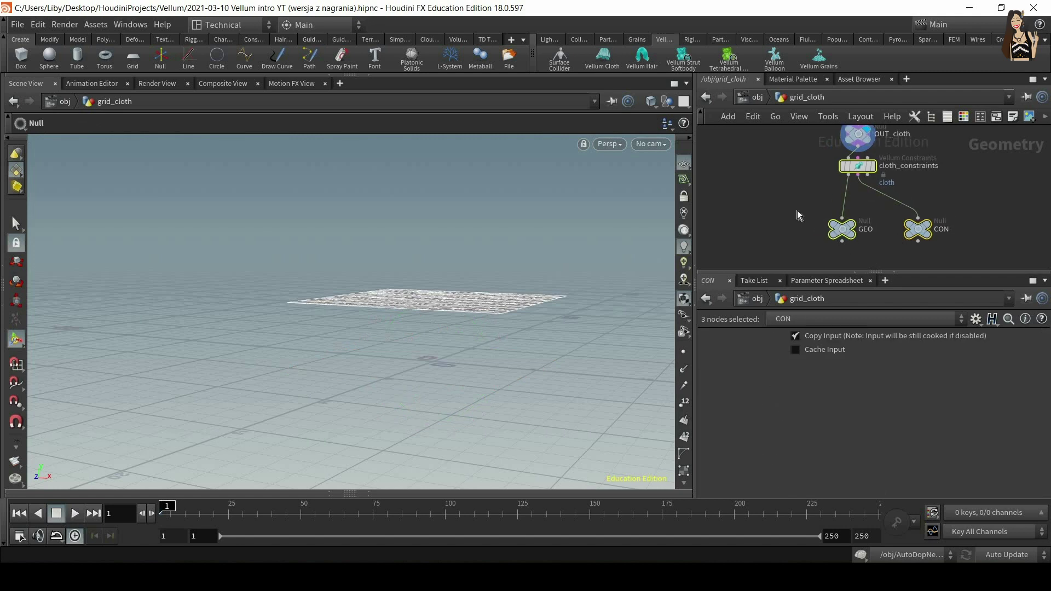
{"action": "left_click", "coordinate": [850, 237]}
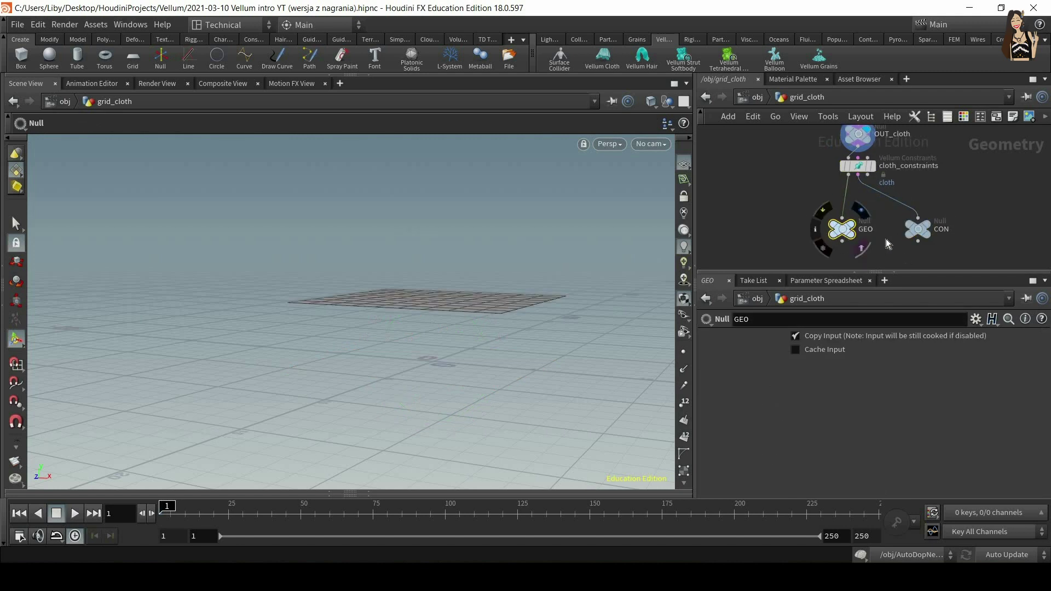
{"action": "left_click", "coordinate": [923, 241]}
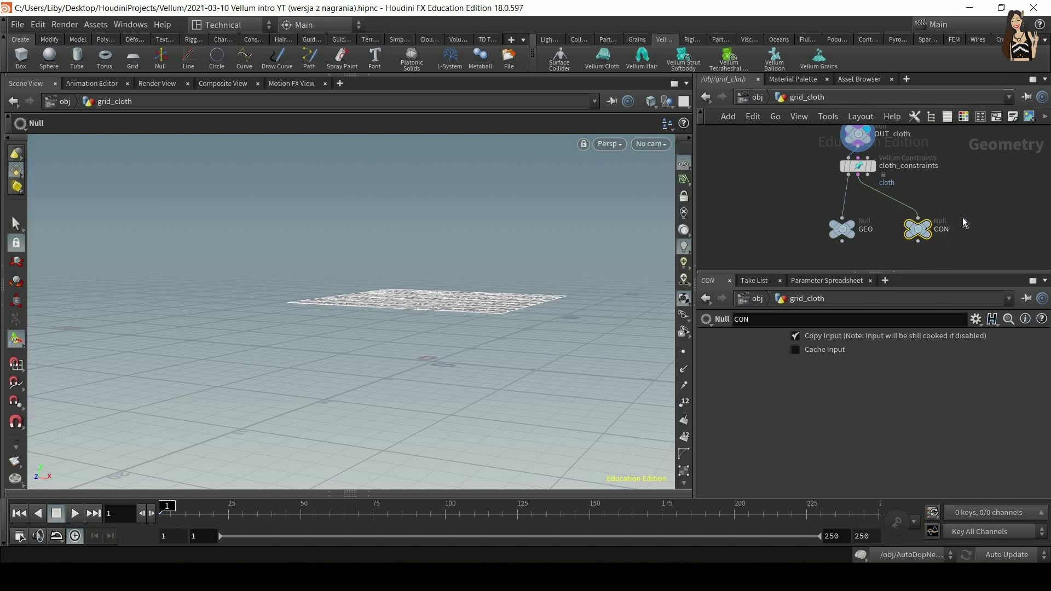
{"action": "left_click_drag", "start_coordinate": [790, 218], "coordinate": [928, 245]}
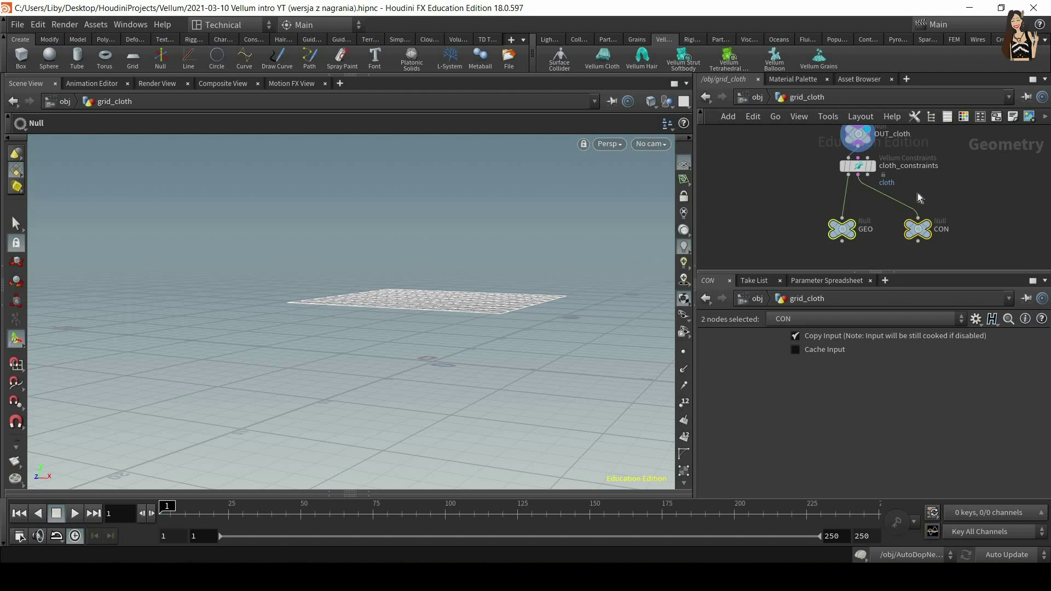
{"action": "scroll", "coordinate": [918, 193], "scroll_direction": "up", "scroll_amount": 3}
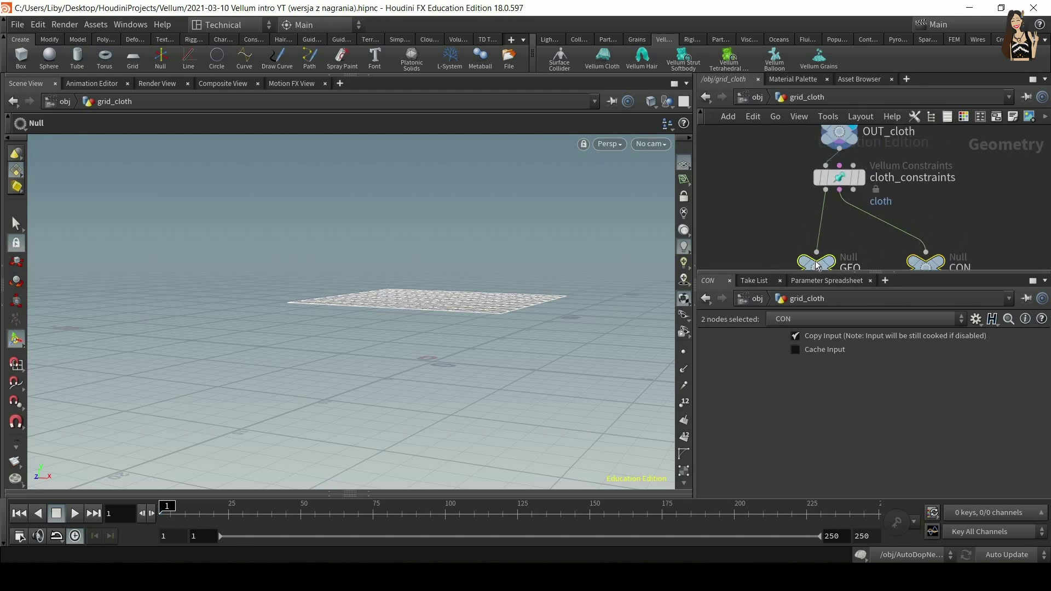
Step: Select cloth_constraints, enlarge its parameter area and look through its cloth settings, including Stretch and Bend
{"action": "left_click_drag", "start_coordinate": [787, 170], "coordinate": [964, 199]}
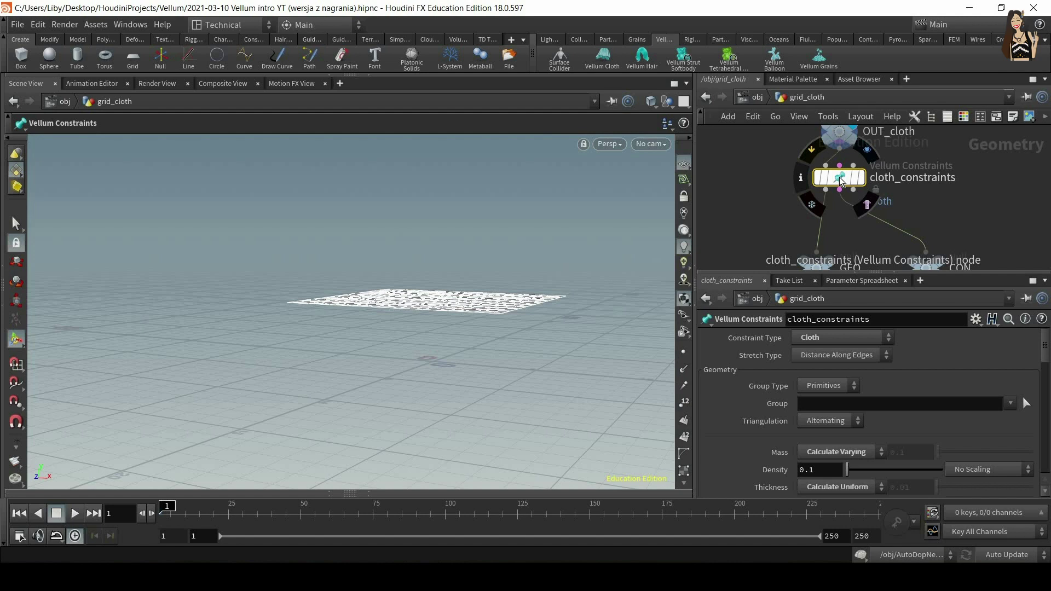
{"action": "left_click_drag", "start_coordinate": [876, 271], "coordinate": [876, 184]}
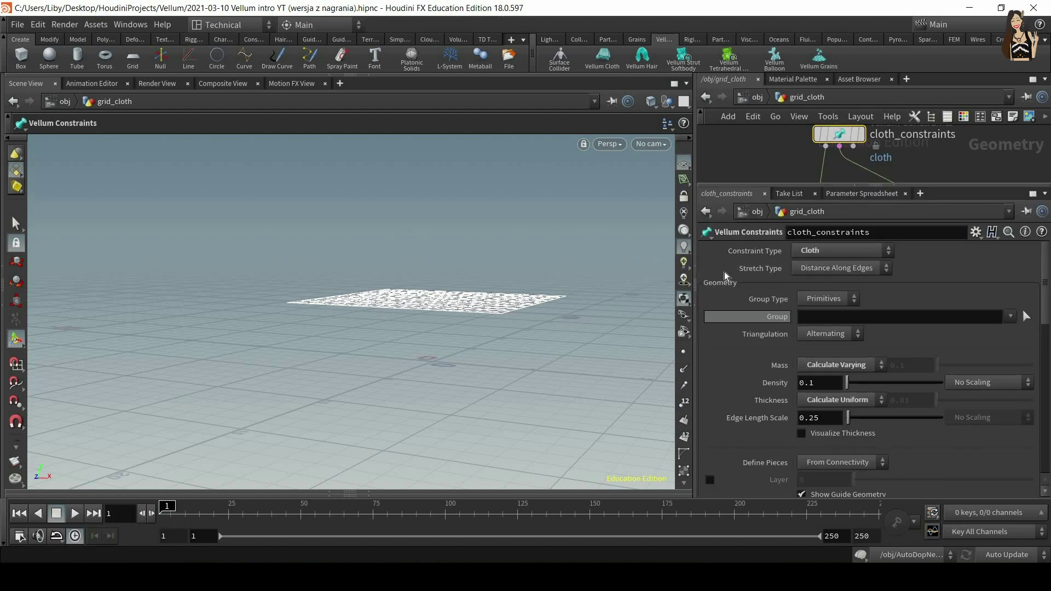
{"action": "scroll", "coordinate": [734, 341], "scroll_direction": "down", "scroll_amount": 3}
{"action": "scroll", "coordinate": [734, 341], "scroll_direction": "down", "scroll_amount": 20}
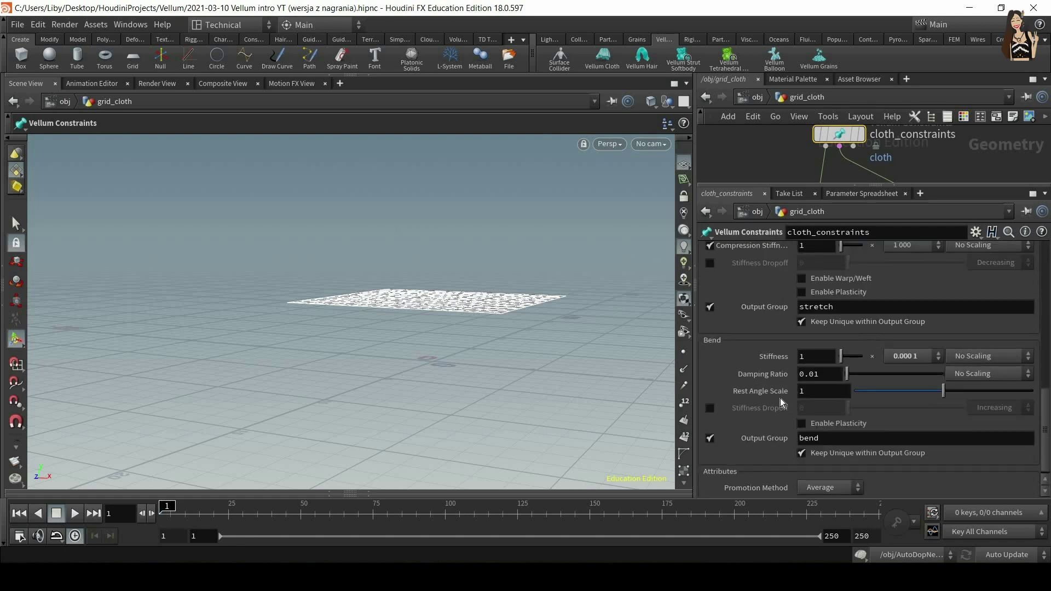
{"action": "scroll", "coordinate": [761, 421], "scroll_direction": "up", "scroll_amount": 20}
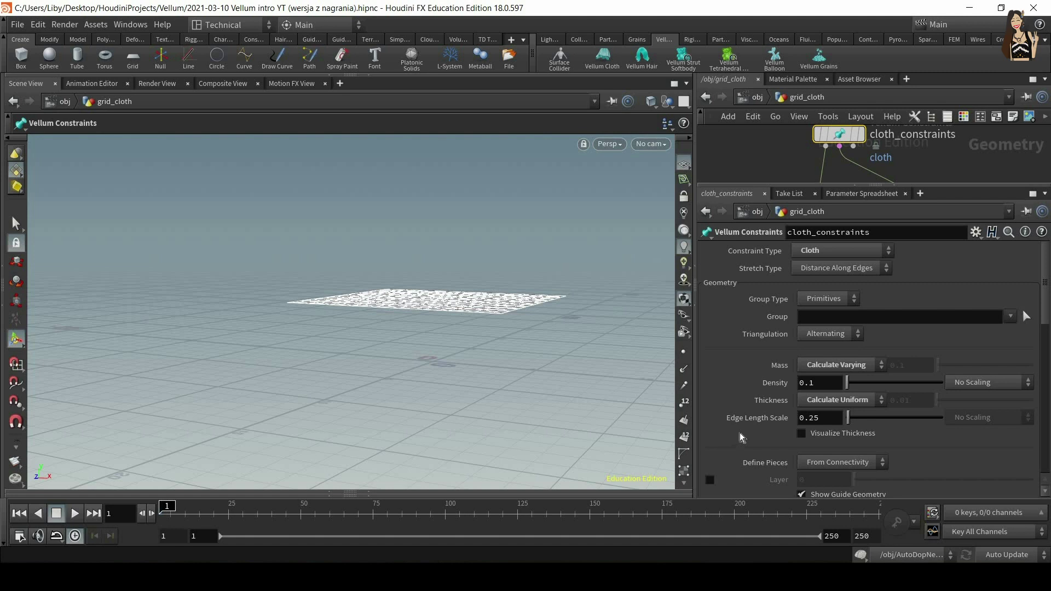
Step: Inspect the triangulated constraint guides on the grid up close and compare the geometry of OUT_cloth and cloth_constraints
{"action": "left_click_drag", "start_coordinate": [482, 315], "coordinate": [487, 142], "text": "alt"}
{"action": "right_click_drag", "start_coordinate": [487, 142], "coordinate": [489, 313], "text": "alt"}
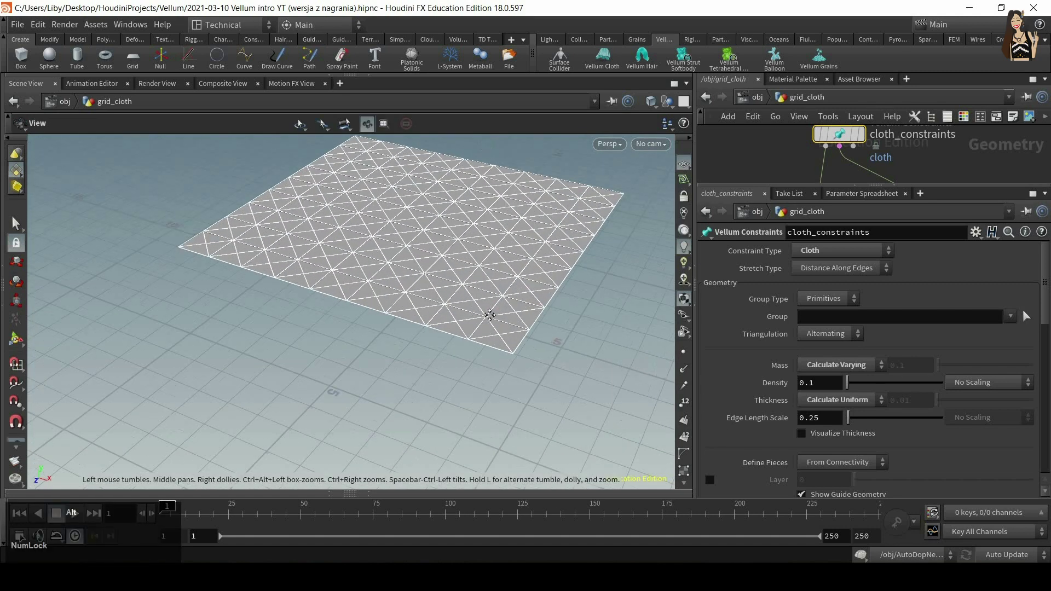
{"action": "middle_click_drag", "start_coordinate": [486, 174], "coordinate": [481, 272], "text": "alt"}
{"action": "right_click_drag", "start_coordinate": [480, 211], "coordinate": [479, 245], "text": "alt"}
{"action": "middle_click_drag", "start_coordinate": [478, 253], "coordinate": [471, 228], "text": "alt"}
{"action": "left_click_drag", "start_coordinate": [471, 229], "coordinate": [484, 237], "text": "alt"}
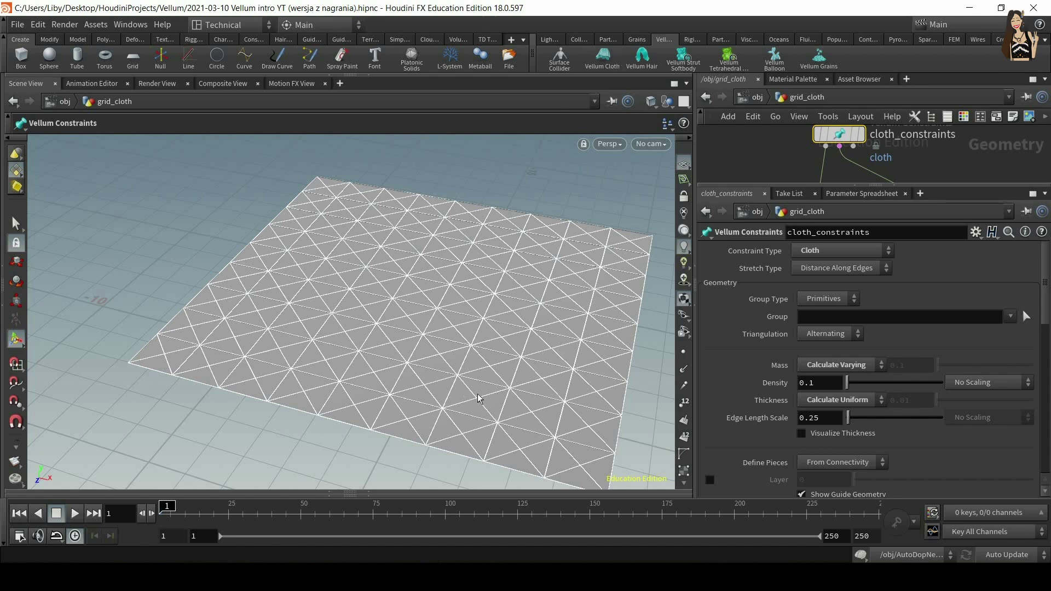
{"action": "middle_click_drag", "start_coordinate": [857, 155], "coordinate": [854, 205]}
{"action": "left_click", "coordinate": [840, 144]}
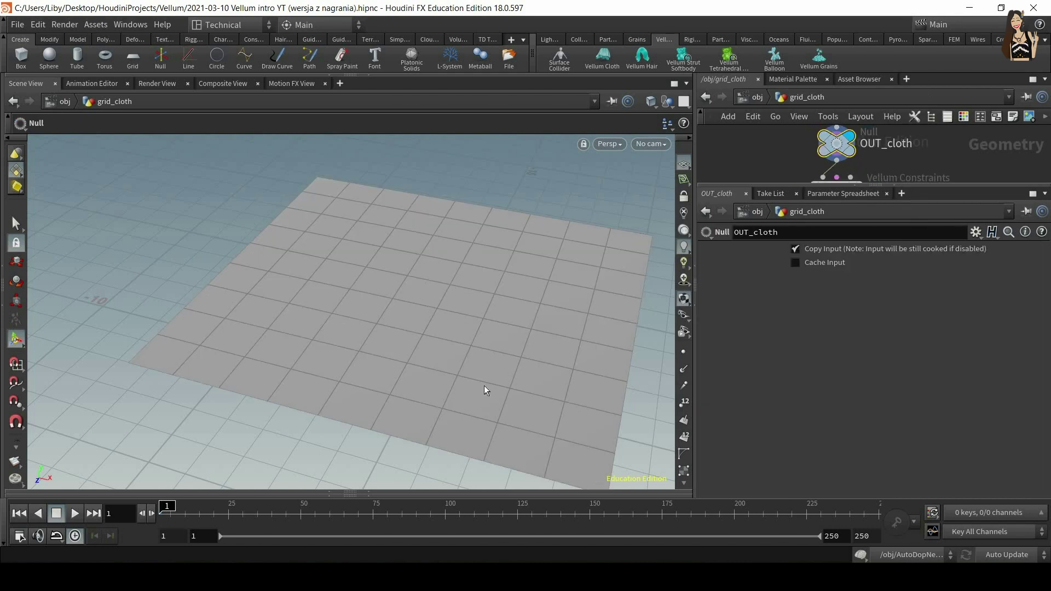
{"action": "middle_click_drag", "start_coordinate": [895, 131], "coordinate": [889, 102]}
{"action": "left_click", "coordinate": [832, 154]}
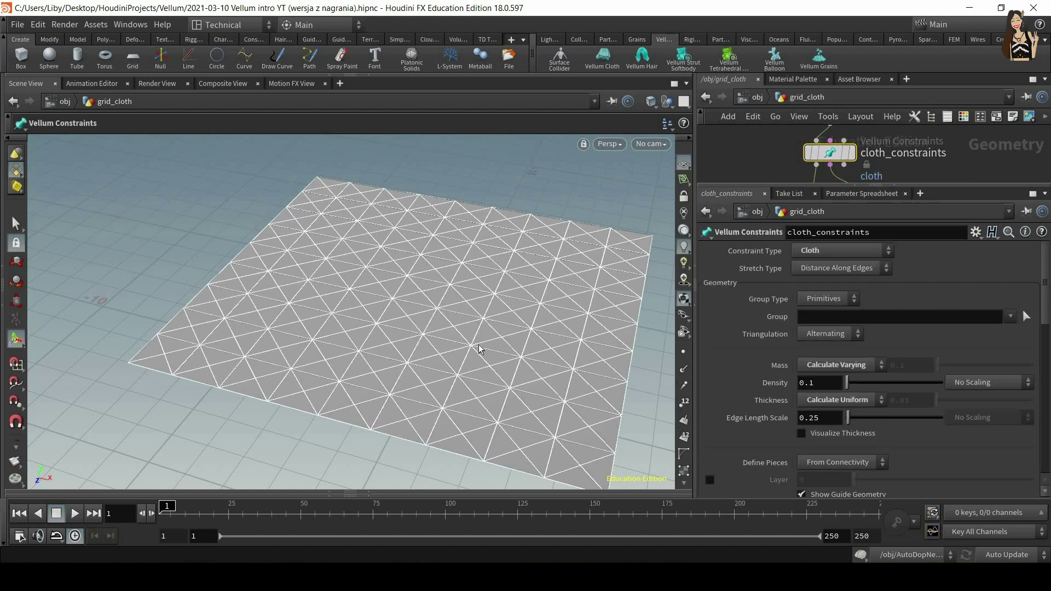
Step: Show the grid's points, reveal the Geometry Spreadsheet and compare the point attributes of cloth_constraints and OUT_cloth
{"action": "left_click", "coordinate": [685, 355]}
{"action": "right_click_drag", "start_coordinate": [540, 266], "coordinate": [517, 343], "text": "alt"}
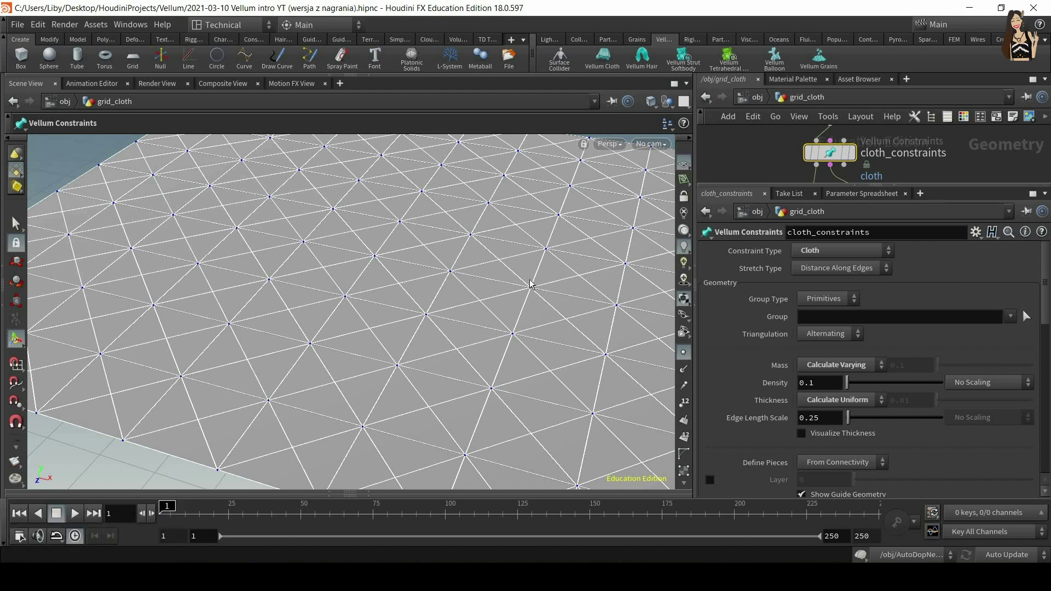
{"action": "left_click_drag", "start_coordinate": [370, 494], "coordinate": [353, 232]}
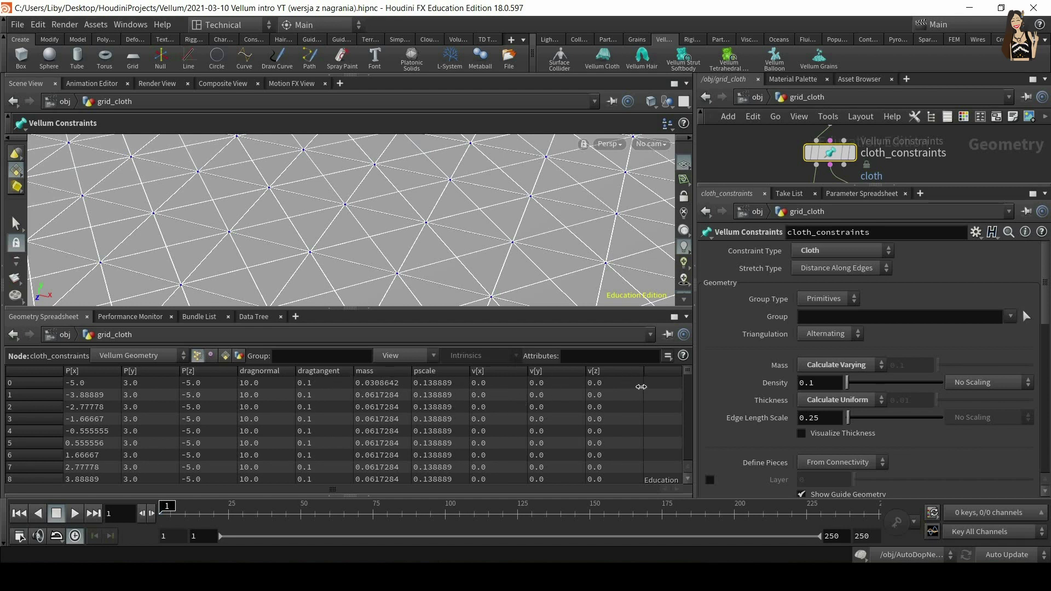
{"action": "middle_click_drag", "start_coordinate": [952, 192], "coordinate": [944, 238]}
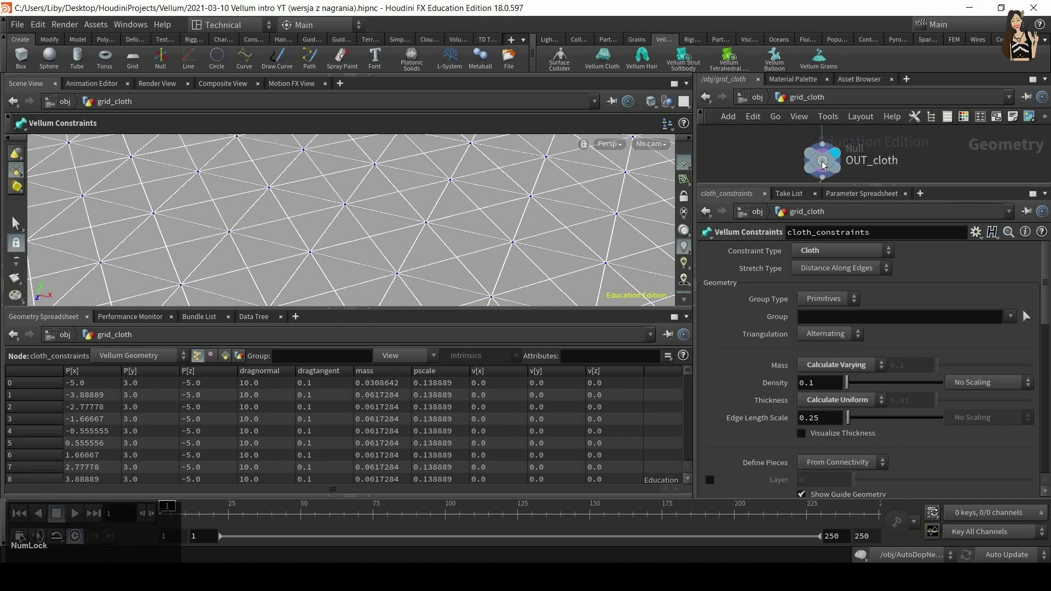
{"action": "left_click", "coordinate": [822, 162]}
{"action": "middle_click_drag", "start_coordinate": [948, 140], "coordinate": [935, 109]}
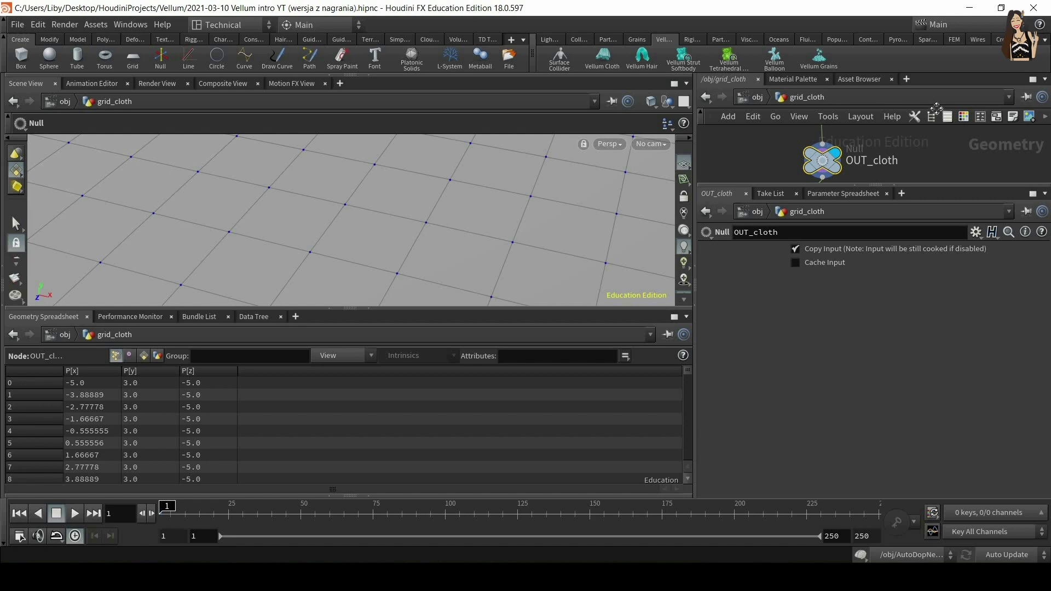
{"action": "left_click", "coordinate": [811, 174]}
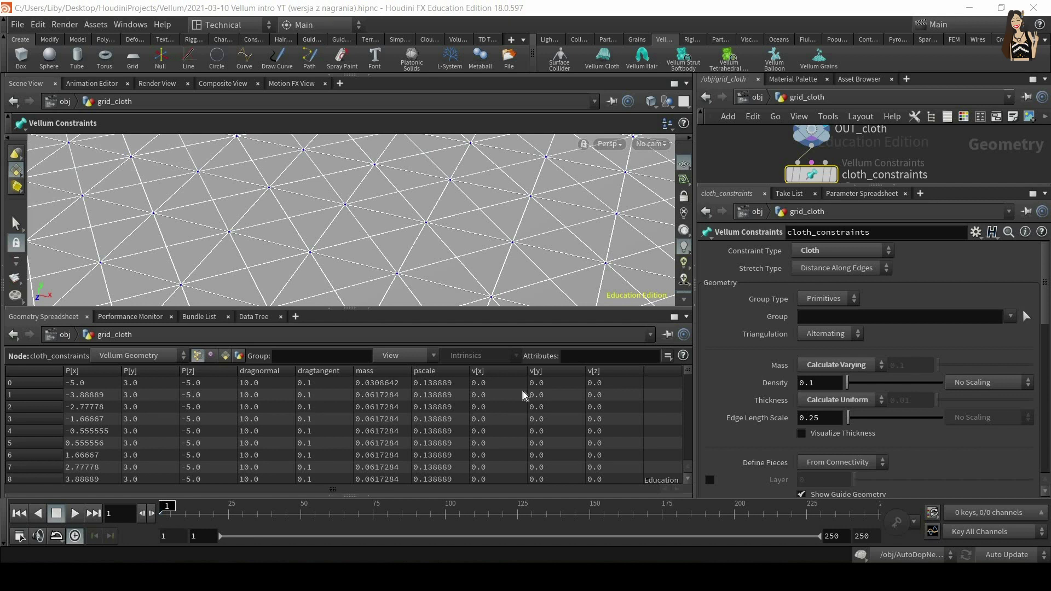
Step: Collapse the Geometry Spreadsheet, reframe the whole cloth grid and turn off the point display
{"action": "left_click", "coordinate": [369, 309]}
{"action": "key", "text": "space+h"}
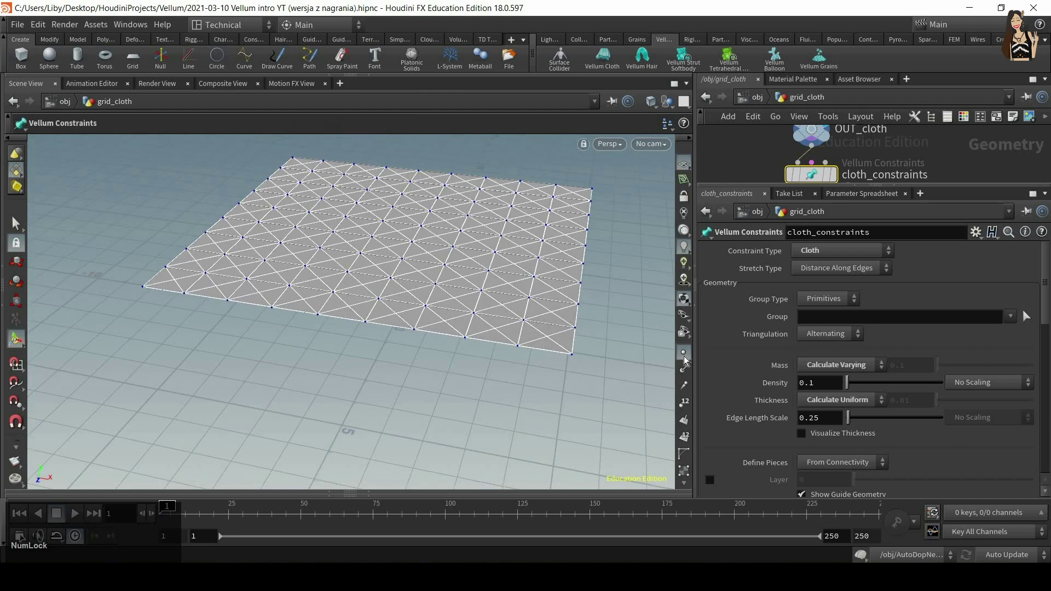
{"action": "left_click", "coordinate": [685, 356]}
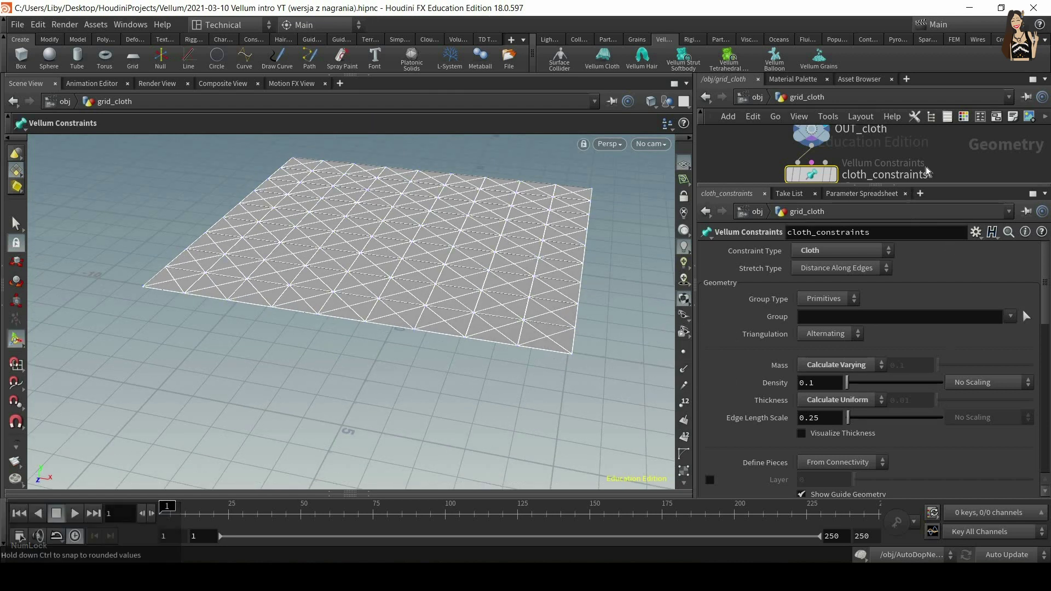
Step: Enlarge the network area and examine how the cloth_constraints outputs feed the GEO and CON nulls
{"action": "middle_click_drag", "start_coordinate": [785, 185], "coordinate": [784, 169]}
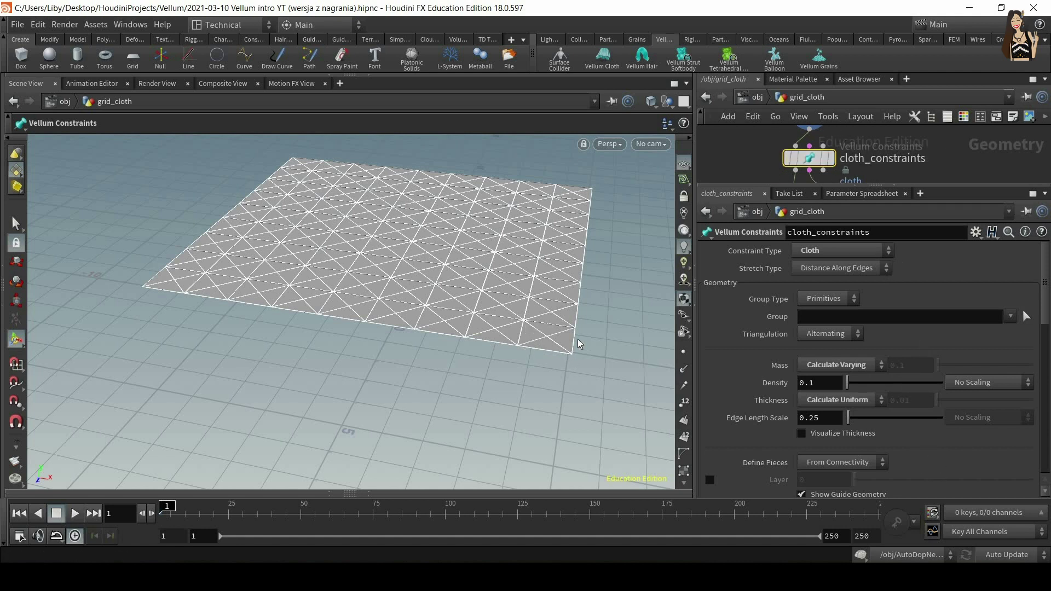
{"action": "left_click_drag", "start_coordinate": [876, 186], "coordinate": [876, 304]}
{"action": "scroll", "coordinate": [891, 206], "scroll_direction": "up", "scroll_amount": 2}
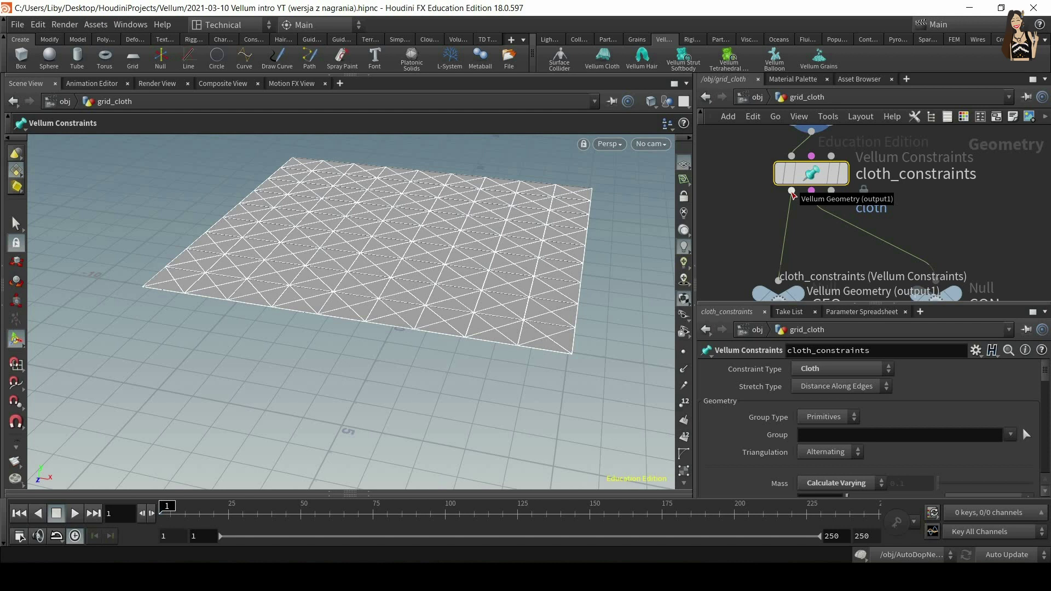
{"action": "scroll", "coordinate": [815, 232], "scroll_direction": "down", "scroll_amount": 2}
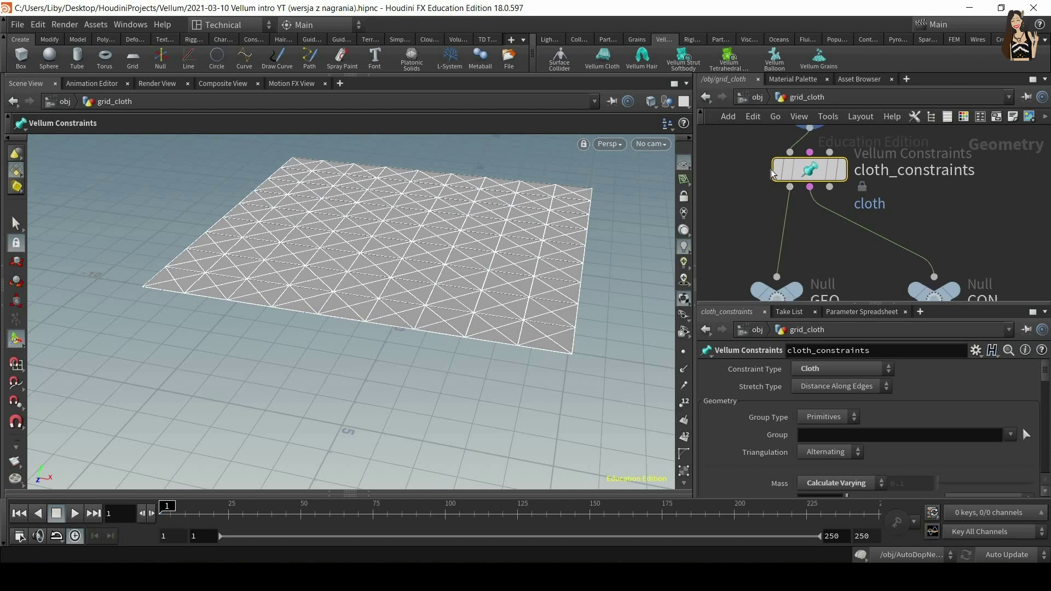
{"action": "scroll", "coordinate": [814, 228], "scroll_direction": "down", "scroll_amount": 2}
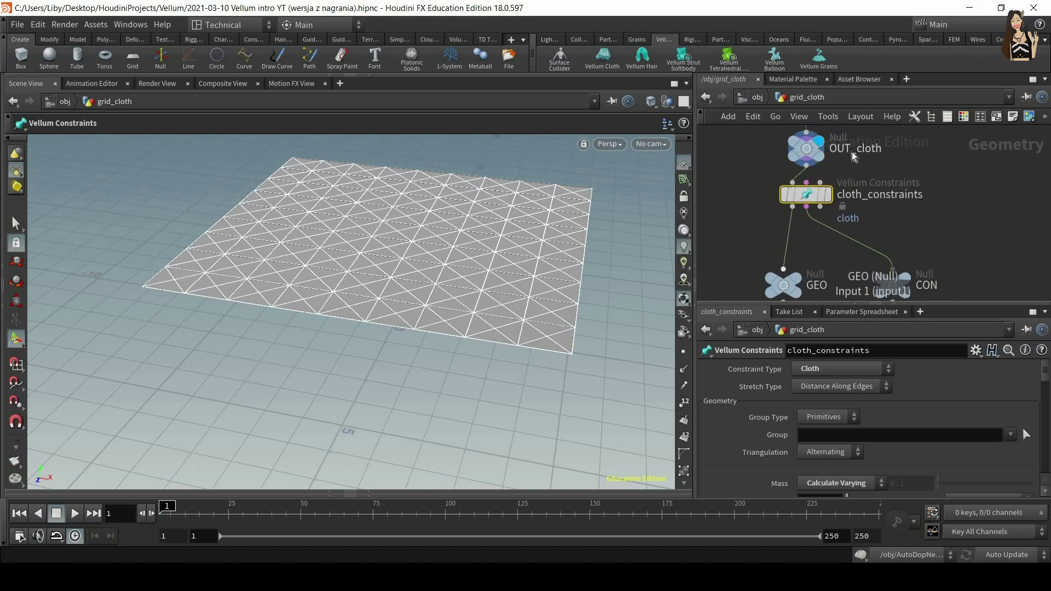
{"action": "middle_click_drag", "start_coordinate": [918, 157], "coordinate": [927, 249]}
{"action": "middle_click_drag", "start_coordinate": [840, 293], "coordinate": [839, 211]}
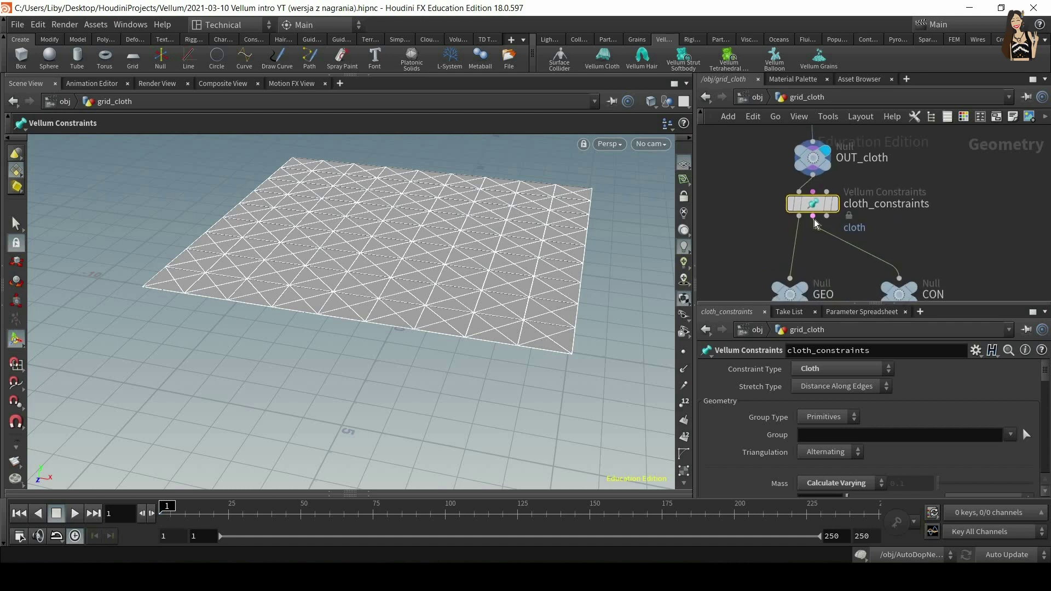
Step: Examine the Constraint Geometry output of cloth_constraints and select the CON null it feeds
{"action": "scroll", "coordinate": [839, 249], "scroll_direction": "up", "scroll_amount": 2}
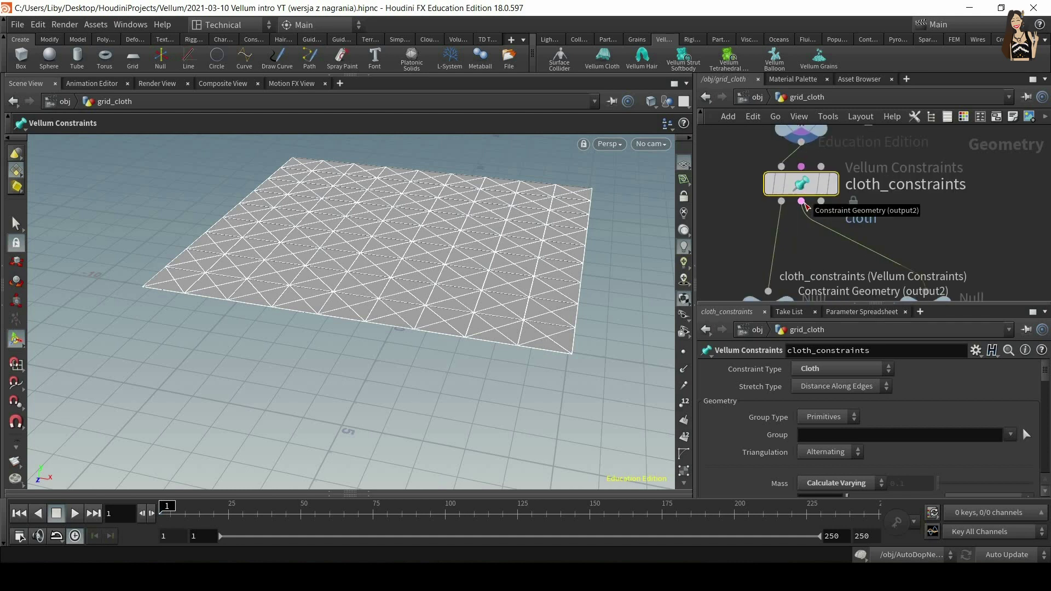
{"action": "mouse_move", "coordinate": [806, 206]}
{"action": "middle_mouse_down"}
{"action": "mouse_move", "coordinate": [768, 136]}
{"action": "mouse_move", "coordinate": [810, 187]}
{"action": "middle_mouse_up"}
{"action": "left_click", "coordinate": [876, 235]}
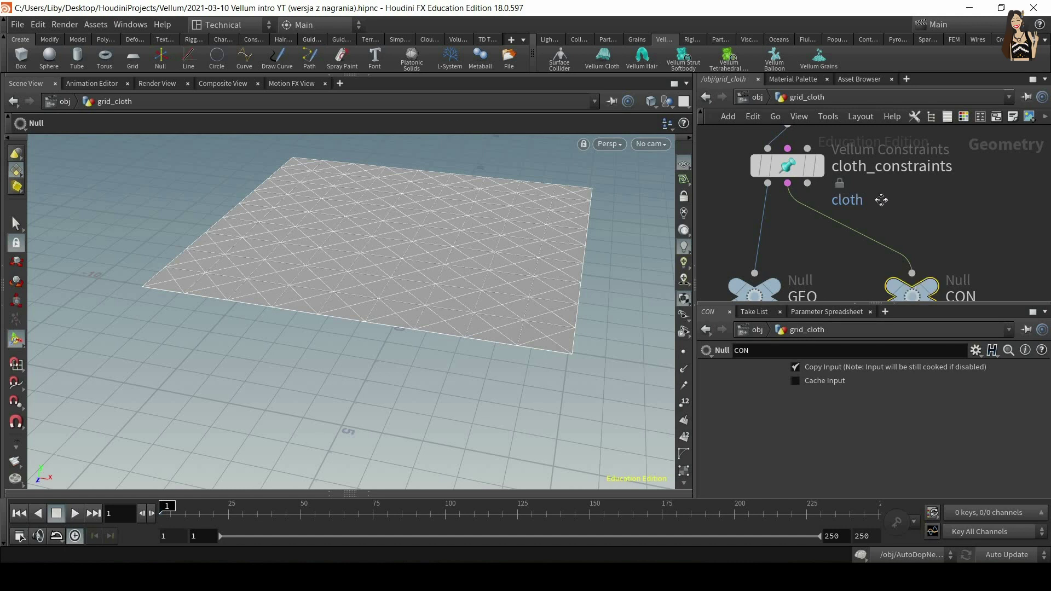
{"action": "middle_click_drag", "start_coordinate": [880, 199], "coordinate": [863, 231]}
{"action": "scroll", "coordinate": [863, 232], "scroll_direction": "down", "scroll_amount": 3}
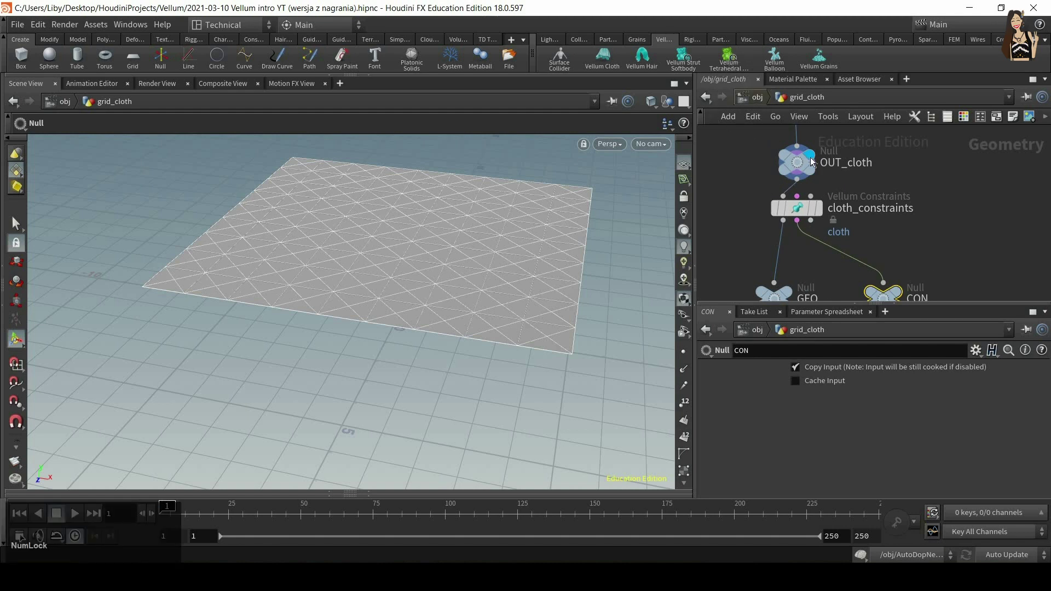
Step: Return to the object level, open AutoDopNetwork and examine the source and constraint paths of grid_cloth_vellum
{"action": "left_click", "coordinate": [757, 97]}
{"action": "left_click", "coordinate": [875, 214]}
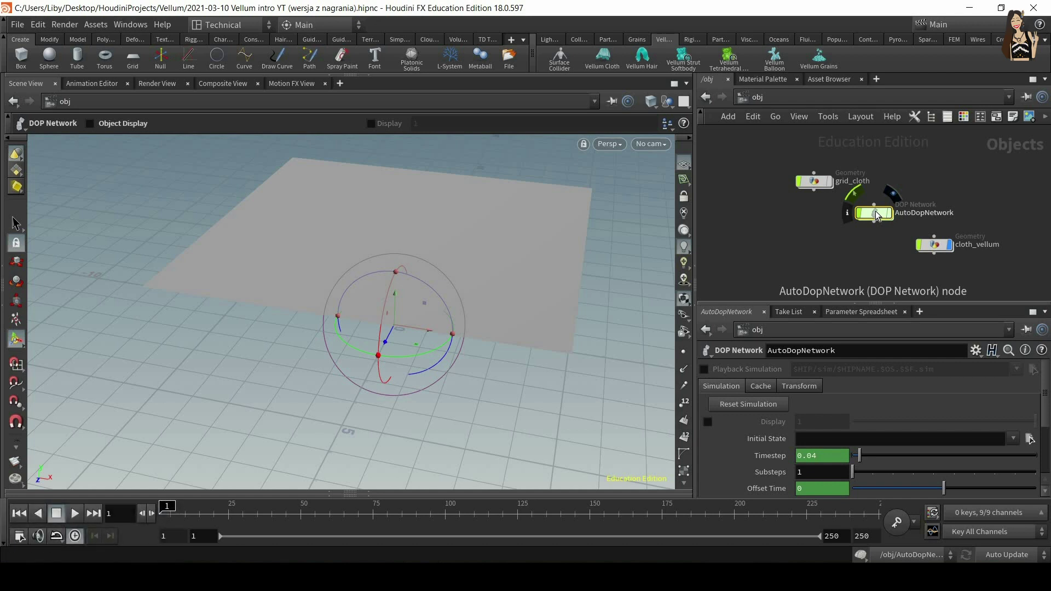
{"action": "double_click", "coordinate": [876, 215]}
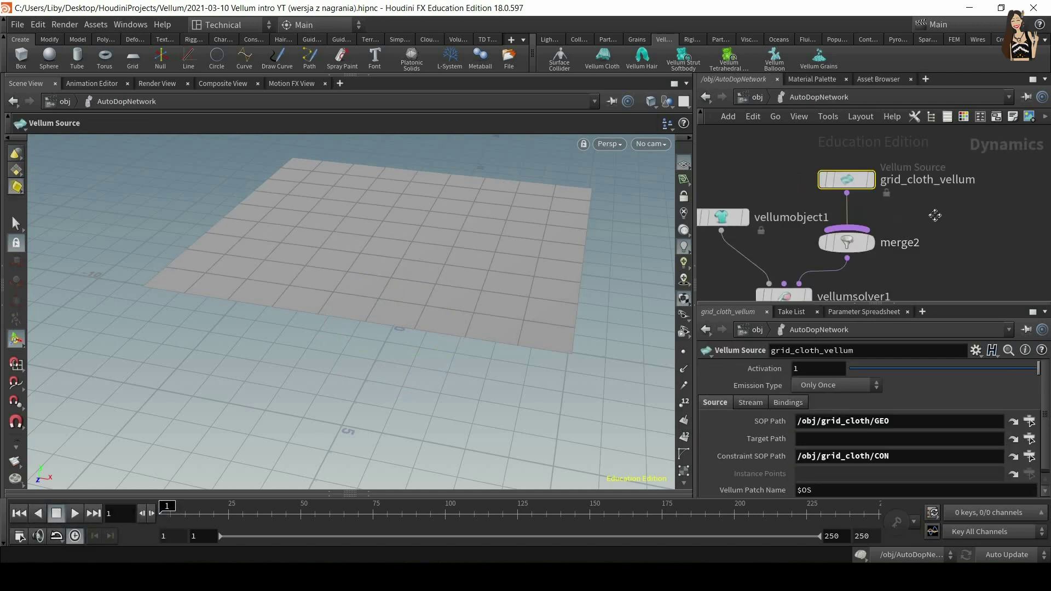
{"action": "scroll", "coordinate": [930, 267], "scroll_direction": "up", "scroll_amount": 3}
{"action": "middle_click_drag", "start_coordinate": [929, 263], "coordinate": [919, 311]}
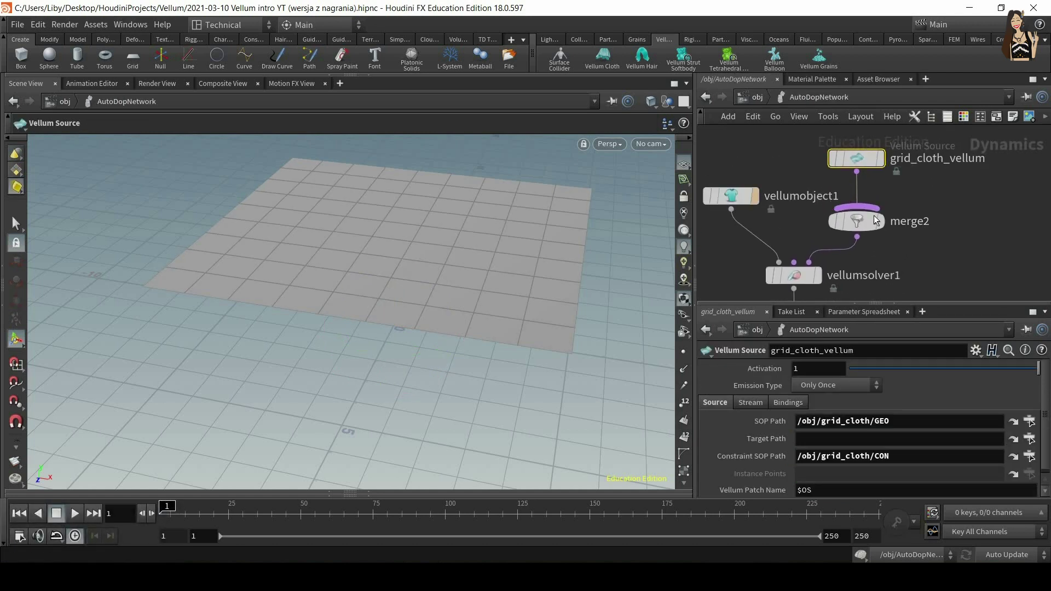
Step: Select vellumsolver1, enlarge its parameter area and look through its iteration, collision and friction settings
{"action": "middle_click_drag", "start_coordinate": [923, 244], "coordinate": [934, 172]}
{"action": "left_click_drag", "start_coordinate": [915, 177], "coordinate": [741, 235]}
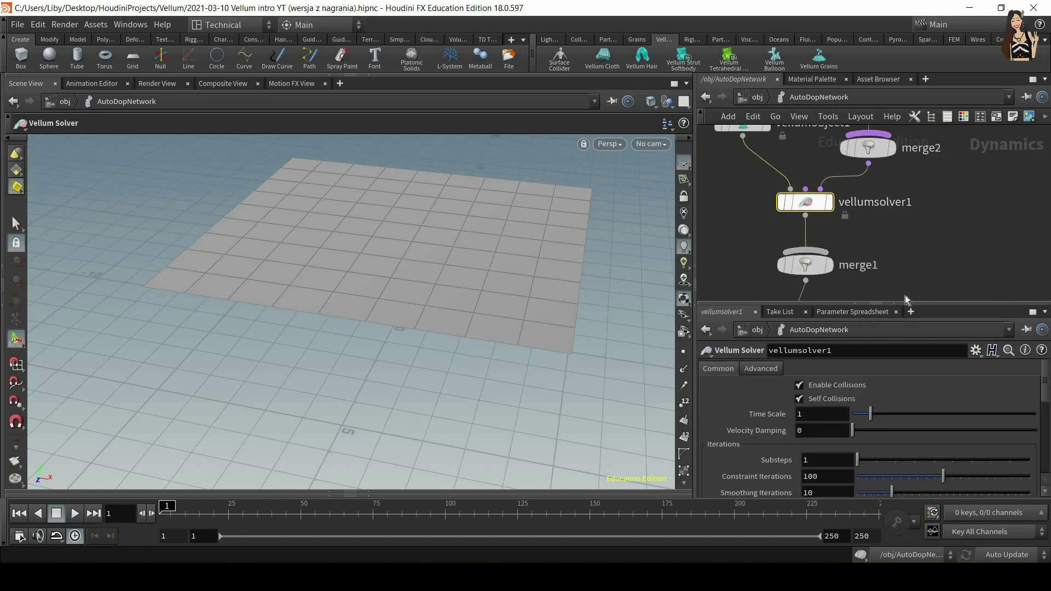
{"action": "left_click_drag", "start_coordinate": [898, 305], "coordinate": [905, 245]}
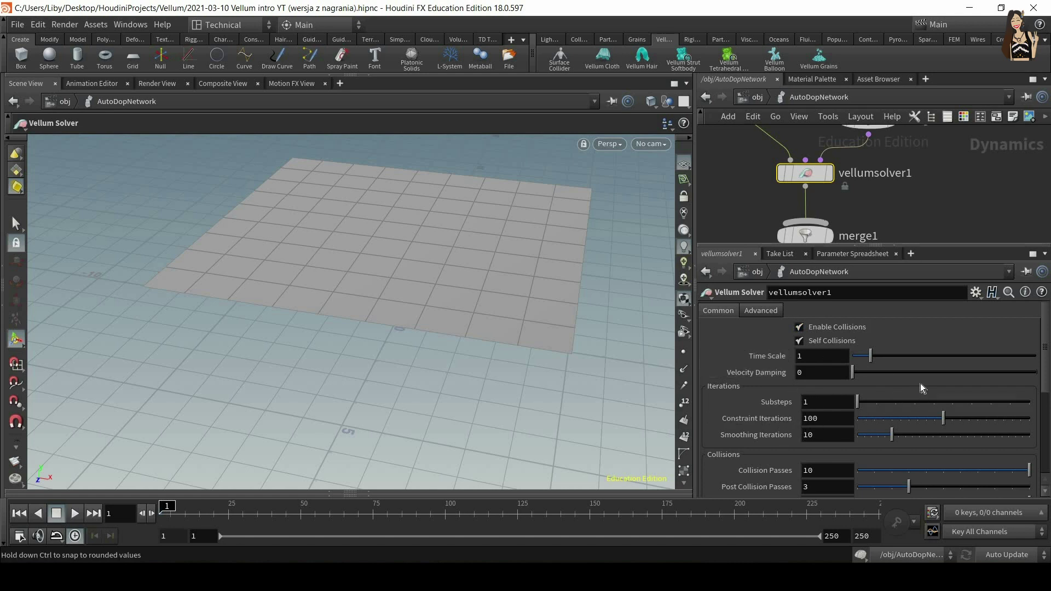
{"action": "left_click_drag", "start_coordinate": [1043, 351], "coordinate": [1046, 458]}
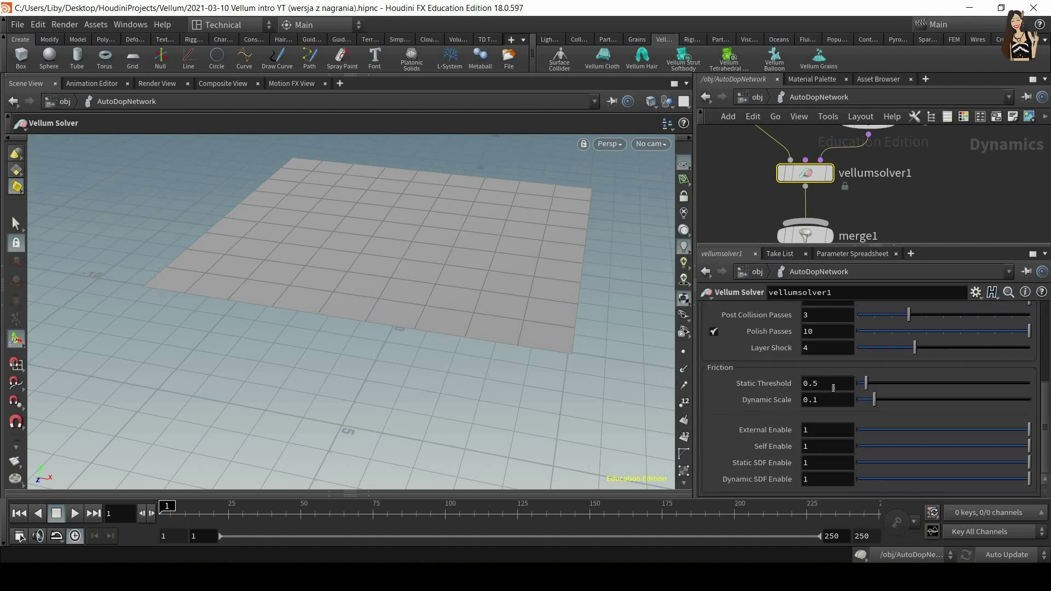
Step: Follow the network past merge1 to gravity1 and inspect its vertical force value
{"action": "mouse_move", "coordinate": [890, 189]}
{"action": "middle_mouse_down"}
{"action": "mouse_move", "coordinate": [894, 129]}
{"action": "mouse_move", "coordinate": [910, 196]}
{"action": "middle_mouse_up"}
{"action": "scroll", "coordinate": [901, 165], "scroll_direction": "down", "scroll_amount": 2}
{"action": "left_click", "coordinate": [827, 183]}
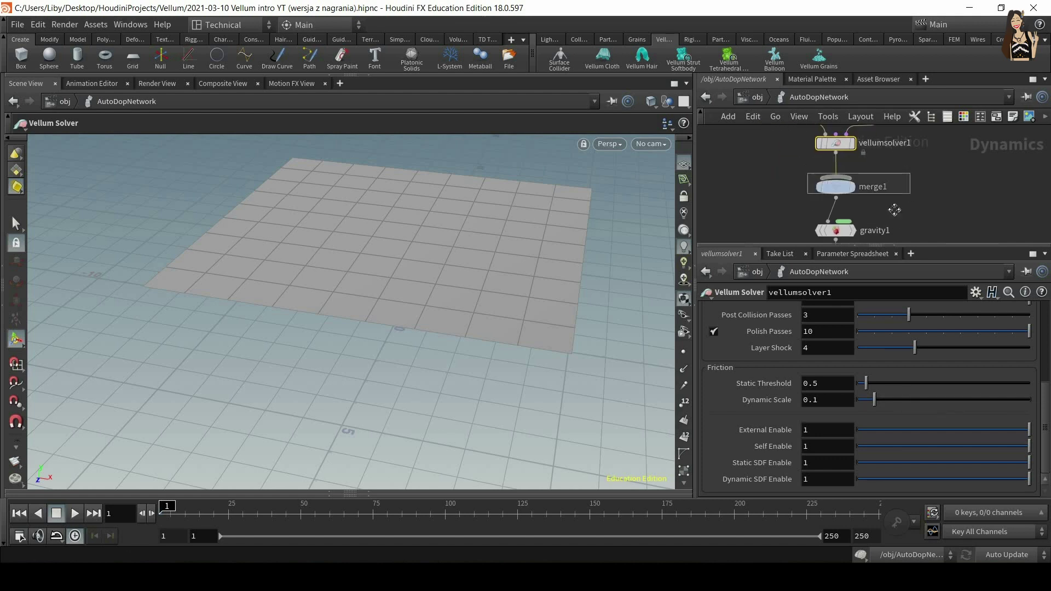
{"action": "left_click_drag", "start_coordinate": [790, 187], "coordinate": [916, 162]}
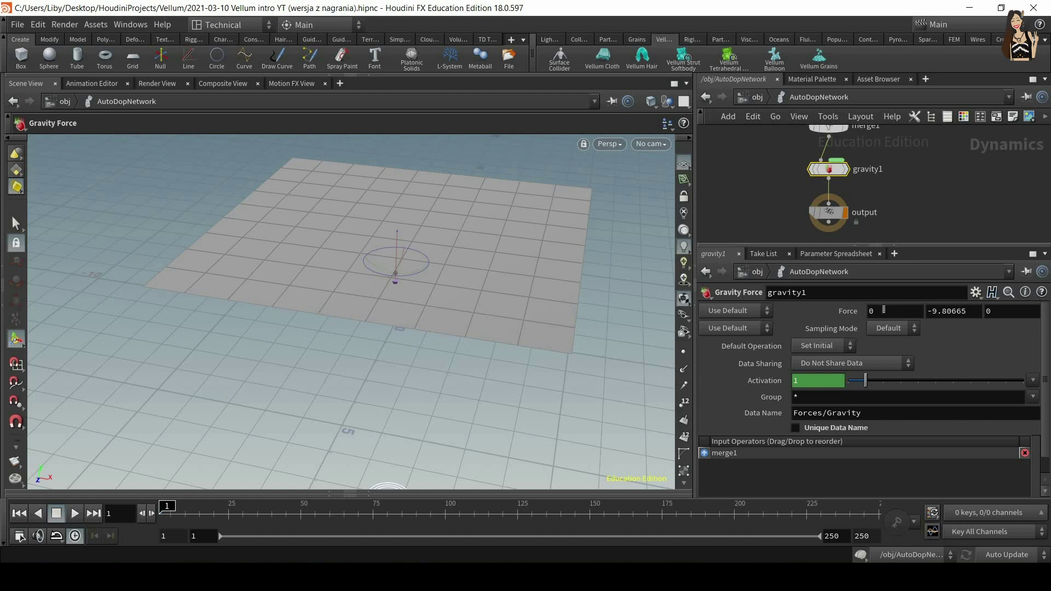
{"action": "key", "text": "Num_Lock"}
{"action": "left_click", "coordinate": [941, 310]}
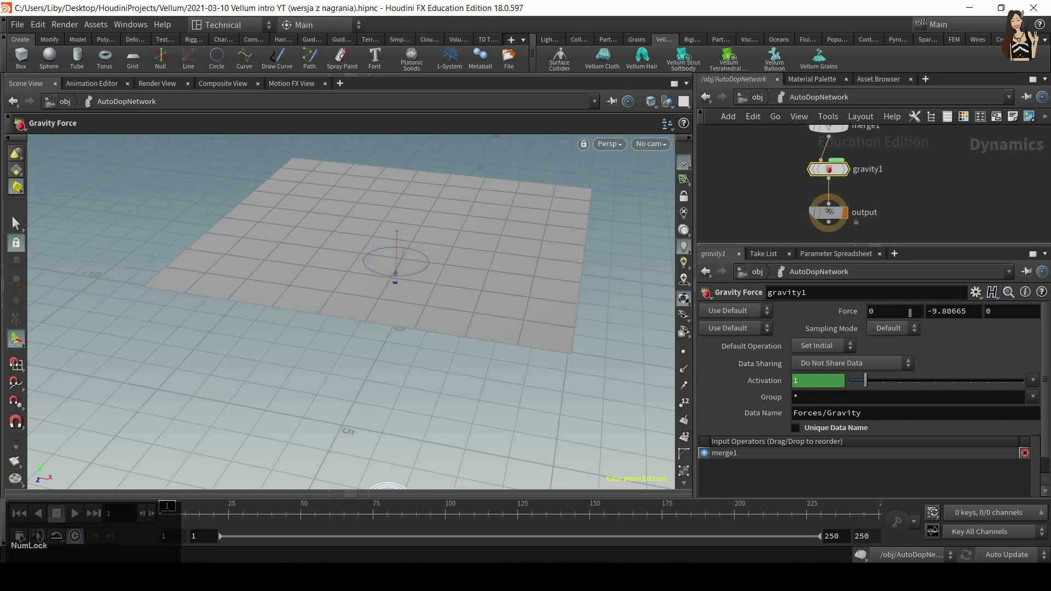
{"action": "left_click", "coordinate": [949, 311]}
Step: Inspect the output node's settings and frame the whole dynamics network
{"action": "left_click", "coordinate": [837, 221]}
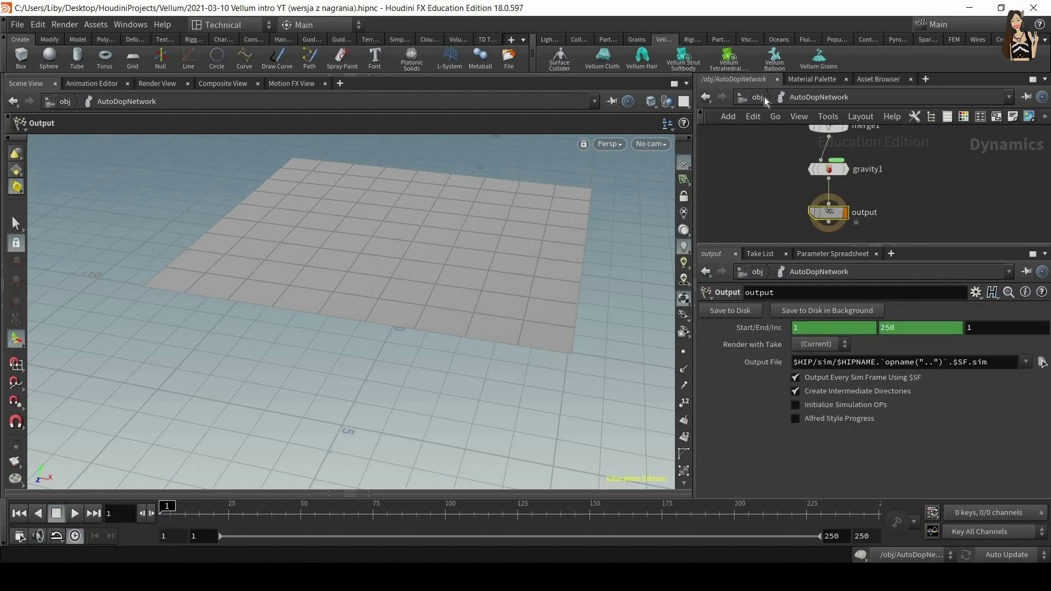
{"action": "left_click_drag", "start_coordinate": [894, 245], "coordinate": [895, 260]}
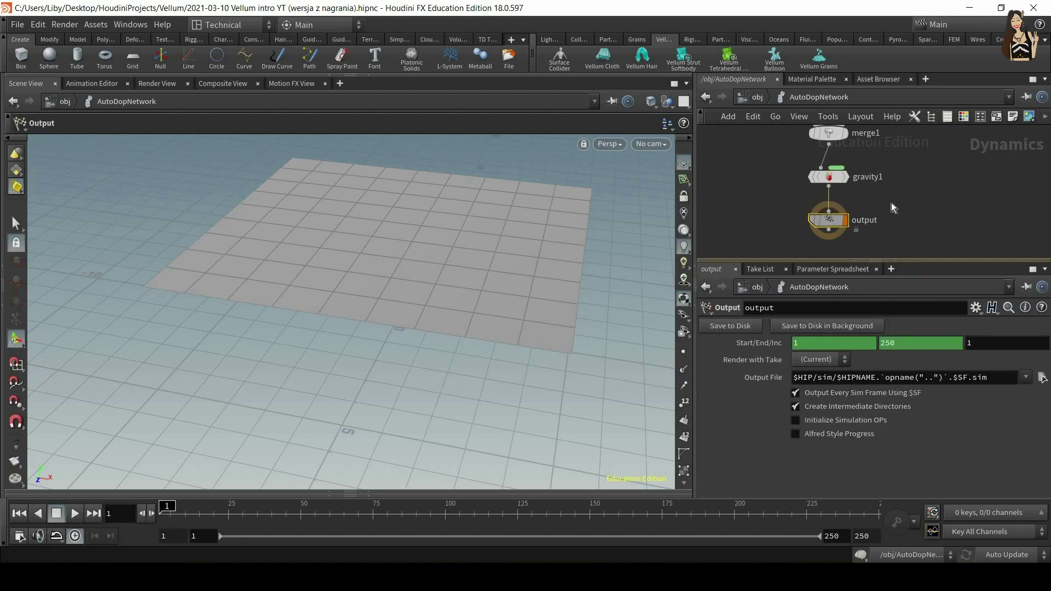
{"action": "key", "text": "h"}
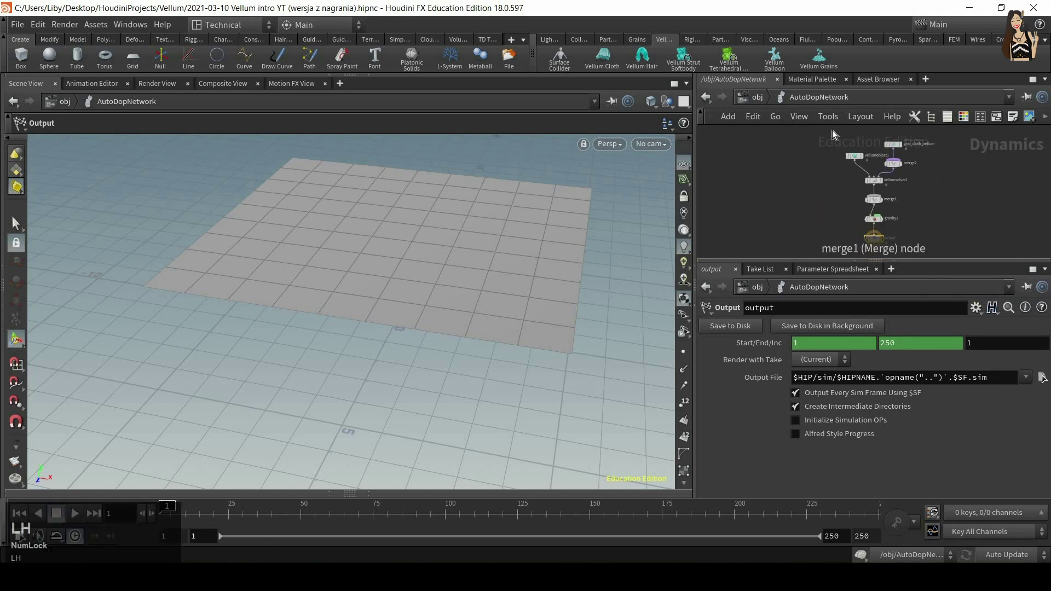
Step: Return to the object level and arrange grid_cloth beside AutoDopNetwork, with cloth_vellum directly below AutoDopNetwork
{"action": "left_click", "coordinate": [757, 98]}
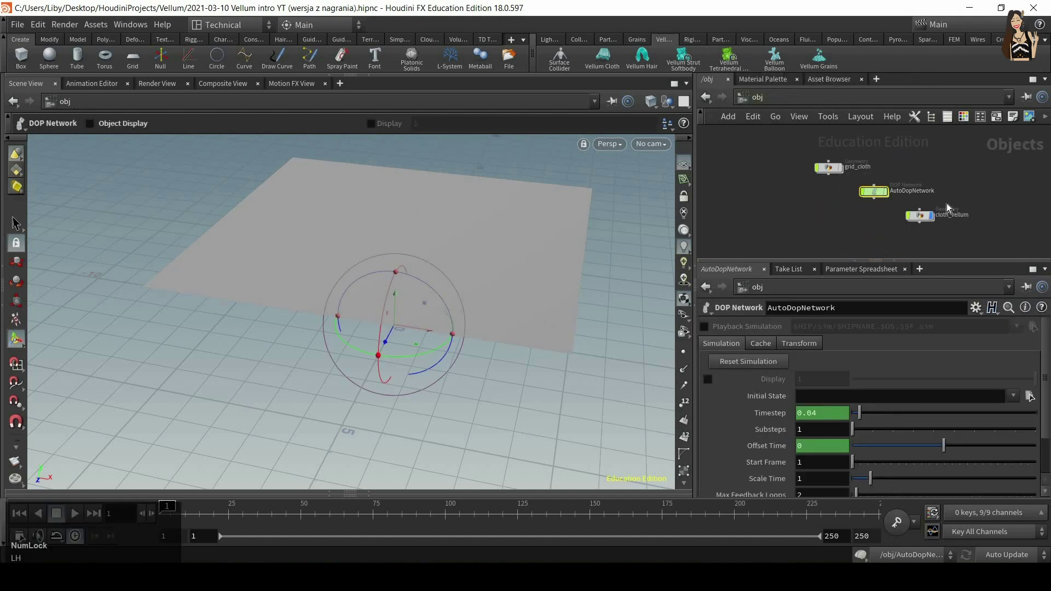
{"action": "scroll", "coordinate": [949, 204], "scroll_direction": "up", "scroll_amount": 2}
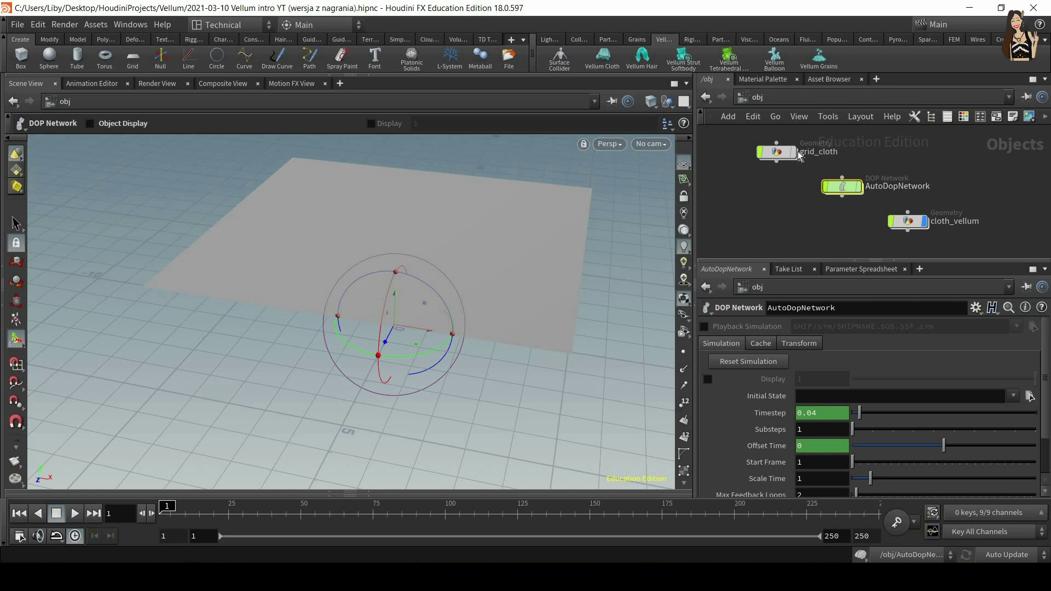
{"action": "left_click_drag", "start_coordinate": [778, 153], "coordinate": [781, 131]}
{"action": "left_click_drag", "start_coordinate": [847, 188], "coordinate": [859, 158]}
{"action": "left_click_drag", "start_coordinate": [909, 212], "coordinate": [848, 172]}
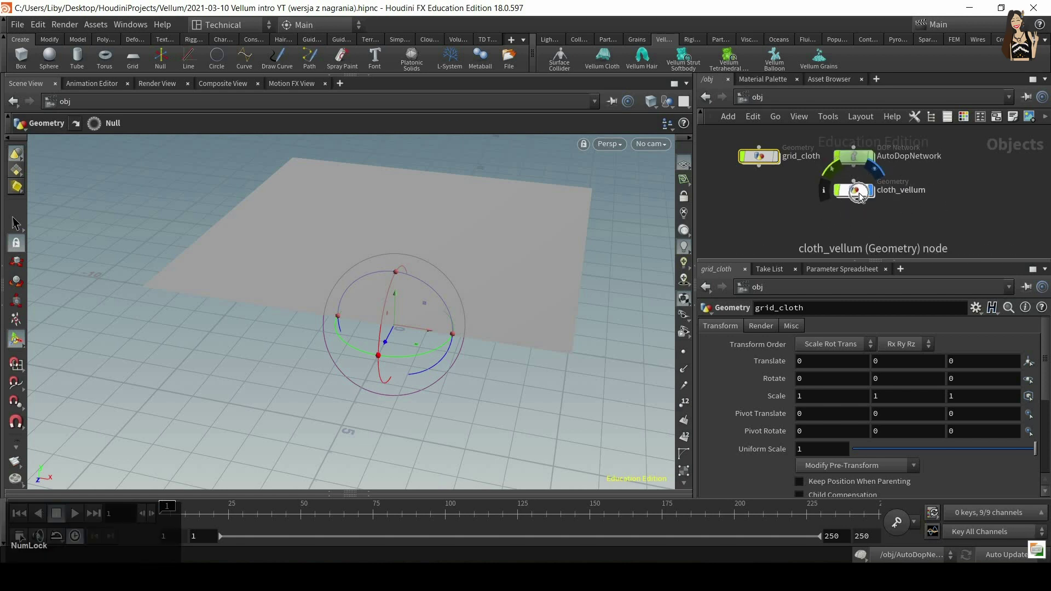
Step: Open the cloth_vellum network and inspect which DOP network and node import_geometry reads
{"action": "double_click", "coordinate": [856, 191]}
{"action": "scroll", "coordinate": [905, 162], "scroll_direction": "up", "scroll_amount": 5}
{"action": "middle_click_drag", "start_coordinate": [909, 176], "coordinate": [922, 233]}
{"action": "left_click_drag", "start_coordinate": [919, 148], "coordinate": [751, 188]}
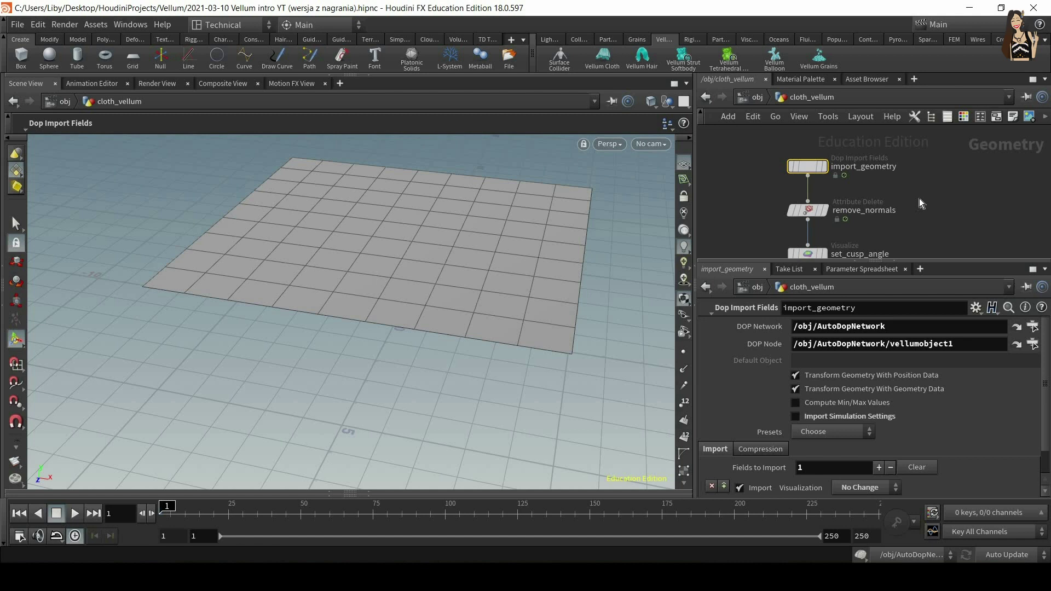
Step: Examine the remove_normals, set_cusp_angle and import_constraints nodes along the cloth_vellum chain
{"action": "middle_click_drag", "start_coordinate": [916, 222], "coordinate": [910, 172]}
{"action": "left_click_drag", "start_coordinate": [923, 143], "coordinate": [767, 210]}
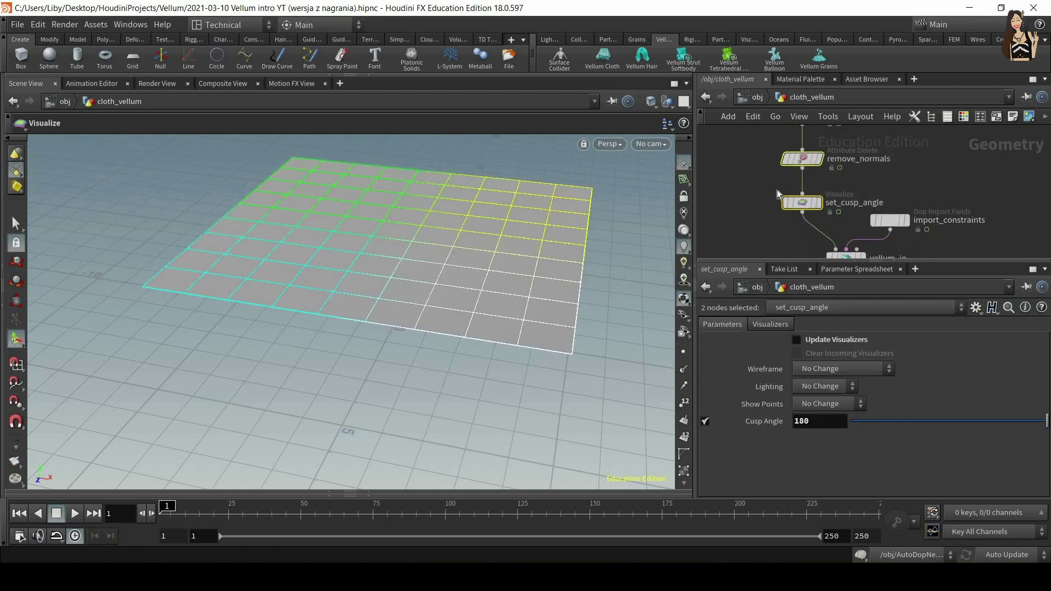
{"action": "middle_click_drag", "start_coordinate": [784, 228], "coordinate": [761, 179]}
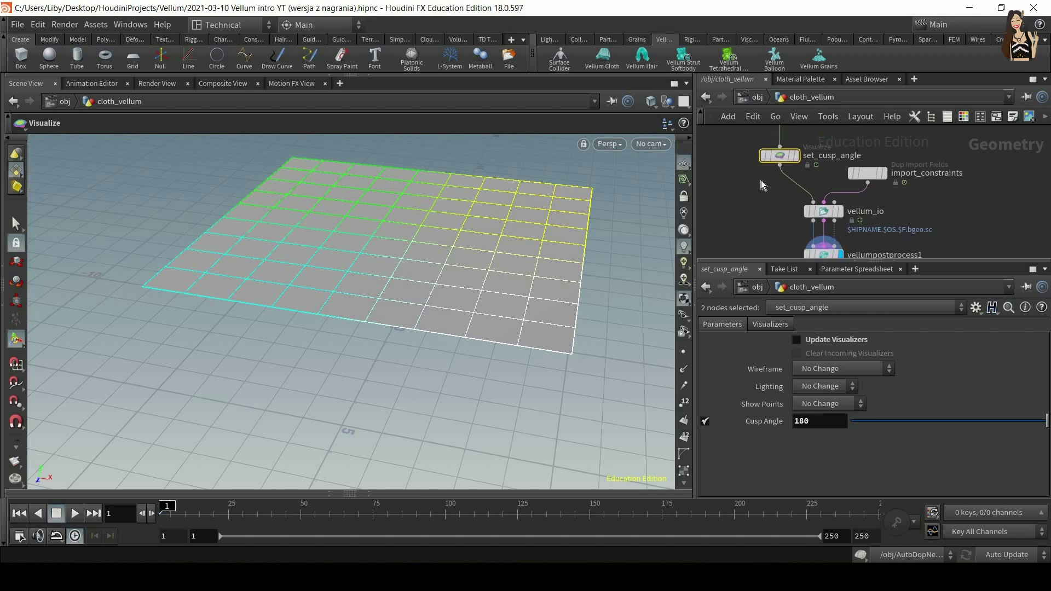
{"action": "left_click", "coordinate": [867, 175]}
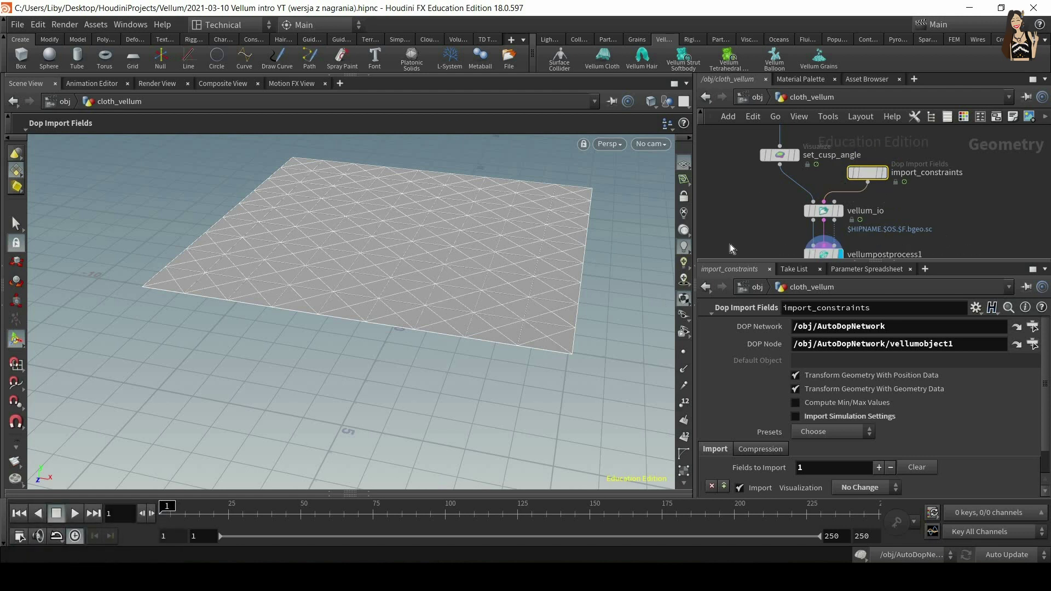
Step: Select vellum_io and review its storage and file-saving parameters and its inputs
{"action": "scroll", "coordinate": [836, 219], "scroll_direction": "up", "scroll_amount": 1}
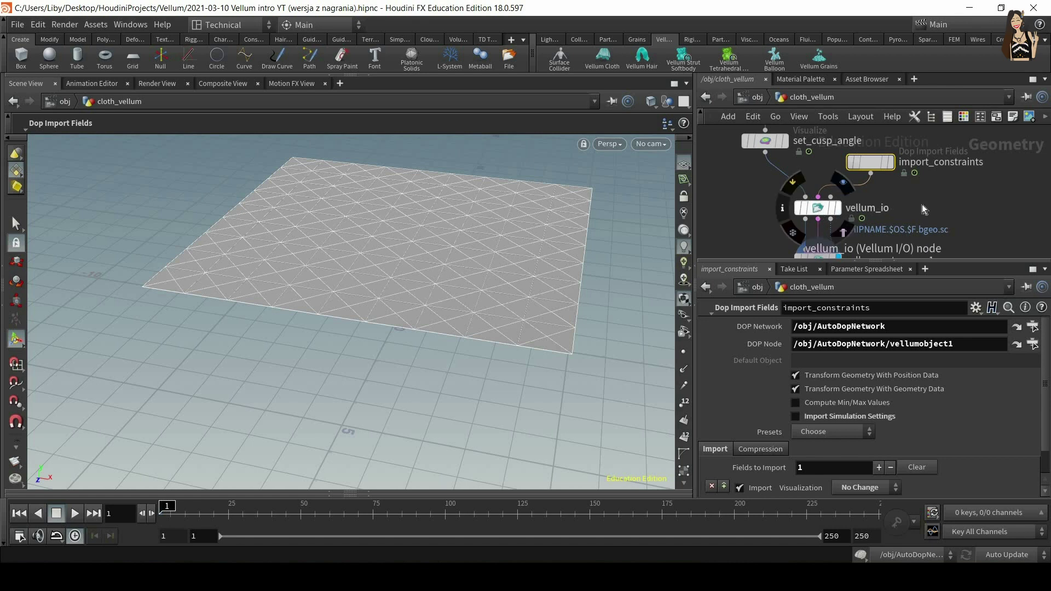
{"action": "left_click", "coordinate": [821, 212]}
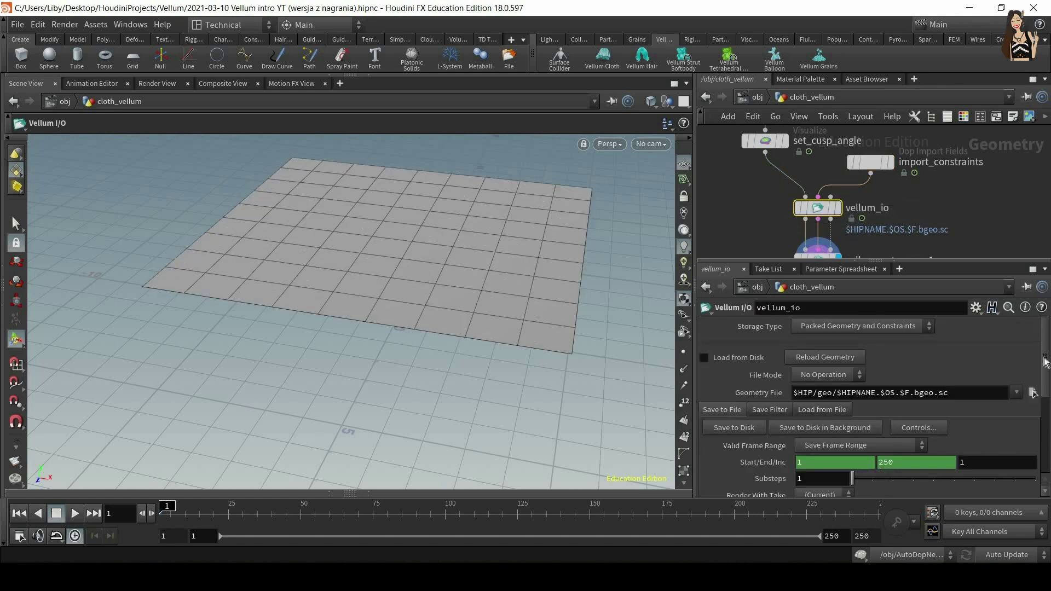
{"action": "mouse_move", "coordinate": [819, 215]}
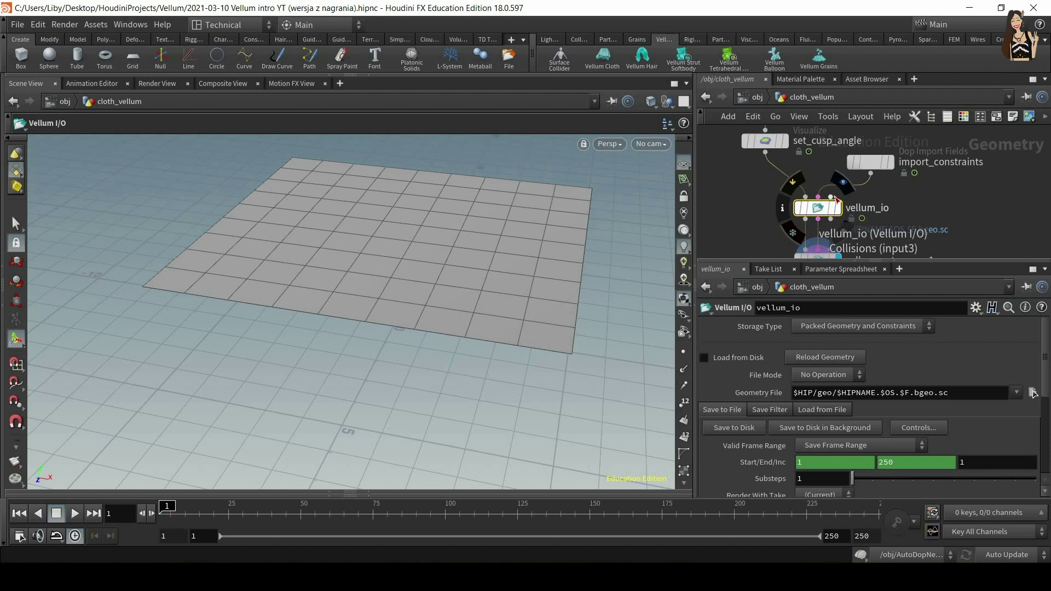
Step: Compare vellumpostprocess1 with vellum_io and look through its smoothing, collision correction and thickening options
{"action": "middle_click_drag", "start_coordinate": [913, 211], "coordinate": [911, 161]}
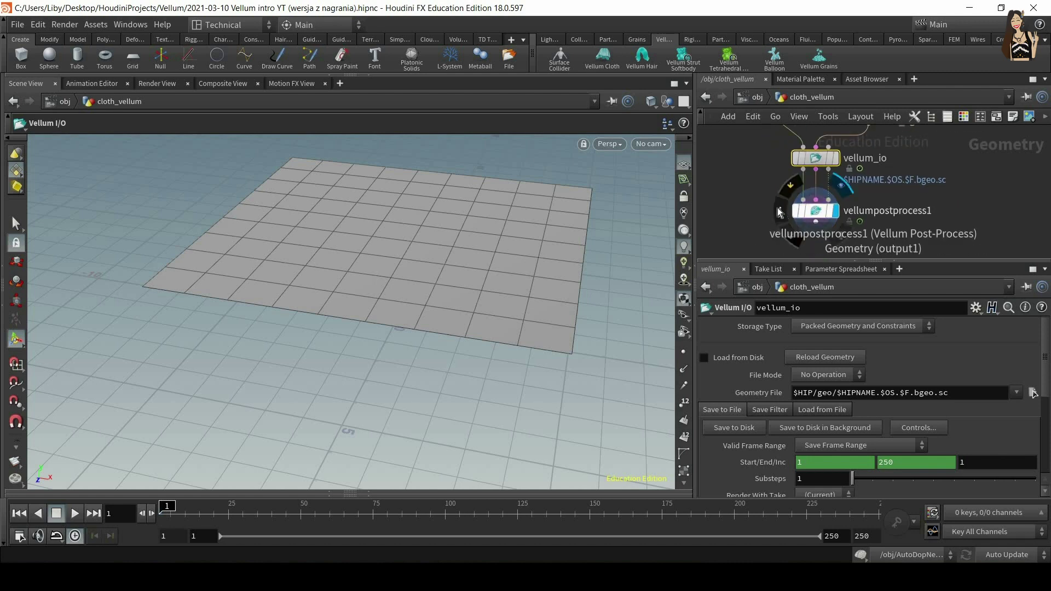
{"action": "left_click", "coordinate": [805, 212]}
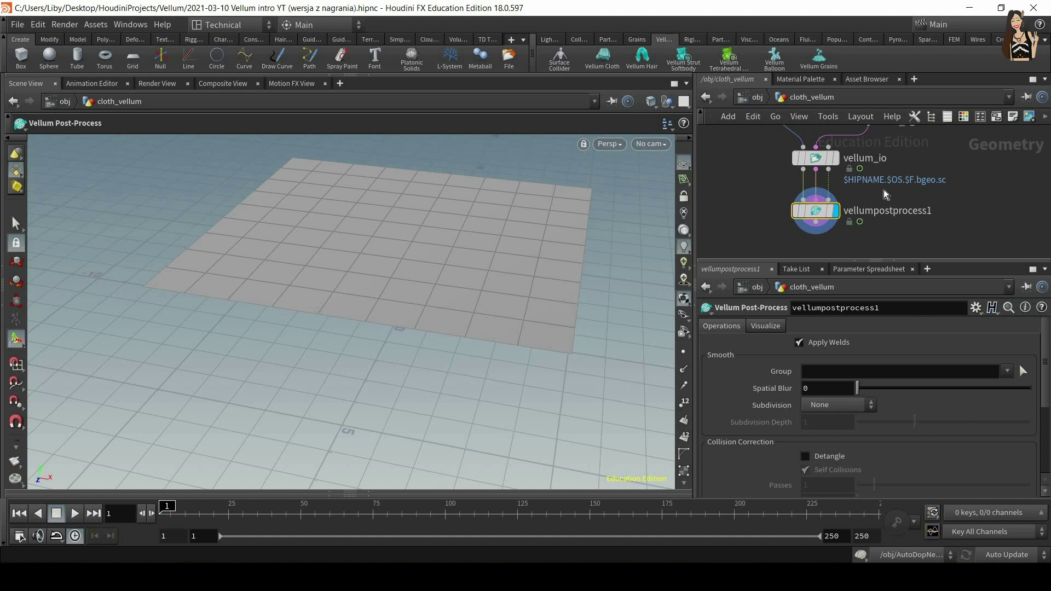
{"action": "left_click", "coordinate": [820, 162]}
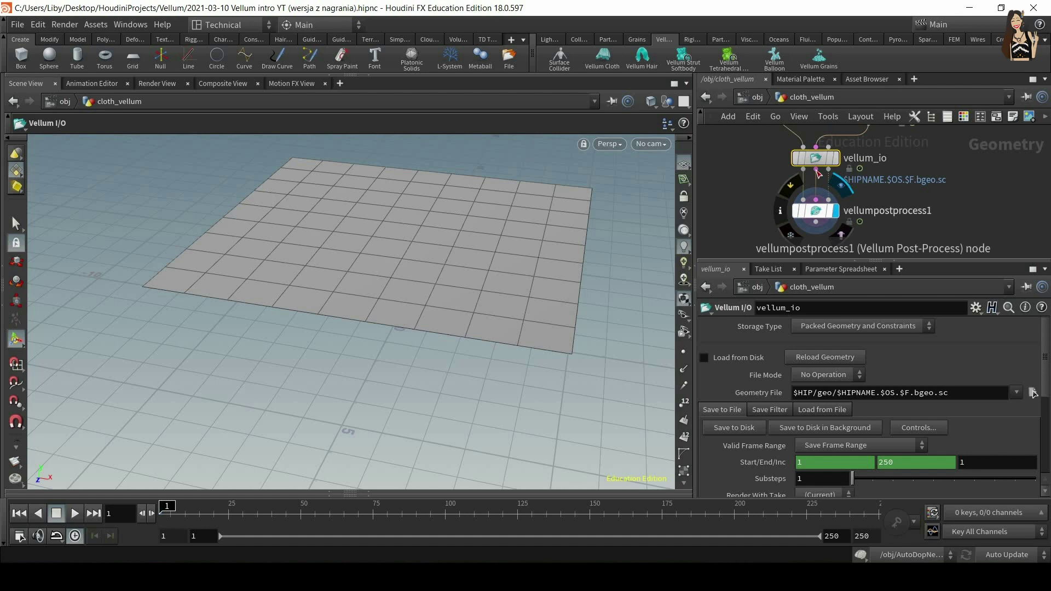
{"action": "left_click", "coordinate": [820, 213]}
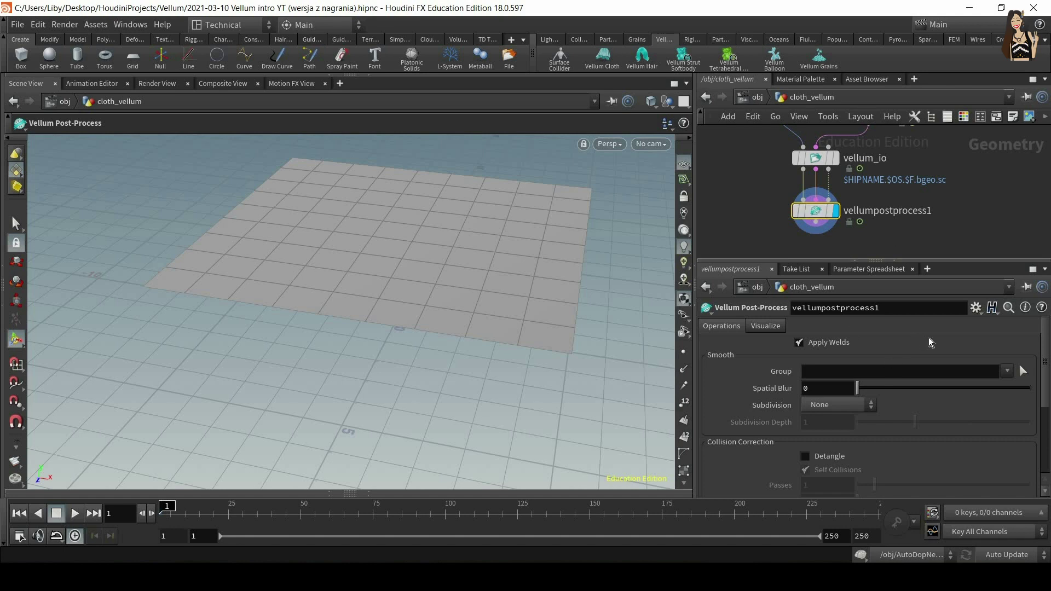
{"action": "scroll", "coordinate": [772, 405], "scroll_direction": "down", "scroll_amount": 1}
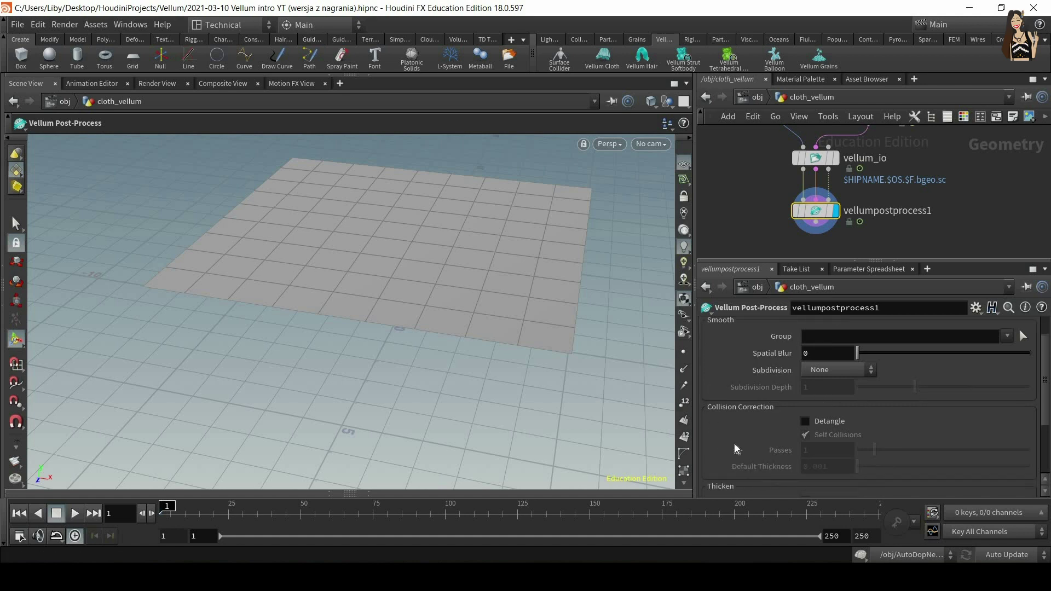
{"action": "scroll", "coordinate": [744, 433], "scroll_direction": "down", "scroll_amount": 2}
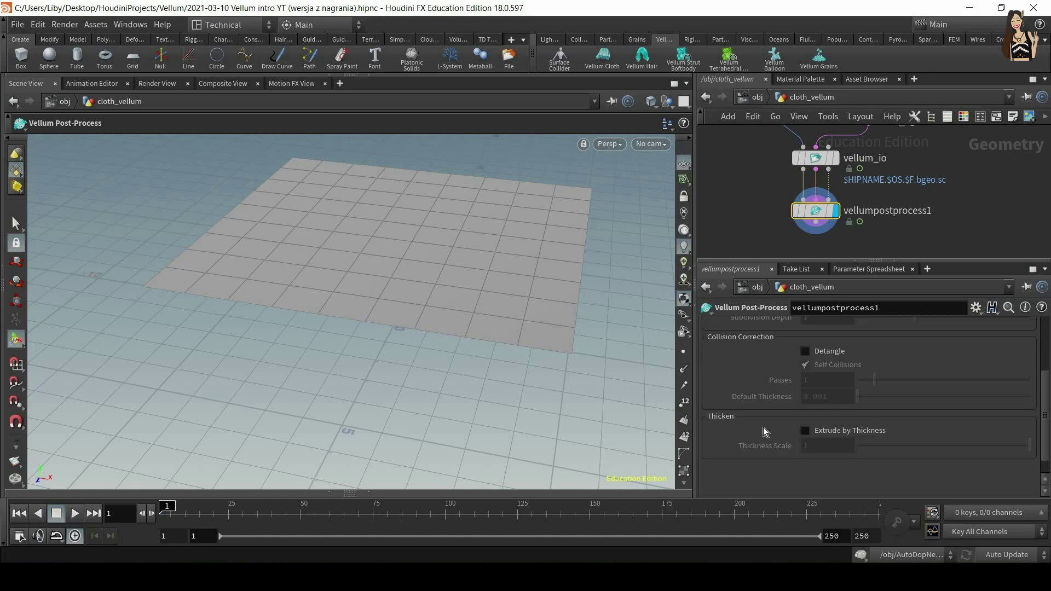
{"action": "scroll", "coordinate": [975, 458], "scroll_direction": "up", "scroll_amount": 3}
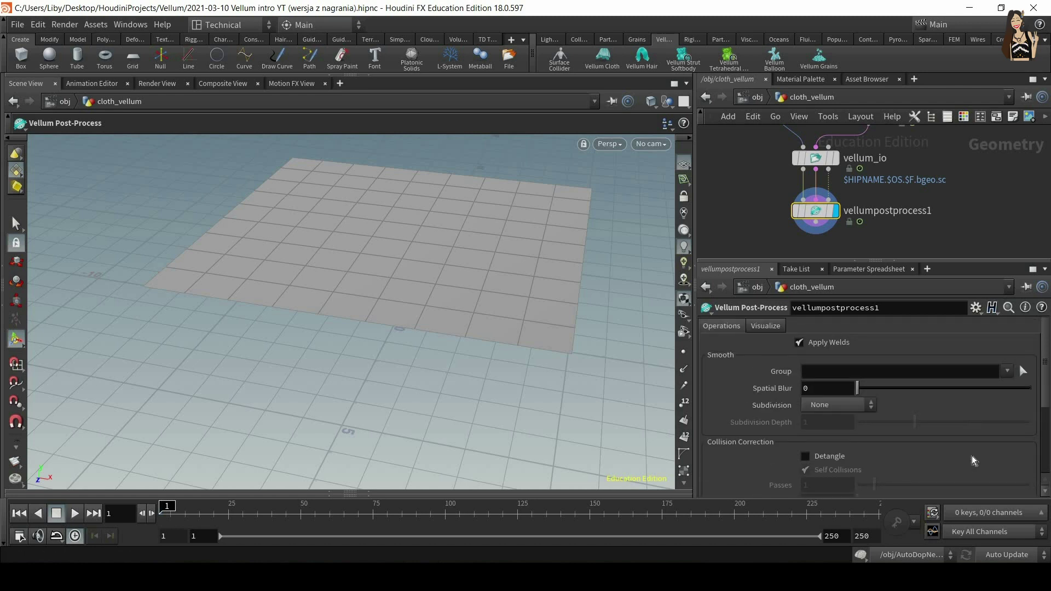
Step: Return to the object level, view the cloth from a lower, wider angle and play the simulation
{"action": "left_click", "coordinate": [758, 99]}
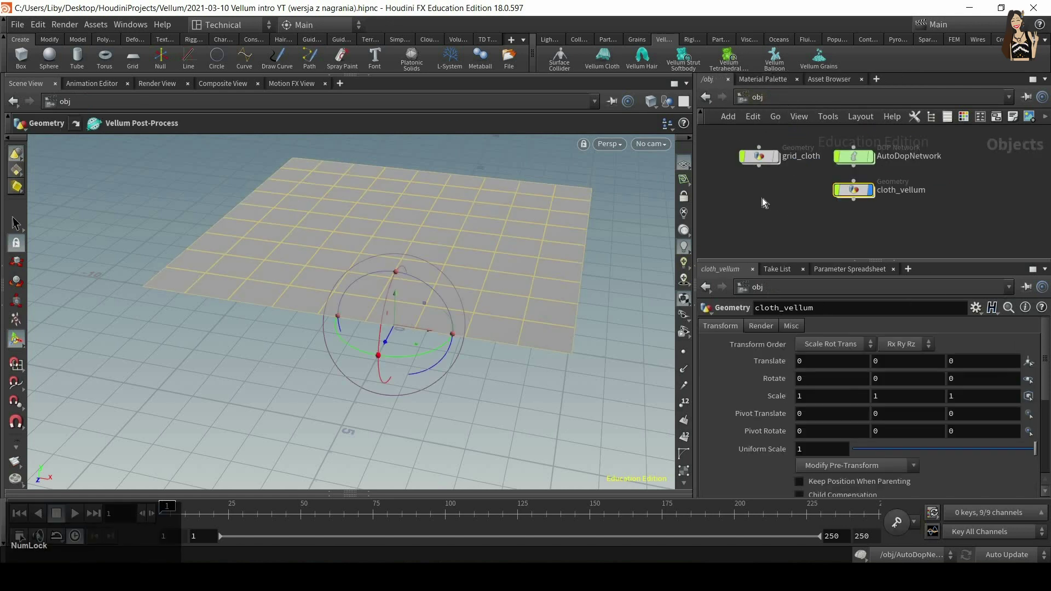
{"action": "scroll", "coordinate": [573, 298], "scroll_direction": "down", "scroll_amount": 2}
{"action": "left_click_drag", "start_coordinate": [586, 275], "coordinate": [582, 340], "text": "alt"}
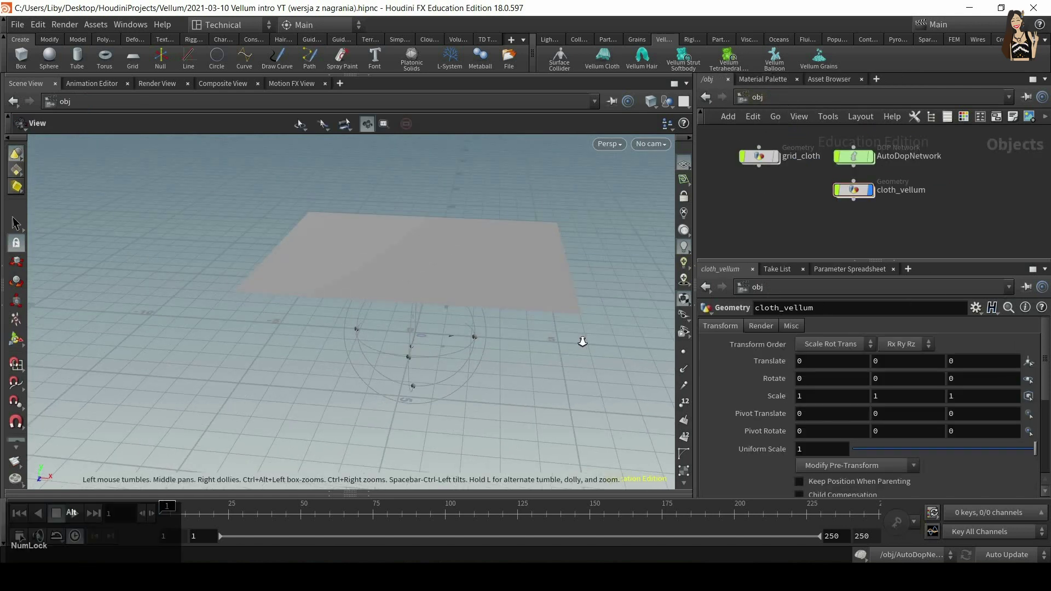
{"action": "scroll", "coordinate": [582, 340], "scroll_direction": "down", "scroll_amount": 2}
{"action": "left_click", "coordinate": [74, 517]}
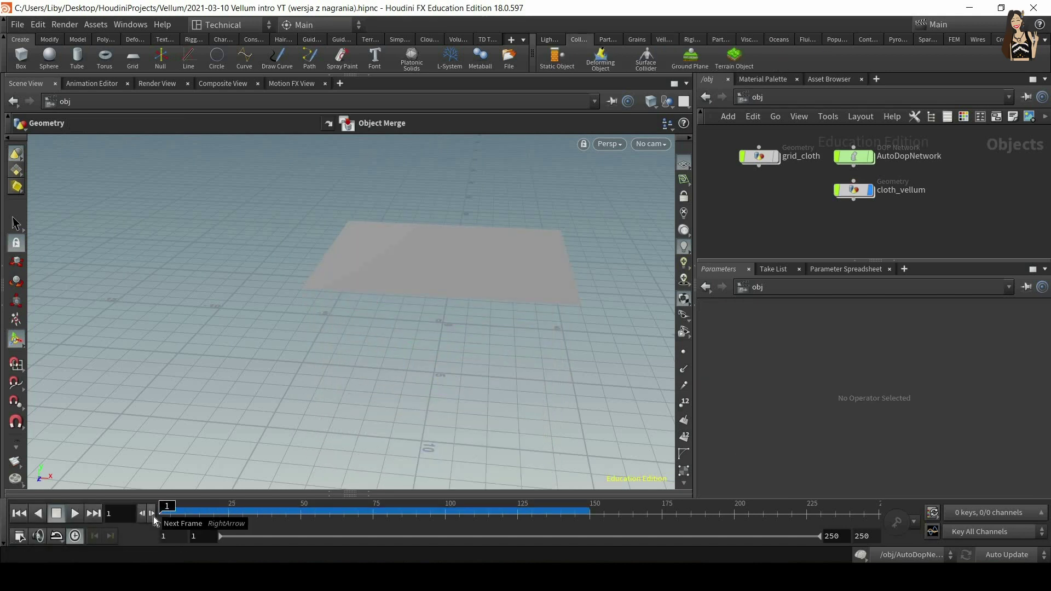
Step: Add a Ground Plane collision object to the scene and line up its node directly below cloth_vellum
{"action": "key", "text": "Num_Lock"}
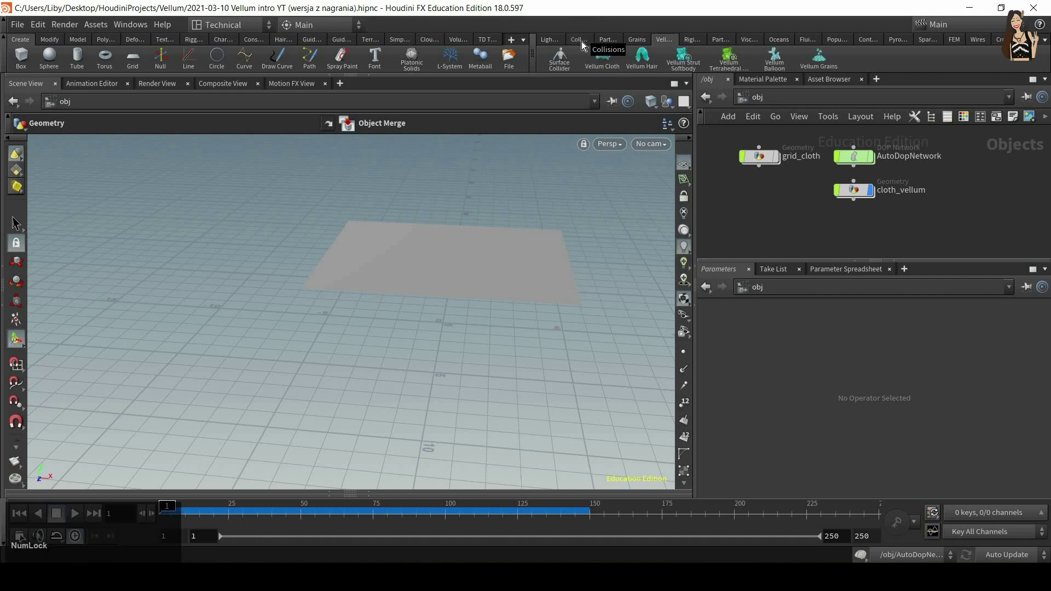
{"action": "left_click", "coordinate": [688, 58]}
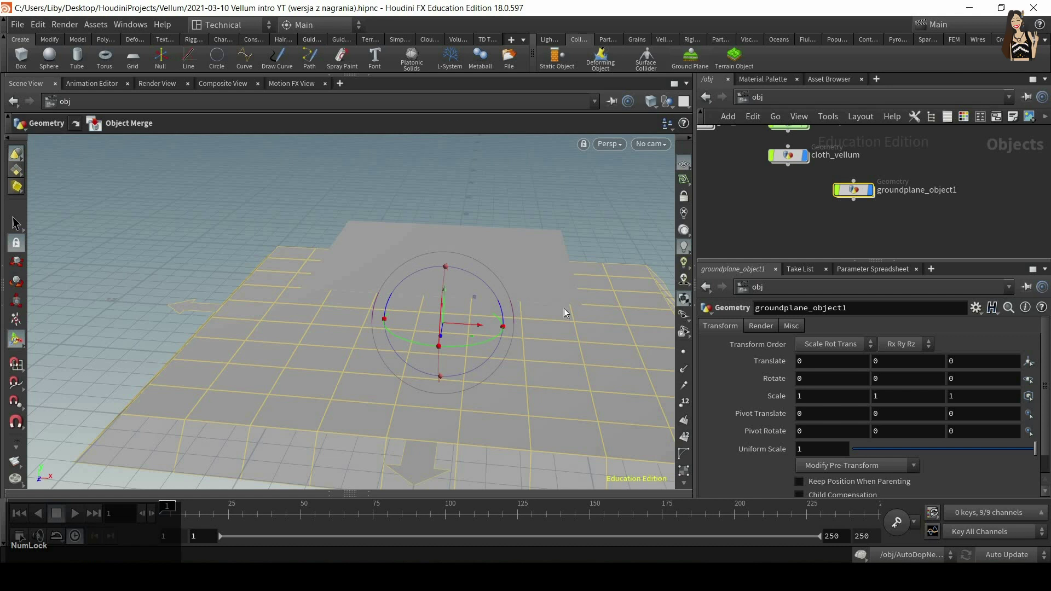
{"action": "left_click_drag", "start_coordinate": [577, 268], "coordinate": [470, 318], "text": "alt"}
{"action": "middle_click_drag", "start_coordinate": [817, 218], "coordinate": [838, 229]}
{"action": "left_click_drag", "start_coordinate": [876, 204], "coordinate": [810, 201]}
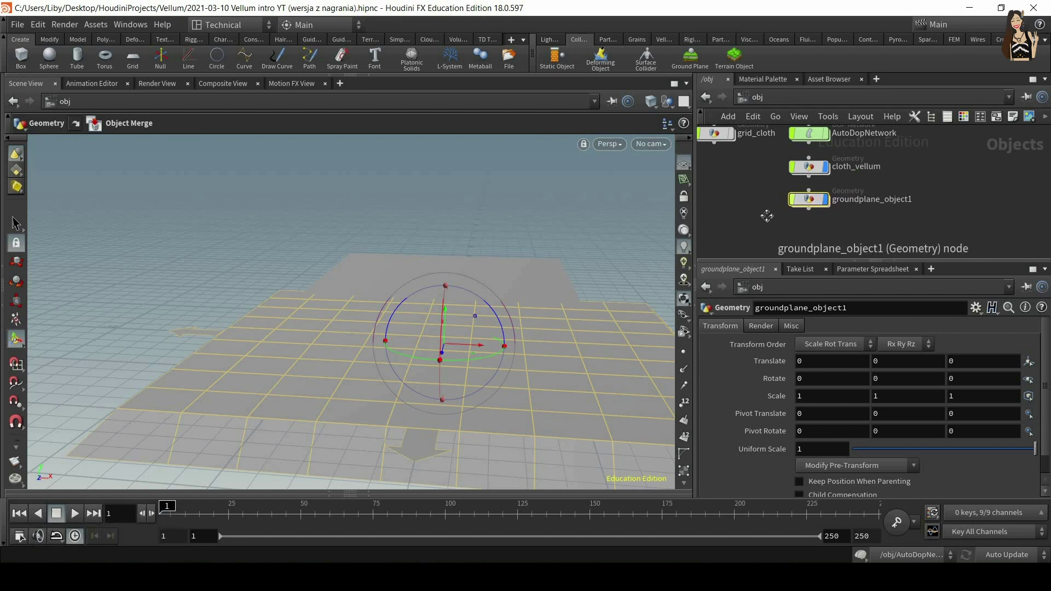
{"action": "middle_click_drag", "start_coordinate": [766, 215], "coordinate": [783, 250]}
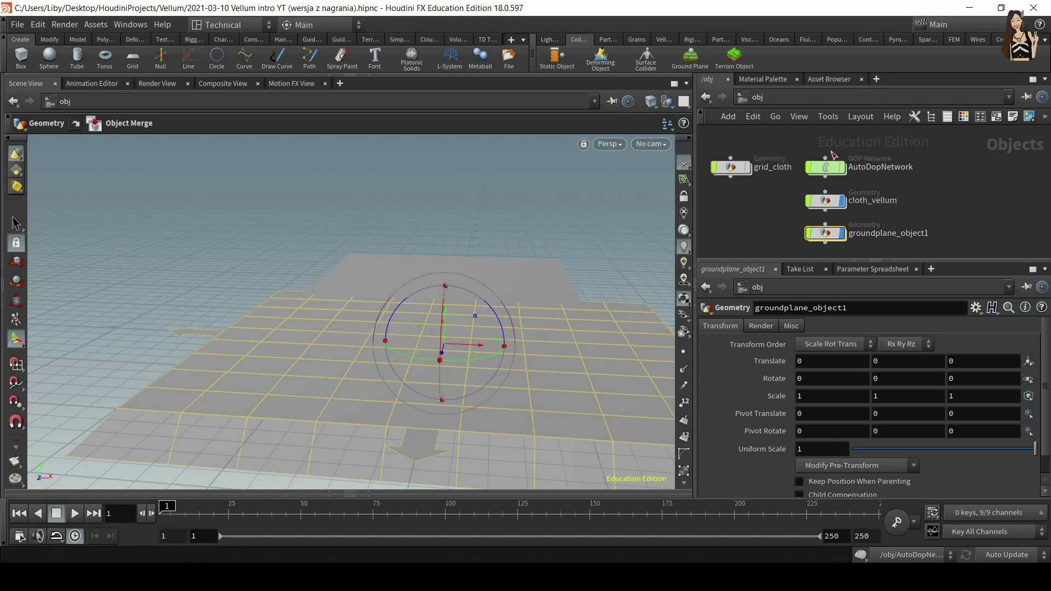
Step: Inside grid_cloth, insert a Color node between transform1 and OUT_cloth
{"action": "left_click", "coordinate": [731, 172]}
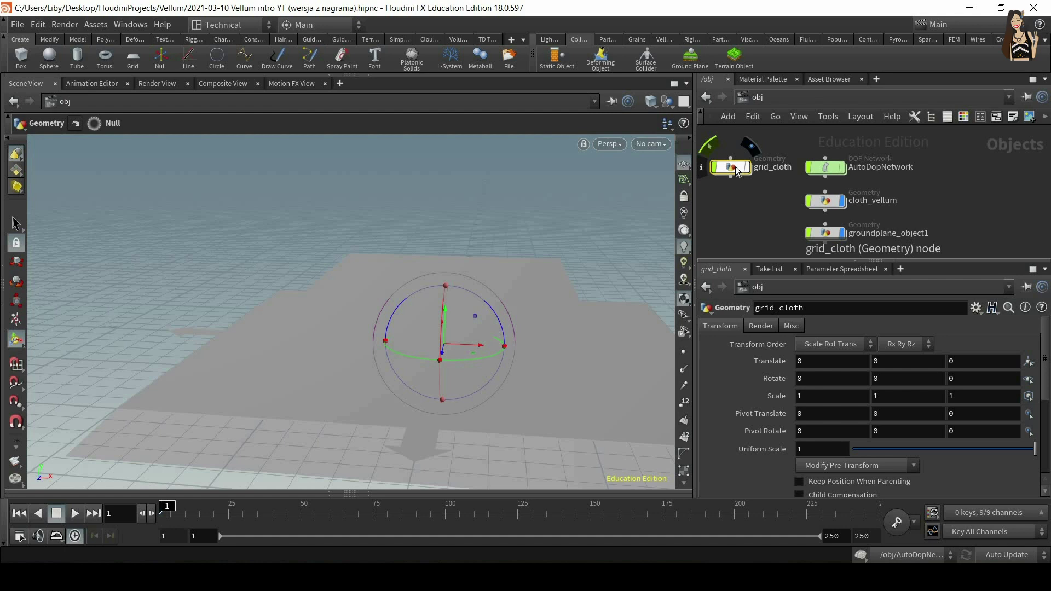
{"action": "double_click", "coordinate": [731, 167]}
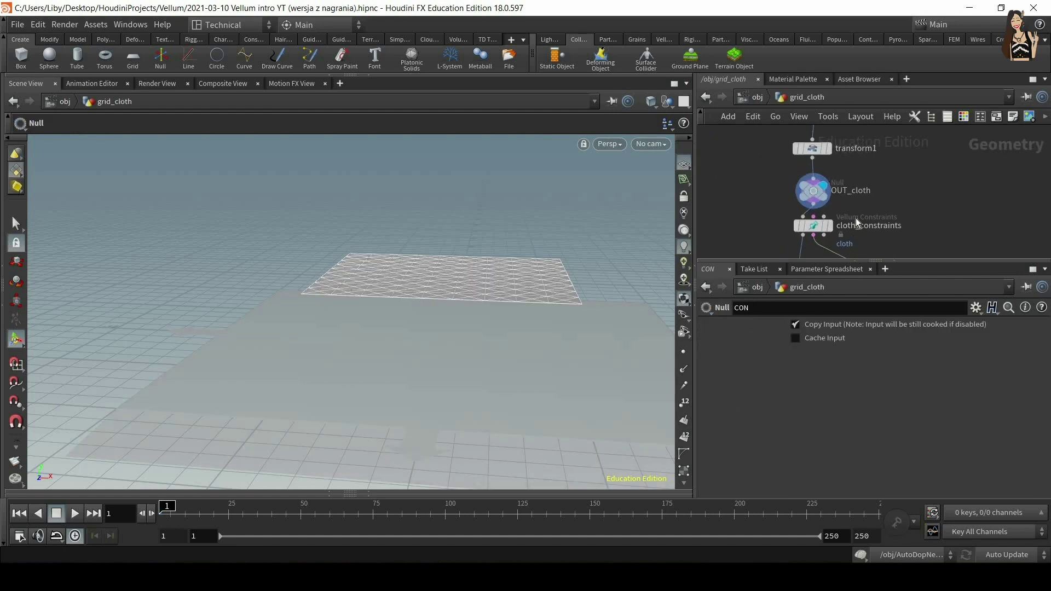
{"action": "key", "text": "Tab"}
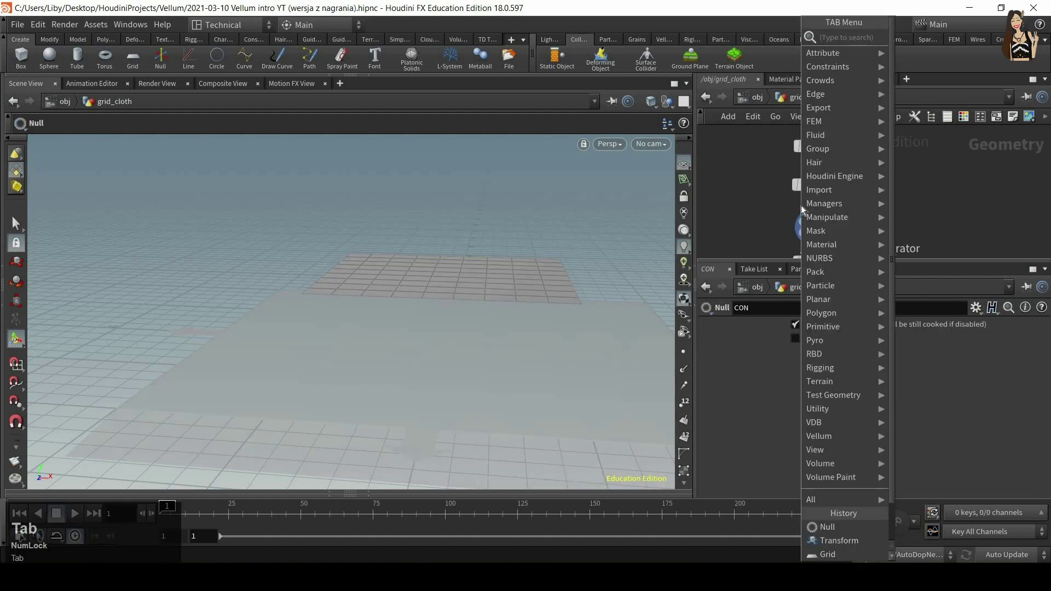
{"action": "type", "text": "col"}
{"action": "key", "text": "Return"}
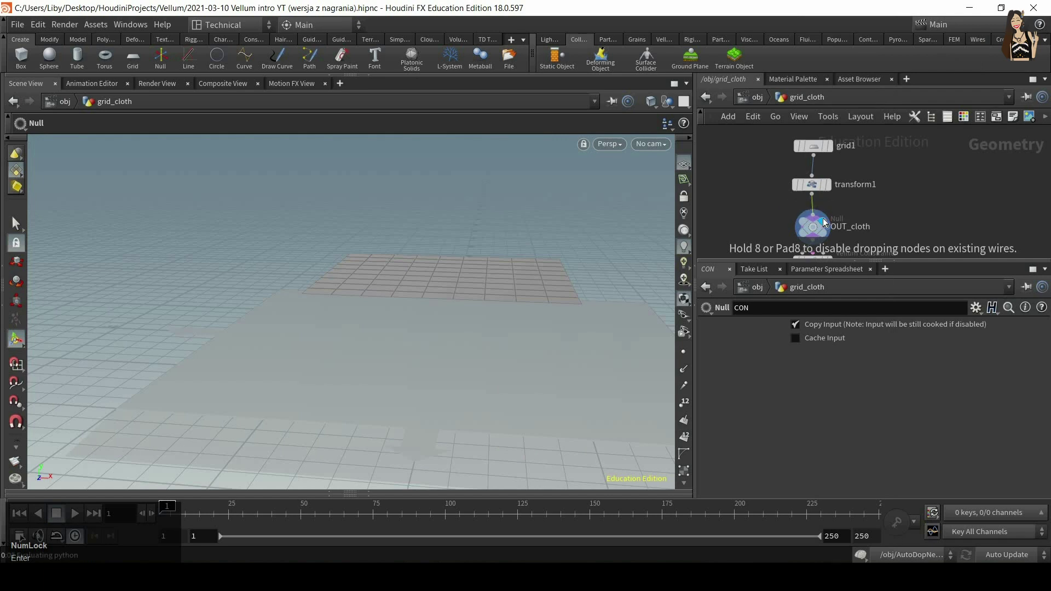
{"action": "left_click", "coordinate": [812, 222]}
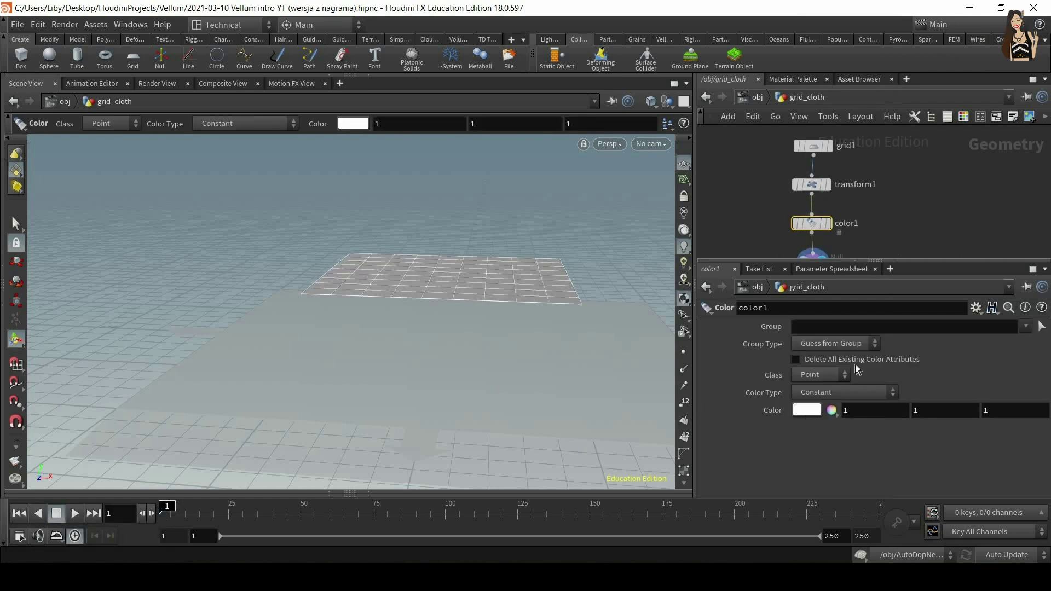
Step: Set the Color node's colour to purple with values 0.3, 0.075, 0.3
{"action": "left_click", "coordinate": [807, 410]}
{"action": "left_click", "coordinate": [967, 337]}
{"action": "left_click", "coordinate": [964, 361]}
{"action": "left_click", "coordinate": [1001, 275]}
{"action": "key", "text": "Num_Lock"}
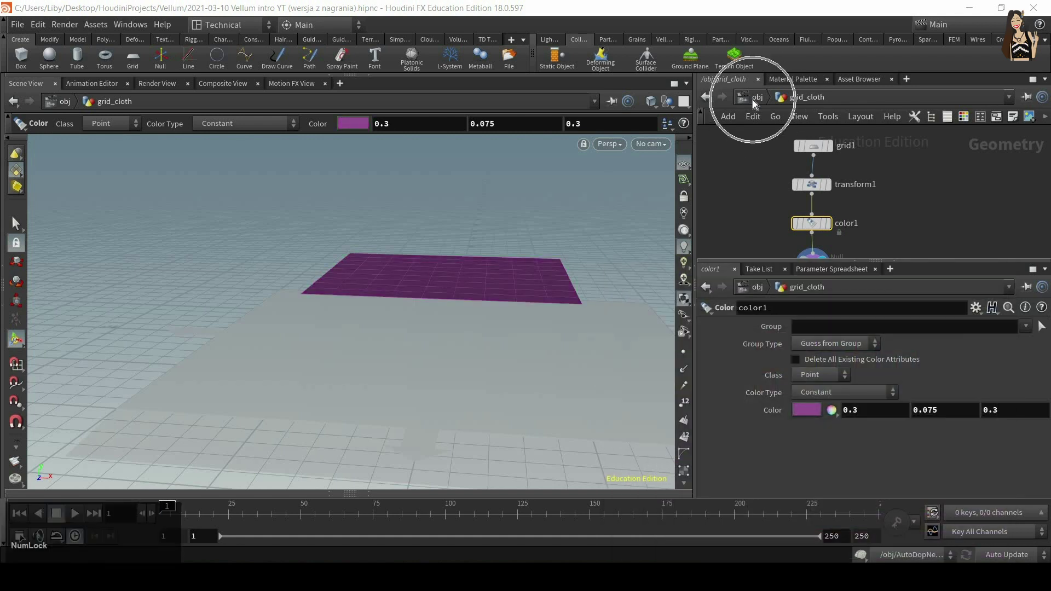
Step: Return to the object level, play the simulation of the cloth falling onto the ground plane and stop it
{"action": "left_click", "coordinate": [754, 98]}
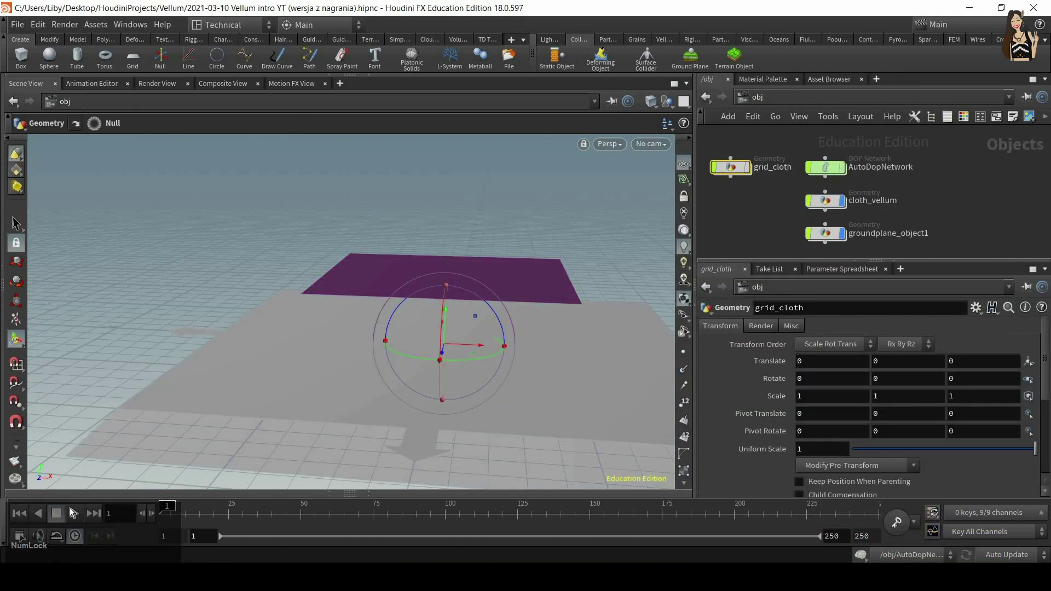
{"action": "left_click", "coordinate": [75, 514]}
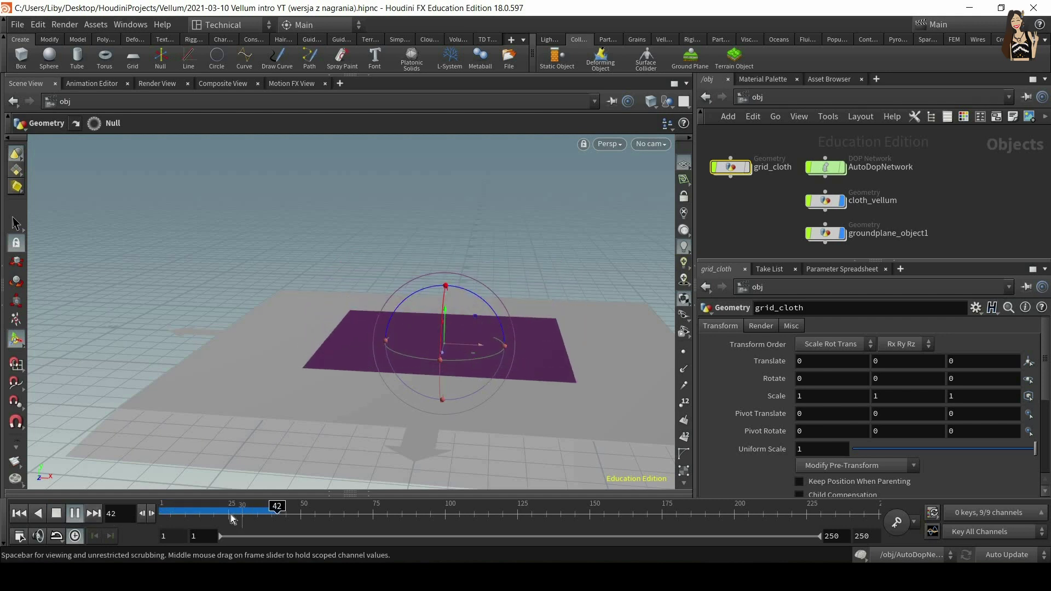
{"action": "left_click", "coordinate": [56, 514]}
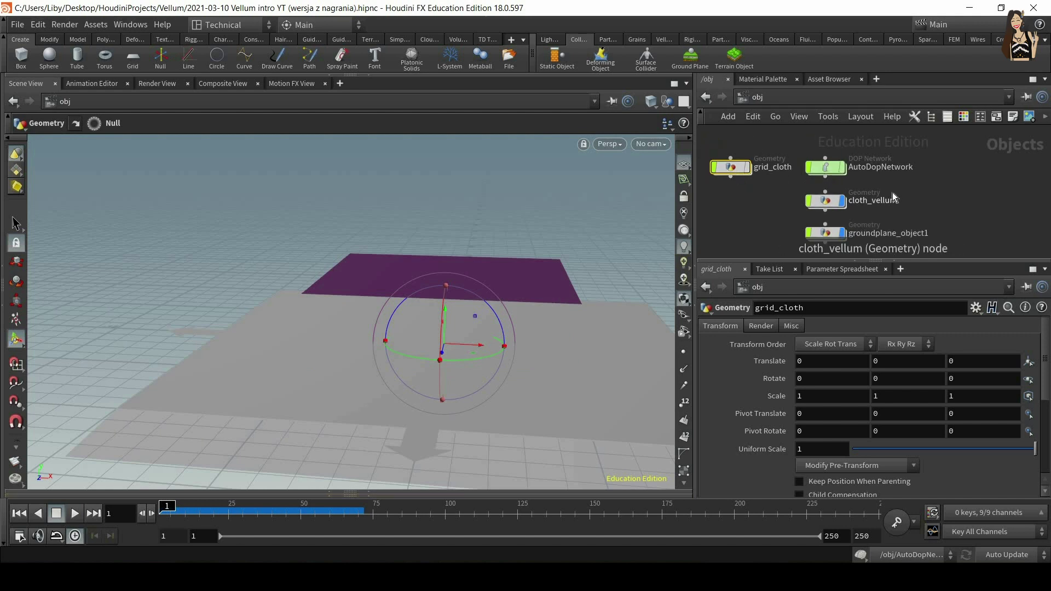
{"action": "key", "text": "ctrl"}
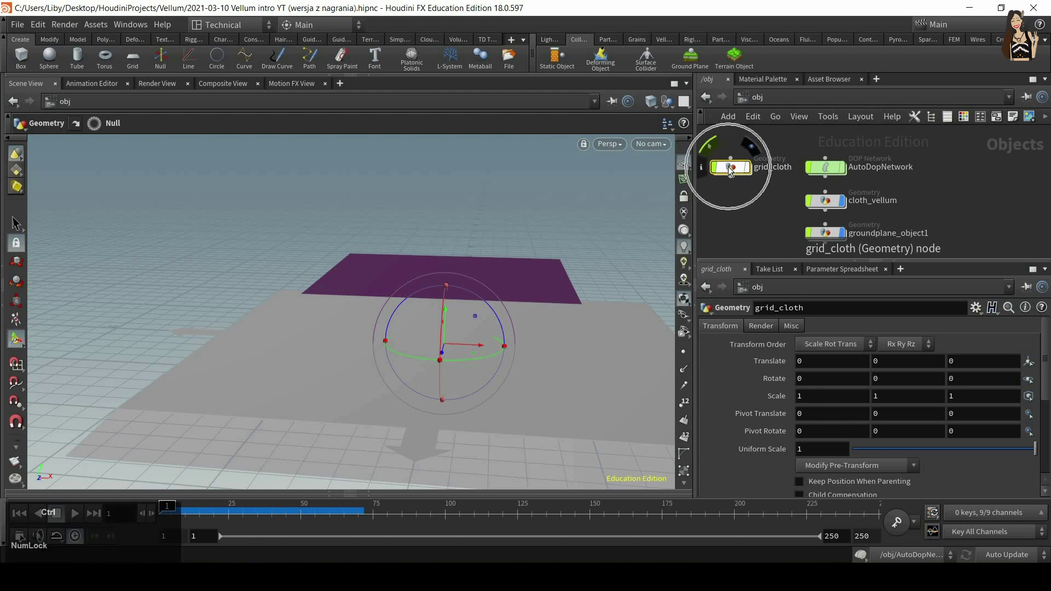
Step: Open the cloth_constraints node inside grid_cloth and bring up its Pin to Animation parameters
{"action": "double_click", "coordinate": [731, 167]}
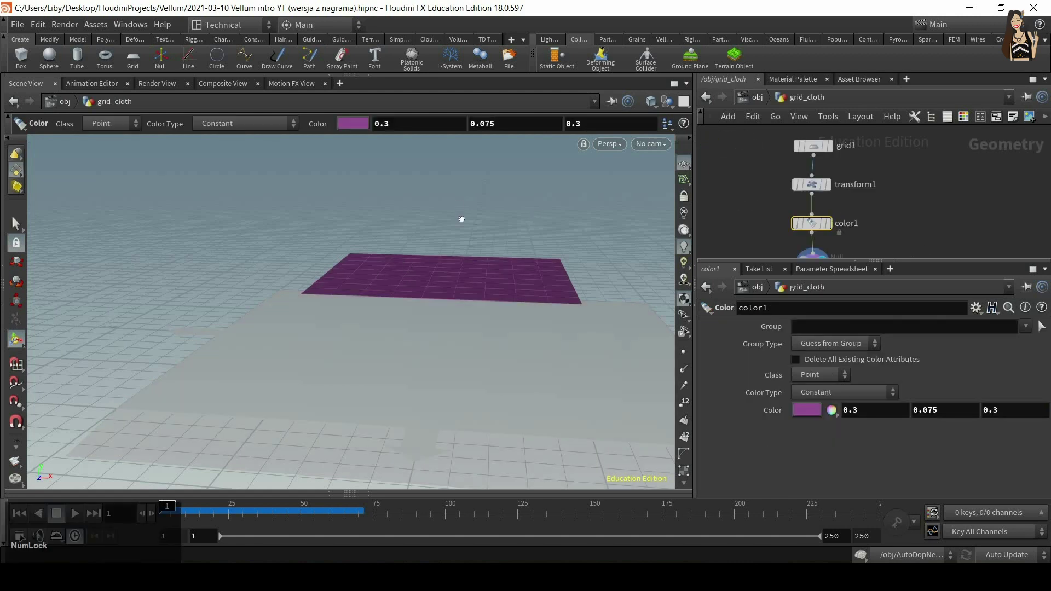
{"action": "left_click_drag", "start_coordinate": [462, 219], "coordinate": [458, 247], "text": "alt"}
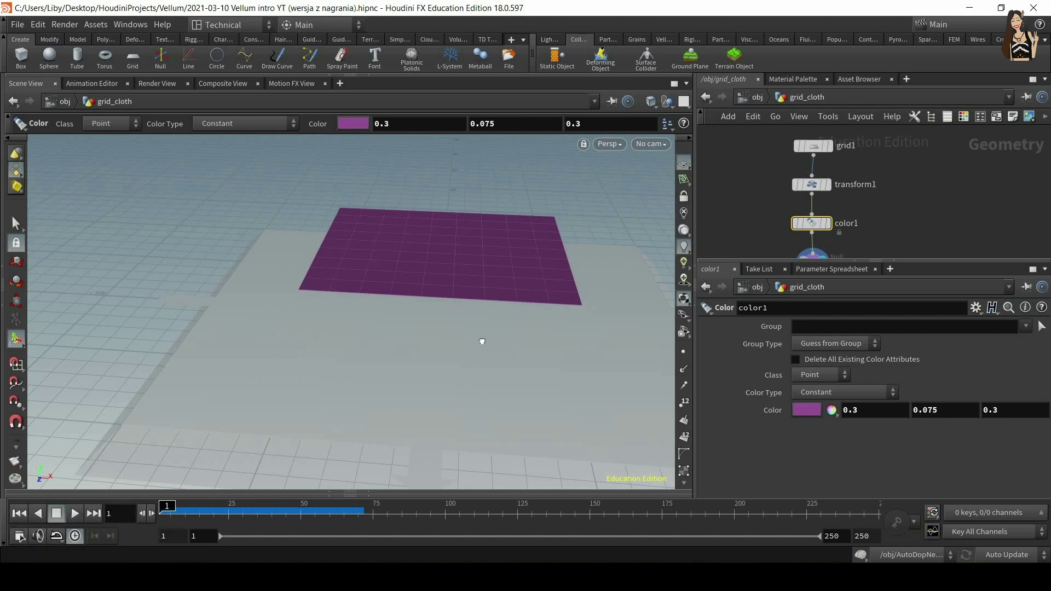
{"action": "left_click_drag", "start_coordinate": [482, 341], "coordinate": [457, 233], "text": "alt"}
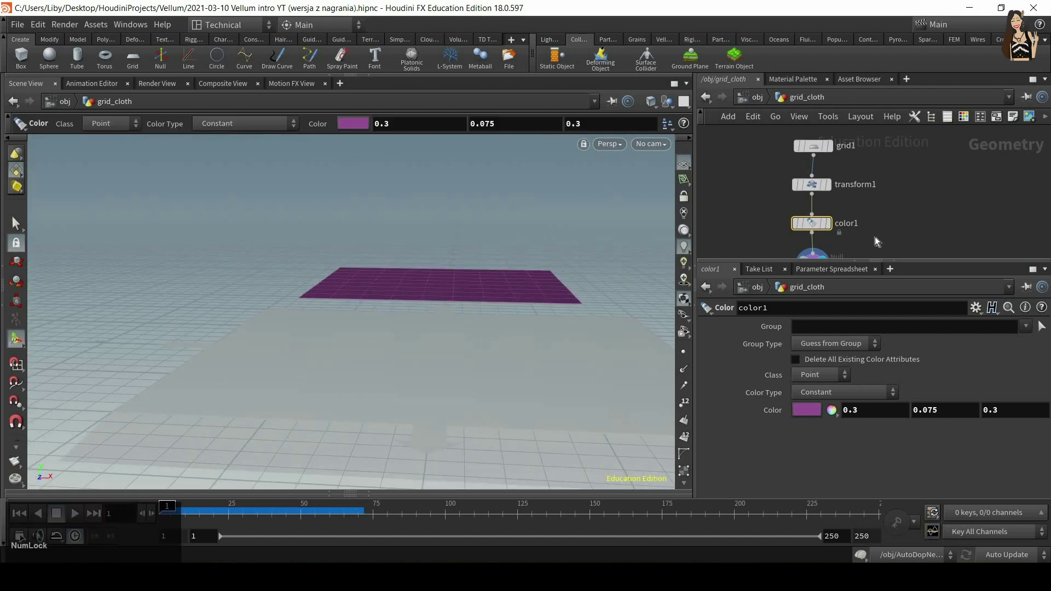
{"action": "scroll", "coordinate": [872, 203], "scroll_direction": "down", "scroll_amount": 3}
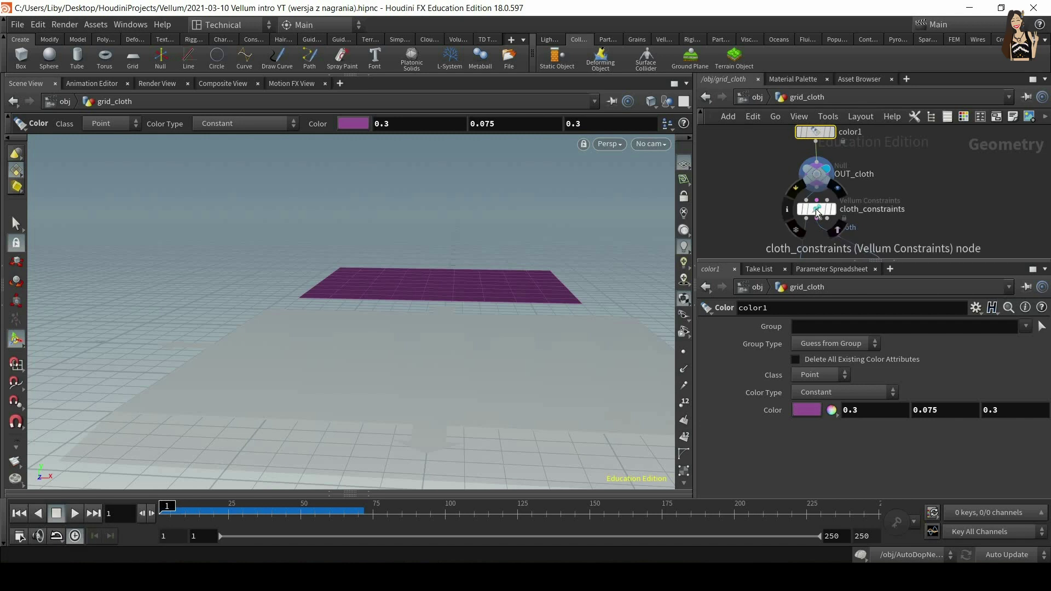
{"action": "left_click", "coordinate": [834, 212]}
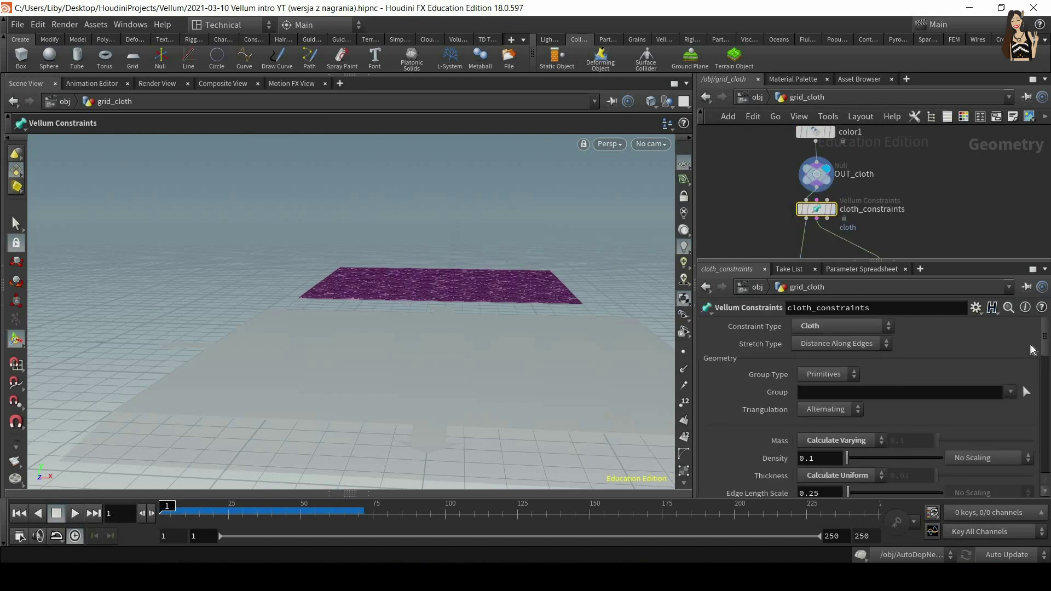
{"action": "scroll", "coordinate": [1031, 349], "scroll_direction": "down", "scroll_amount": 10}
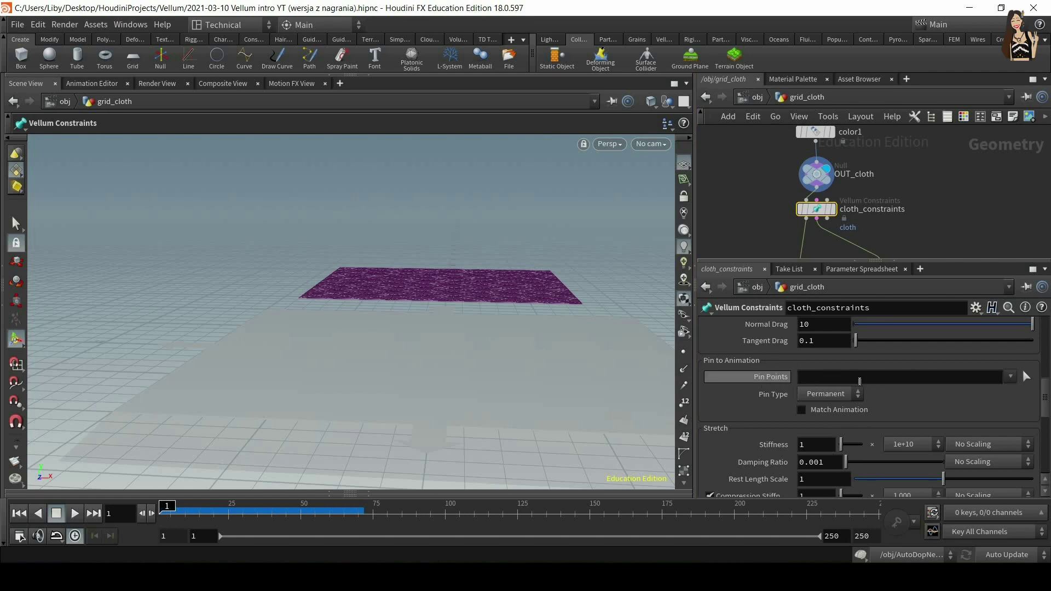
Step: Set Pin Points on cloth_constraints to the cloth's four corner points, 0 9 90 99
{"action": "left_click", "coordinate": [1027, 381]}
{"action": "key", "text": "alt"}
{"action": "left_click_drag", "start_coordinate": [506, 282], "coordinate": [350, 224], "text": "alt"}
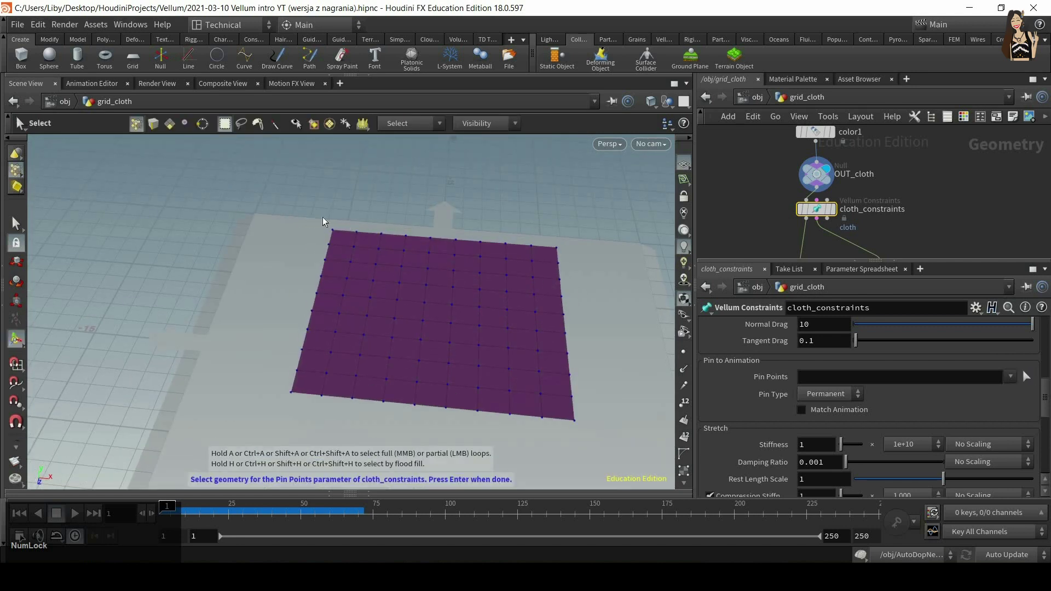
{"action": "left_click", "coordinate": [344, 242]}
{"action": "left_click_drag", "start_coordinate": [583, 236], "coordinate": [550, 251], "text": "shift"}
{"action": "left_click_drag", "start_coordinate": [590, 433], "coordinate": [561, 413], "text": "shift"}
{"action": "left_click_drag", "start_coordinate": [266, 384], "coordinate": [290, 396], "text": "shift"}
{"action": "key", "text": "Return"}
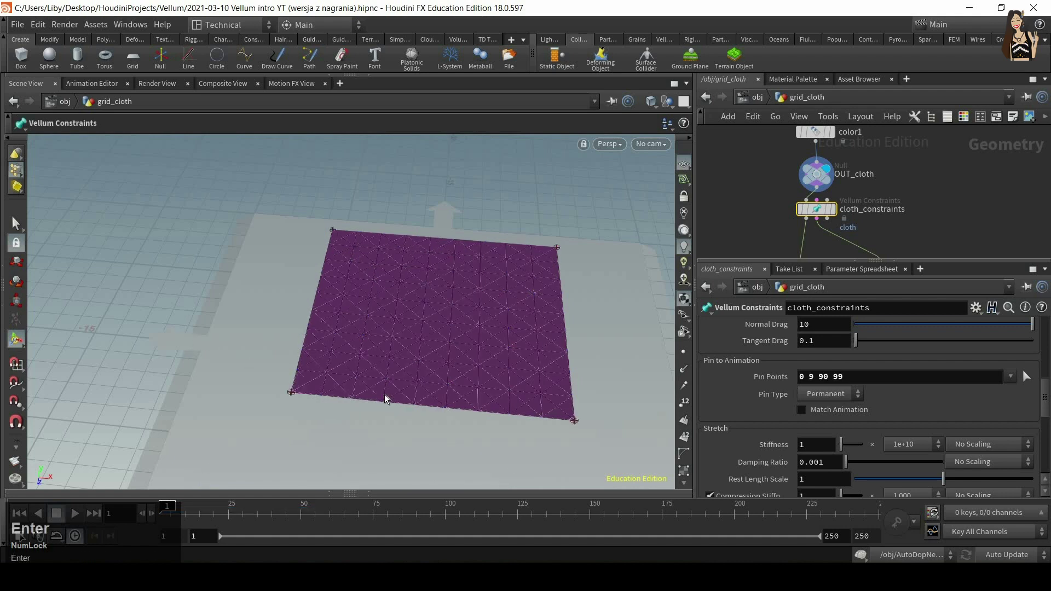
Step: Return to the object level and play the simulation of the corner-pinned cloth from a lower angle
{"action": "left_click", "coordinate": [757, 103]}
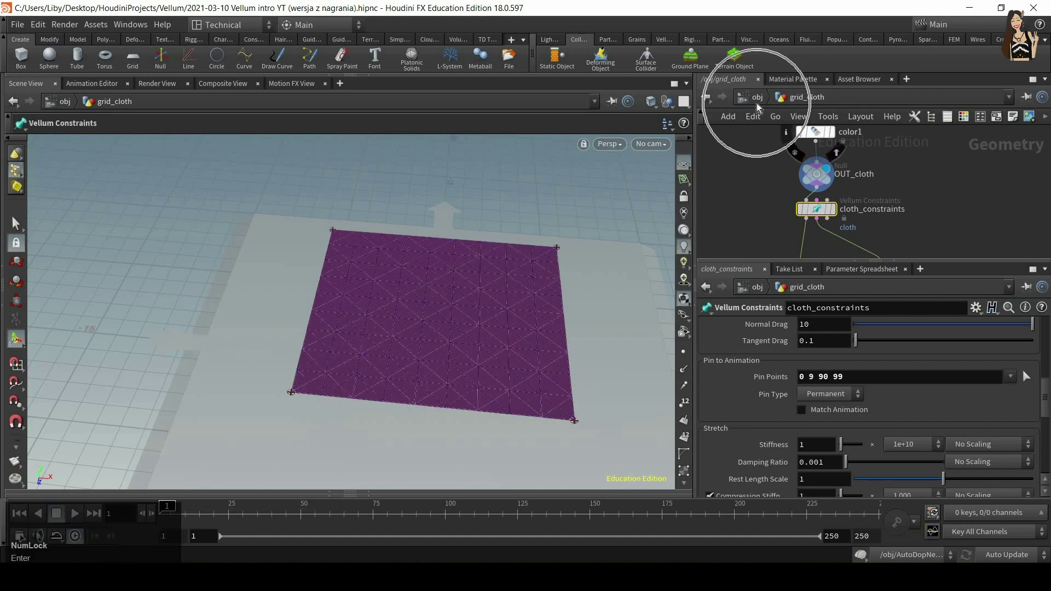
{"action": "left_click_drag", "start_coordinate": [543, 343], "coordinate": [547, 285], "text": "alt"}
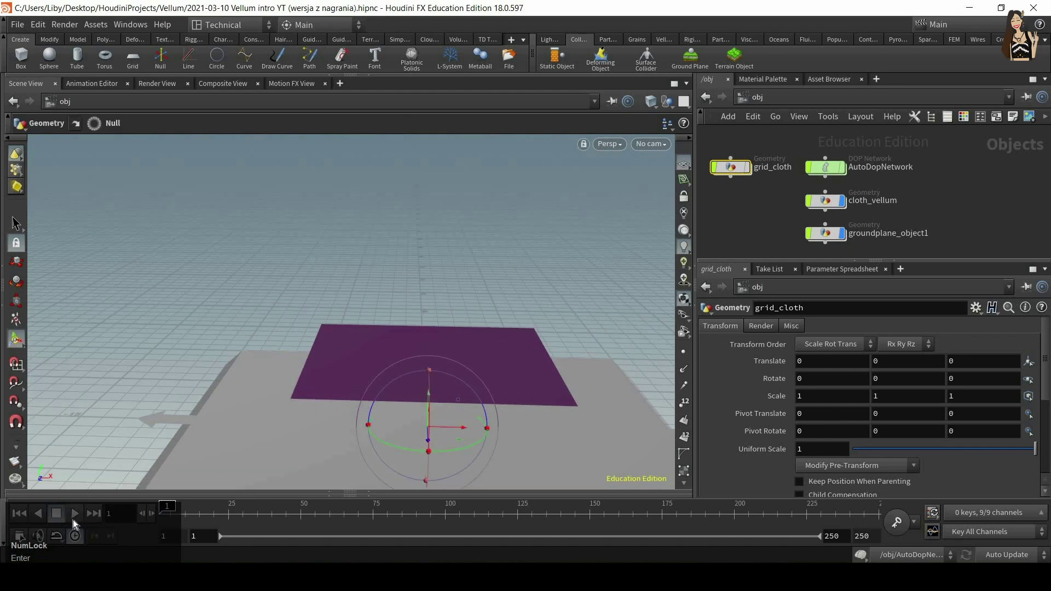
{"action": "left_click", "coordinate": [74, 517]}
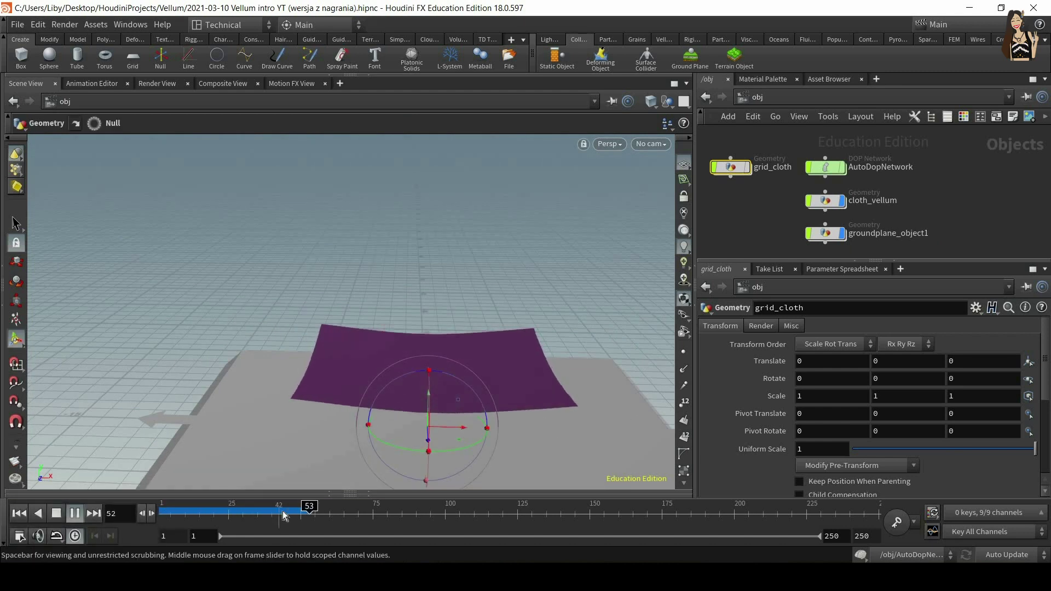
{"action": "left_click", "coordinate": [75, 516]}
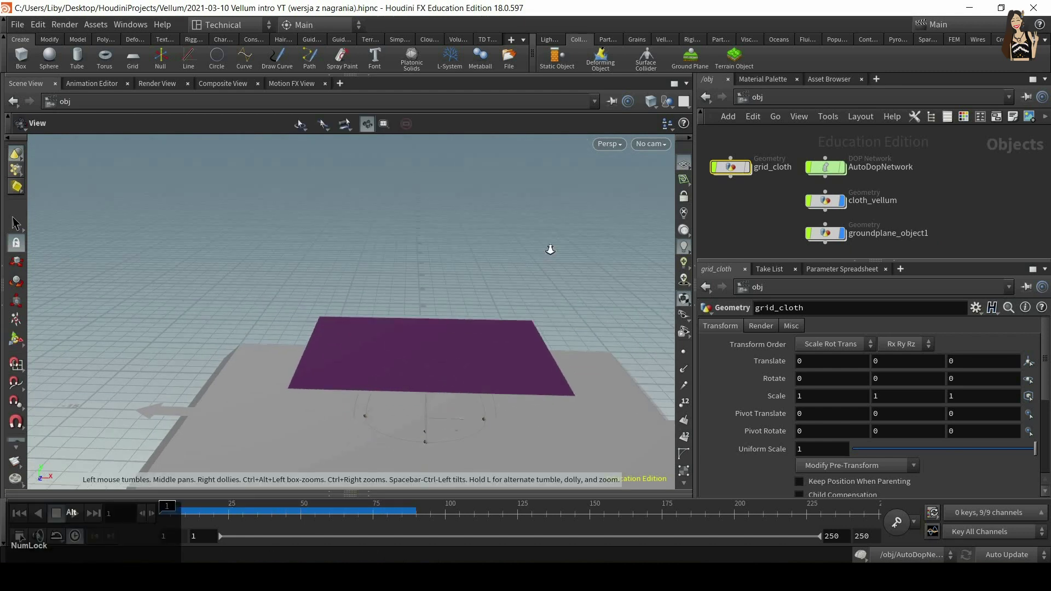
{"action": "left_click_drag", "start_coordinate": [549, 249], "coordinate": [523, 219], "text": "alt"}
{"action": "left_click", "coordinate": [75, 514]}
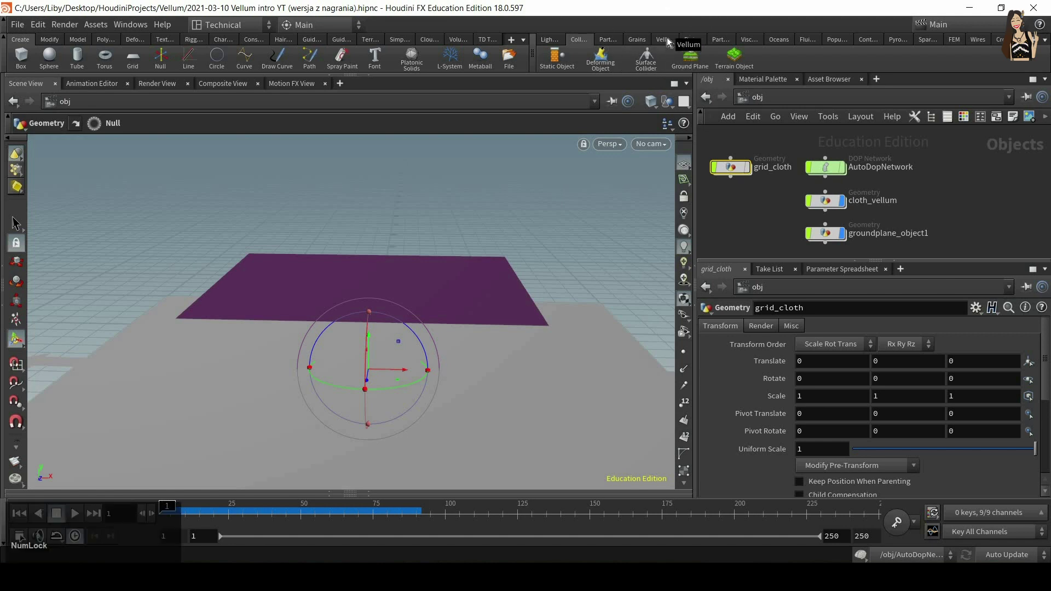
Step: Add a new Geometry object below grid_cloth and name it curves_hair
{"action": "left_click", "coordinate": [667, 38]}
{"action": "left_click", "coordinate": [728, 205]}
{"action": "key", "text": "Tab"}
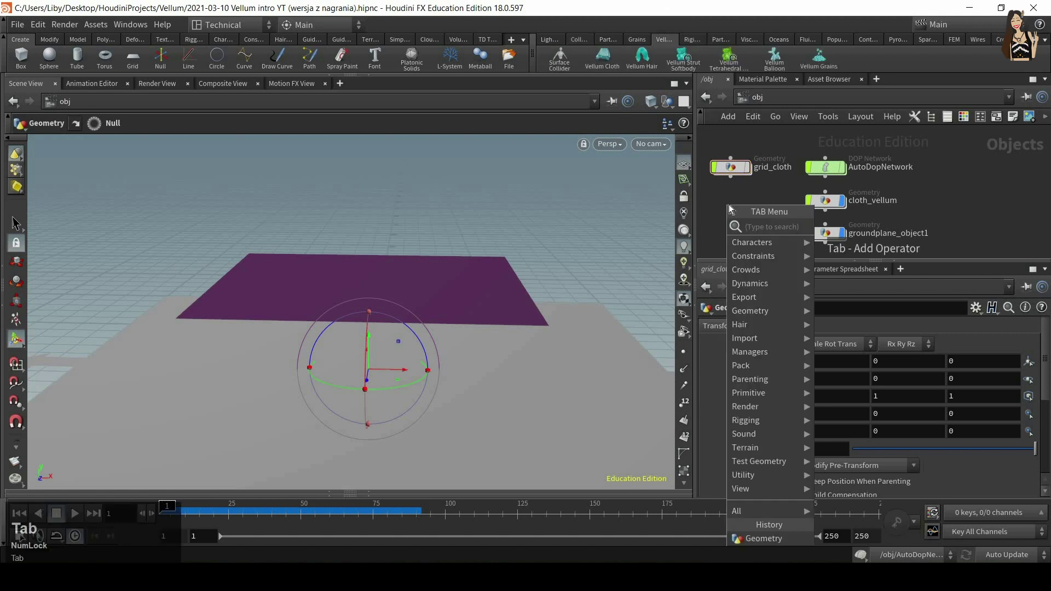
{"action": "type", "text": "gg"}
{"action": "key", "text": "Return"}
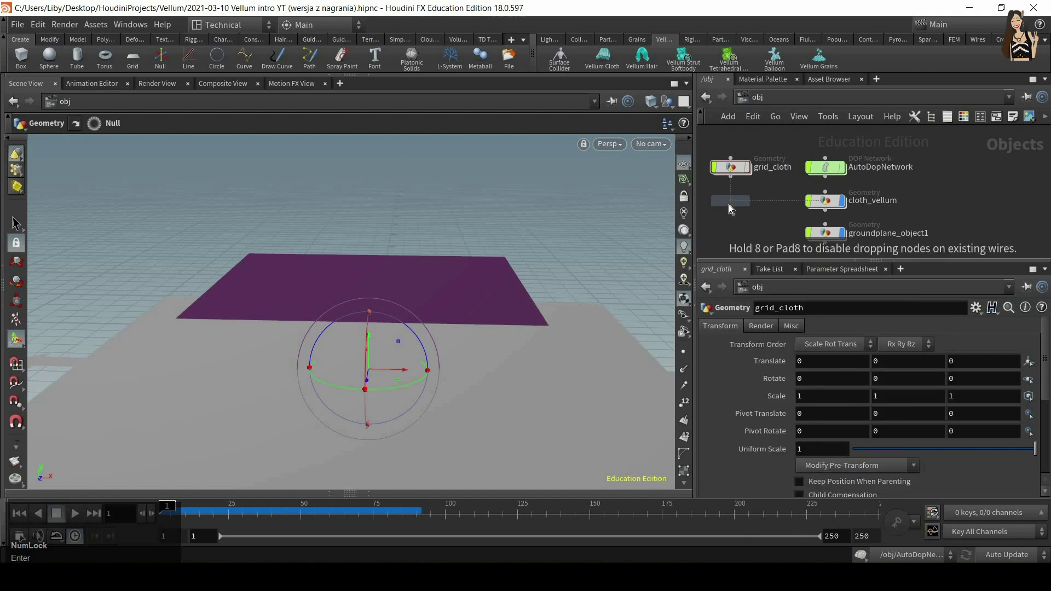
{"action": "left_click", "coordinate": [729, 204]}
{"action": "double_click", "coordinate": [764, 201]}
{"action": "type", "text": "curves_hair"}
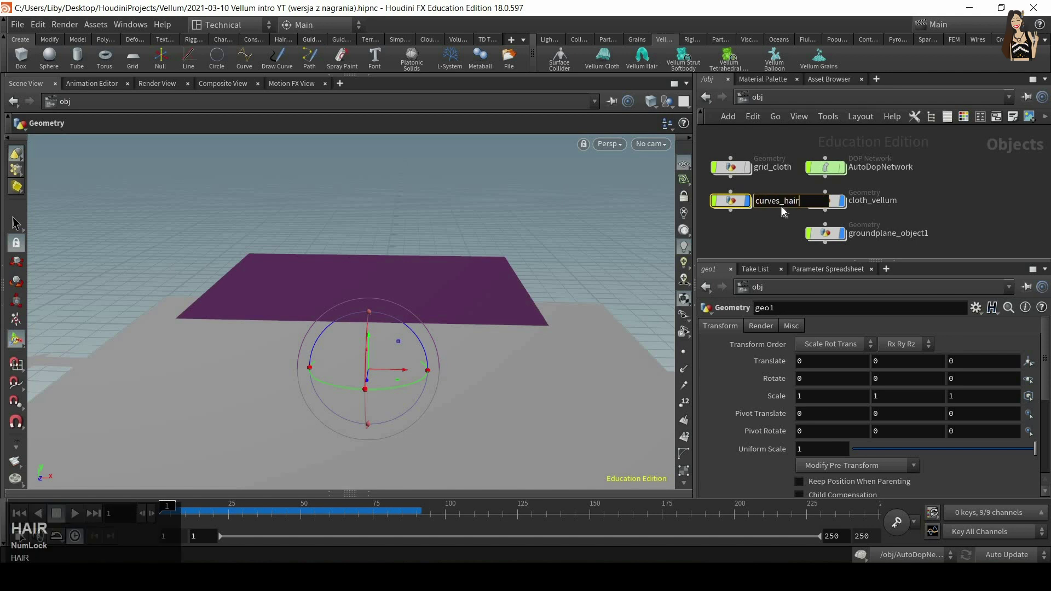
{"action": "key", "text": "Return"}
Step: Inside curves_hair, add a Draw Curve node and activate its handle in the viewport
{"action": "key", "text": "i"}
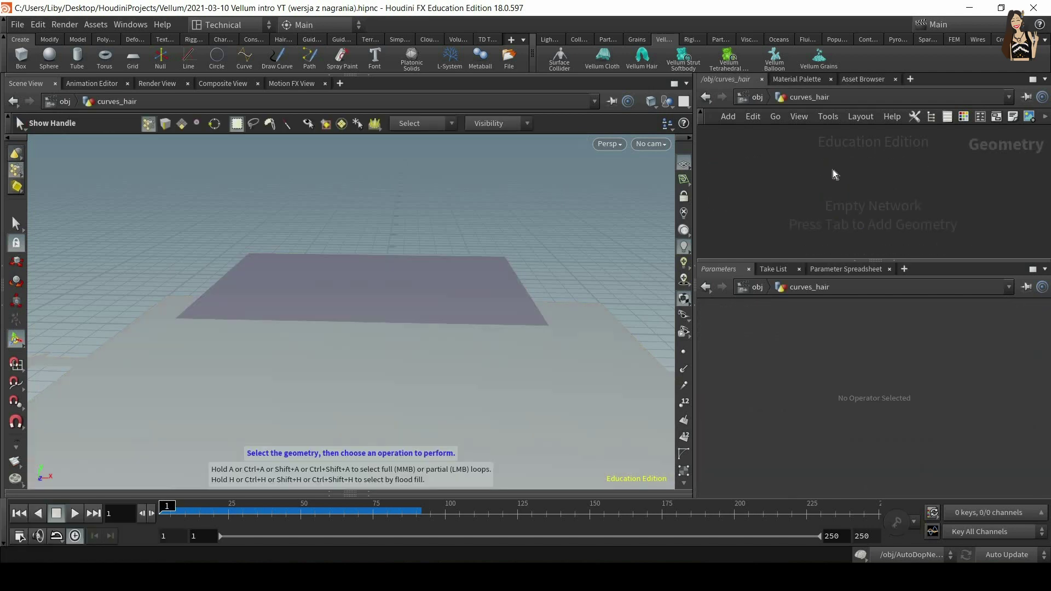
{"action": "key", "text": "Tab"}
{"action": "type", "text": "drawcur"}
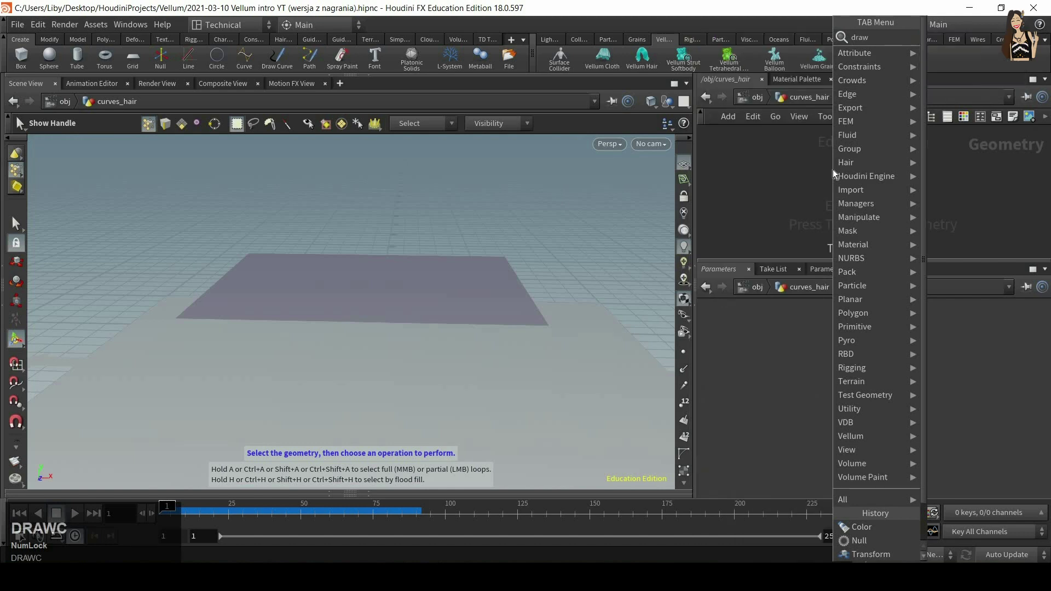
{"action": "left_click", "coordinate": [942, 42]}
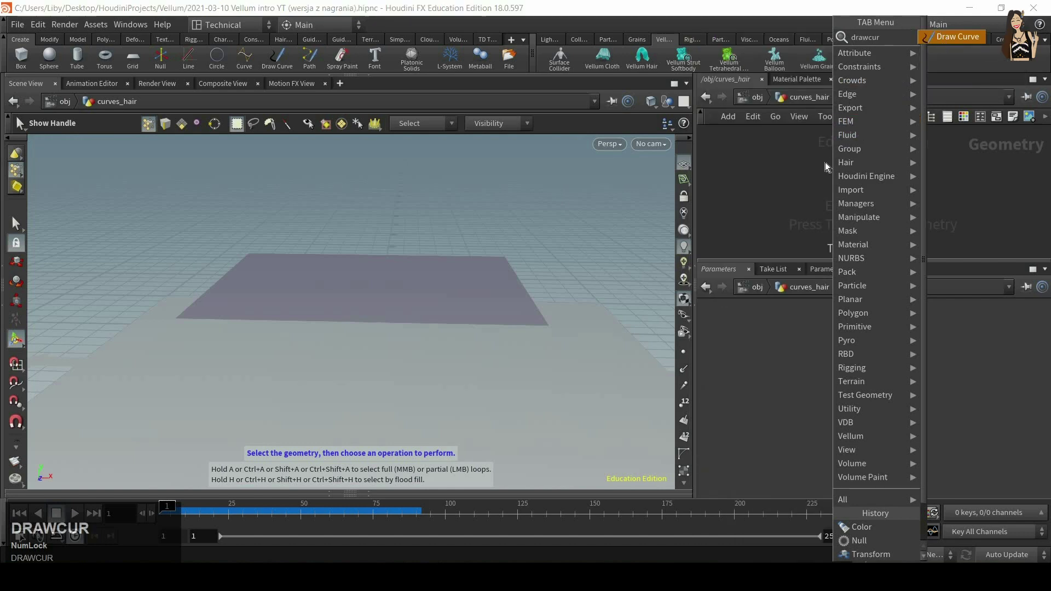
{"action": "left_click", "coordinate": [843, 154]}
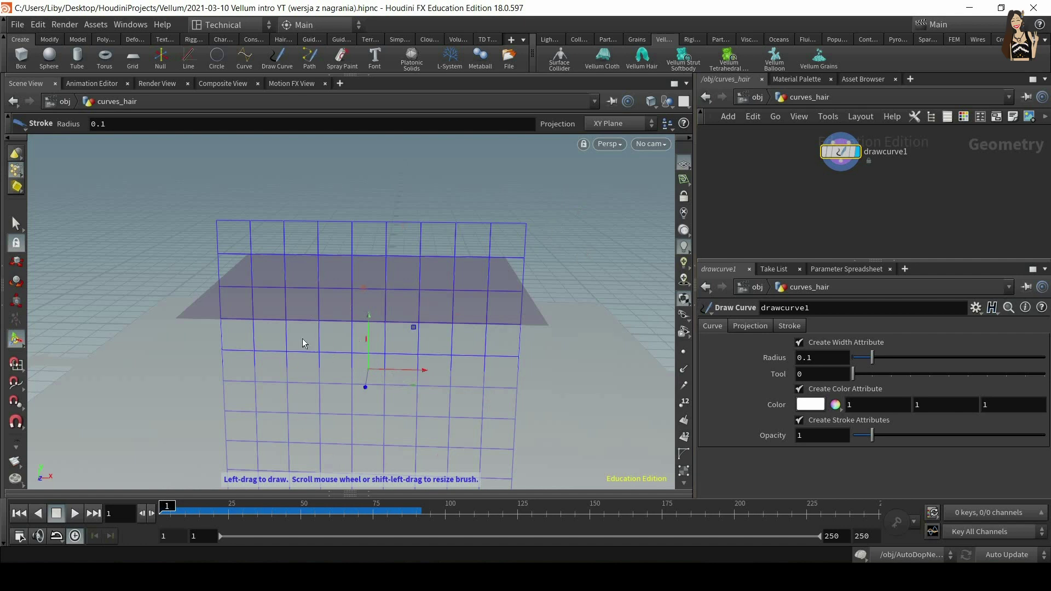
{"action": "key", "text": "Num_Lock"}
{"action": "left_click", "coordinate": [15, 342]}
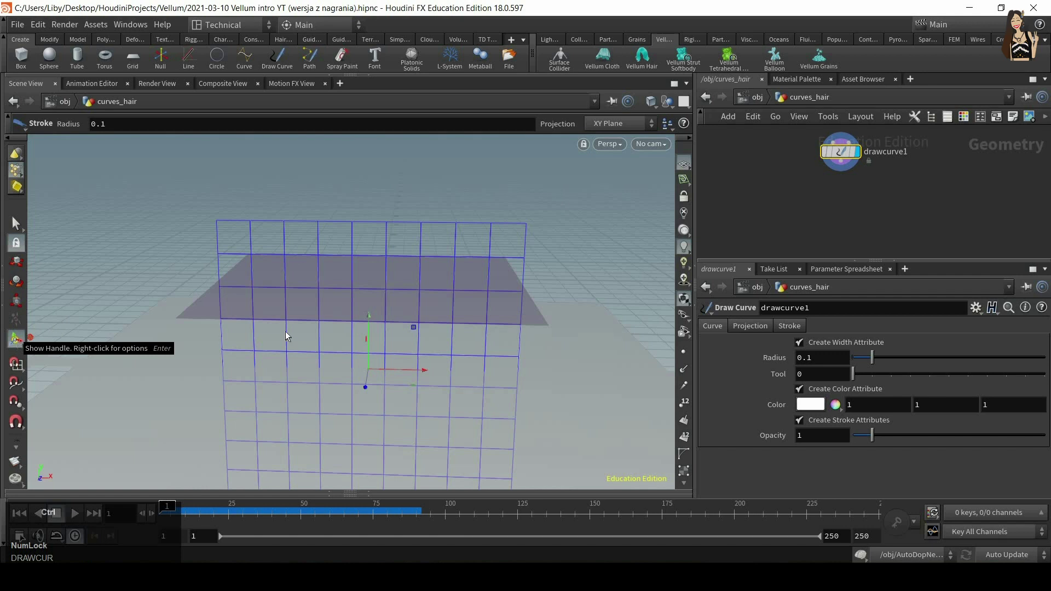
Step: Increase the Draw Curve stroke radius to 0.122019 and draw a zigzag test stroke on the XY projection plane
{"action": "scroll", "coordinate": [256, 282], "scroll_direction": "up", "scroll_amount": 2}
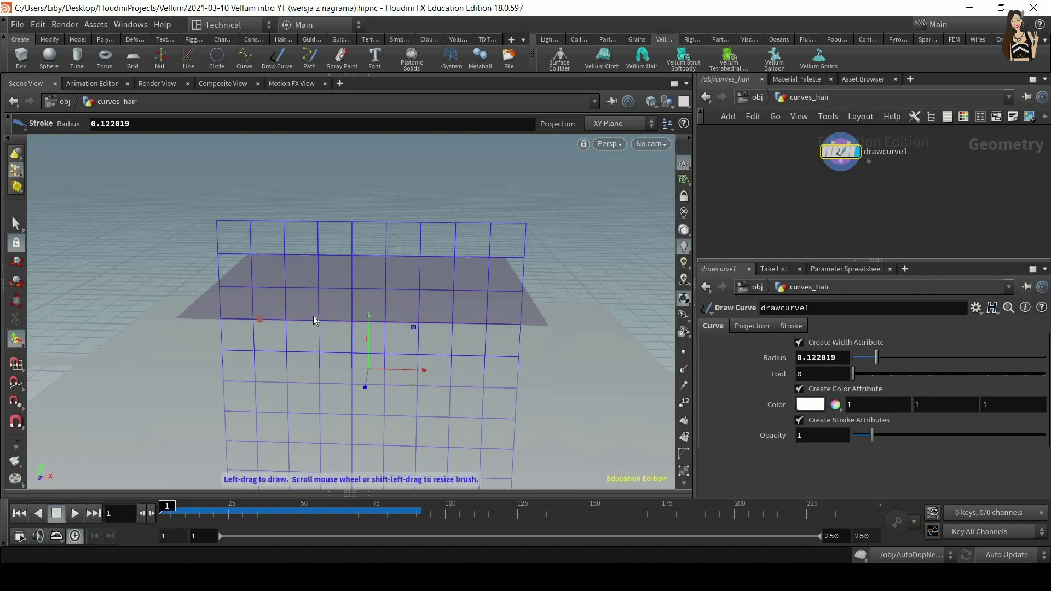
{"action": "left_click_drag", "start_coordinate": [253, 322], "coordinate": [267, 336]}
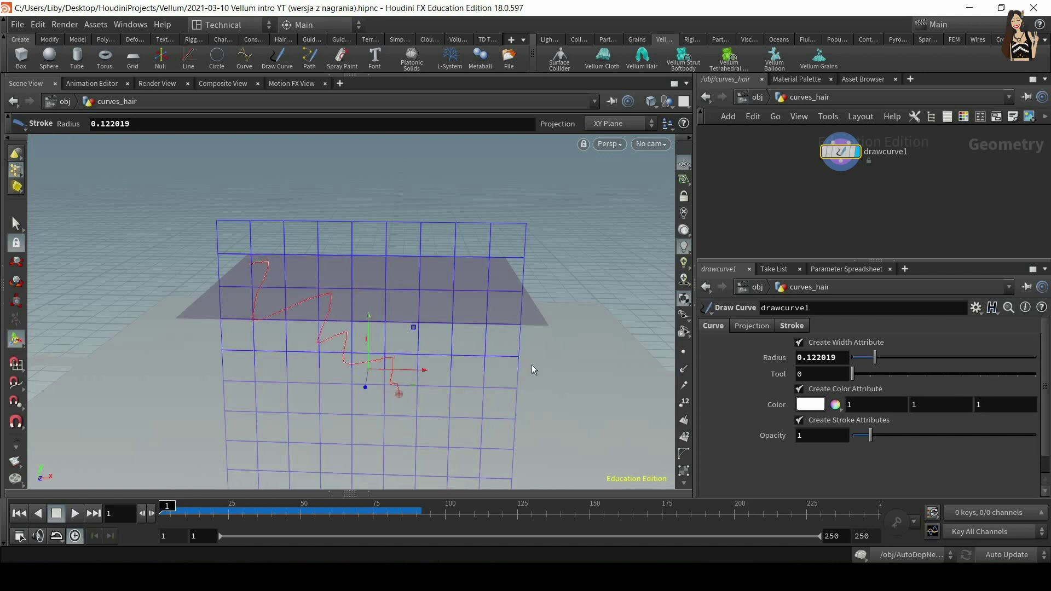
{"action": "mouse_move", "coordinate": [469, 340]}
{"action": "left_mouse_down", "text": "alt"}
{"action": "mouse_move", "coordinate": [445, 347]}
{"action": "mouse_move", "coordinate": [179, 293]}
{"action": "mouse_move", "coordinate": [389, 296]}
{"action": "mouse_move", "coordinate": [482, 258]}
{"action": "mouse_move", "coordinate": [470, 378]}
{"action": "mouse_move", "coordinate": [521, 391]}
{"action": "mouse_move", "coordinate": [434, 387]}
{"action": "mouse_move", "coordinate": [476, 274]}
{"action": "mouse_move", "coordinate": [467, 266]}
{"action": "left_mouse_up", "text": "alt"}
{"action": "key", "text": "ctrl"}
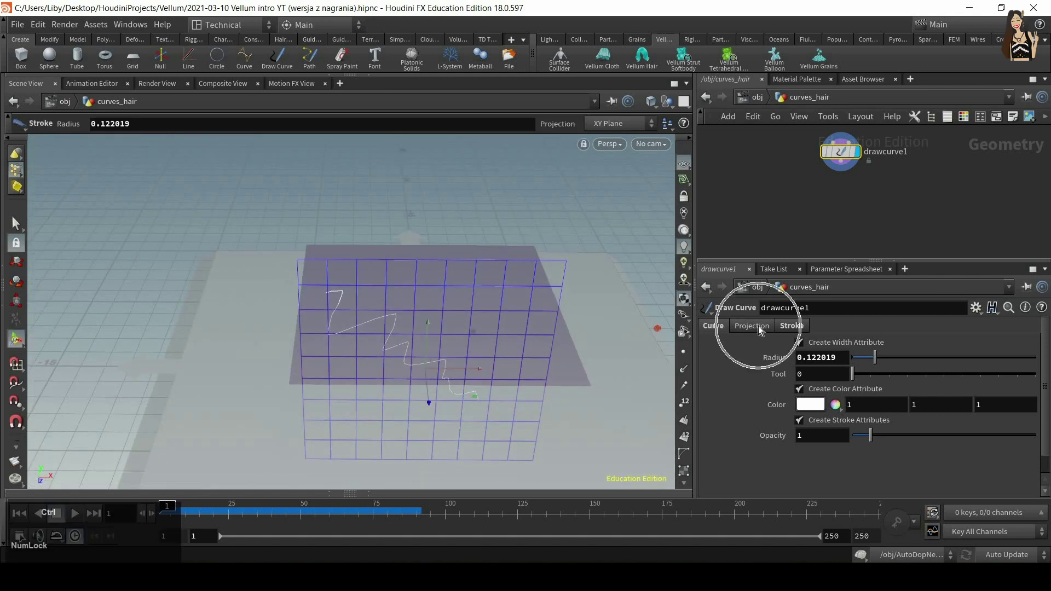
Step: Try the YZ Plane and ZX Plane projections on drawcurve1, then set Projection back to XY Plane
{"action": "left_click", "coordinate": [758, 327]}
{"action": "left_click", "coordinate": [836, 376]}
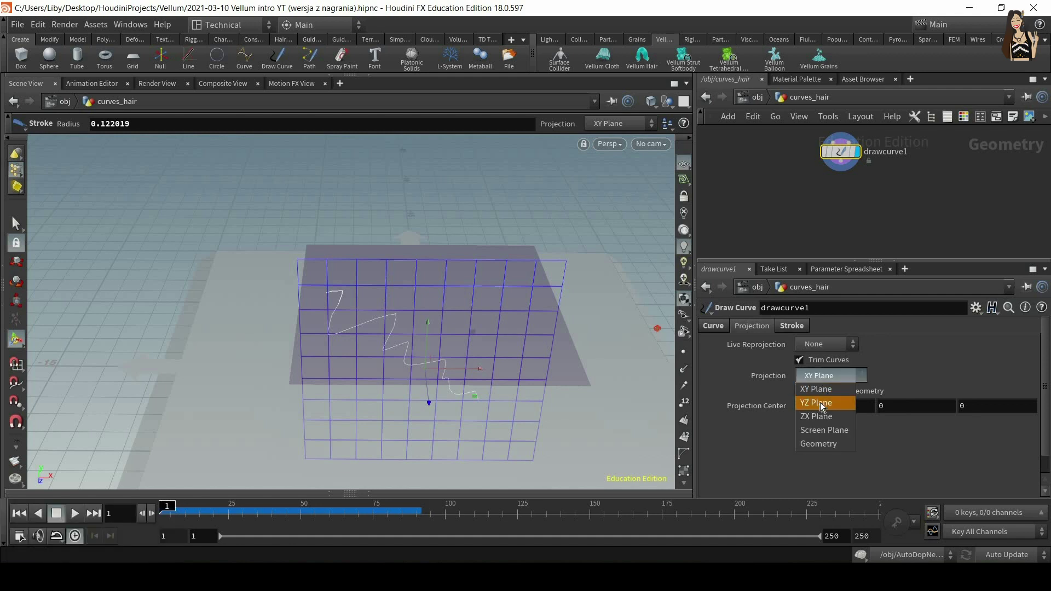
{"action": "left_click", "coordinate": [820, 402]}
{"action": "left_click", "coordinate": [830, 376]}
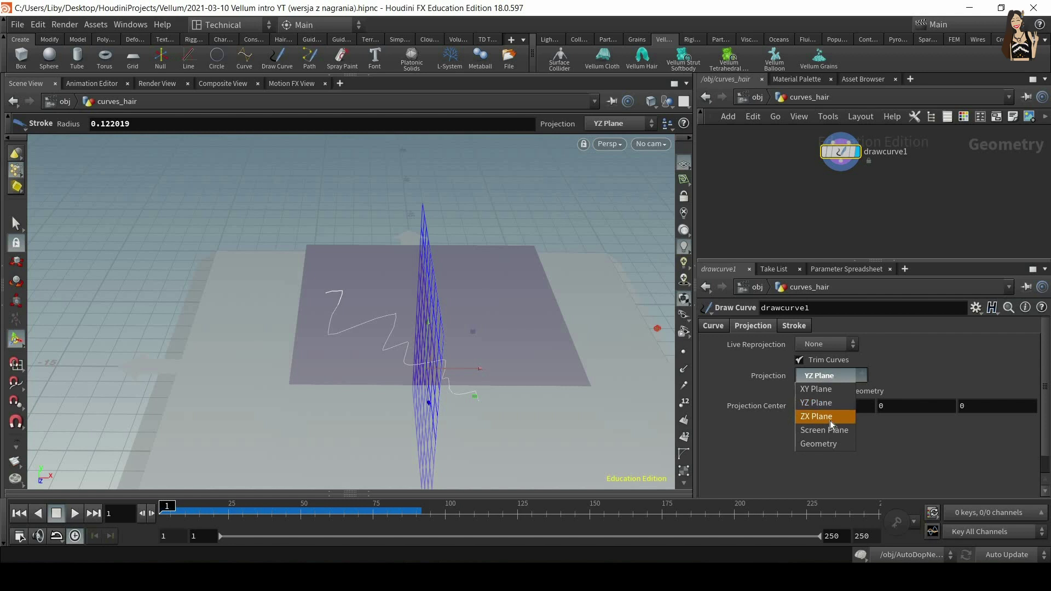
{"action": "left_click", "coordinate": [821, 415]}
{"action": "left_click_drag", "start_coordinate": [500, 270], "coordinate": [462, 305], "text": "alt"}
{"action": "left_click", "coordinate": [830, 376]}
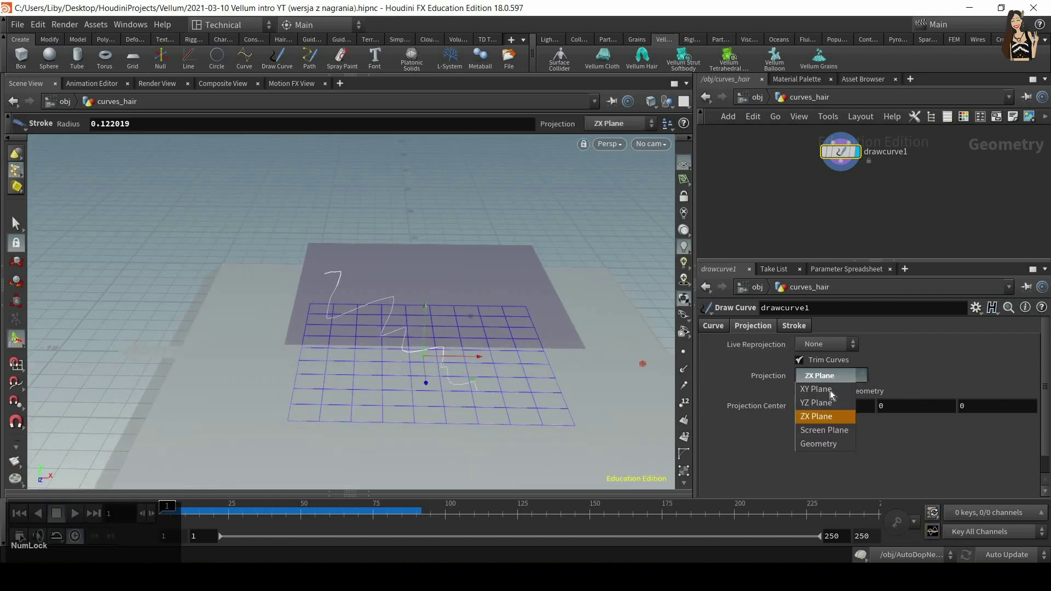
{"action": "left_click", "coordinate": [837, 391]}
Step: Move the XY projection plane up and back to the cloth's far edge, centred at about 0, 7.97, -5.04
{"action": "left_click_drag", "start_coordinate": [434, 225], "coordinate": [605, 270], "text": "alt"}
{"action": "left_click_drag", "start_coordinate": [442, 243], "coordinate": [449, 68]}
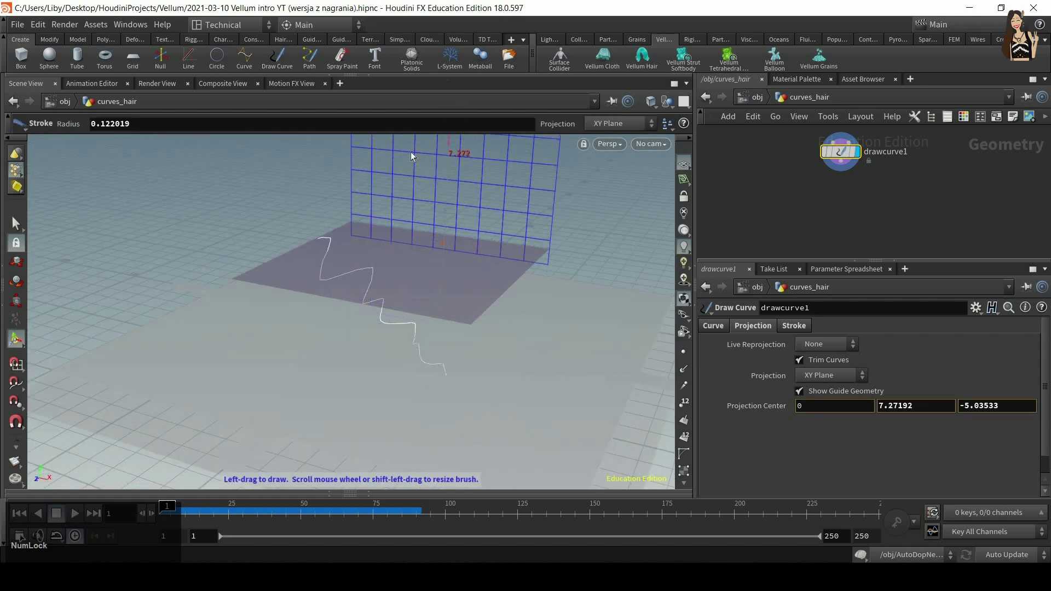
{"action": "left_click_drag", "start_coordinate": [402, 243], "coordinate": [669, 323], "text": "alt"}
Step: Undo the last action and delete both existing strokes from drawcurve1
{"action": "key", "text": "ctrl+z"}
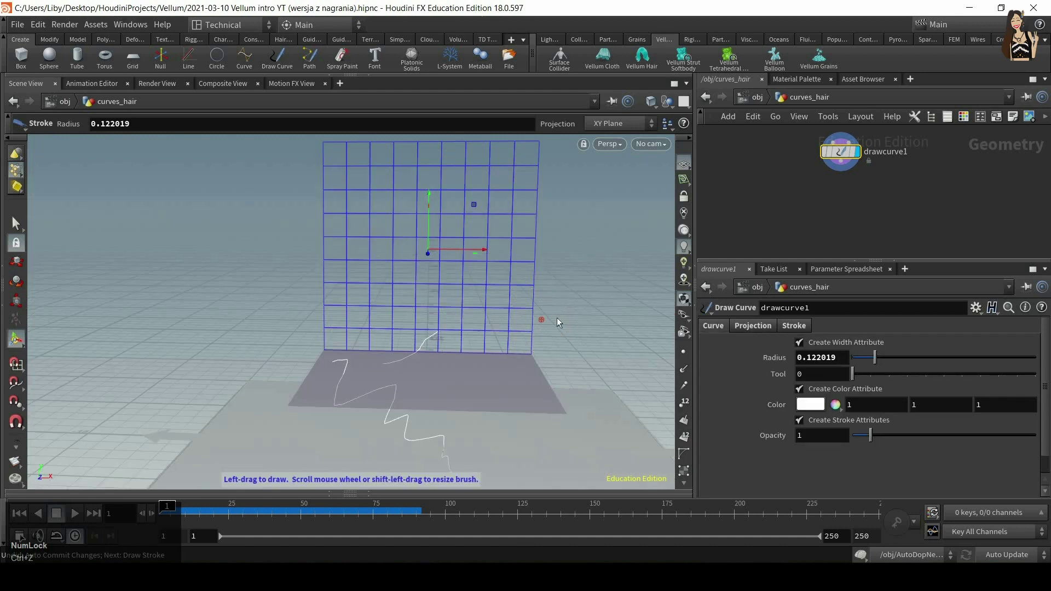
{"action": "key", "text": "ctrl"}
{"action": "left_click", "coordinate": [803, 327]}
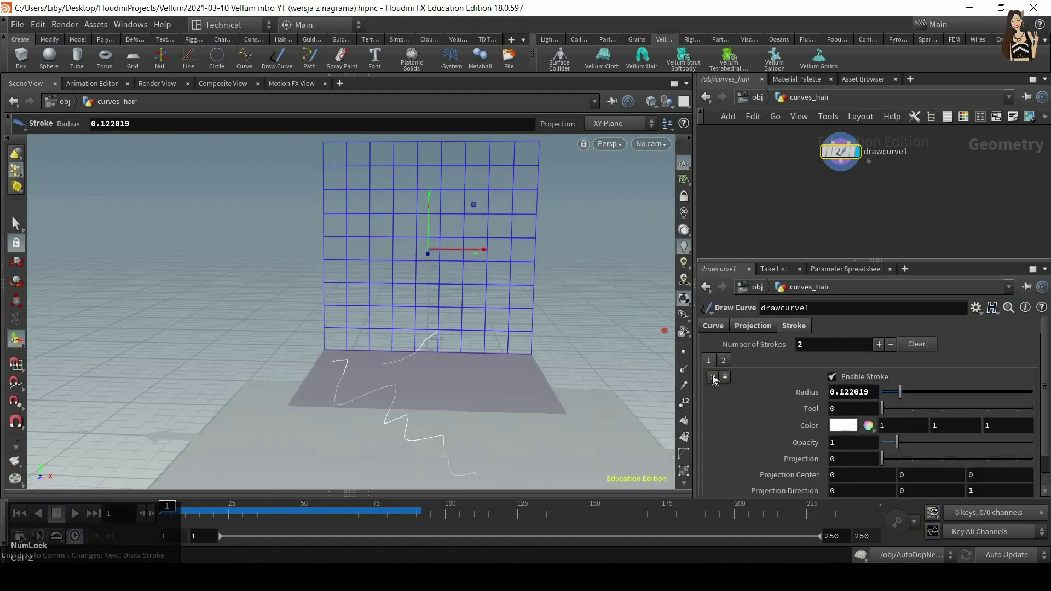
{"action": "left_click", "coordinate": [713, 378]}
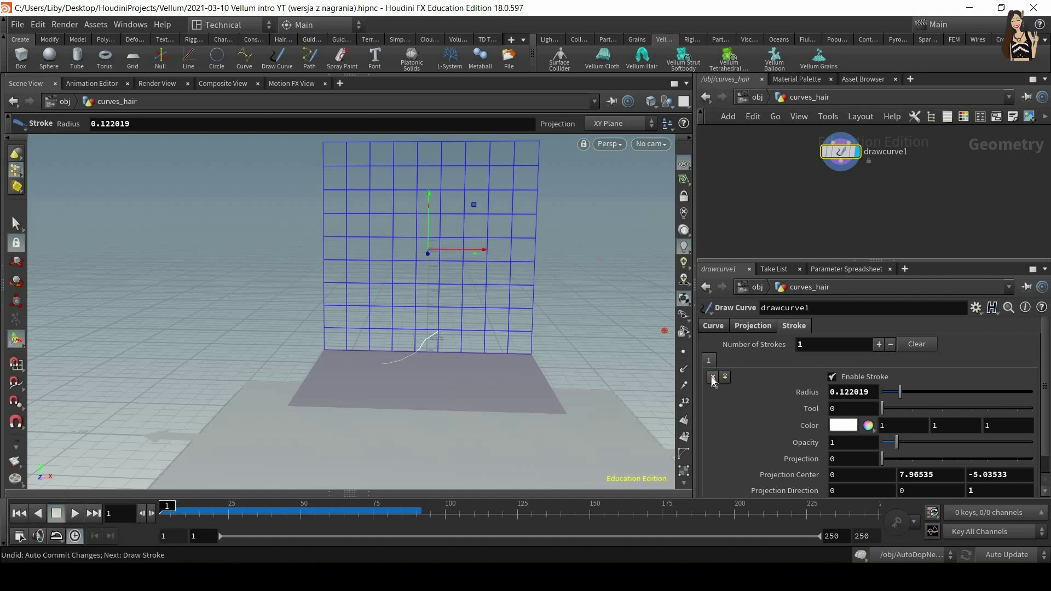
{"action": "left_click", "coordinate": [713, 378]}
Step: Draw three separate vertical curves on the raised projection plane: one wavy, one nearly straight and one zigzag
{"action": "left_click", "coordinate": [713, 327]}
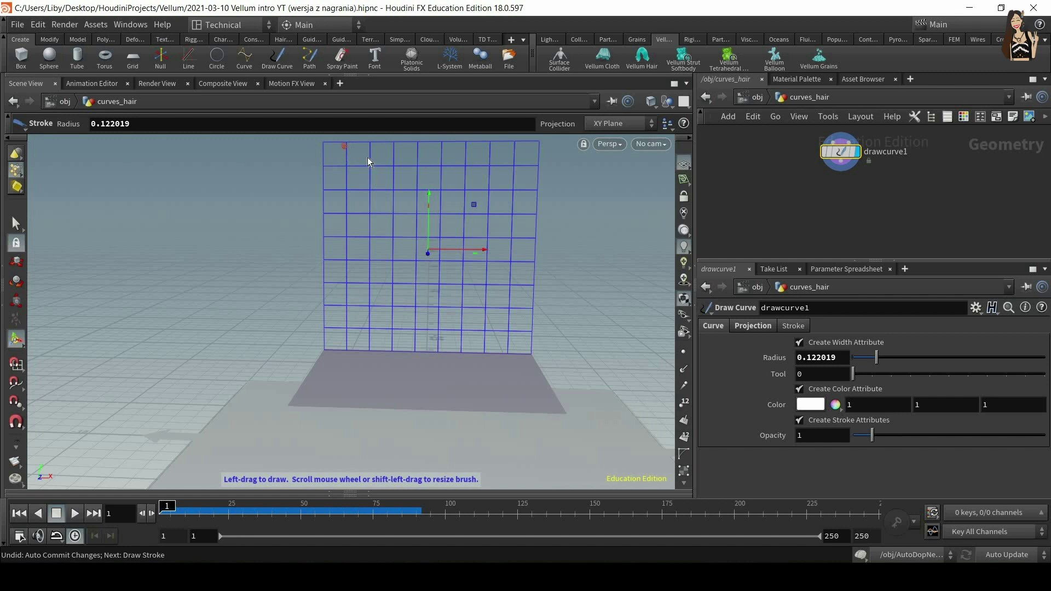
{"action": "left_click_drag", "start_coordinate": [367, 156], "coordinate": [383, 219]}
{"action": "left_click_drag", "start_coordinate": [425, 158], "coordinate": [434, 333]}
{"action": "mouse_move", "coordinate": [480, 149]}
{"action": "left_mouse_down"}
{"action": "mouse_move", "coordinate": [516, 257]}
{"action": "mouse_move", "coordinate": [514, 330]}
{"action": "left_mouse_up"}
Step: Add a Color node below drawcurve1 and colour the curves bright green
{"action": "left_click", "coordinate": [841, 170]}
{"action": "left_click", "coordinate": [845, 212]}
{"action": "type", "text": "col"}
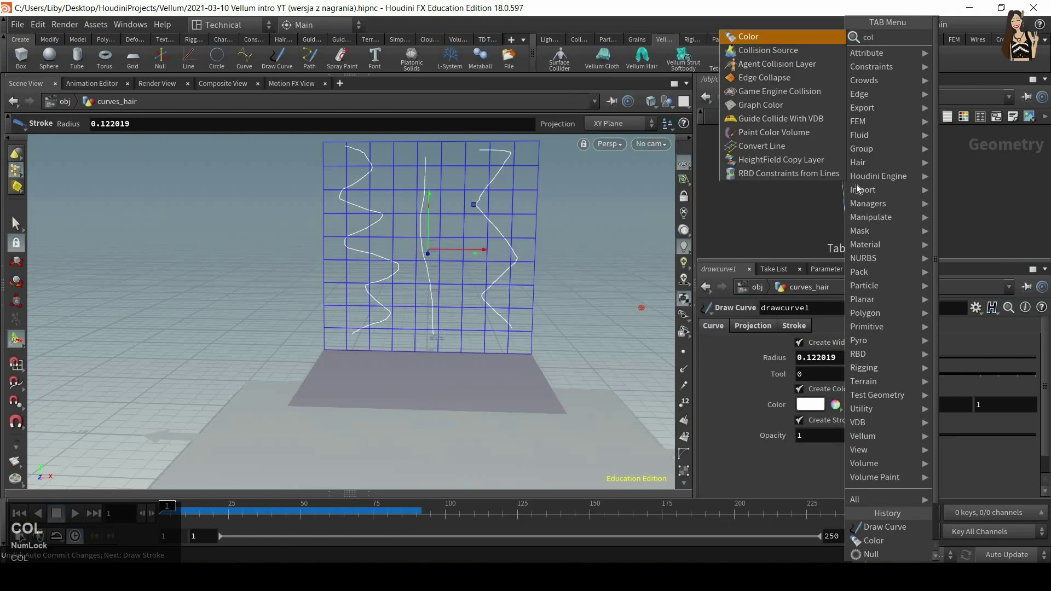
{"action": "key", "text": "Return"}
{"action": "left_click", "coordinate": [807, 410]}
{"action": "left_click_drag", "start_coordinate": [846, 362], "coordinate": [845, 322]}
Step: Add a Null below color1, name it OUT_hair and make it the displayed node
{"action": "left_click", "coordinate": [844, 221]}
{"action": "key", "text": "Tab"}
{"action": "type", "text": "nul"}
{"action": "key", "text": "Return"}
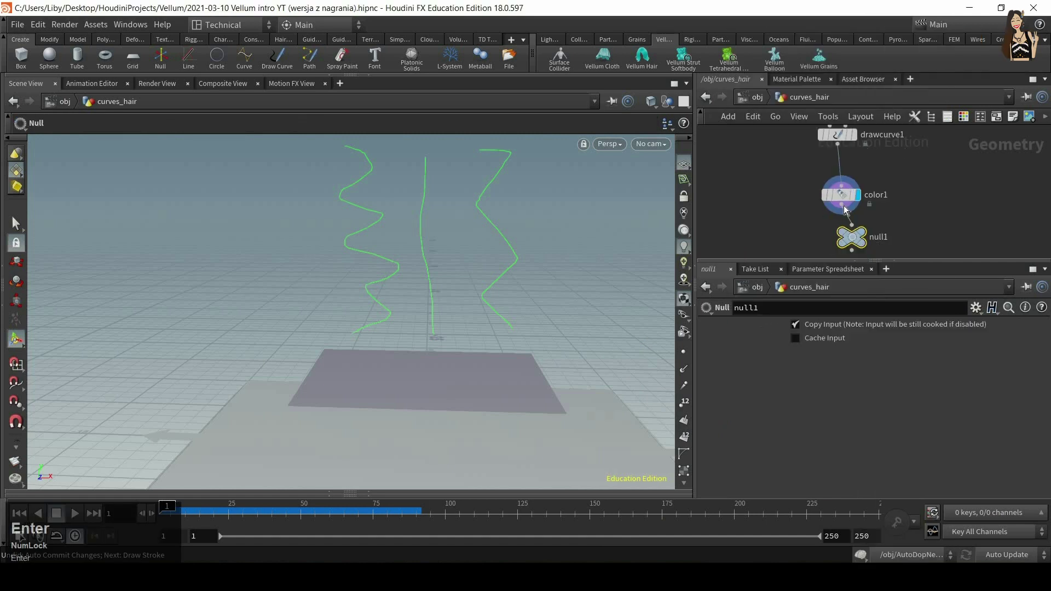
{"action": "left_click", "coordinate": [854, 213]}
{"action": "double_click", "coordinate": [854, 213]}
{"action": "type", "text": "OUT_hair"}
{"action": "key", "text": "Return"}
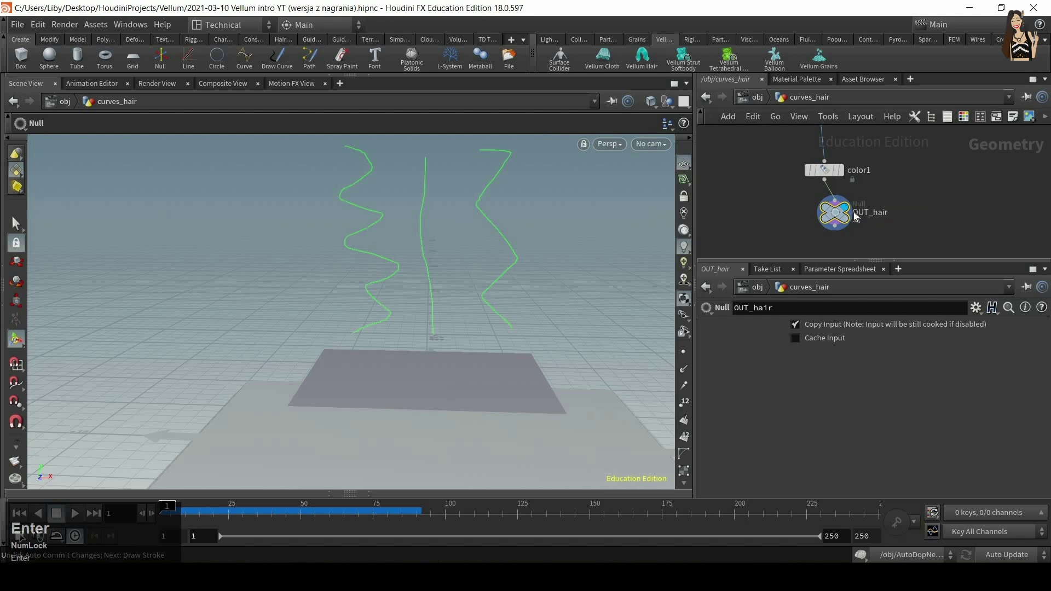
Step: Return to the object level, select curves_hair and apply the Vellum Hair tool to it
{"action": "left_click", "coordinate": [757, 98]}
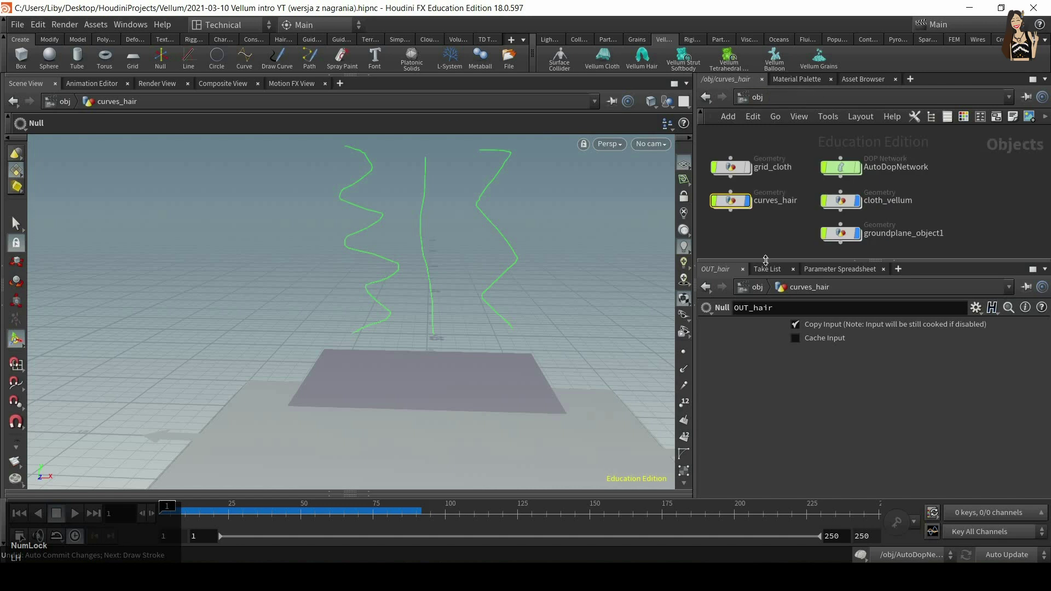
{"action": "left_click_drag", "start_coordinate": [775, 232], "coordinate": [733, 203]}
{"action": "middle_click_drag", "start_coordinate": [732, 203], "coordinate": [749, 204]}
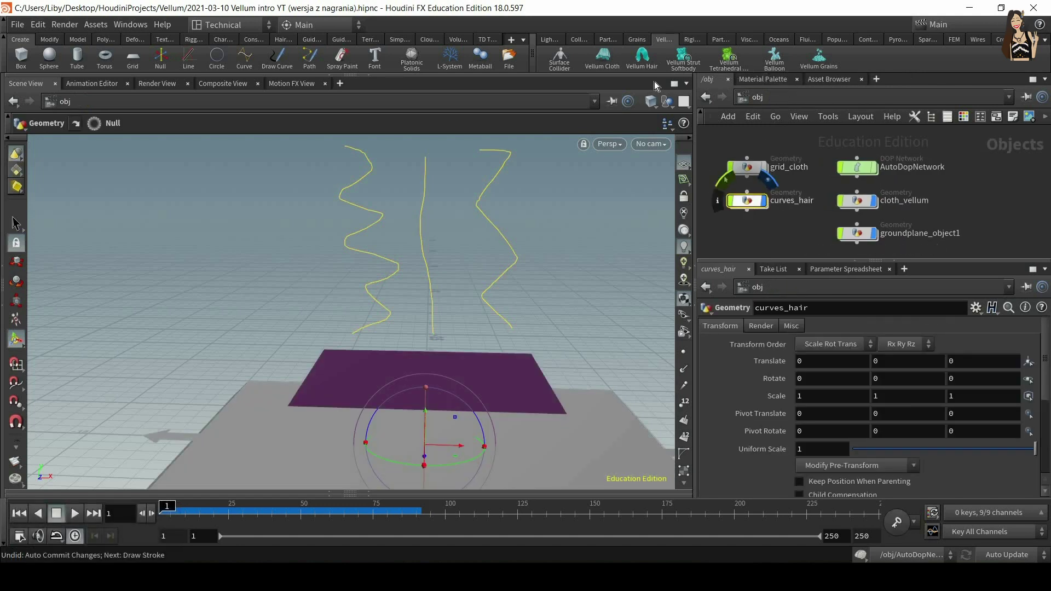
{"action": "left_click", "coordinate": [647, 60]}
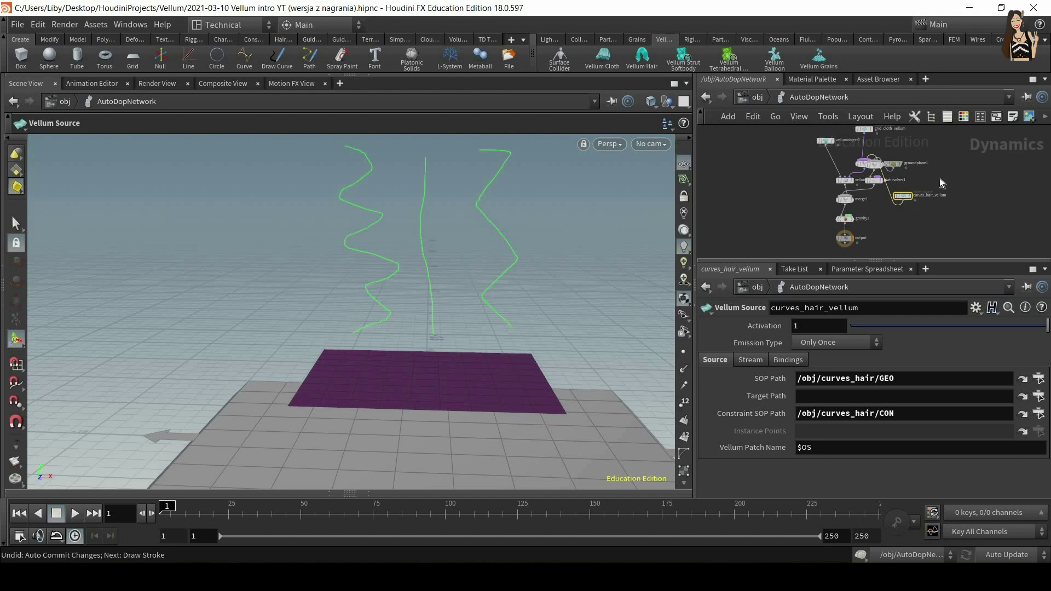
Step: Lay out all nodes of AutoDopNetwork automatically and frame them
{"action": "key", "text": "l"}
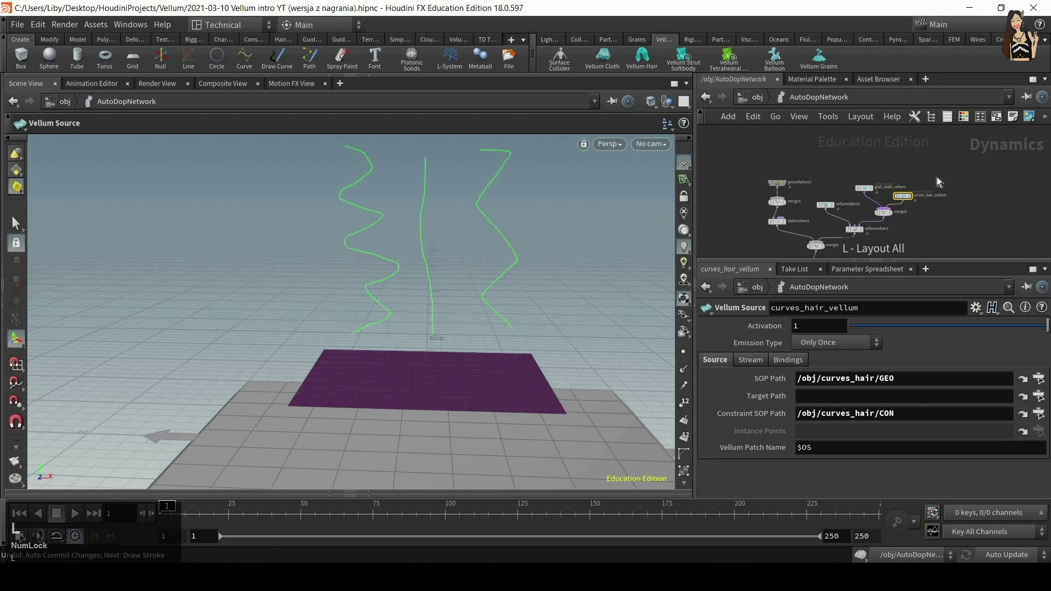
{"action": "key", "text": "h"}
{"action": "scroll", "coordinate": [878, 208], "scroll_direction": "up", "scroll_amount": 3}
{"action": "middle_click_drag", "start_coordinate": [807, 210], "coordinate": [790, 269]}
Step: Examine the ground plane branch, vellumobject1, both Vellum Source nodes and the solver they feed in AutoDopNetwork
{"action": "left_click_drag", "start_coordinate": [732, 209], "coordinate": [777, 138]}
{"action": "middle_click_drag", "start_coordinate": [857, 164], "coordinate": [795, 149]}
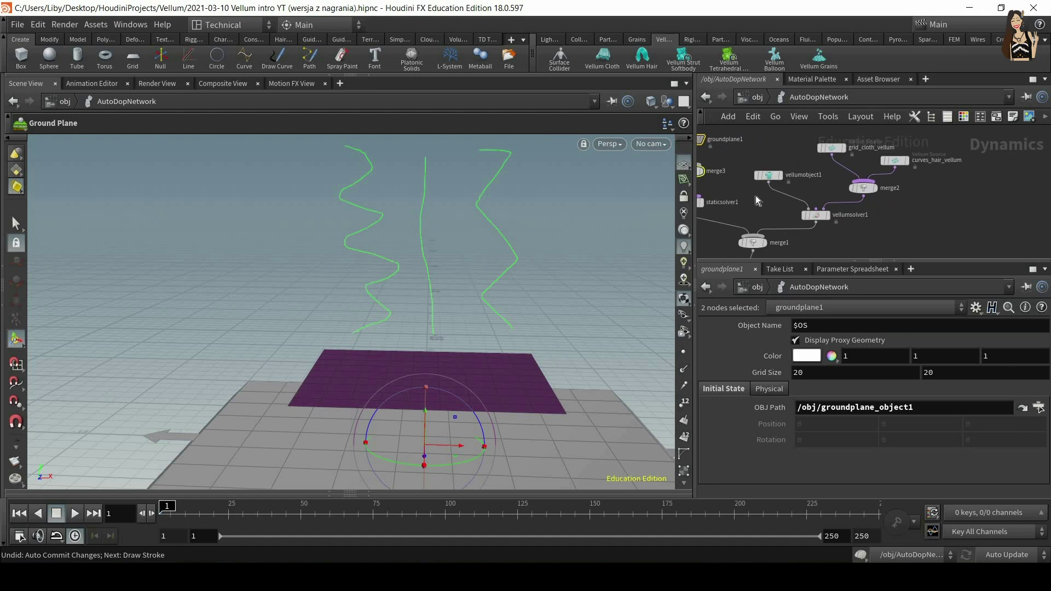
{"action": "left_click", "coordinate": [768, 176]}
{"action": "middle_click_drag", "start_coordinate": [861, 220], "coordinate": [837, 224]}
{"action": "scroll", "coordinate": [838, 224], "scroll_direction": "up", "scroll_amount": 2}
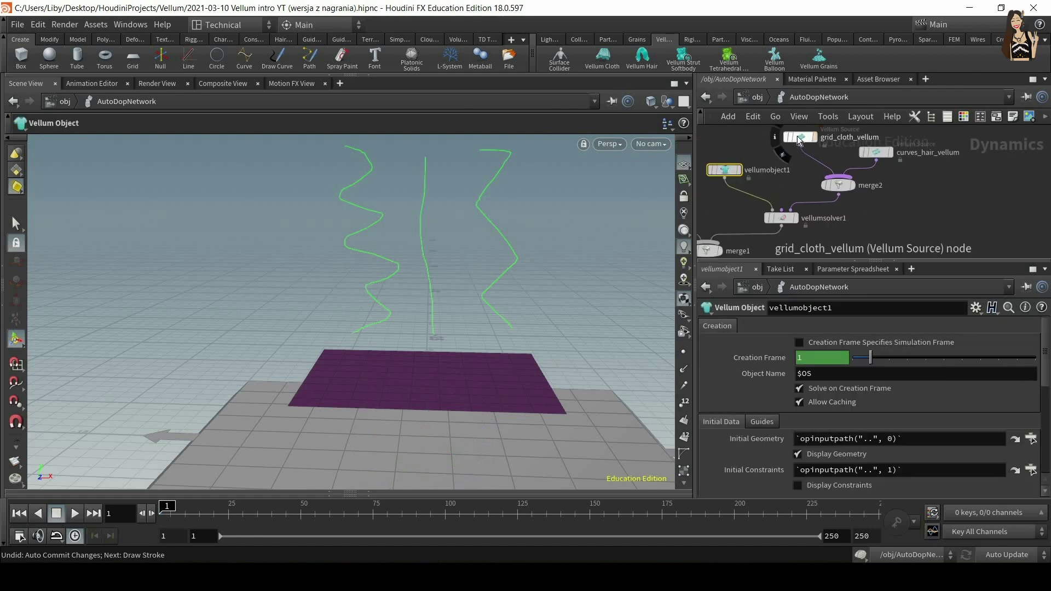
{"action": "left_click", "coordinate": [810, 141]}
{"action": "left_click", "coordinate": [876, 152]}
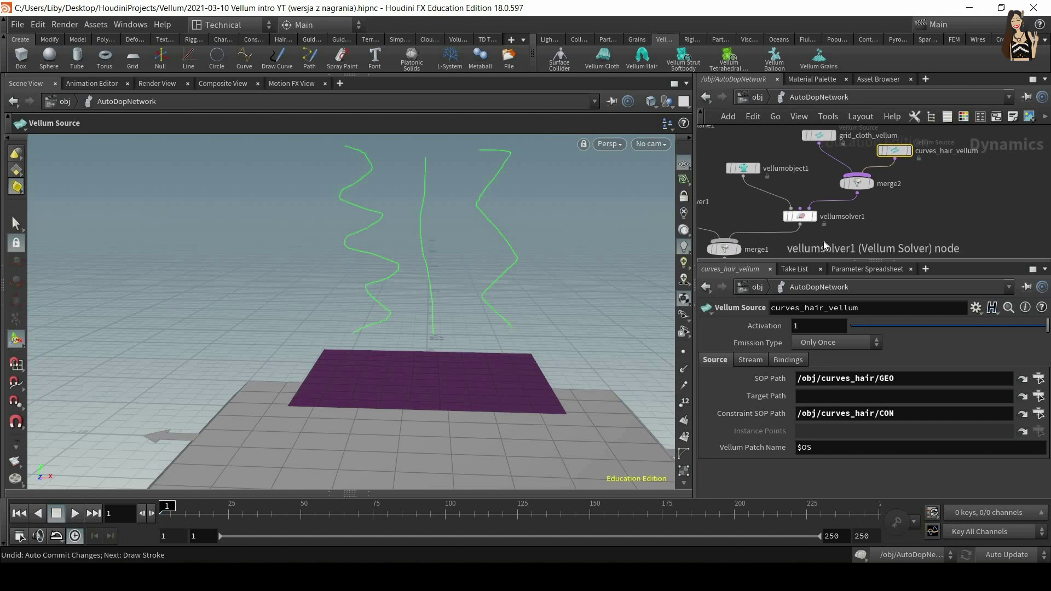
{"action": "mouse_move", "coordinate": [806, 219]}
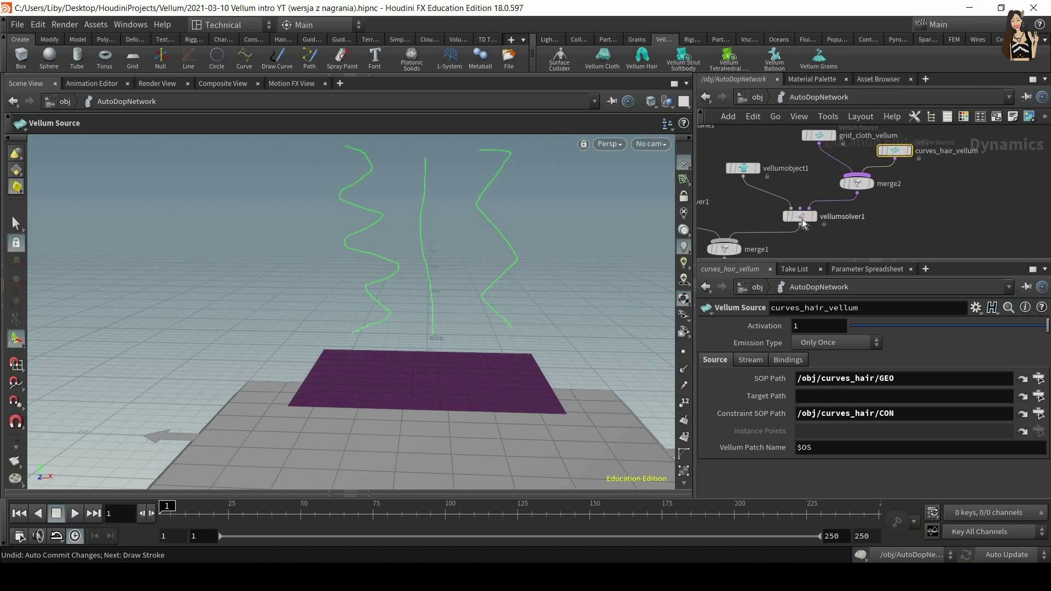
{"action": "left_click_drag", "start_coordinate": [725, 191], "coordinate": [724, 191]}
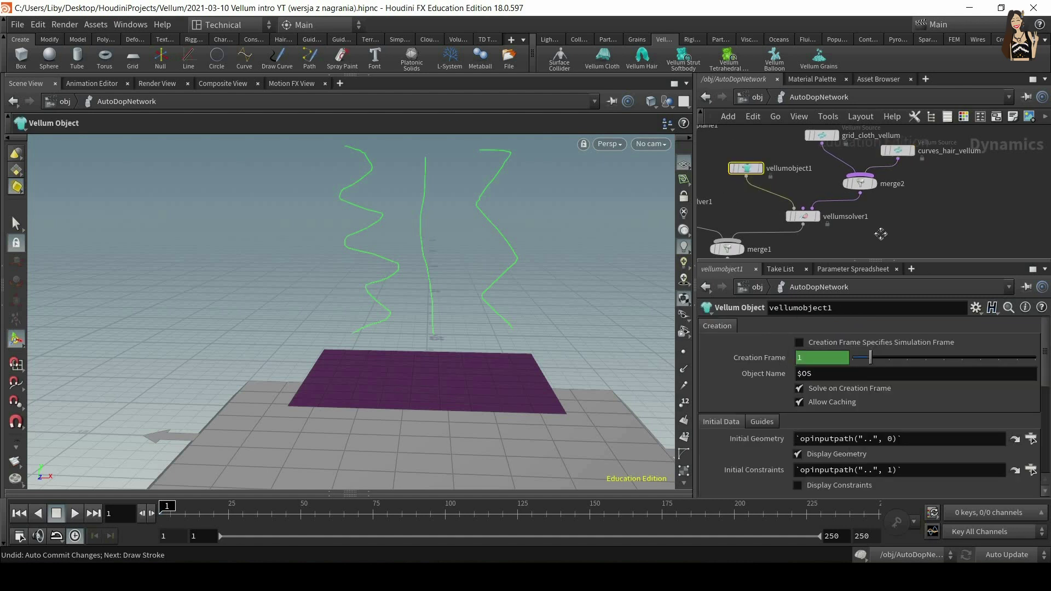
{"action": "middle_click_drag", "start_coordinate": [881, 233], "coordinate": [853, 261]}
{"action": "scroll", "coordinate": [892, 219], "scroll_direction": "up", "scroll_amount": 1}
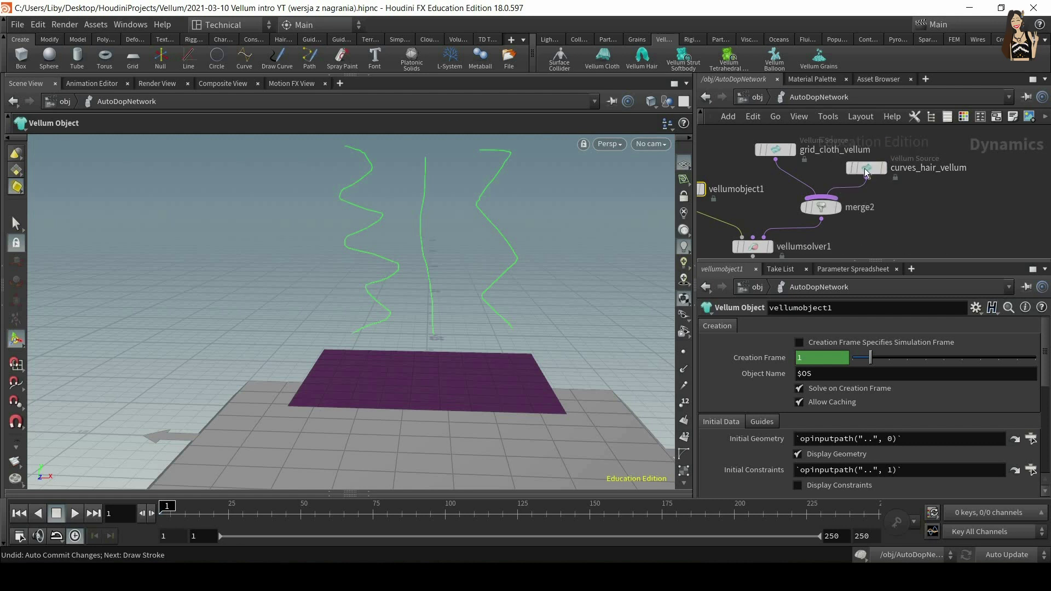
Step: Compare the SOP Path and Constraint SOP Path settings of curves_hair_vellum and grid_cloth_vellum
{"action": "left_click", "coordinate": [866, 168]}
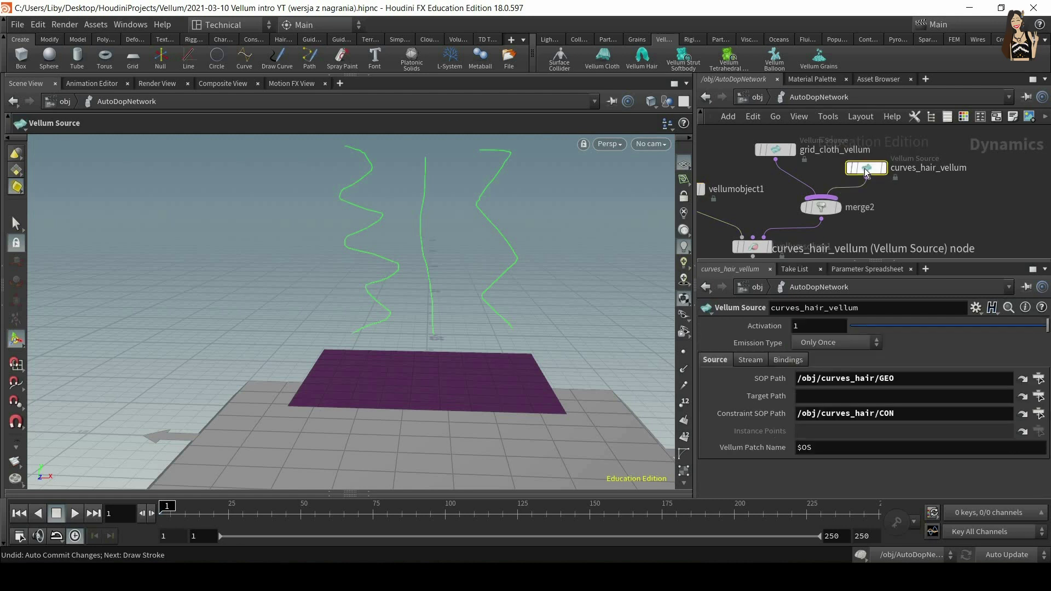
{"action": "key", "text": "Num_Lock"}
{"action": "left_click", "coordinate": [780, 152]}
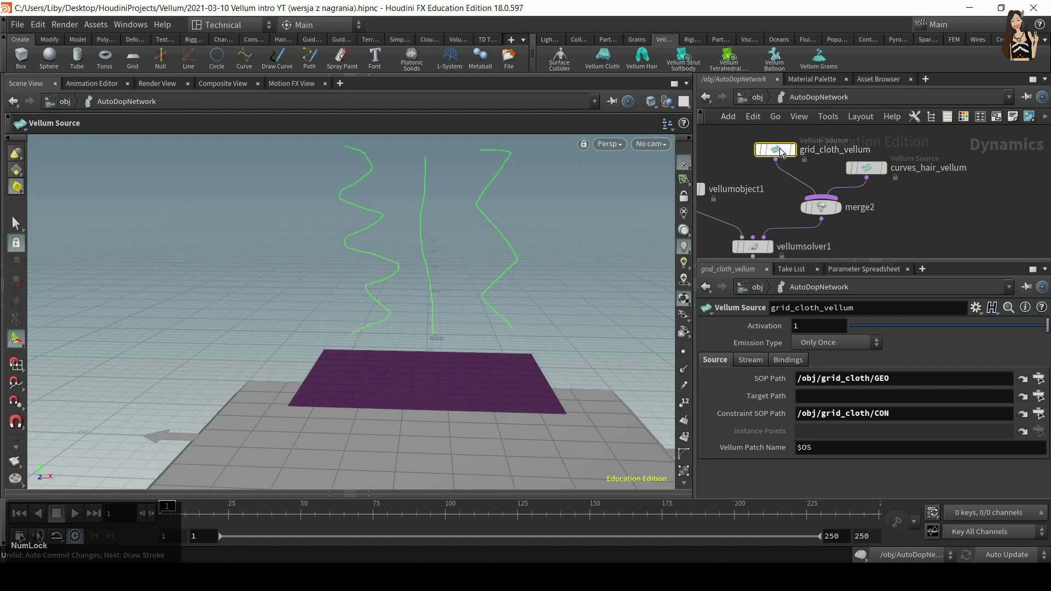
{"action": "left_click", "coordinate": [866, 169]}
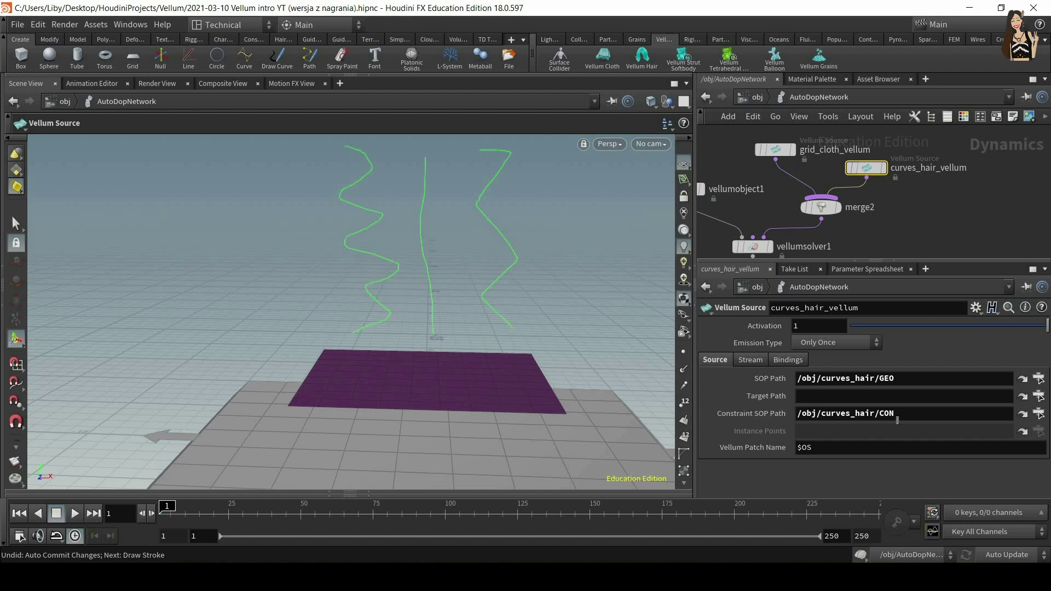
{"action": "key", "text": "Num_Lock"}
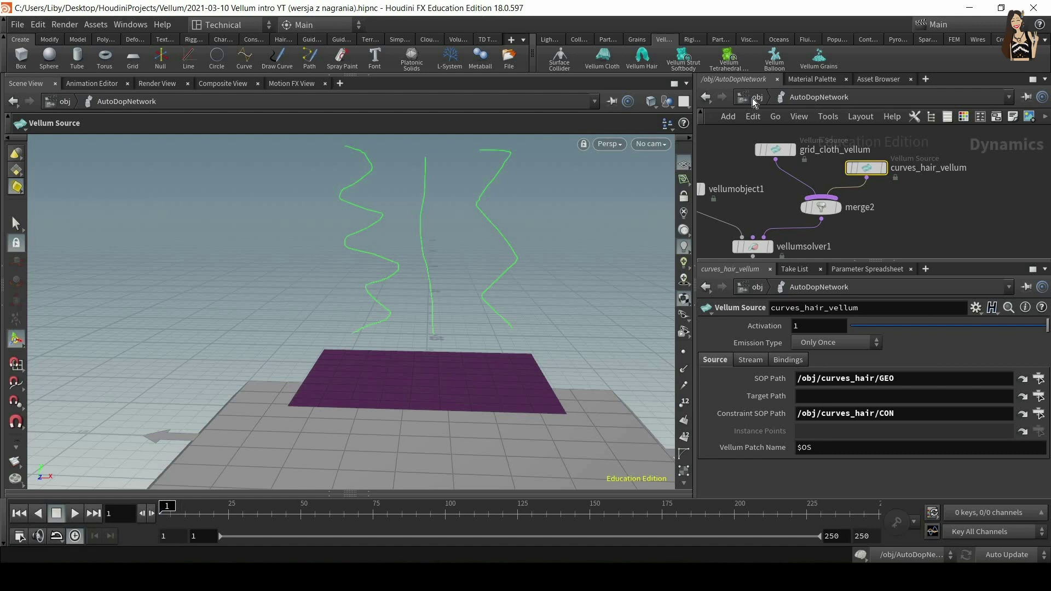
Step: Return to the object level and check which simulated geometry the cloth_vellum object contains
{"action": "left_click", "coordinate": [757, 97]}
{"action": "key", "text": "h"}
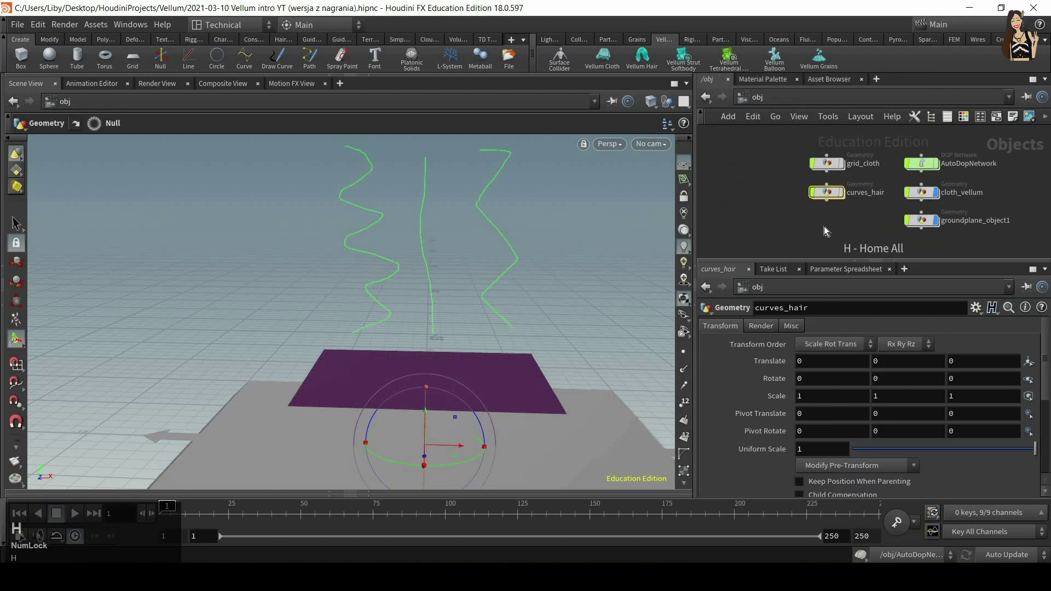
{"action": "scroll", "coordinate": [845, 221], "scroll_direction": "up", "scroll_amount": 2}
{"action": "middle_click_drag", "start_coordinate": [845, 221], "coordinate": [812, 227]}
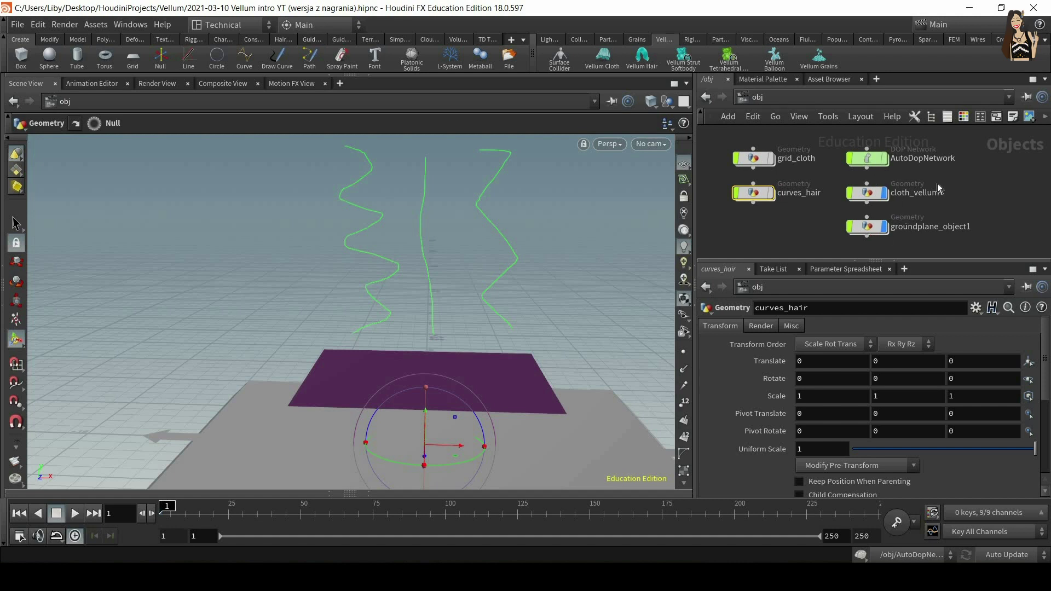
{"action": "left_click_drag", "start_coordinate": [857, 208], "coordinate": [831, 219]}
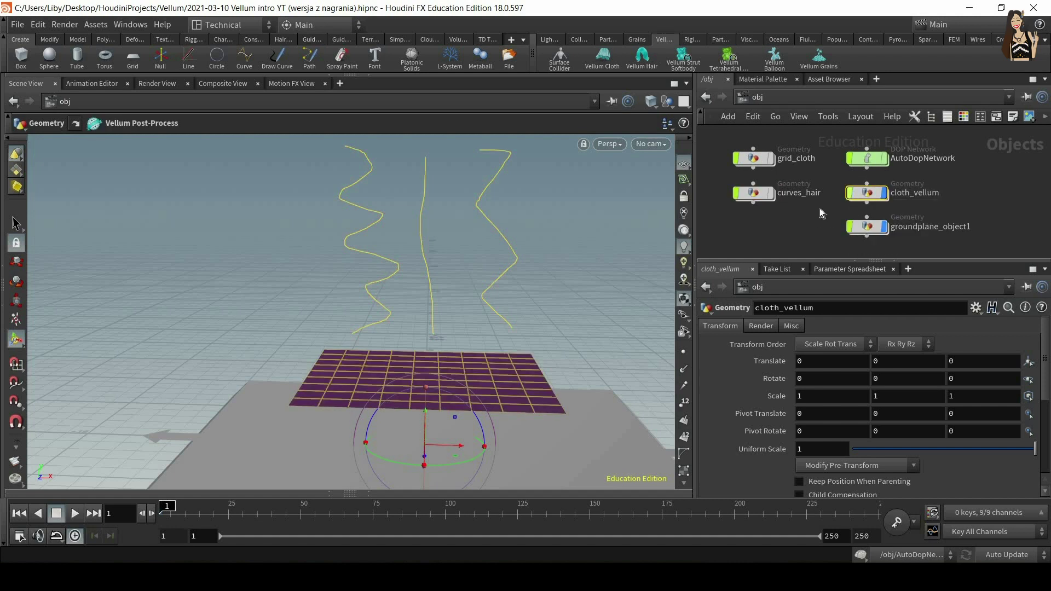
{"action": "left_click", "coordinate": [797, 213]}
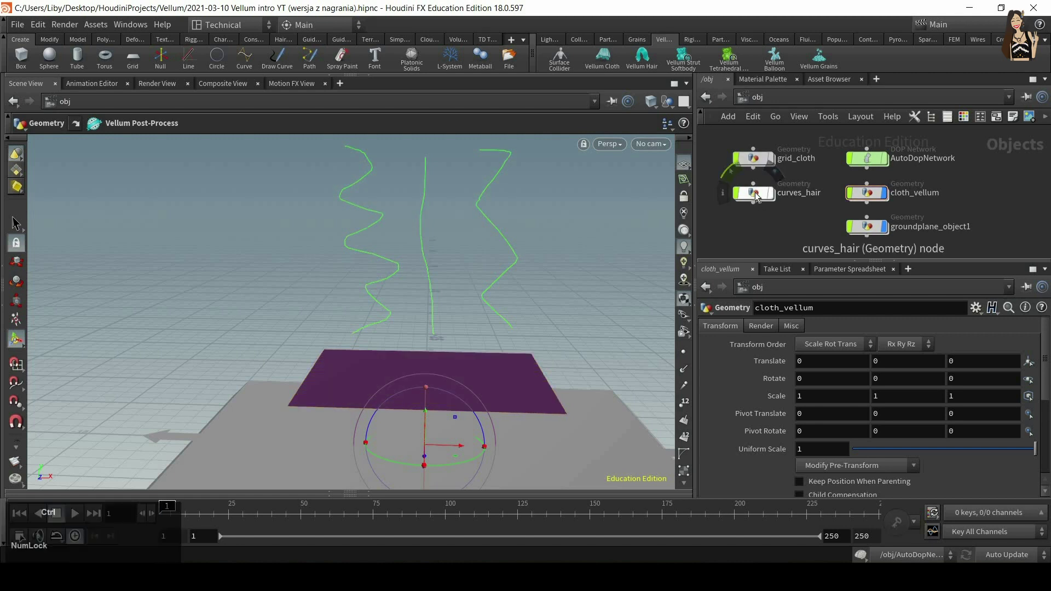
Step: Go inside curves_hair and examine the hair_constraints node and its GEO and CON output nulls
{"action": "double_click", "coordinate": [754, 192]}
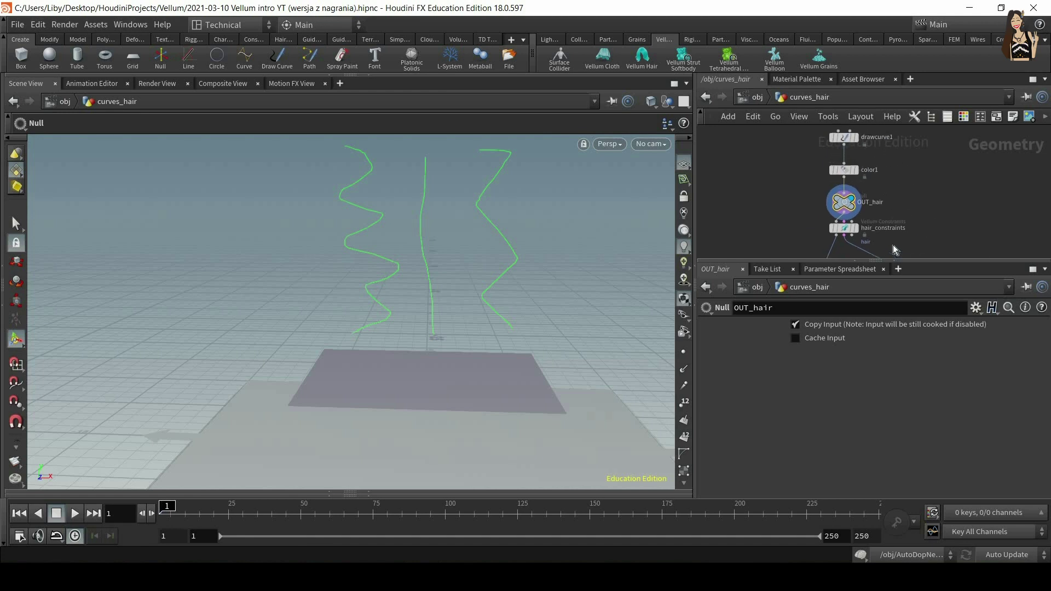
{"action": "left_click_drag", "start_coordinate": [907, 141], "coordinate": [813, 230]}
{"action": "middle_click_drag", "start_coordinate": [874, 224], "coordinate": [894, 156]}
{"action": "scroll", "coordinate": [894, 163], "scroll_direction": "up", "scroll_amount": 2}
{"action": "left_click", "coordinate": [841, 185]}
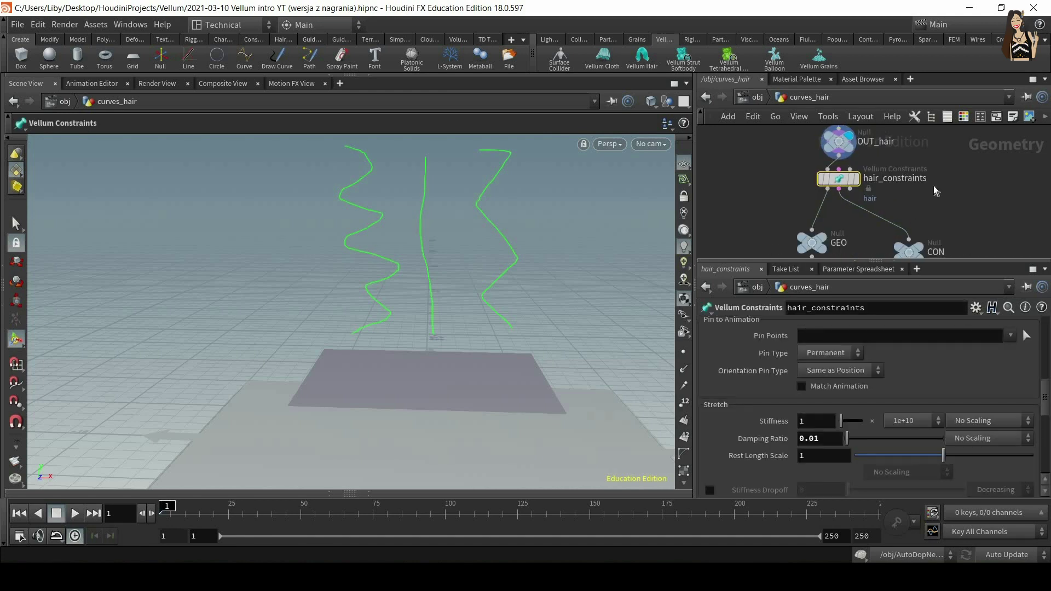
{"action": "left_click_drag", "start_coordinate": [859, 247], "coordinate": [794, 205]}
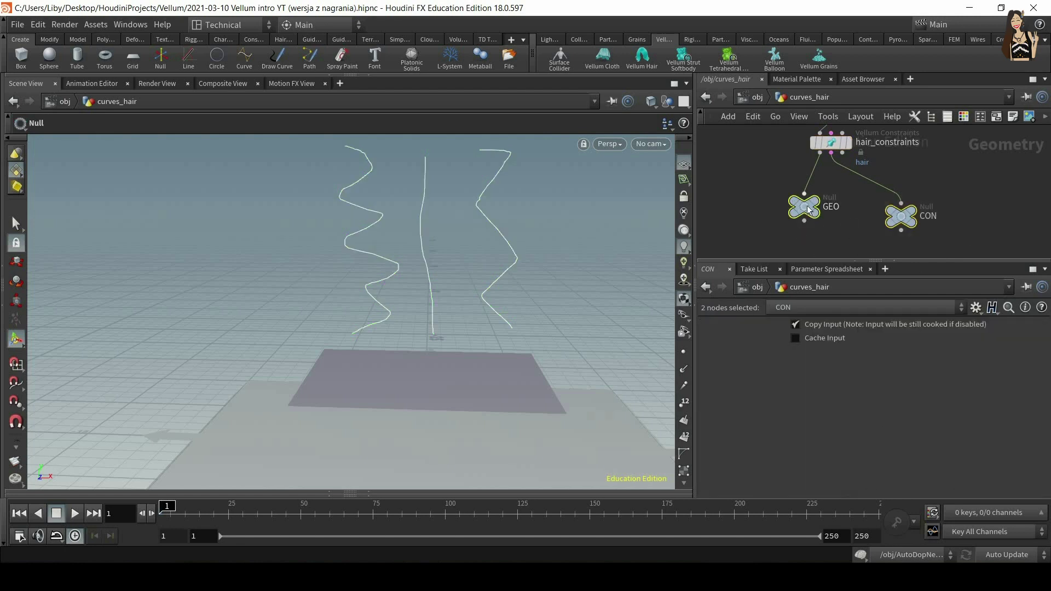
Step: Review the hair_constraints settings and play the Vellum simulation at object level to check how the curves fall relative to the cloth
{"action": "left_click", "coordinate": [833, 166]}
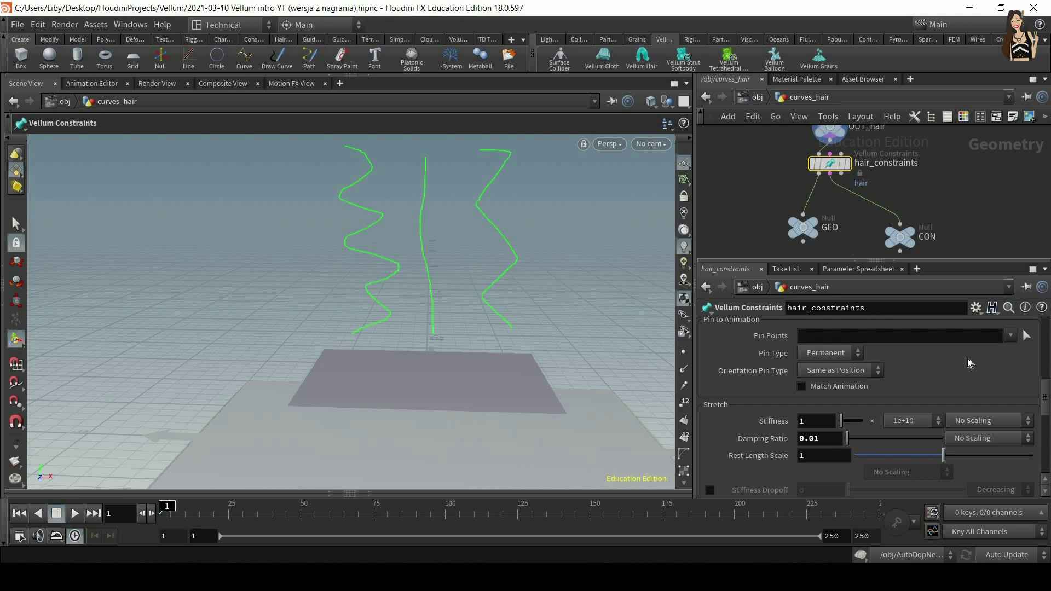
{"action": "scroll", "coordinate": [1047, 334], "scroll_direction": "up", "scroll_amount": 10}
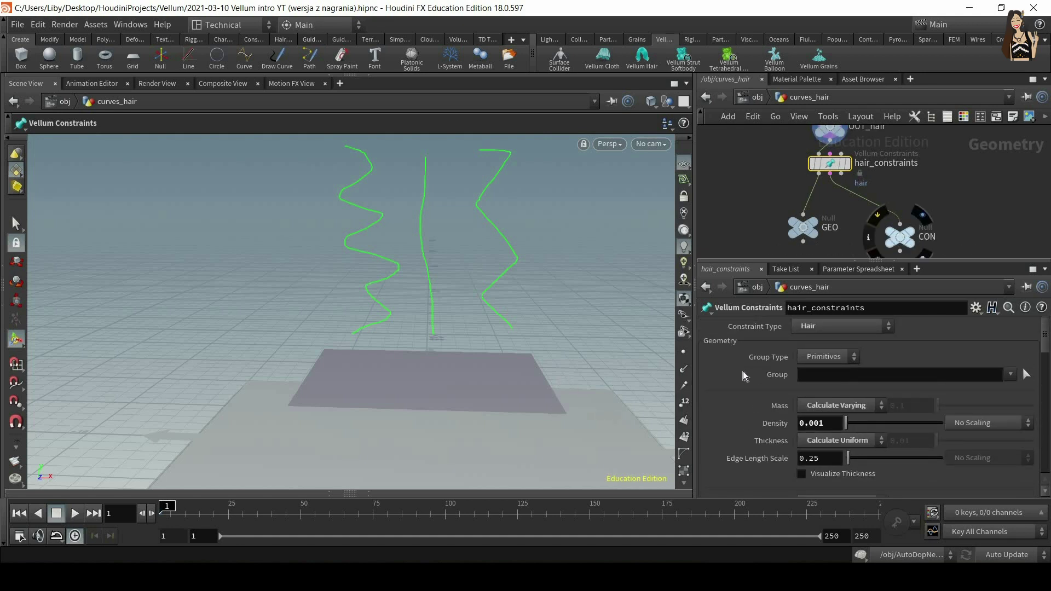
{"action": "left_click", "coordinate": [75, 515]}
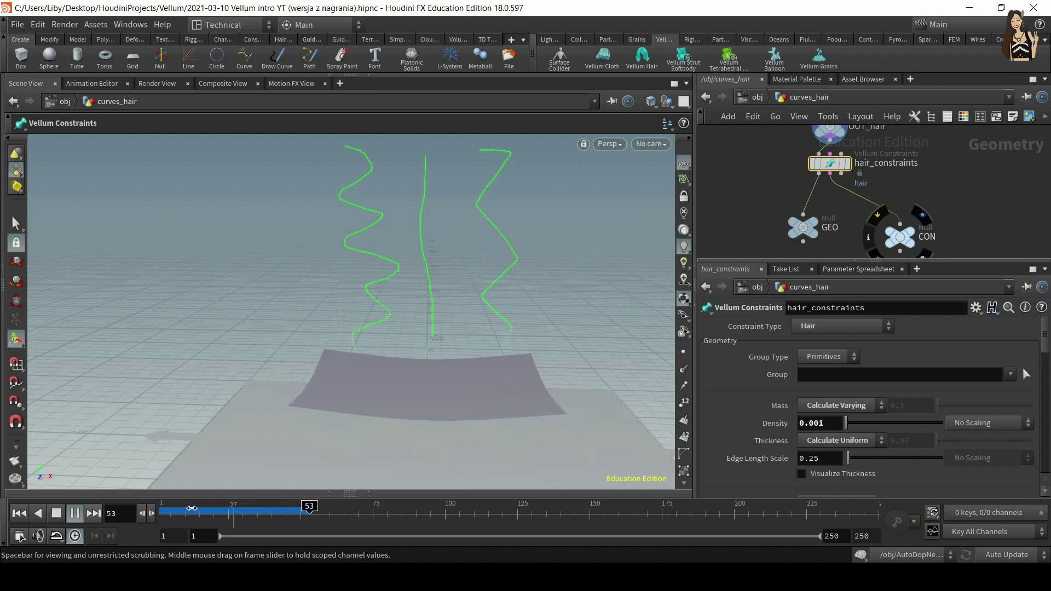
{"action": "key", "text": "ctrl+Up"}
{"action": "left_click", "coordinate": [757, 97]}
{"action": "left_click", "coordinate": [74, 513]}
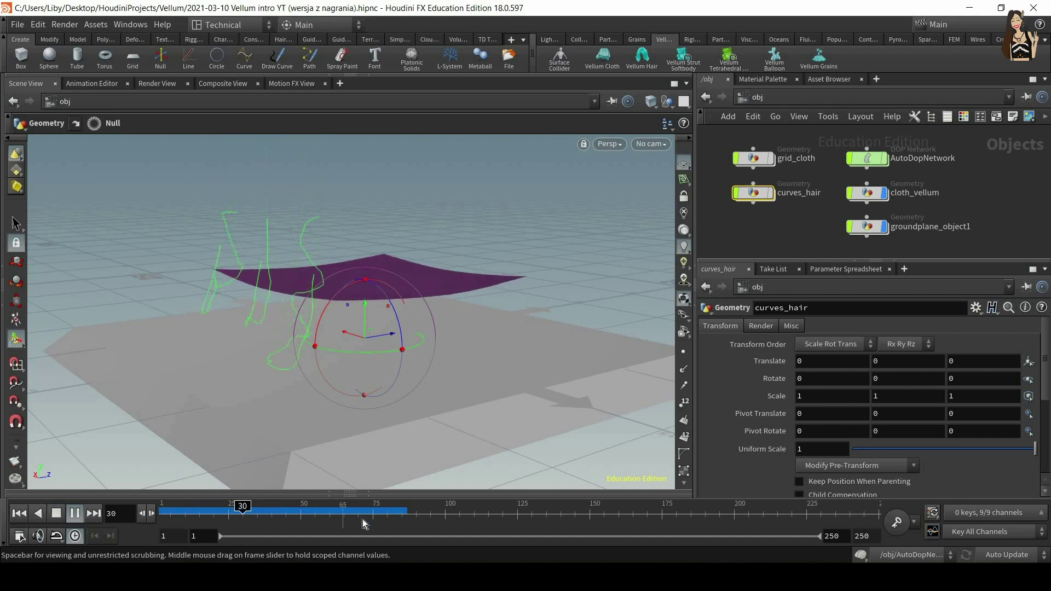
{"action": "left_click", "coordinate": [56, 514]}
{"action": "left_click_drag", "start_coordinate": [504, 304], "coordinate": [307, 359], "text": "alt"}
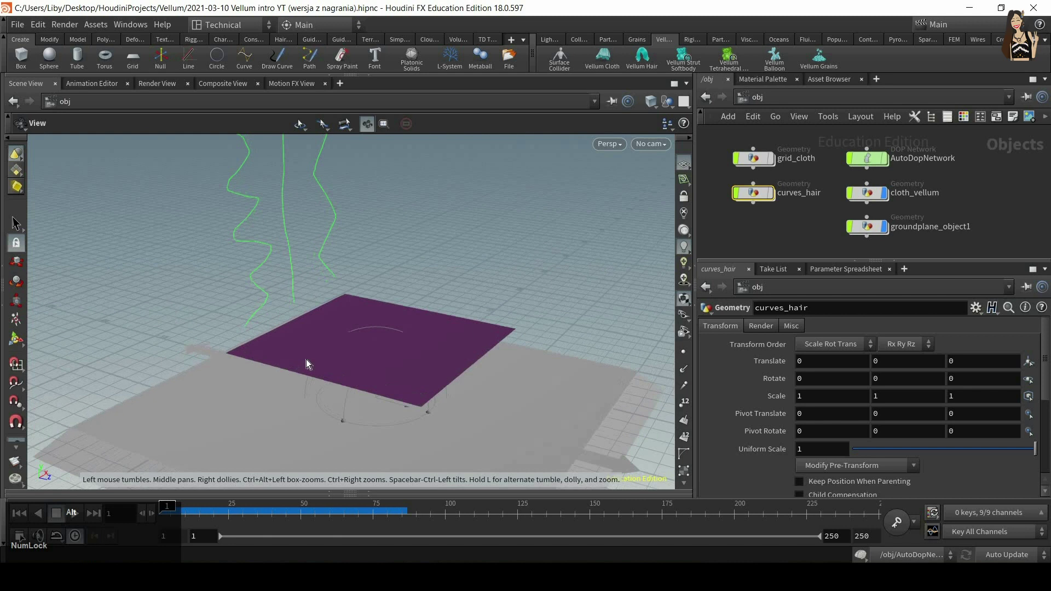
{"action": "key", "text": "Return"}
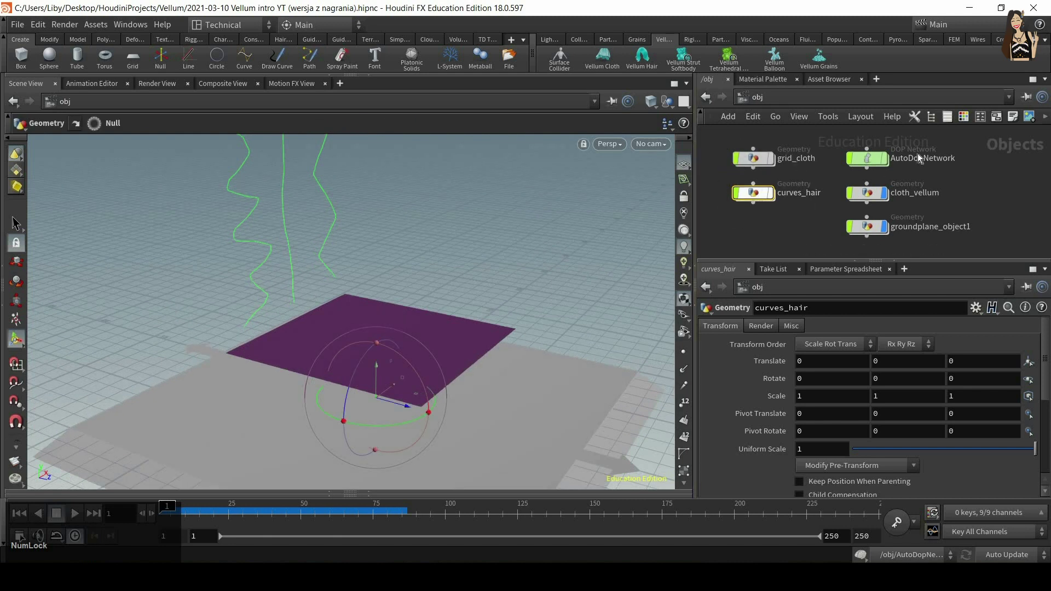
Step: Insert a Transform node between drawcurve1 and color1 in curves_hair and position the curves over the cloth
{"action": "double_click", "coordinate": [755, 193]}
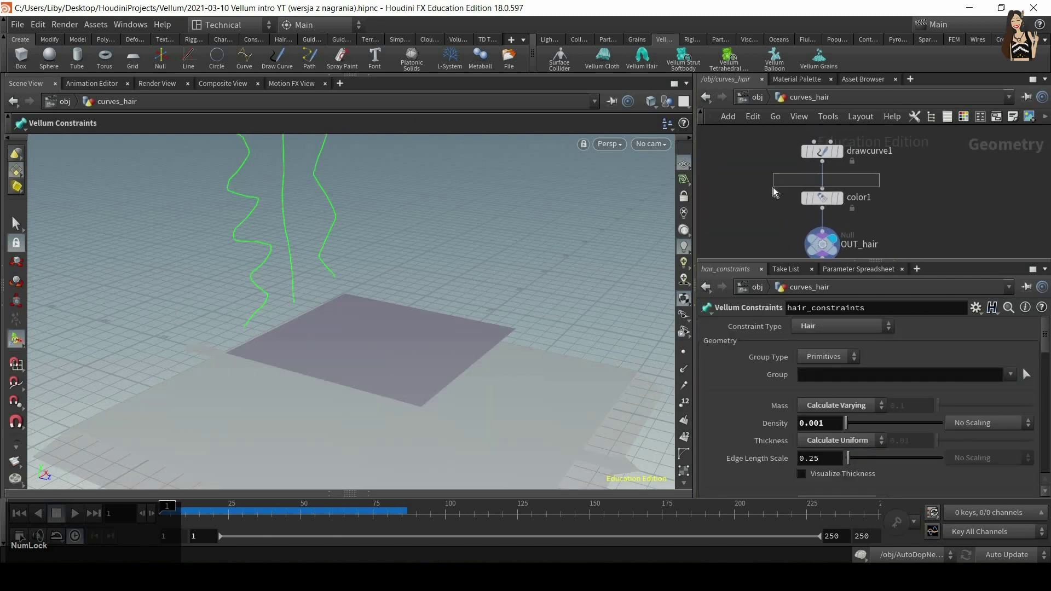
{"action": "key", "text": "Tab"}
{"action": "type", "text": "tran"}
{"action": "key", "text": "Return"}
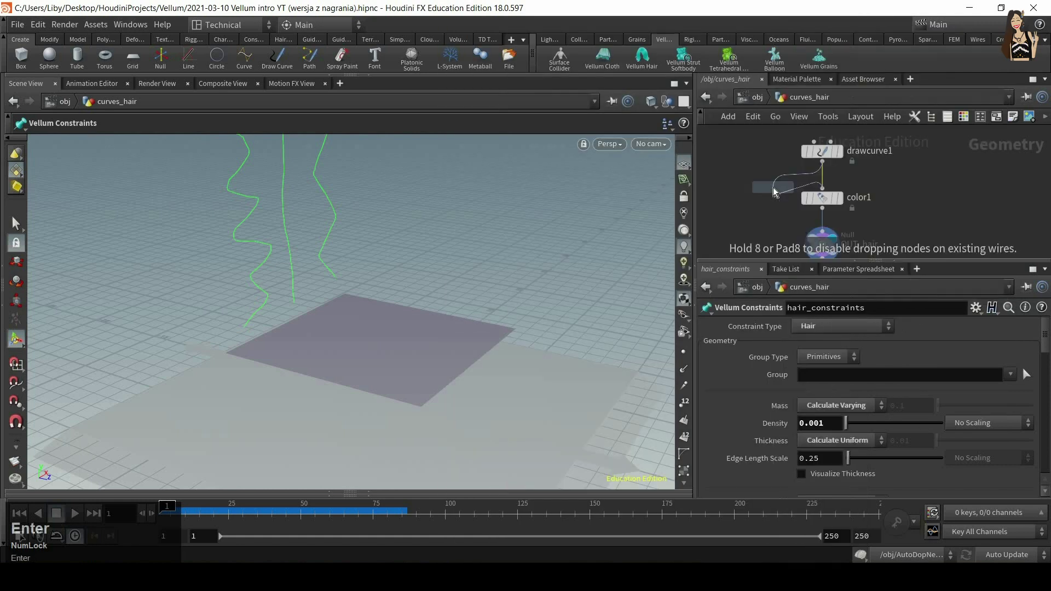
{"action": "left_click", "coordinate": [820, 185]}
{"action": "left_click_drag", "start_coordinate": [377, 387], "coordinate": [464, 397], "text": "alt"}
{"action": "key", "text": "Return"}
{"action": "left_click", "coordinate": [755, 98]}
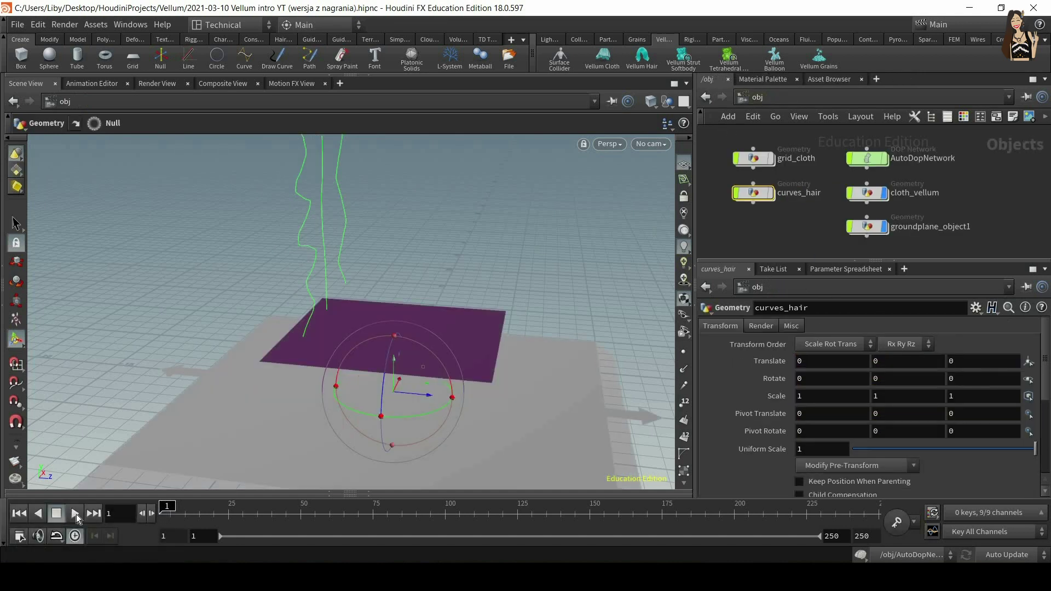
Step: Play the simulation with the repositioned curves and rewind it to the first frame
{"action": "left_click", "coordinate": [76, 514]}
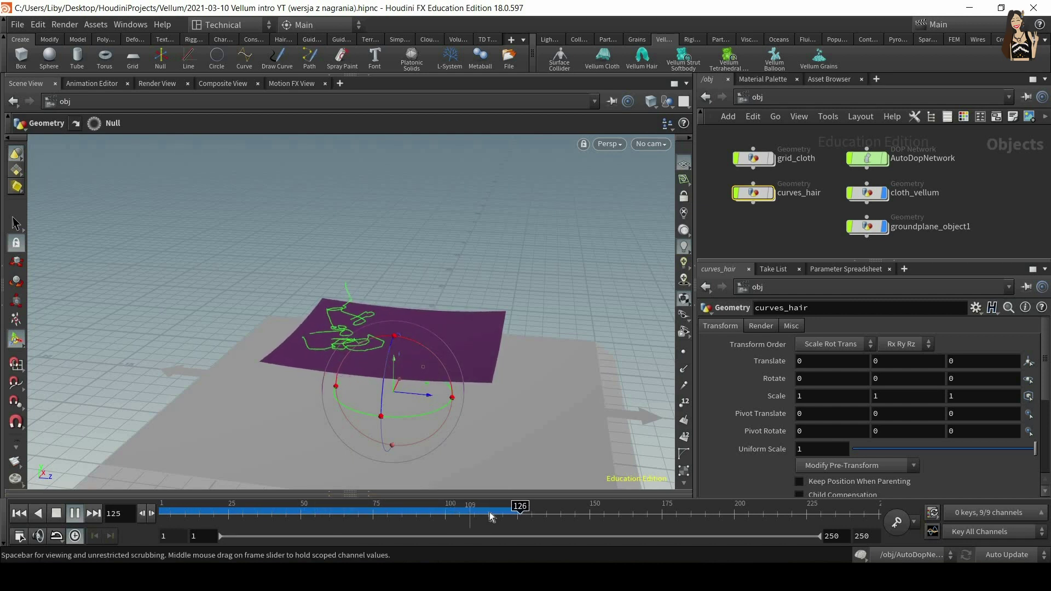
{"action": "left_click", "coordinate": [19, 513]}
{"action": "left_click_drag", "start_coordinate": [438, 304], "coordinate": [469, 276], "text": "alt"}
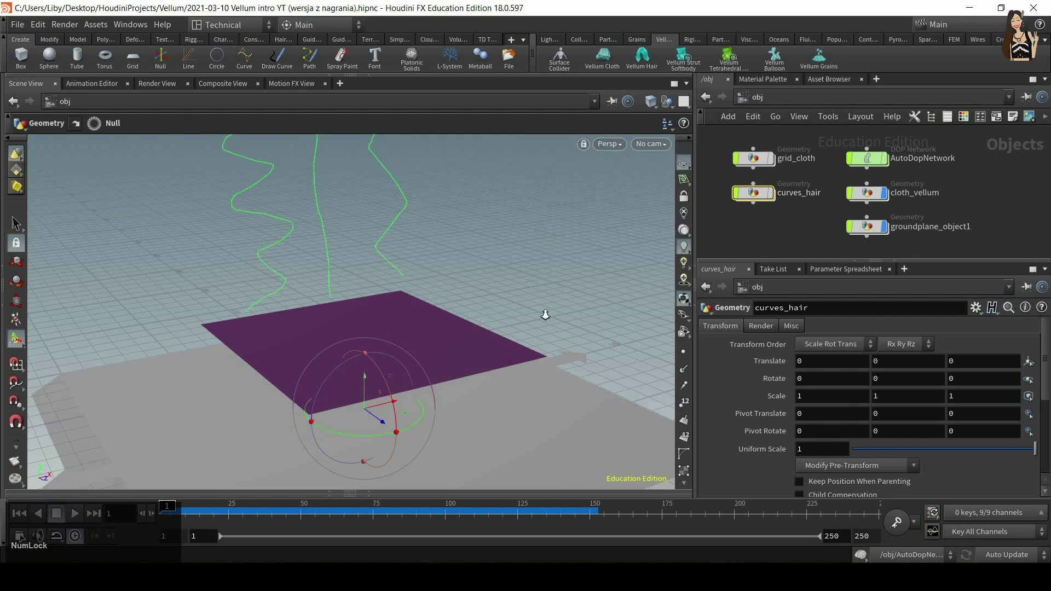
{"action": "right_click_drag", "start_coordinate": [544, 315], "coordinate": [546, 310], "text": "alt"}
{"action": "middle_click_drag", "start_coordinate": [546, 310], "coordinate": [551, 377], "text": "alt"}
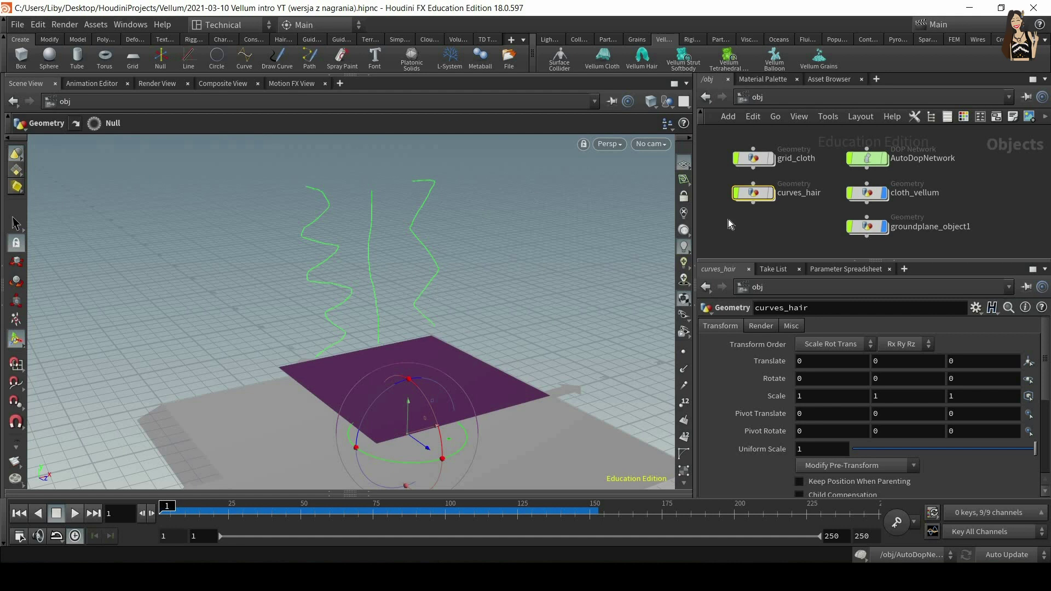
Step: Set the Pin Points of hair_constraints to the upper end points of all three curves
{"action": "double_click", "coordinate": [759, 198]}
{"action": "middle_click_drag", "start_coordinate": [907, 257], "coordinate": [907, 117]}
{"action": "left_click_drag", "start_coordinate": [925, 159], "coordinate": [748, 194]}
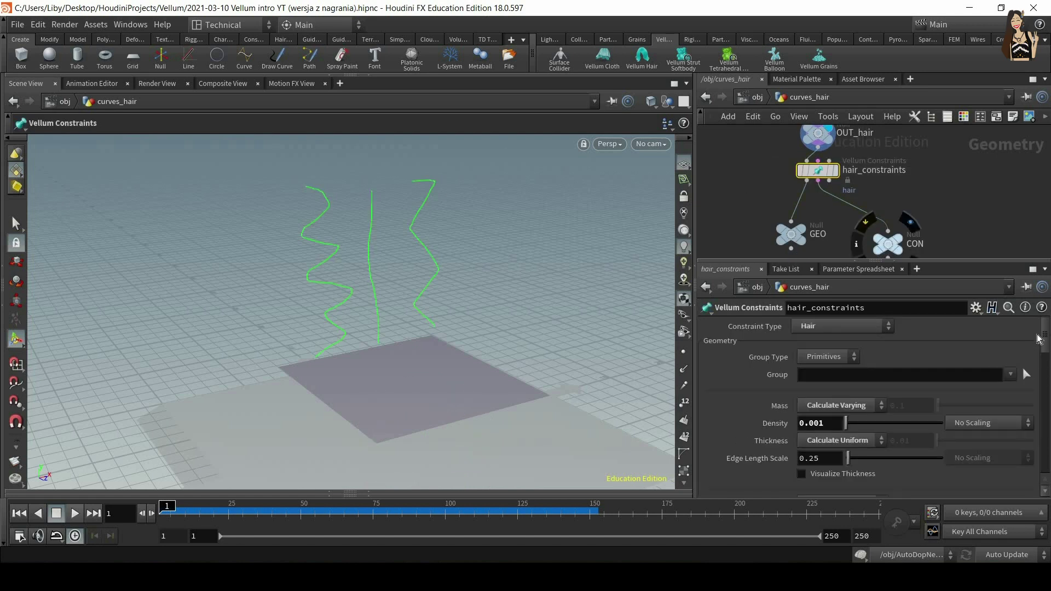
{"action": "left_click_drag", "start_coordinate": [1048, 348], "coordinate": [1048, 408]}
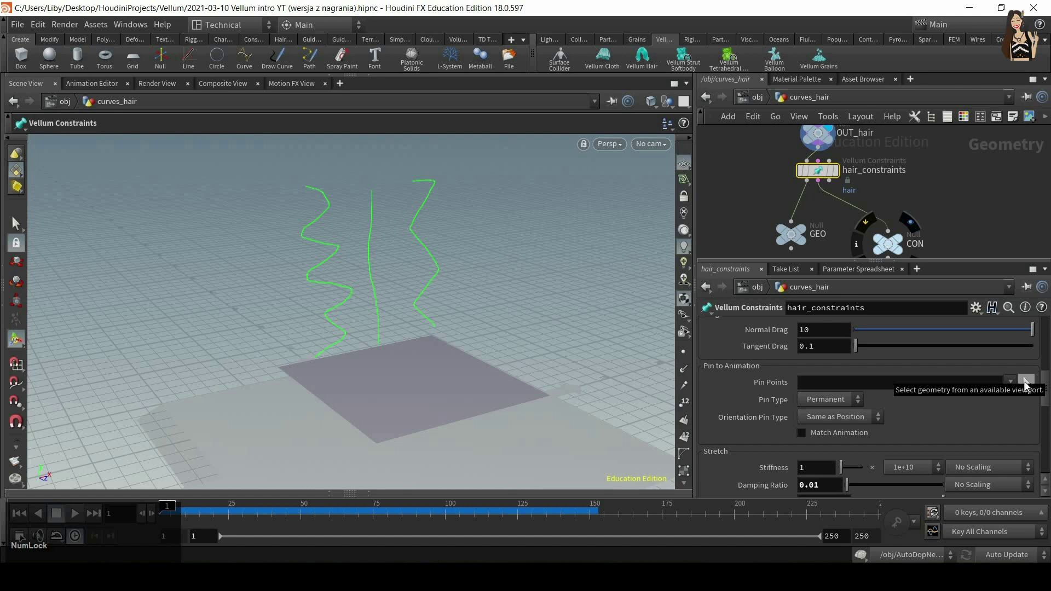
{"action": "left_click", "coordinate": [1025, 383]}
{"action": "right_click_drag", "start_coordinate": [382, 155], "coordinate": [436, 156], "text": "alt"}
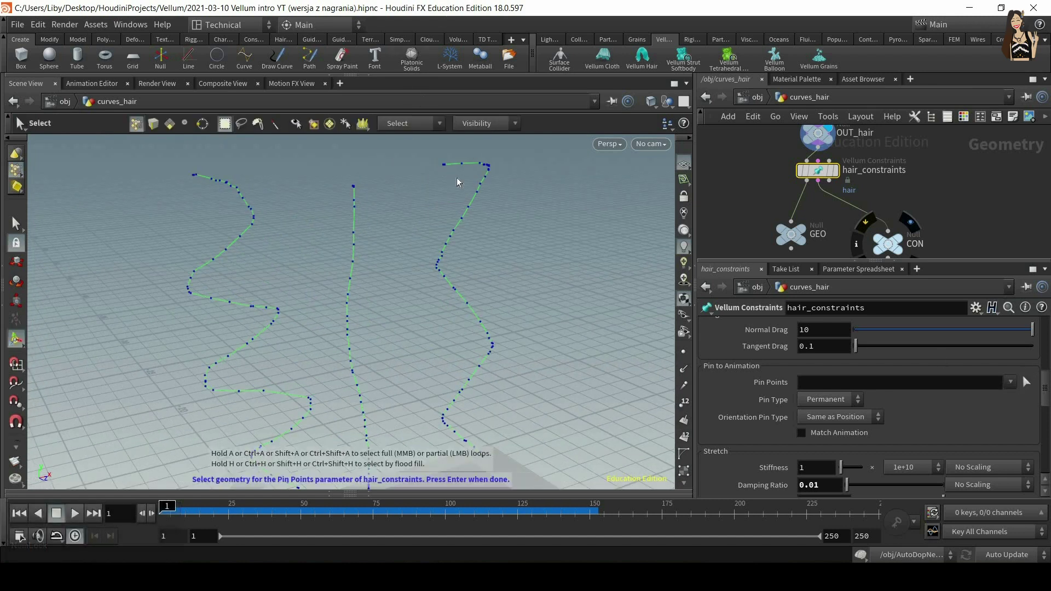
{"action": "left_click_drag", "start_coordinate": [340, 167], "coordinate": [382, 204]}
{"action": "left_click_drag", "start_coordinate": [170, 159], "coordinate": [208, 190], "text": "shift"}
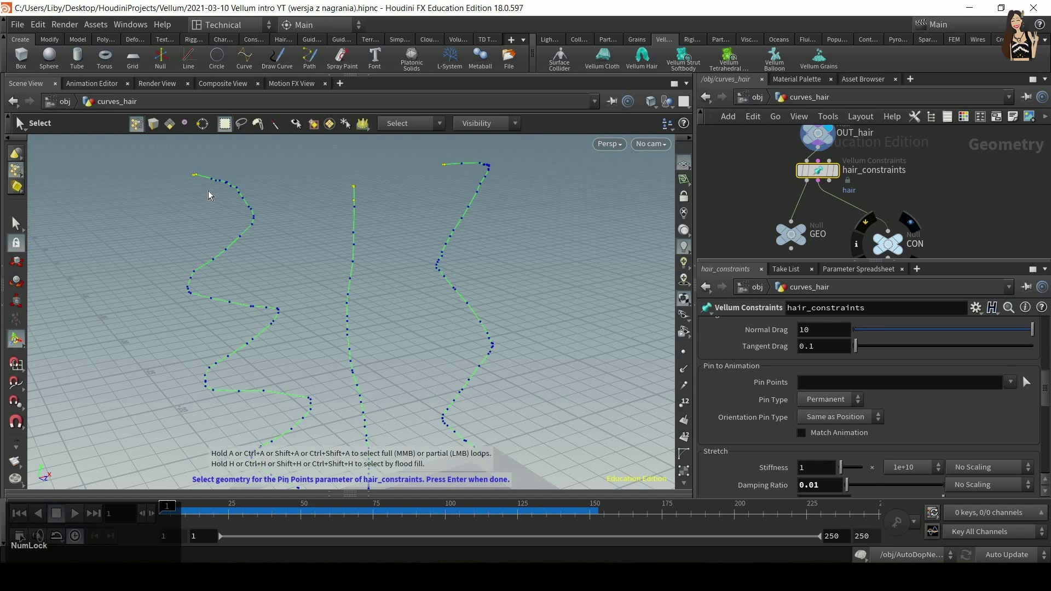
{"action": "key", "text": "Return"}
{"action": "right_click_drag", "start_coordinate": [532, 179], "coordinate": [759, 101], "text": "alt"}
Step: Play the pinned hair simulation at object level, rewind it, and save the scene
{"action": "left_click", "coordinate": [758, 99]}
{"action": "left_click", "coordinate": [76, 513]}
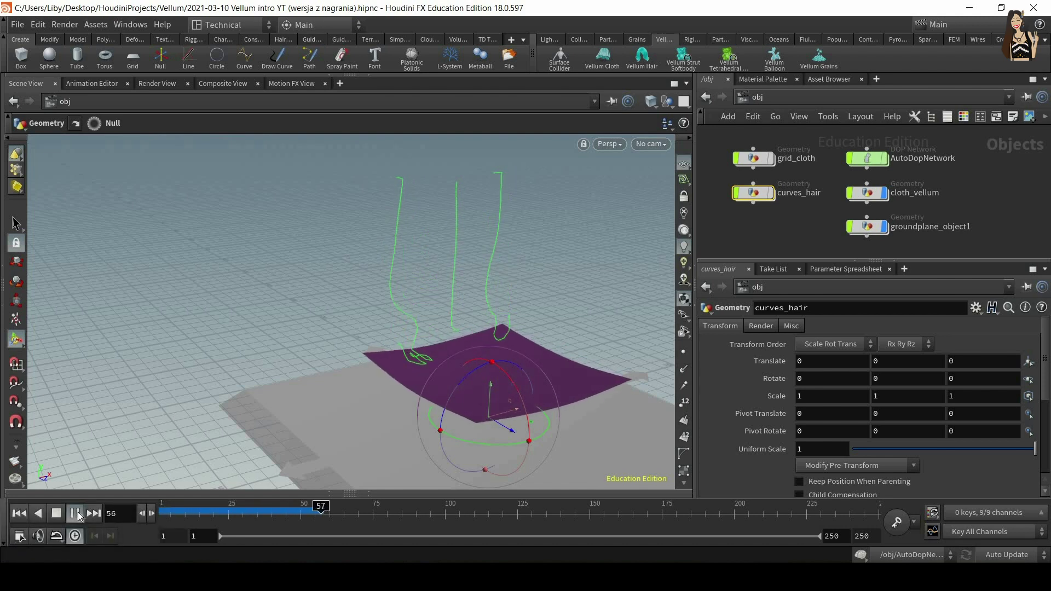
{"action": "key", "text": "ctrl+Up"}
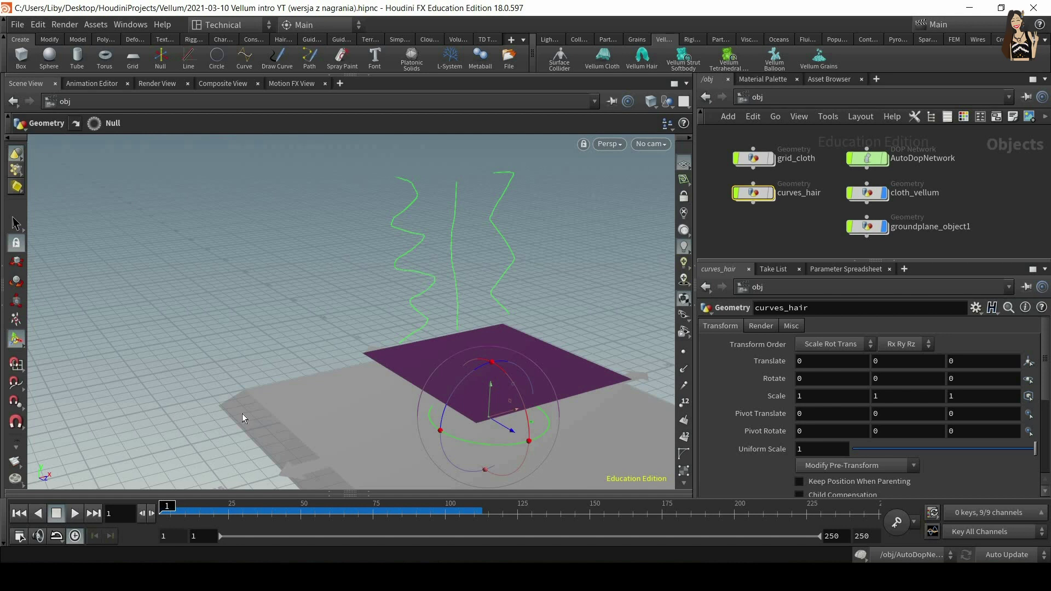
{"action": "scroll", "coordinate": [517, 249], "scroll_direction": "up", "scroll_amount": 3}
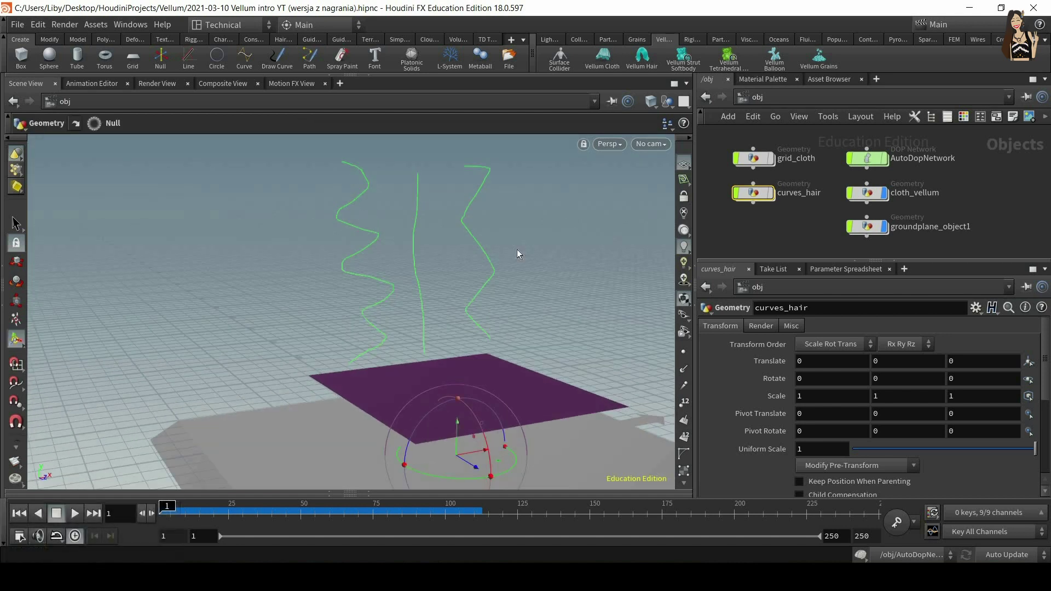
{"action": "key", "text": "ctrl+s"}
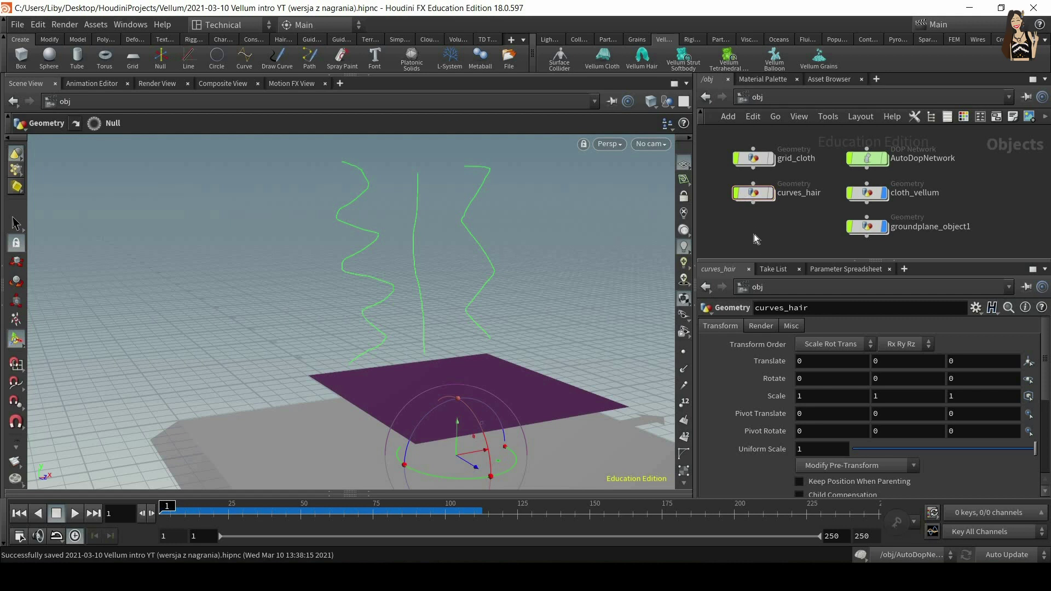
Step: Create a Geometry object named geo_strut_sftbody below curves_hair and move the neighbouring column of nodes aside to make room
{"action": "key", "text": "Tab"}
{"action": "type", "text": "geo"}
{"action": "key", "text": "Return"}
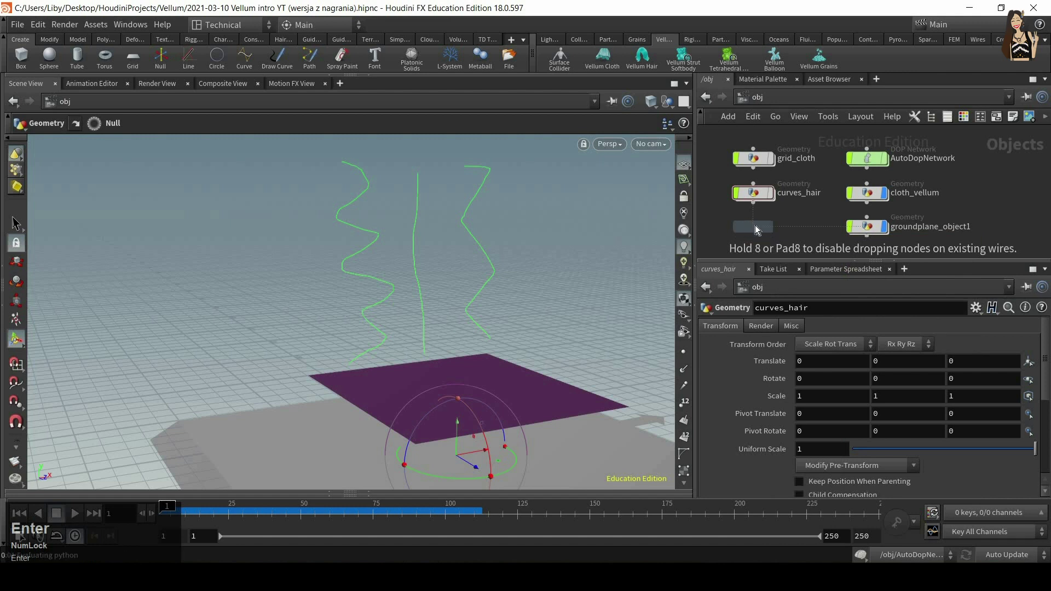
{"action": "left_click", "coordinate": [754, 225]}
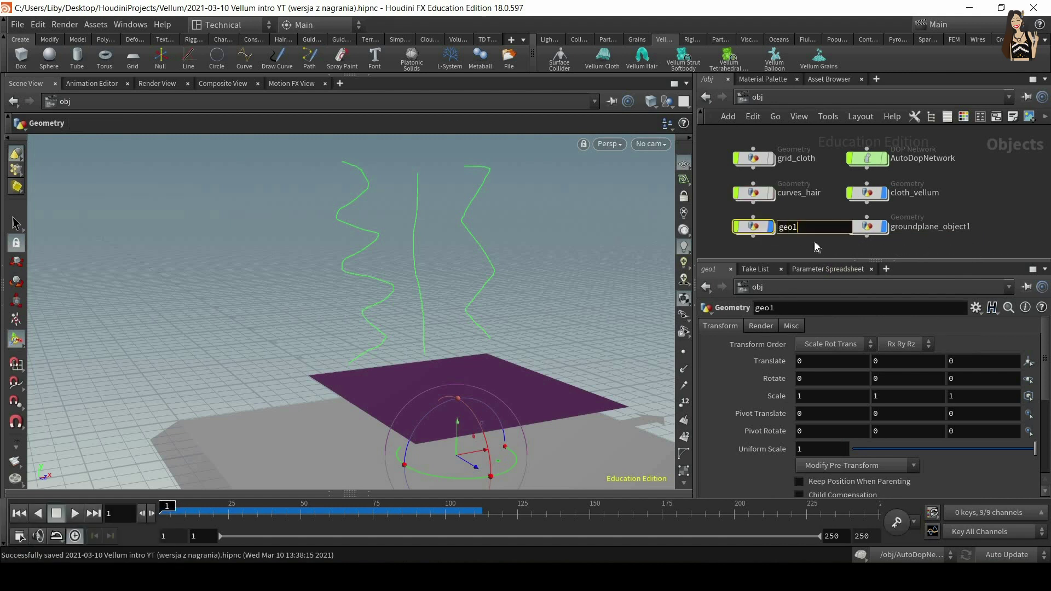
{"action": "key", "text": "BackSpace"}
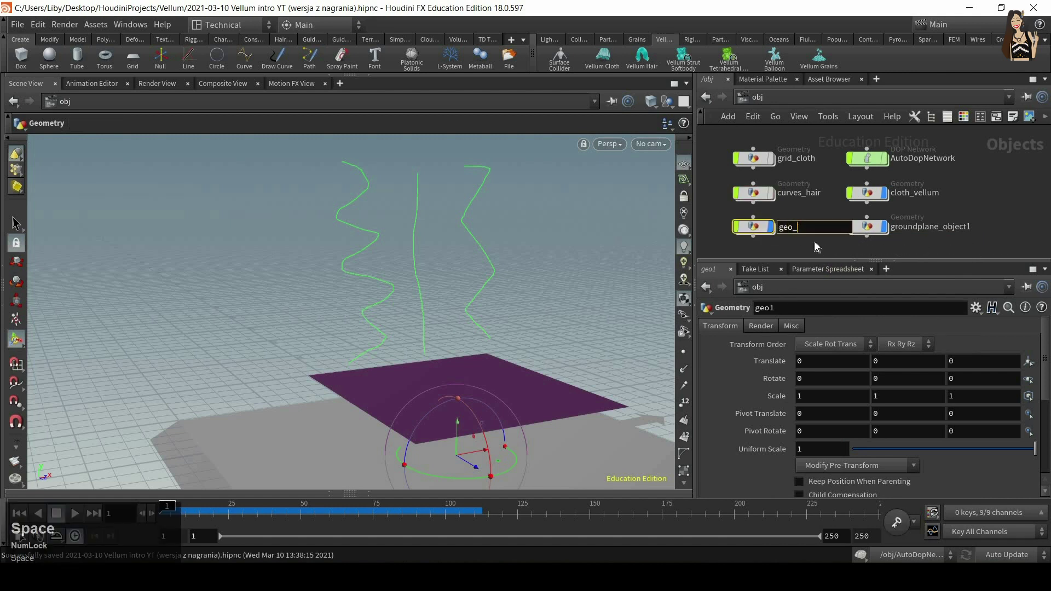
{"action": "type", "text": "strut sftbody"}
{"action": "key", "text": "Return"}
{"action": "left_click_drag", "start_coordinate": [838, 139], "coordinate": [889, 226]}
{"action": "key", "text": "Escape"}
Step: Add a Pig Head test geometry node inside geo_strut_sftbody
{"action": "double_click", "coordinate": [754, 226]}
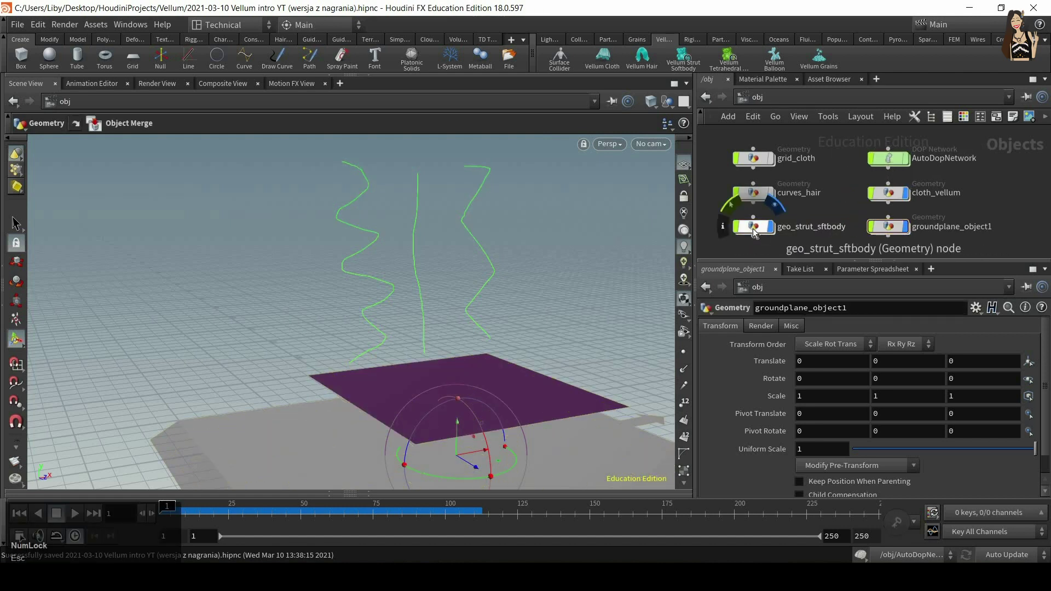
{"action": "key", "text": "Tab"}
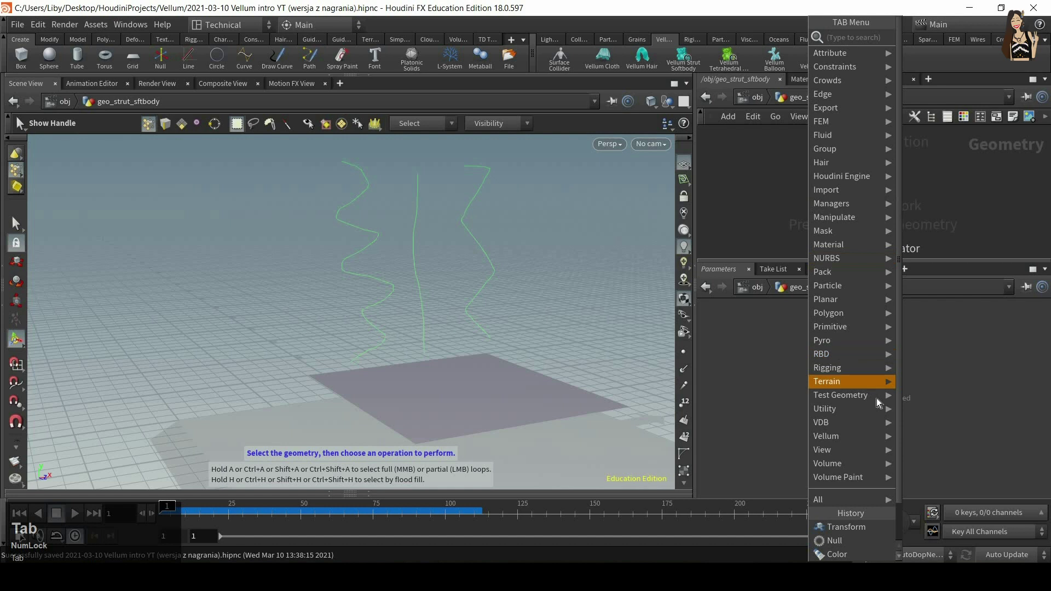
{"action": "mouse_move", "coordinate": [876, 399]}
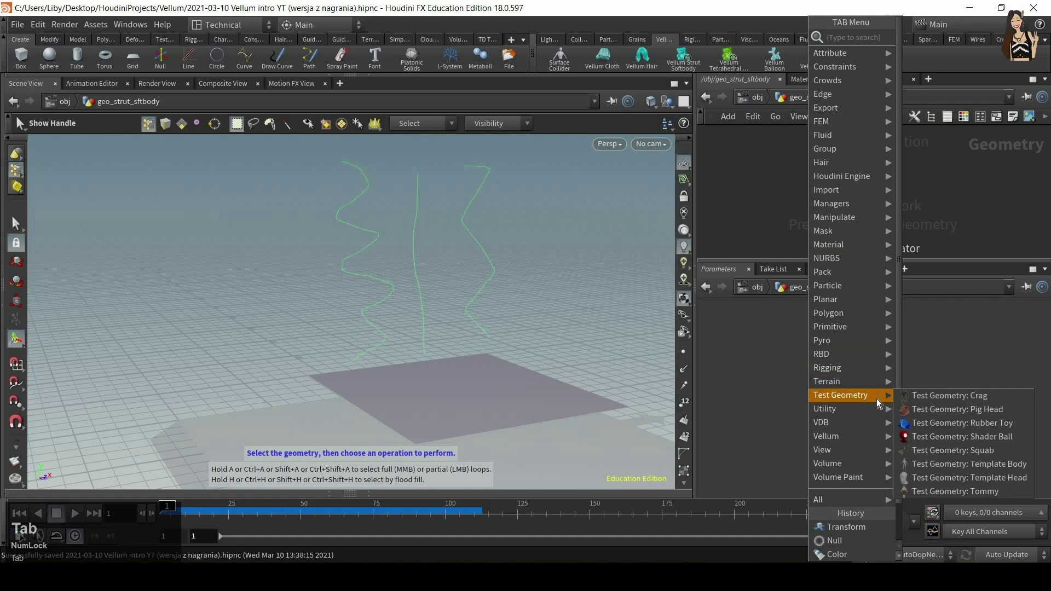
{"action": "left_click", "coordinate": [931, 411]}
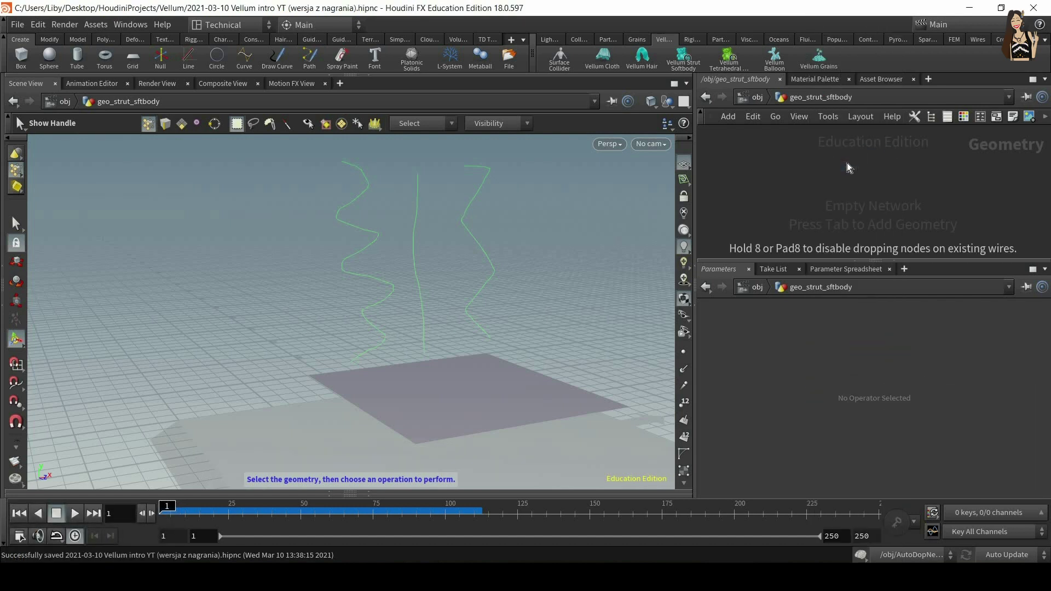
{"action": "left_click", "coordinate": [848, 167]}
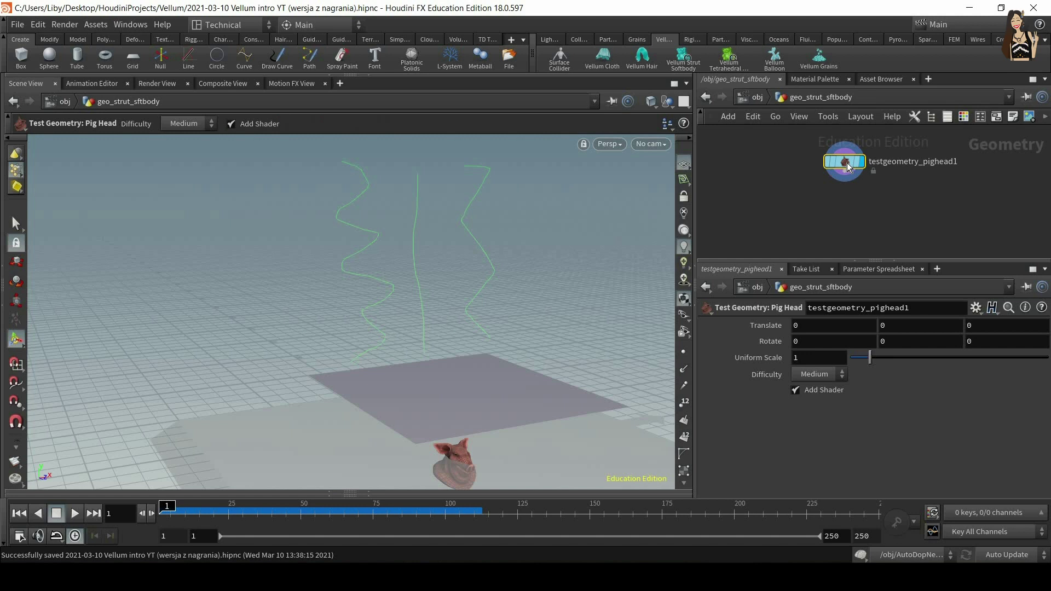
Step: Append a Transform node to the Pig Head test geometry
{"action": "key", "text": "Tab"}
{"action": "type", "text": "tra"}
{"action": "key", "text": "Down"}
{"action": "key", "text": "Down"}
{"action": "key", "text": "Return"}
{"action": "left_click", "coordinate": [839, 205]}
Step: Move the pig head above one side of the cloth, to about -2.34 in X and 5.23 in Y
{"action": "left_click_drag", "start_coordinate": [430, 344], "coordinate": [424, 297]}
{"action": "key", "text": "ctrl+z"}
{"action": "left_click_drag", "start_coordinate": [424, 387], "coordinate": [424, 290]}
{"action": "left_click_drag", "start_coordinate": [480, 378], "coordinate": [421, 350], "text": "alt"}
{"action": "left_click_drag", "start_coordinate": [421, 348], "coordinate": [400, 162], "text": "alt"}
{"action": "right_click_drag", "start_coordinate": [400, 162], "coordinate": [413, 282], "text": "alt"}
{"action": "left_click_drag", "start_coordinate": [413, 281], "coordinate": [388, 204], "text": "alt"}
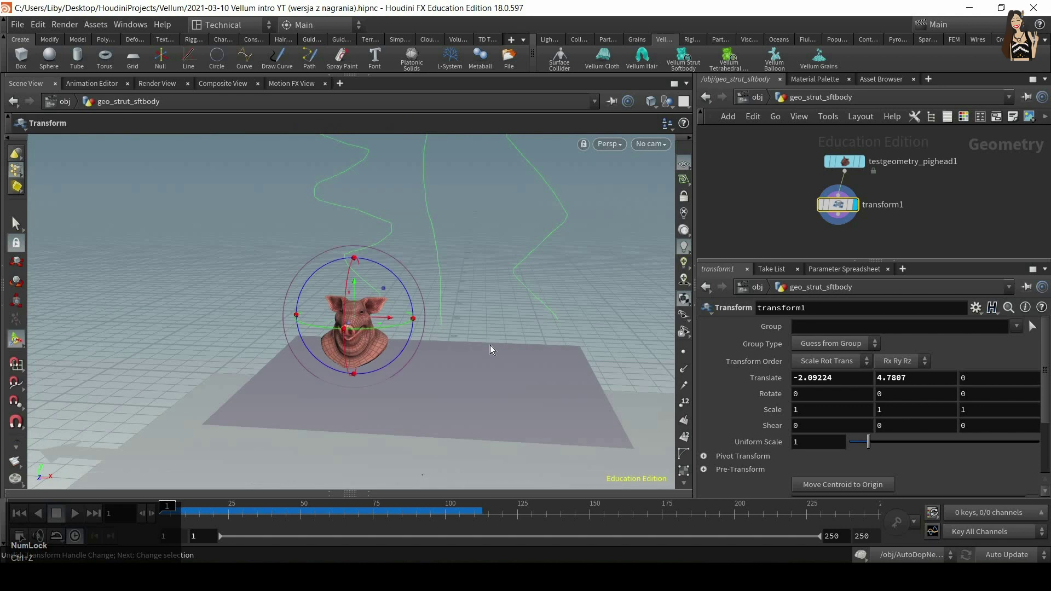
{"action": "left_click_drag", "start_coordinate": [353, 286], "coordinate": [354, 272]}
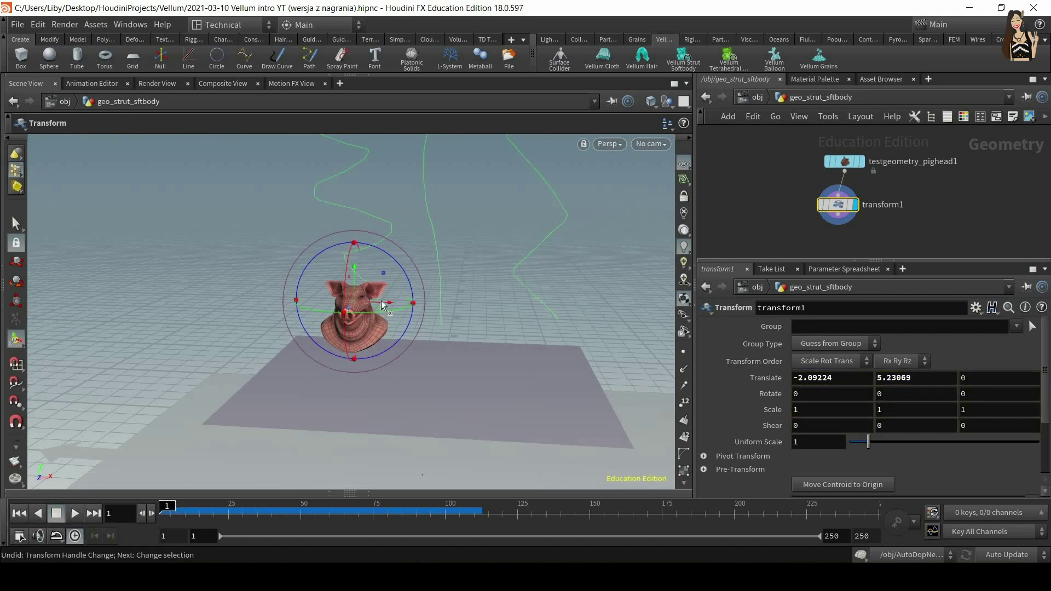
{"action": "left_click_drag", "start_coordinate": [373, 300], "coordinate": [365, 300]}
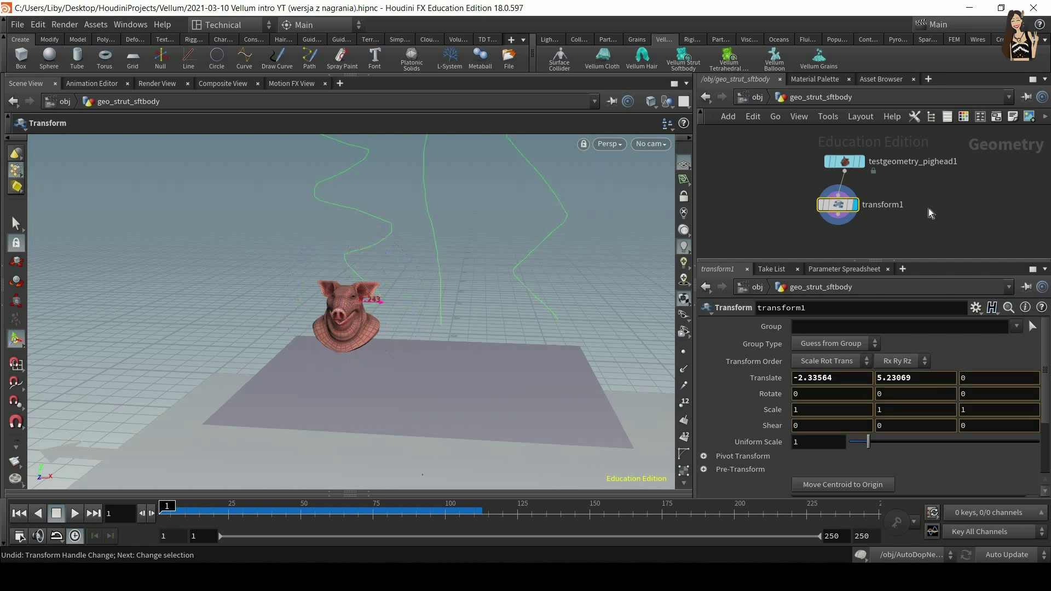
Step: Append a Null named OUT_strut_sftbody to the pig head's Transform node and return to the object level
{"action": "left_click", "coordinate": [839, 216]}
{"action": "key", "text": "Tab"}
{"action": "type", "text": "nu"}
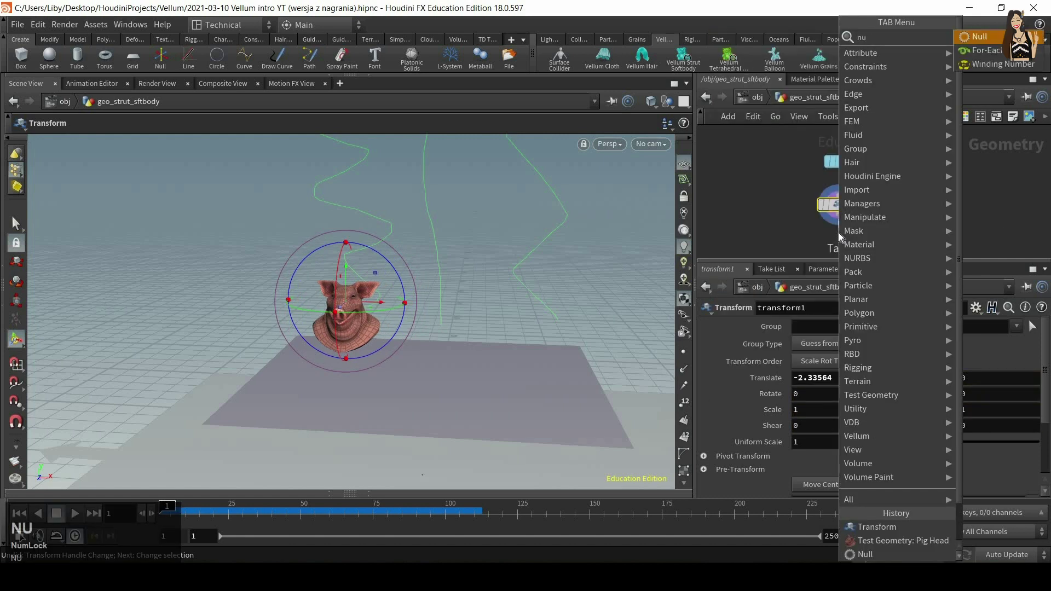
{"action": "key", "text": "Return"}
{"action": "left_click", "coordinate": [837, 246]}
{"action": "middle_click_drag", "start_coordinate": [839, 248], "coordinate": [833, 207]}
{"action": "left_click", "coordinate": [859, 205]}
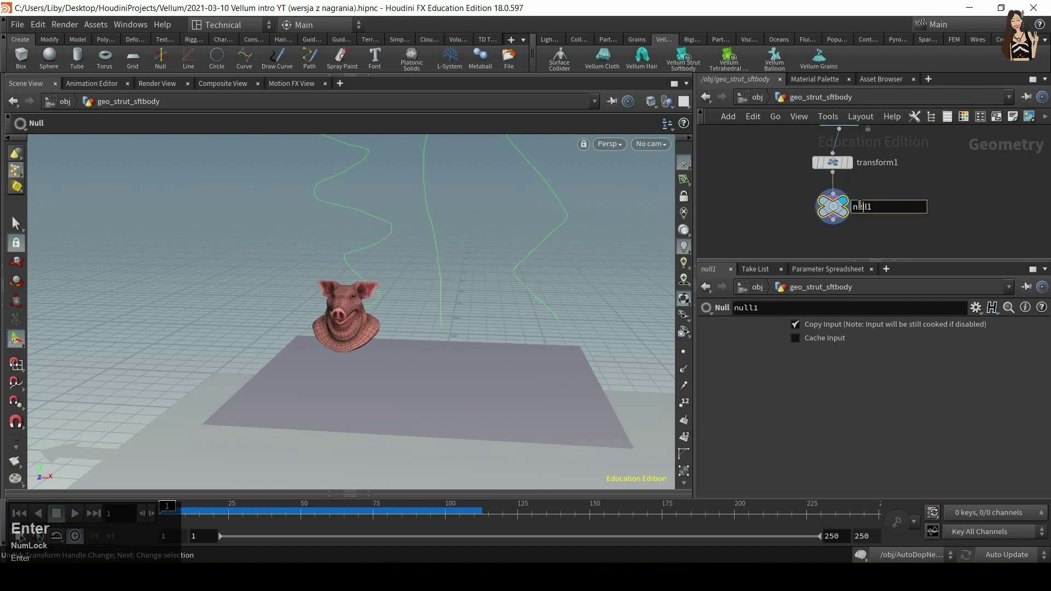
{"action": "type", "text": "OUT_stru"}
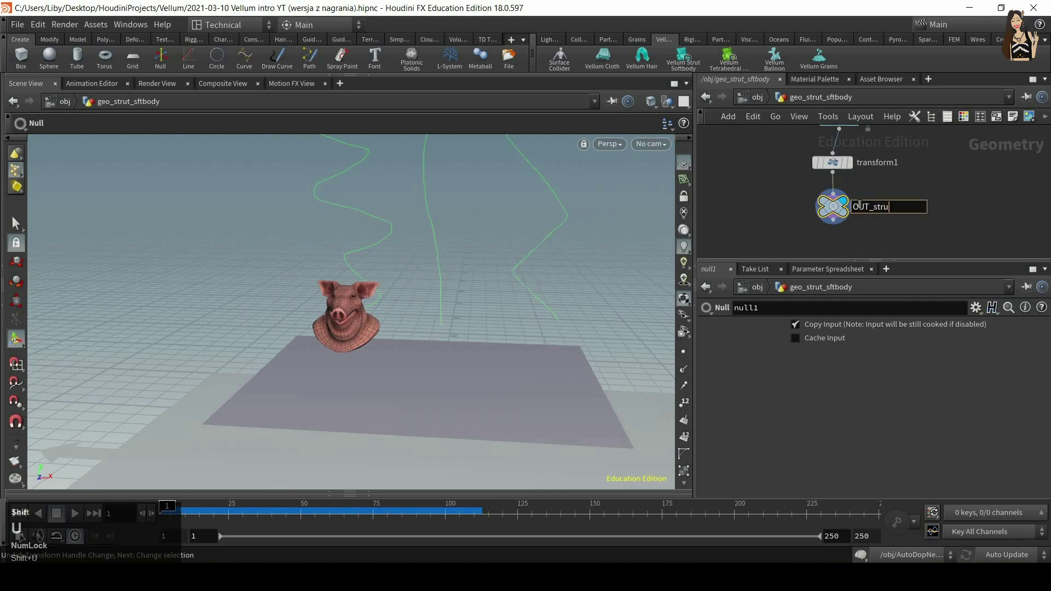
{"action": "type", "text": "t_sftbody"}
{"action": "key", "text": "Return"}
{"action": "left_click", "coordinate": [752, 100]}
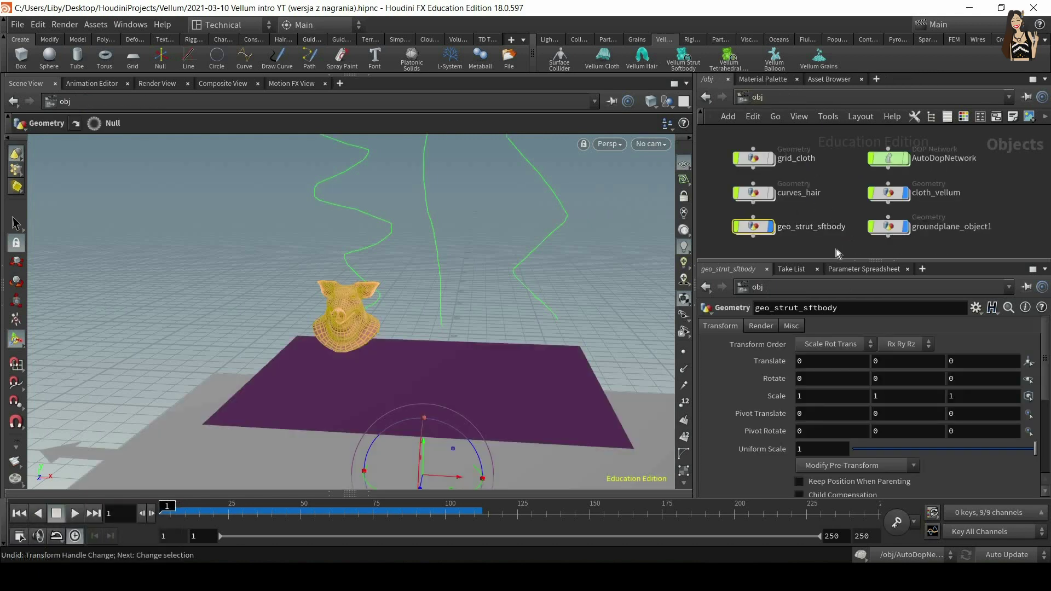
Step: Turn geo_strut_sftbody into a Vellum strut softbody and lay out the AutoDopNetwork nodes with its source feeding merge2
{"action": "left_click", "coordinate": [686, 67]}
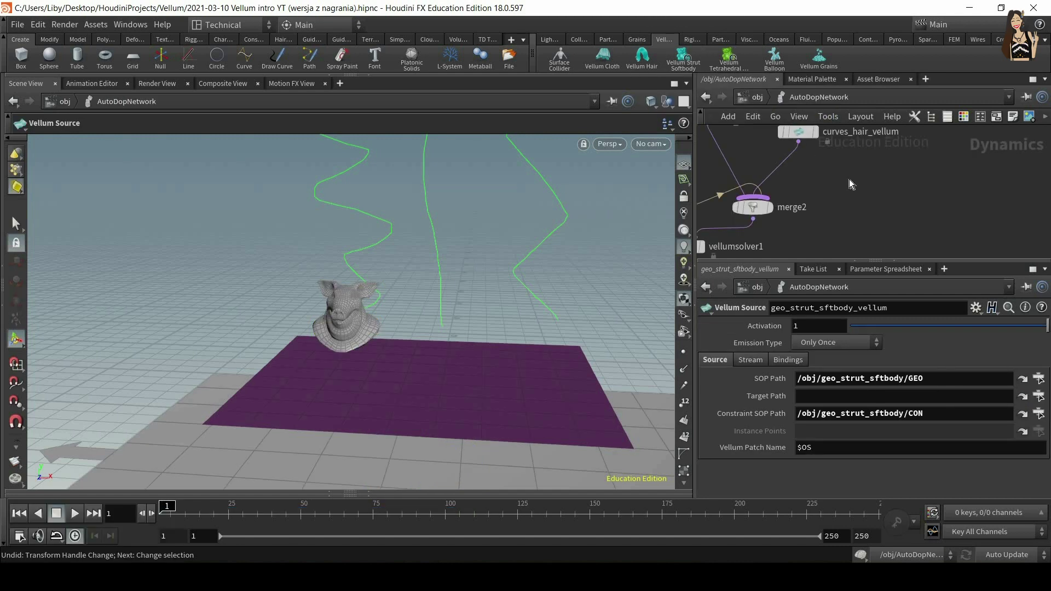
{"action": "key", "text": "l"}
{"action": "key", "text": "h"}
{"action": "middle_click_drag", "start_coordinate": [968, 226], "coordinate": [929, 222]}
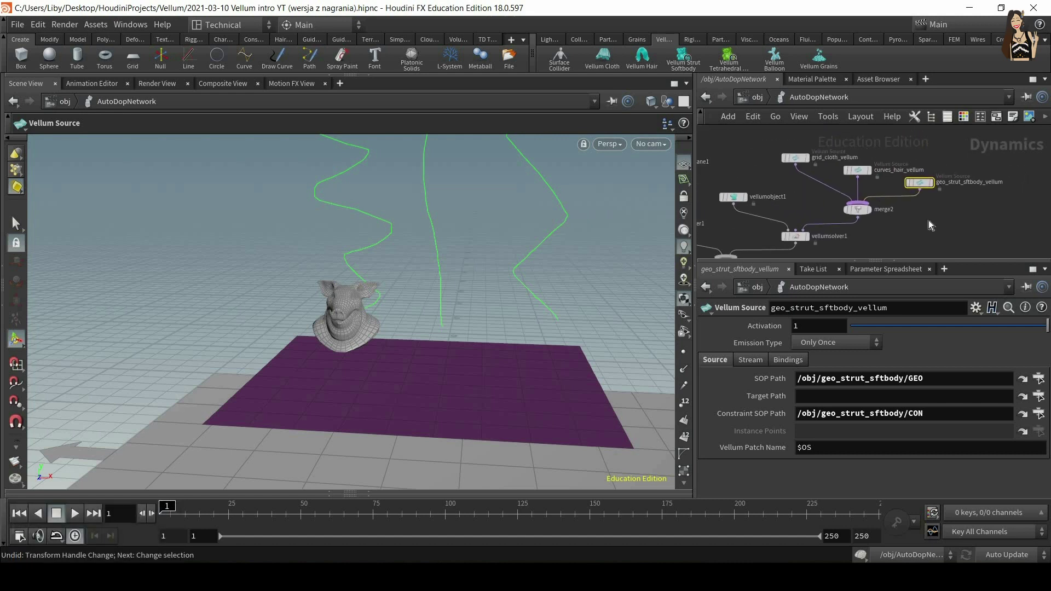
{"action": "scroll", "coordinate": [952, 217], "scroll_direction": "up", "scroll_amount": 3}
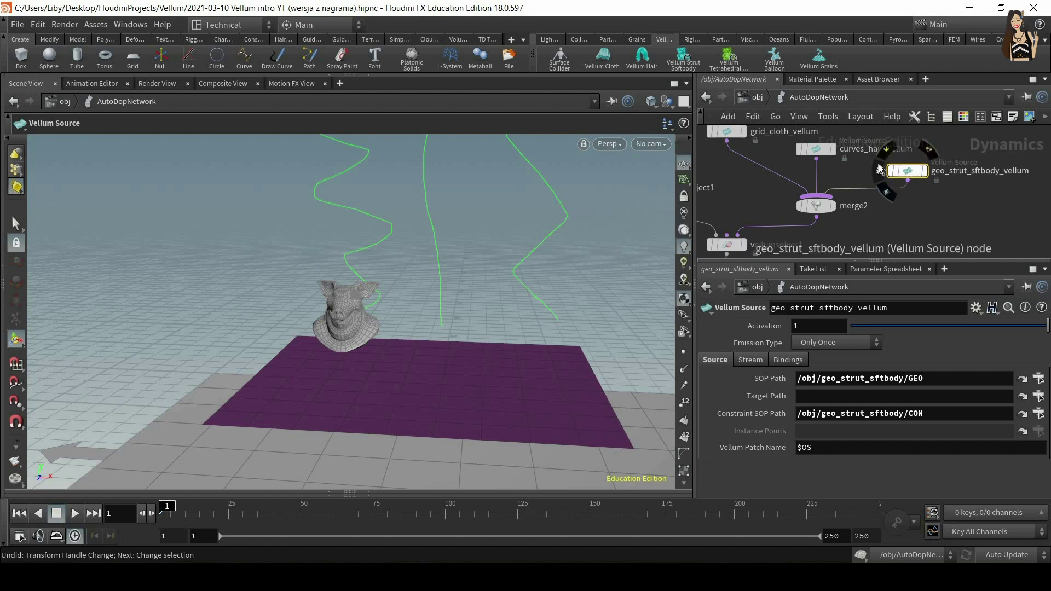
{"action": "left_click", "coordinate": [816, 149]}
{"action": "left_click", "coordinate": [909, 170]}
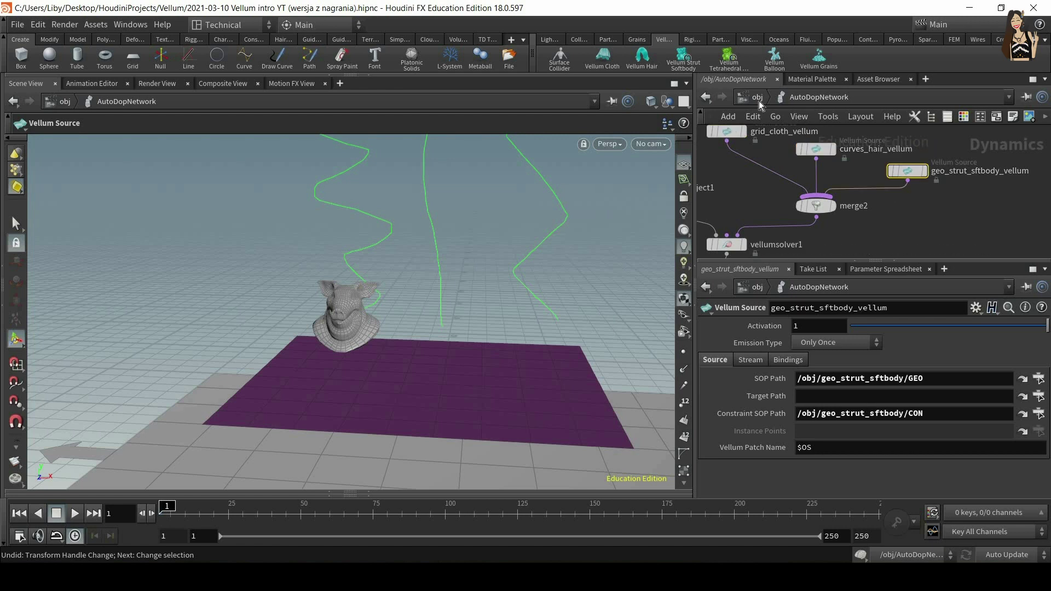
Step: Return to the object level and play the simulation to check the pig head against the cloth
{"action": "left_click", "coordinate": [759, 100]}
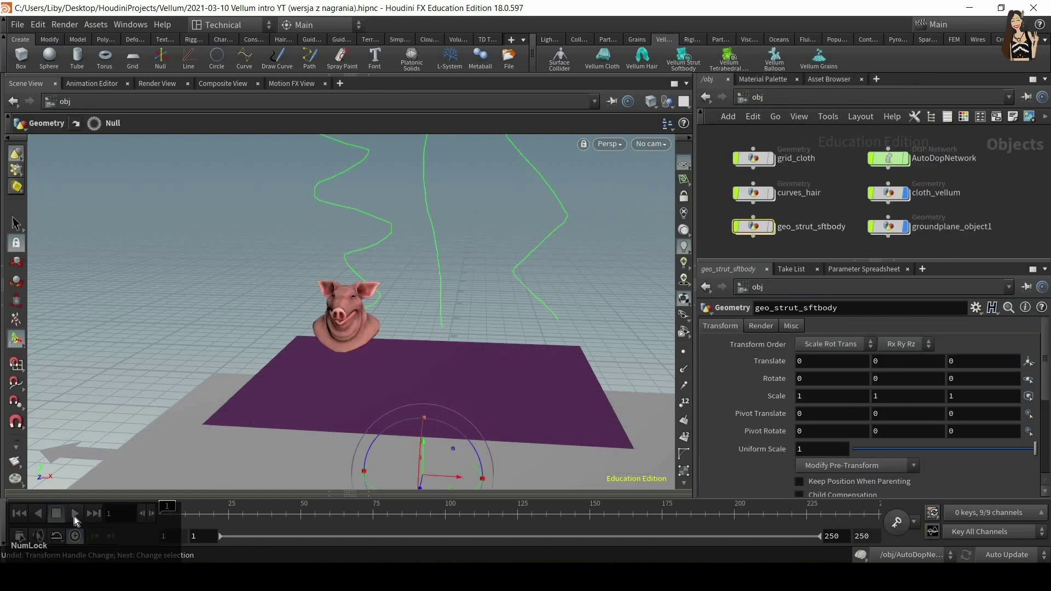
{"action": "left_click", "coordinate": [74, 517]}
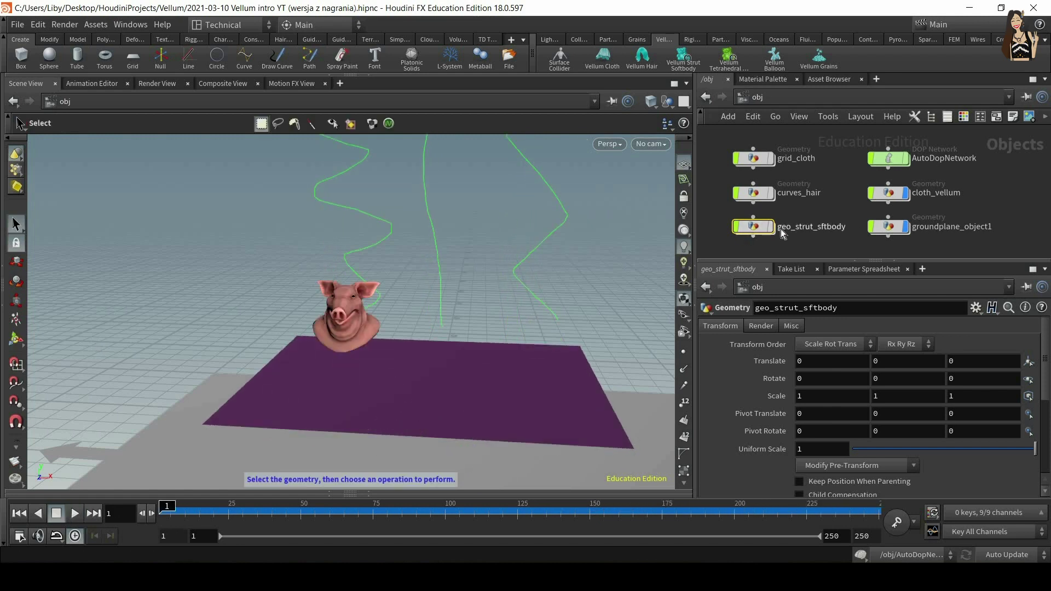
{"action": "right_click_drag", "start_coordinate": [364, 309], "coordinate": [398, 296], "text": "alt"}
{"action": "mouse_move", "coordinate": [361, 300]}
{"action": "left_mouse_down", "text": "alt"}
{"action": "mouse_move", "coordinate": [383, 306]}
{"action": "mouse_move", "coordinate": [357, 304]}
{"action": "left_mouse_up", "text": "alt"}
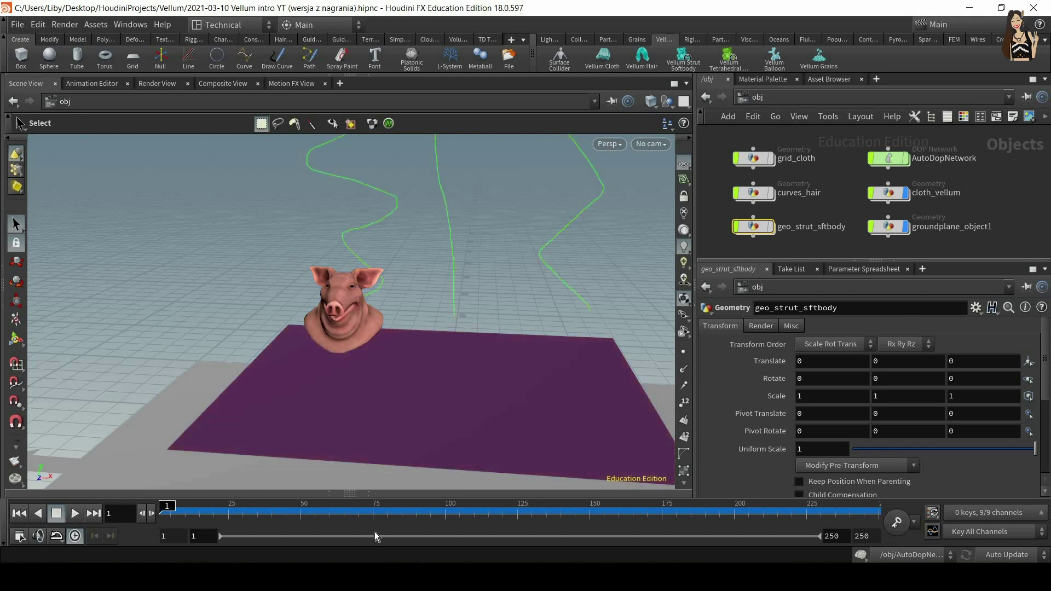
Step: Open the geo_strut_sftbody network, enlarge the network view and select the stretchcloth_constraints node
{"action": "left_click", "coordinate": [756, 231]}
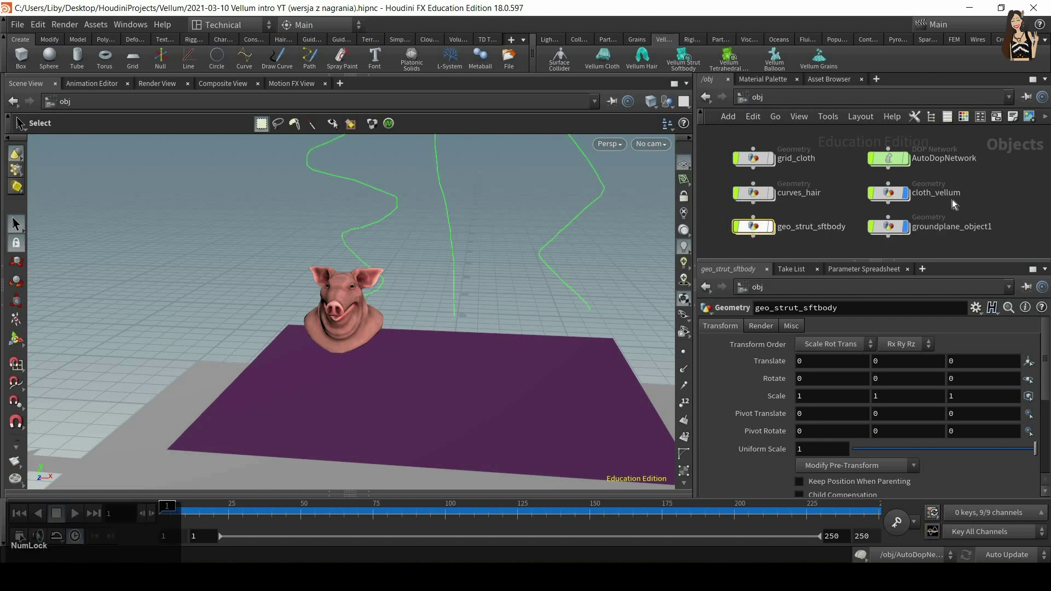
{"action": "double_click", "coordinate": [755, 229]}
{"action": "scroll", "coordinate": [913, 245], "scroll_direction": "down", "scroll_amount": 2}
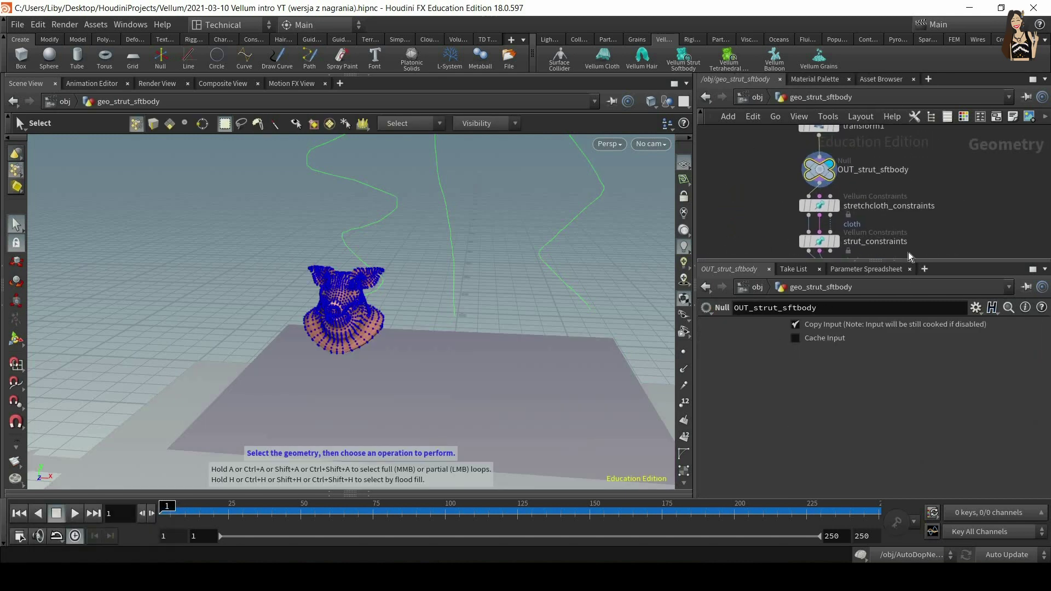
{"action": "left_click_drag", "start_coordinate": [892, 262], "coordinate": [892, 295]}
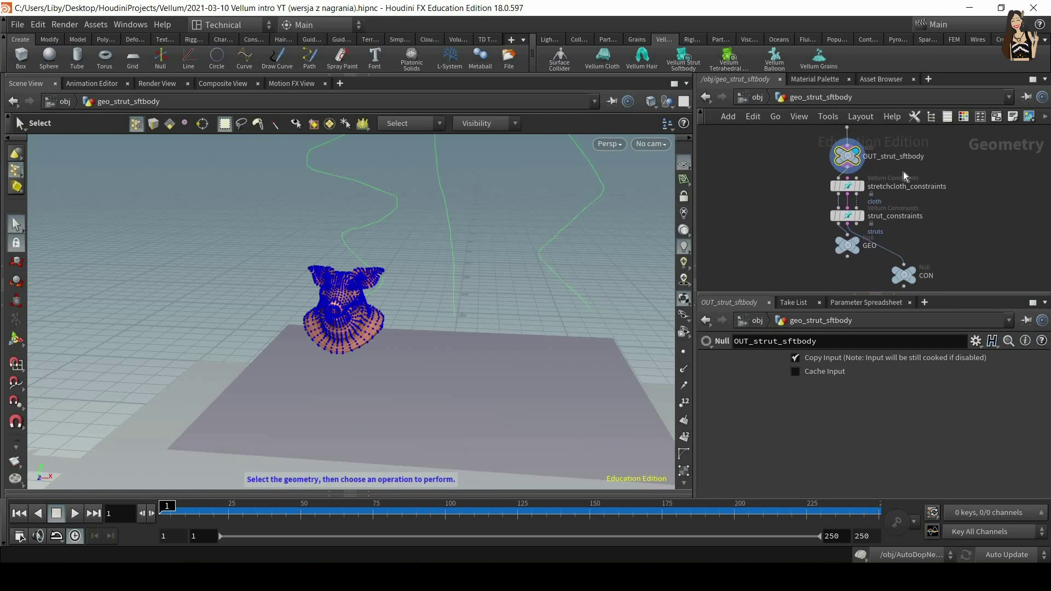
{"action": "scroll", "coordinate": [909, 216], "scroll_direction": "up", "scroll_amount": 2}
{"action": "left_click_drag", "start_coordinate": [786, 177], "coordinate": [928, 192]}
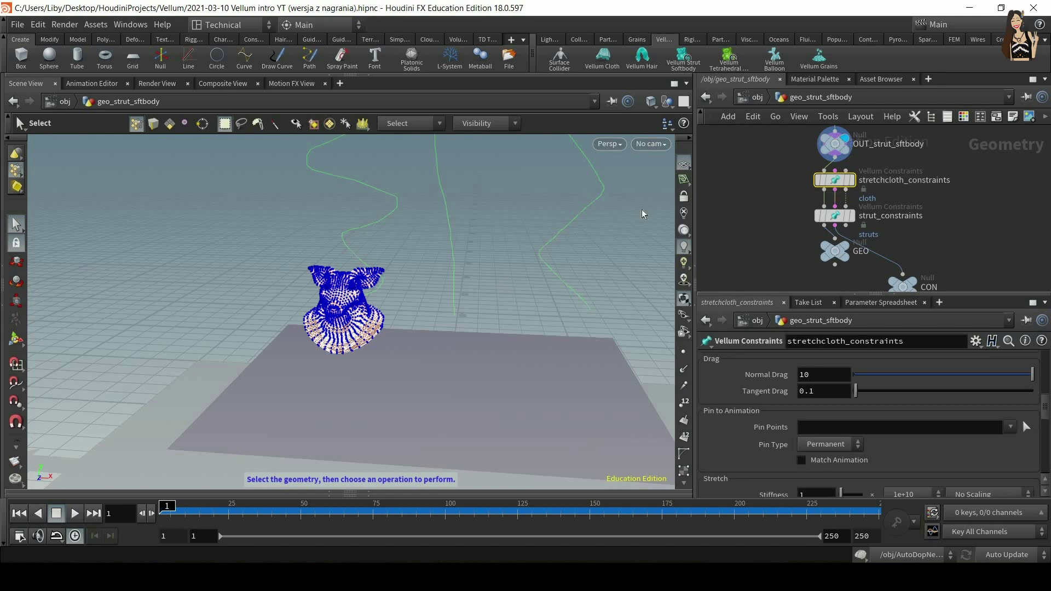
Step: Switch to primitive selection and examine the cloth constraint lines on the pig head up close
{"action": "right_click_drag", "start_coordinate": [351, 187], "coordinate": [157, 171], "text": "alt"}
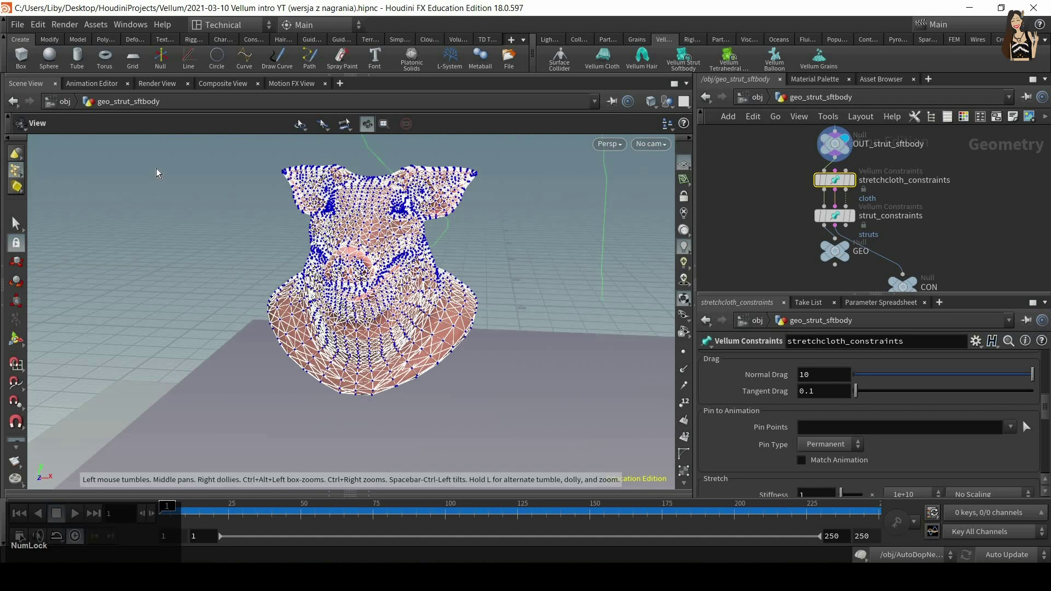
{"action": "left_click", "coordinate": [170, 123]}
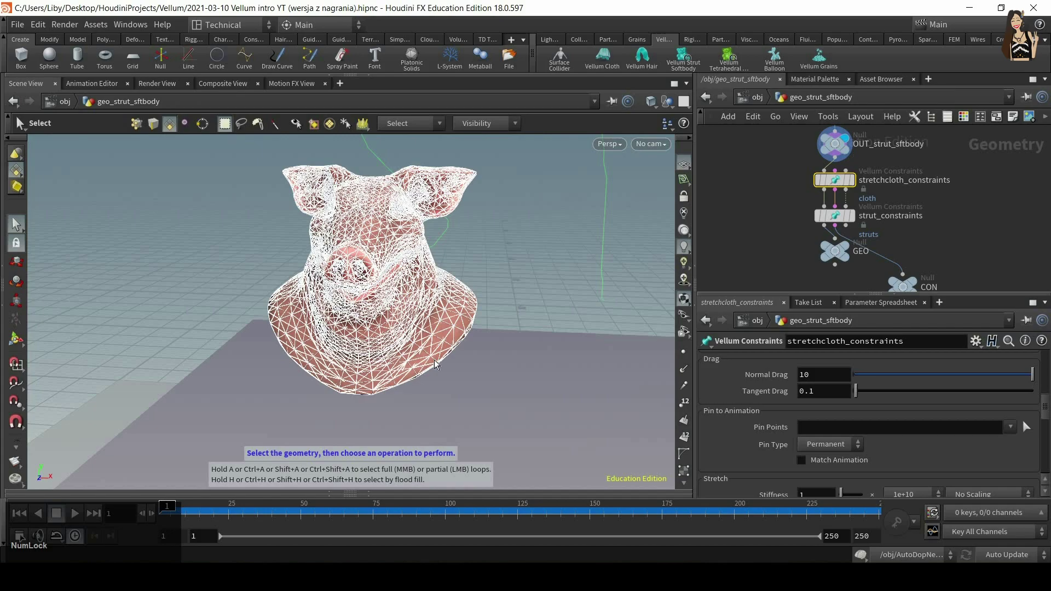
{"action": "right_click_drag", "start_coordinate": [364, 206], "coordinate": [362, 295], "text": "alt"}
{"action": "mouse_move", "coordinate": [362, 295]}
{"action": "left_mouse_down", "text": "alt"}
{"action": "mouse_move", "coordinate": [358, 230]}
{"action": "mouse_move", "coordinate": [360, 305]}
{"action": "left_mouse_up", "text": "alt"}
{"action": "right_click_drag", "start_coordinate": [359, 304], "coordinate": [376, 235], "text": "alt"}
{"action": "left_click_drag", "start_coordinate": [375, 235], "coordinate": [379, 278], "text": "alt"}
{"action": "right_click_drag", "start_coordinate": [380, 234], "coordinate": [386, 282], "text": "alt"}
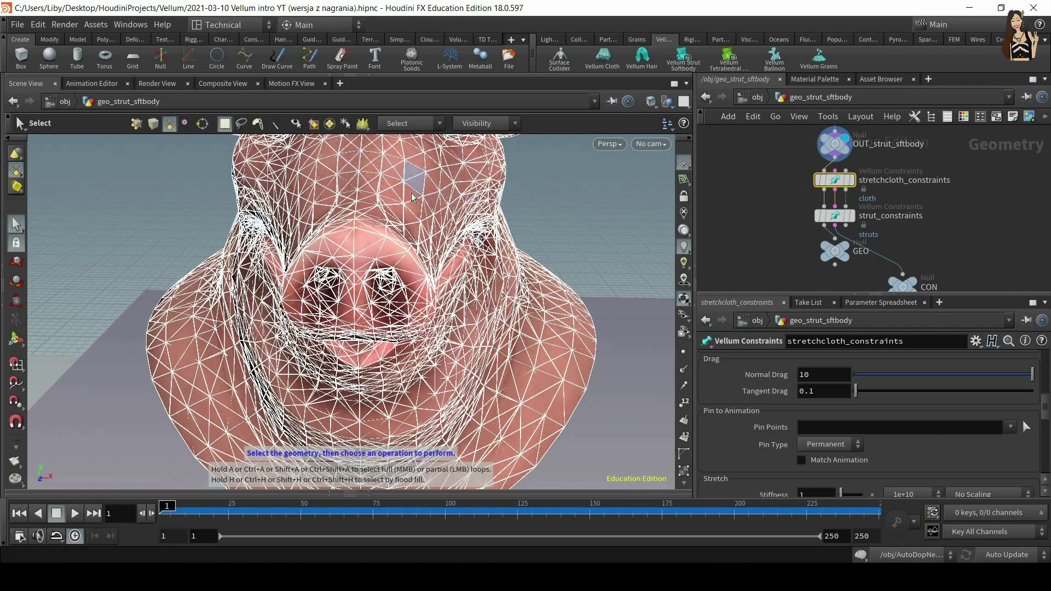
{"action": "right_click_drag", "start_coordinate": [528, 242], "coordinate": [351, 273], "text": "alt"}
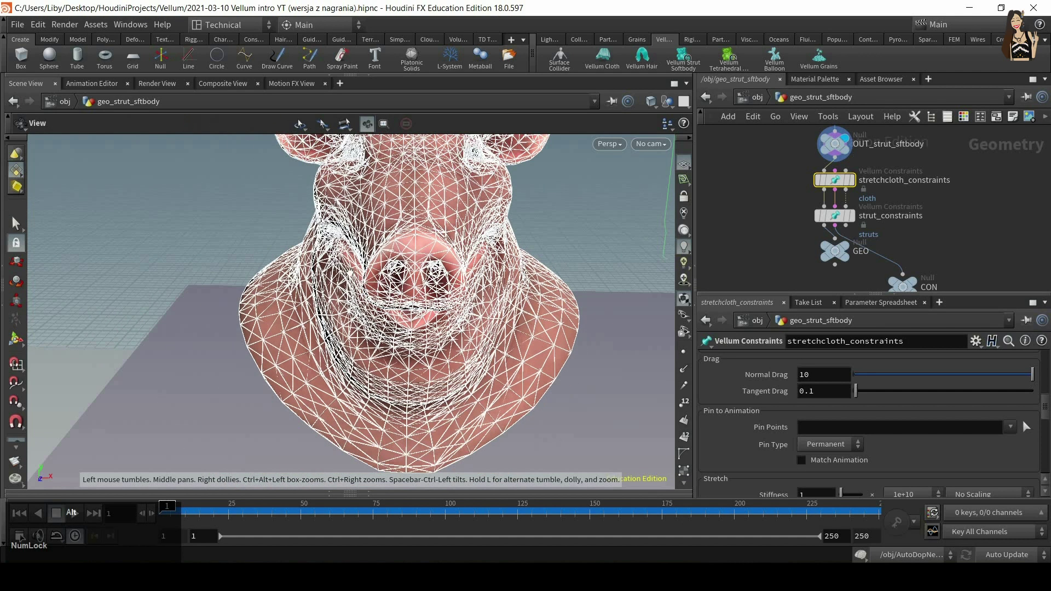
{"action": "mouse_move", "coordinate": [419, 269]}
{"action": "left_mouse_down", "text": "alt"}
{"action": "mouse_move", "coordinate": [492, 183]}
{"action": "mouse_move", "coordinate": [424, 236]}
{"action": "mouse_move", "coordinate": [429, 269]}
{"action": "left_mouse_up", "text": "alt"}
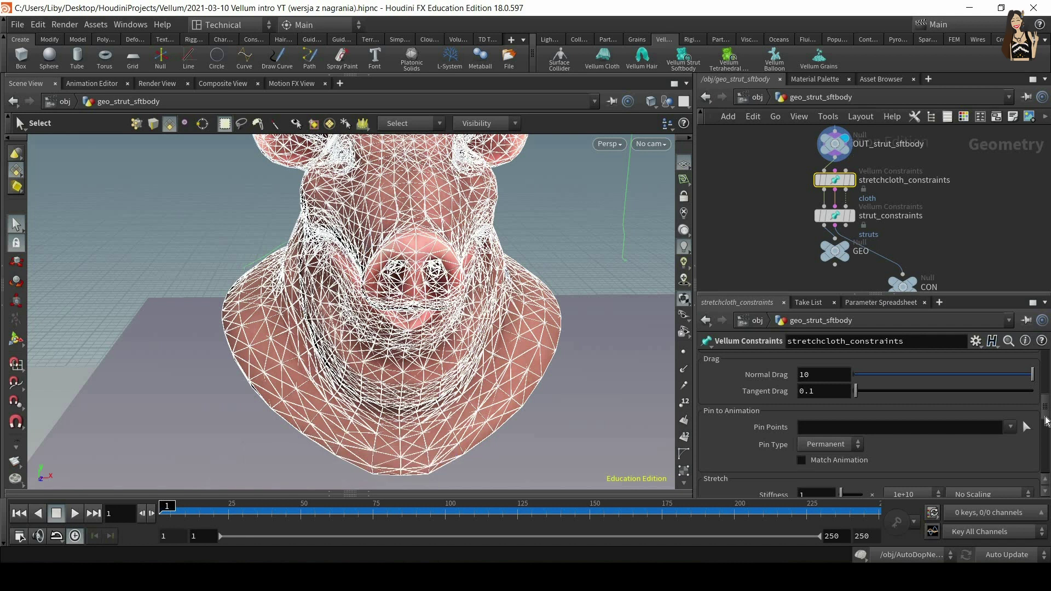
Step: Review the Constraint Type and Stretch Type of stretchcloth_constraints and select the strut_constraints node to show its struts
{"action": "scroll", "coordinate": [1046, 364], "scroll_direction": "up", "scroll_amount": 5}
{"action": "scroll", "coordinate": [1043, 372], "scroll_direction": "up", "scroll_amount": 2}
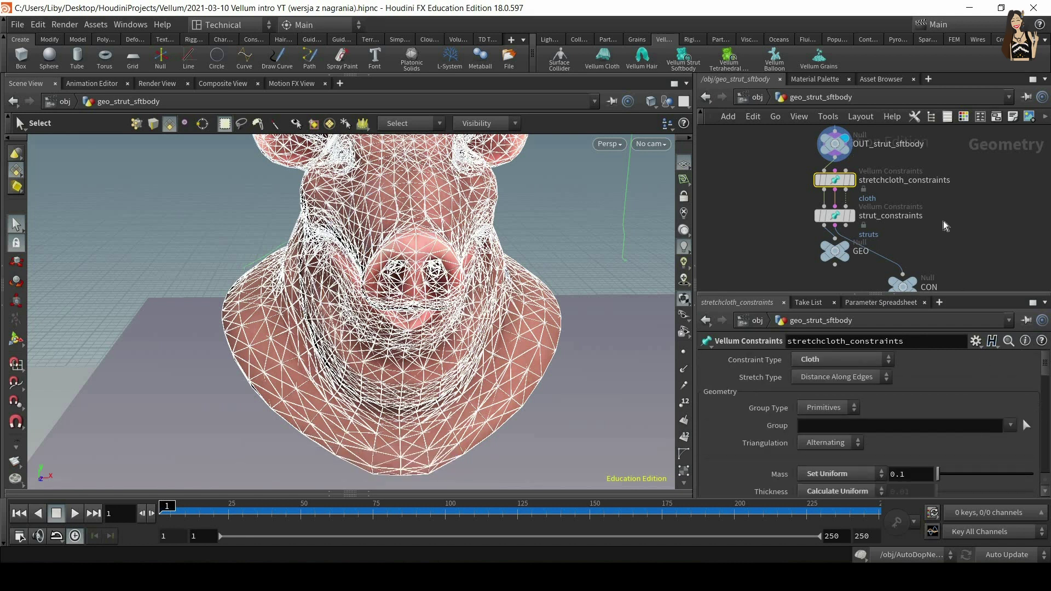
{"action": "left_click_drag", "start_coordinate": [946, 207], "coordinate": [793, 232]}
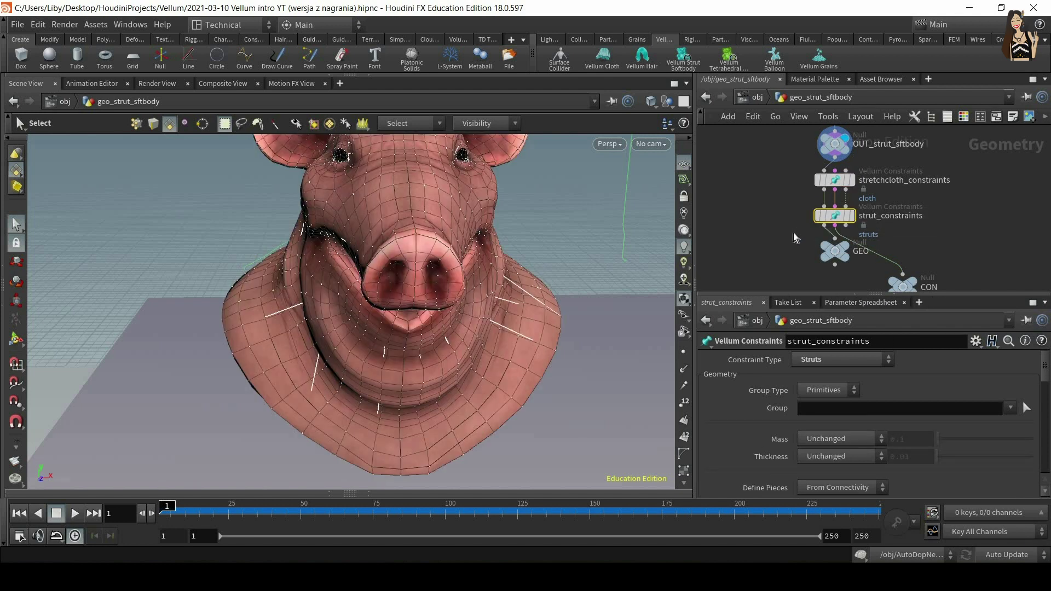
Step: Show the scene in Wireframe shading and examine the strut constraints inside the pig head from another angle
{"action": "left_click", "coordinate": [654, 104]}
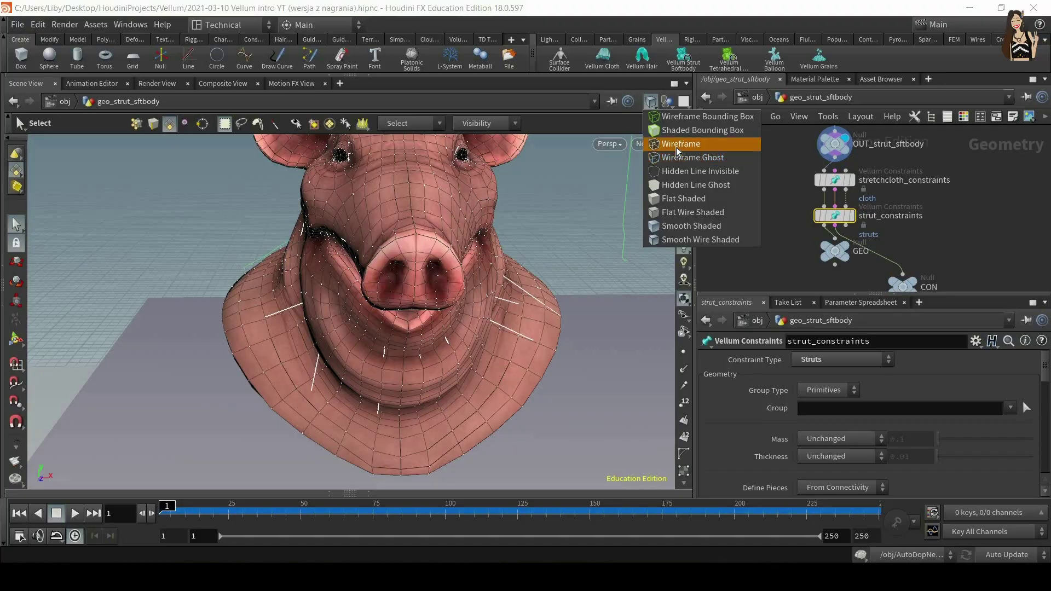
{"action": "left_click", "coordinate": [676, 149]}
{"action": "left_click_drag", "start_coordinate": [567, 261], "coordinate": [381, 281], "text": "alt"}
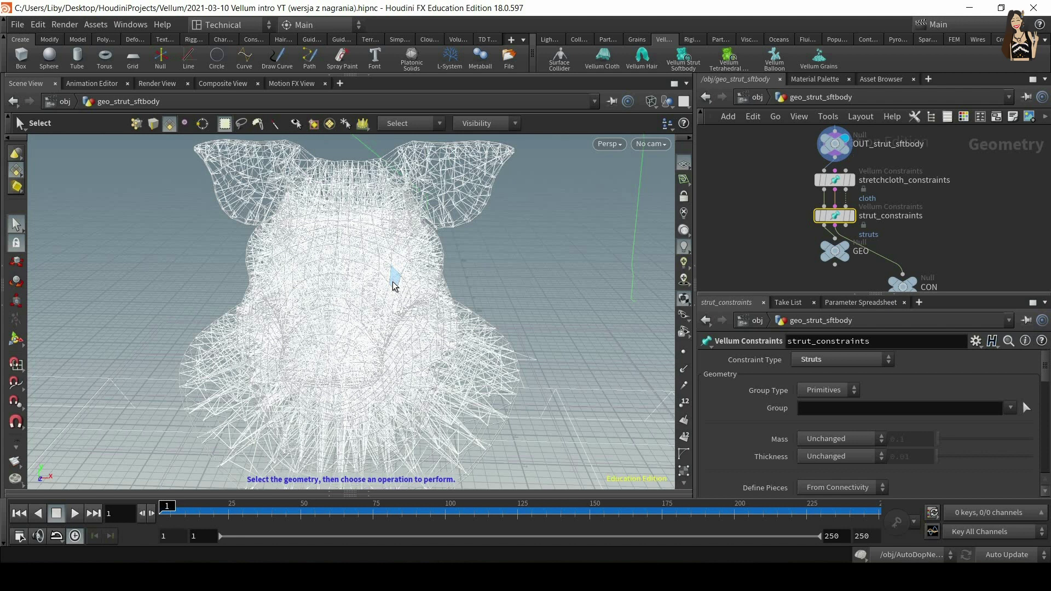
{"action": "left_click_drag", "start_coordinate": [1045, 367], "coordinate": [758, 426]}
Step: Arrange the GEO and CON null nodes side by side below strut_constraints in the network
{"action": "scroll", "coordinate": [994, 459], "scroll_direction": "up", "scroll_amount": 5}
{"action": "key", "text": "l"}
{"action": "left_click_drag", "start_coordinate": [904, 280], "coordinate": [903, 268]}
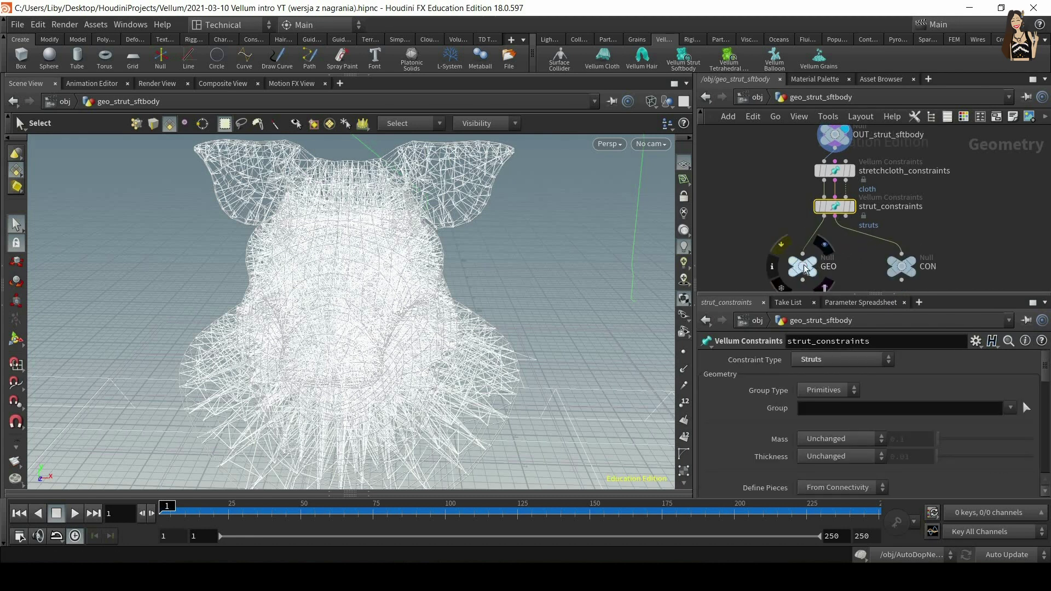
{"action": "left_click_drag", "start_coordinate": [903, 269], "coordinate": [892, 269]}
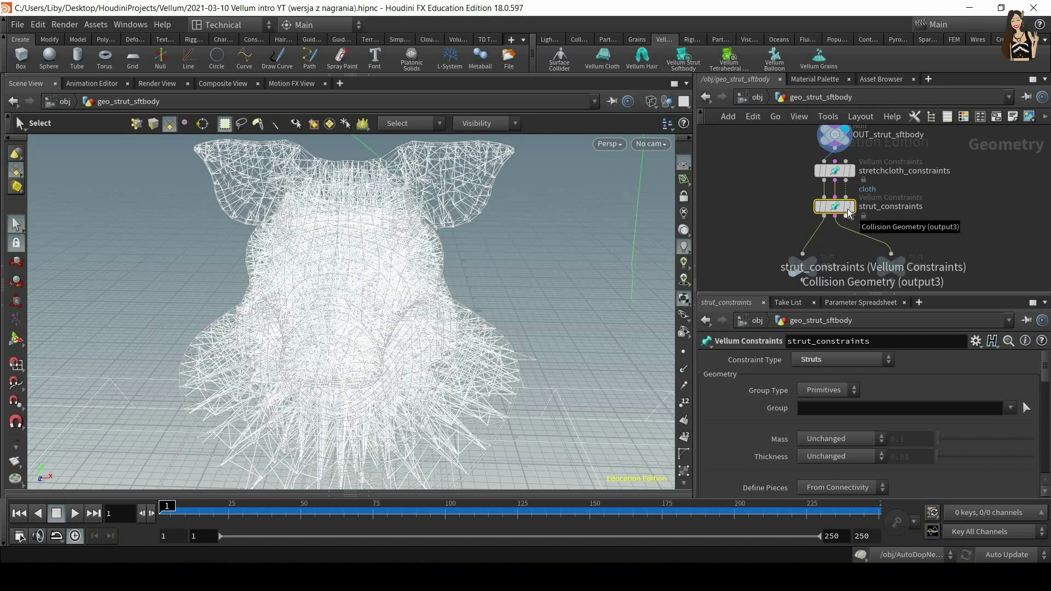
Step: At object level, add a Geometry node below geo_strut_sftbody and rename it geo_tetra_sftbody
{"action": "left_click", "coordinate": [759, 98]}
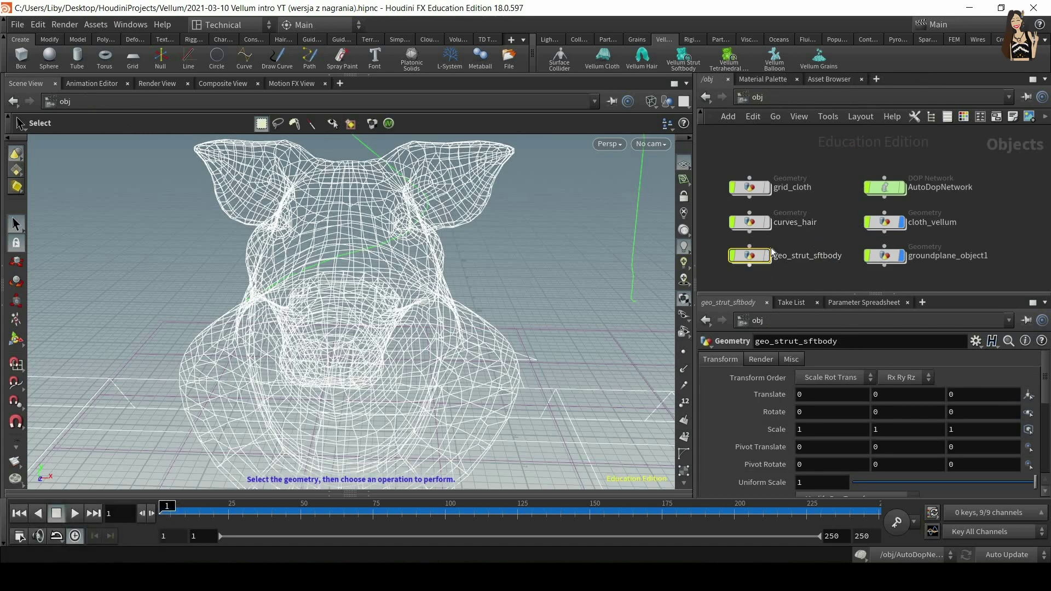
{"action": "middle_click_drag", "start_coordinate": [753, 288], "coordinate": [753, 258]}
{"action": "left_click", "coordinate": [743, 253]}
{"action": "key", "text": "Tab"}
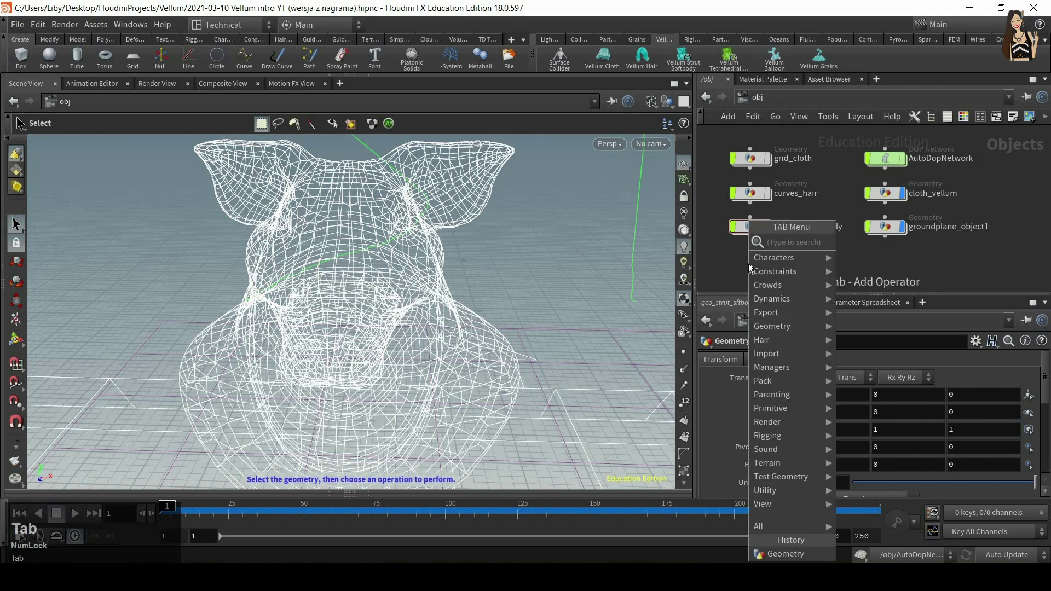
{"action": "key", "text": "Return"}
{"action": "left_click", "coordinate": [748, 264]}
{"action": "left_click", "coordinate": [800, 264]}
{"action": "key", "text": "BackSpace"}
{"action": "type", "text": "_tetra_sftbody"}
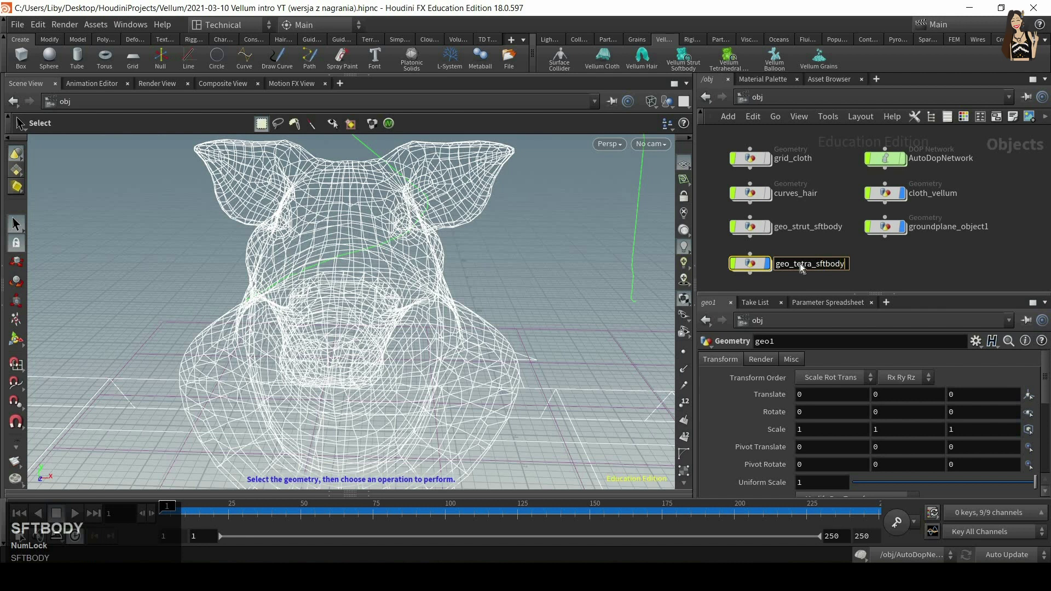
{"action": "key", "text": "Return"}
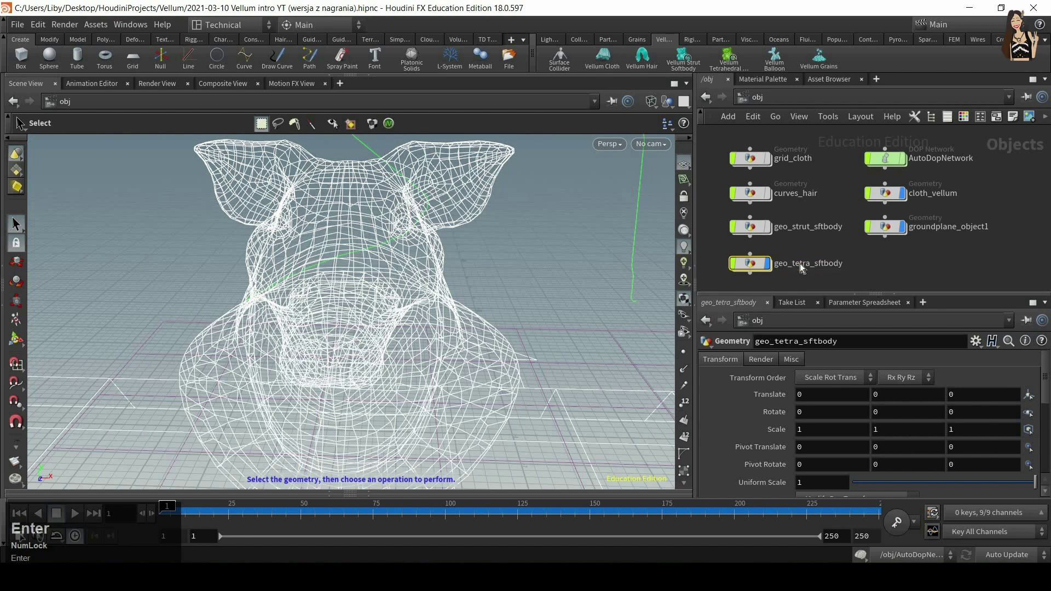
Step: Add a Test Geometry: Pig Head node inside geo_tetra_sftbody
{"action": "double_click", "coordinate": [754, 262]}
{"action": "key", "text": "Tab"}
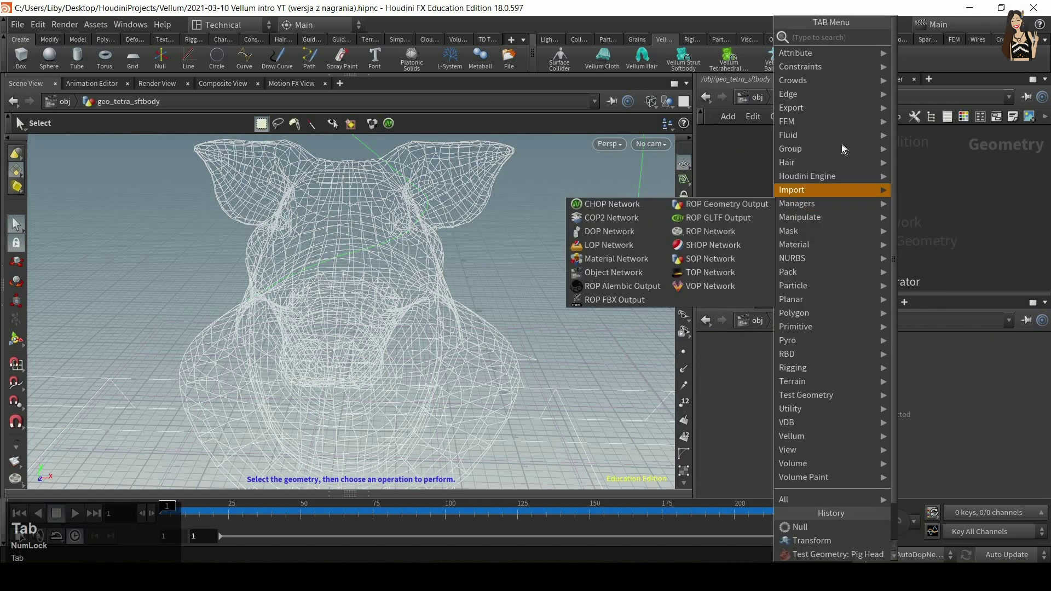
{"action": "mouse_move", "coordinate": [844, 396]}
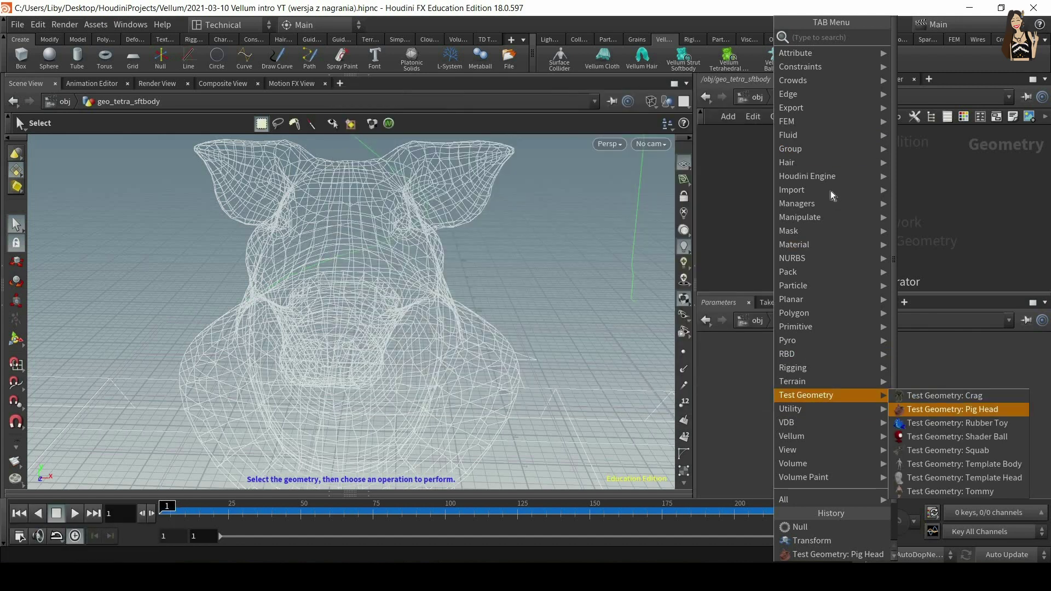
{"action": "left_click", "coordinate": [929, 410]}
{"action": "left_click", "coordinate": [829, 189]}
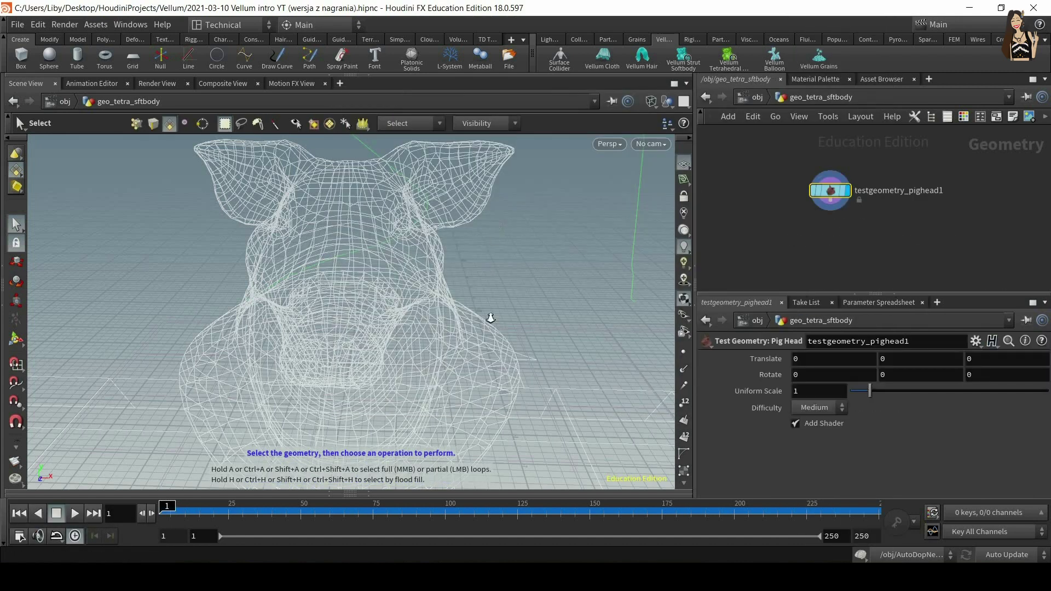
Step: Append a Transform node to the test pig head and move the head beside the existing one, at about X 1.6, Y 5.1
{"action": "right_click_drag", "start_coordinate": [491, 318], "coordinate": [479, 432], "text": "alt"}
{"action": "middle_click_drag", "start_coordinate": [478, 432], "coordinate": [564, 277], "text": "alt"}
{"action": "right_click_drag", "start_coordinate": [563, 277], "coordinate": [427, 303], "text": "alt"}
{"action": "left_click", "coordinate": [833, 209]}
{"action": "key", "text": "Tab"}
{"action": "type", "text": "trans"}
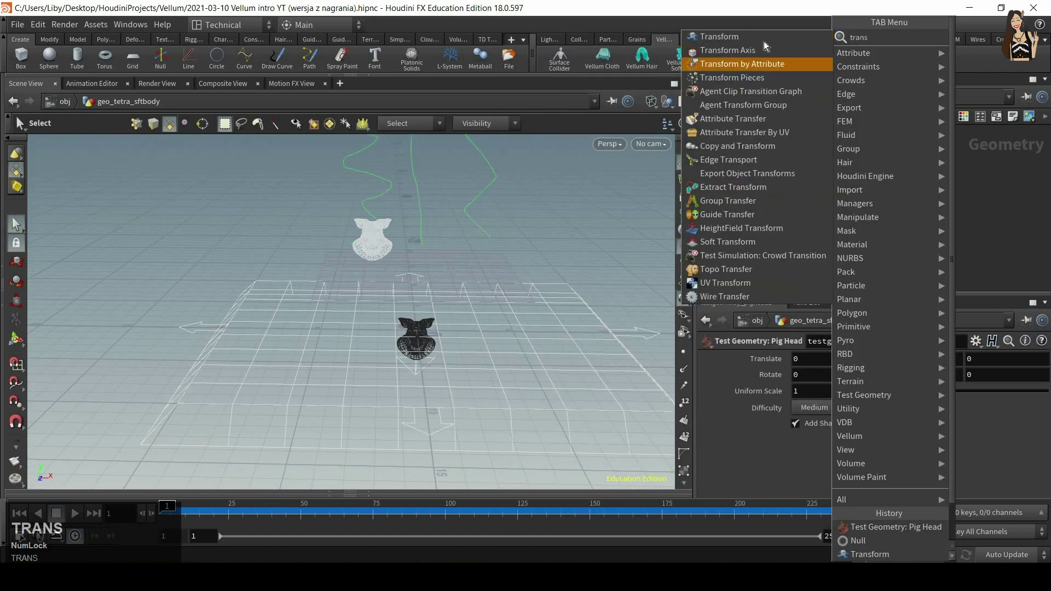
{"action": "left_click", "coordinate": [764, 41]}
{"action": "key", "text": "Return"}
{"action": "left_click_drag", "start_coordinate": [416, 290], "coordinate": [442, 199]}
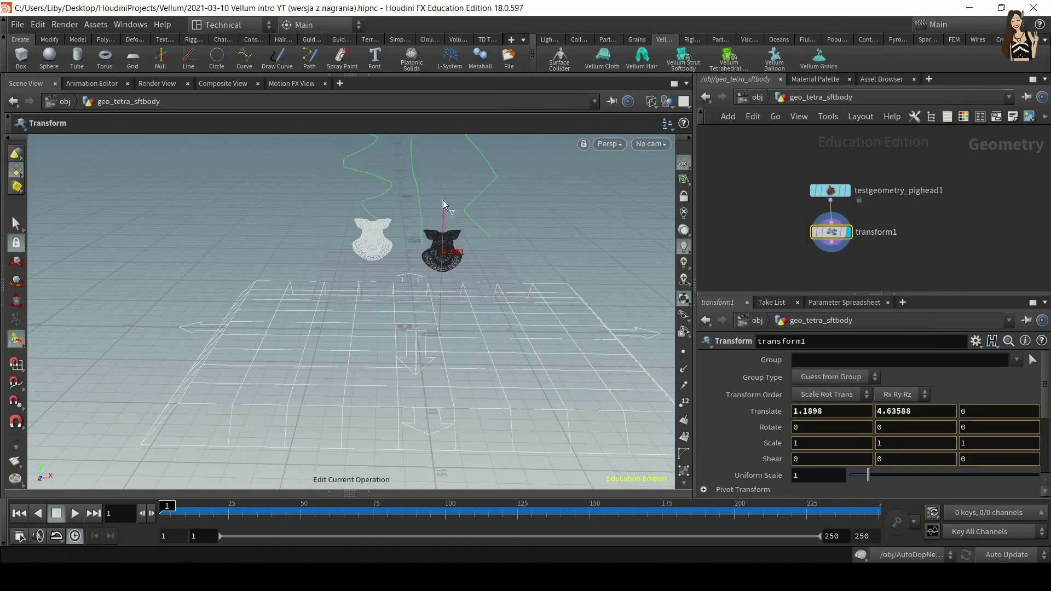
{"action": "key", "text": "Num_Lock"}
Step: Append a Null node below transform1 and name it OUT_tetra_sftbody
{"action": "key", "text": "Tab"}
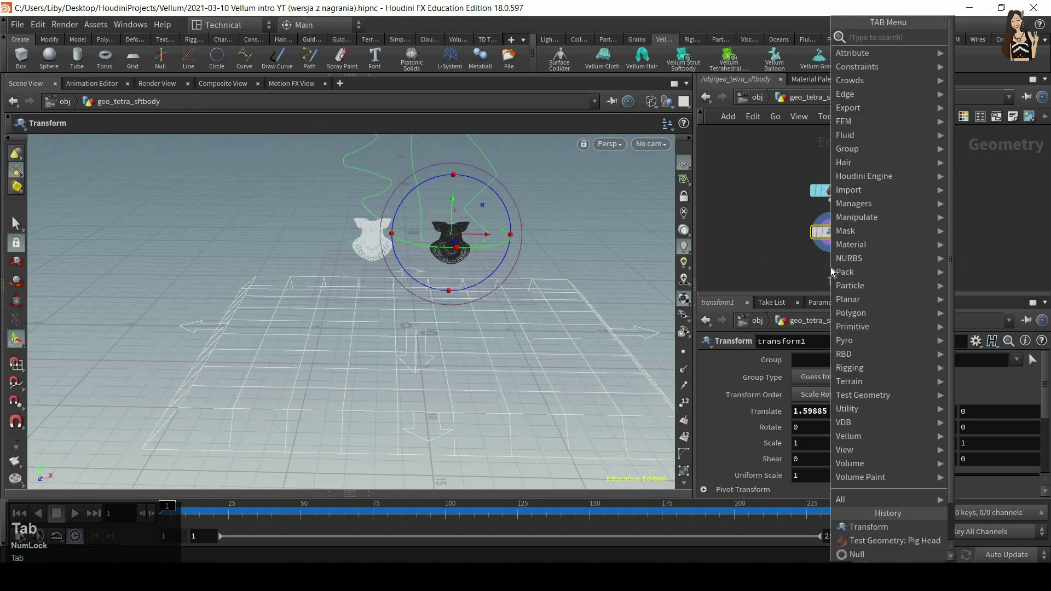
{"action": "type", "text": "null"}
{"action": "key", "text": "Return"}
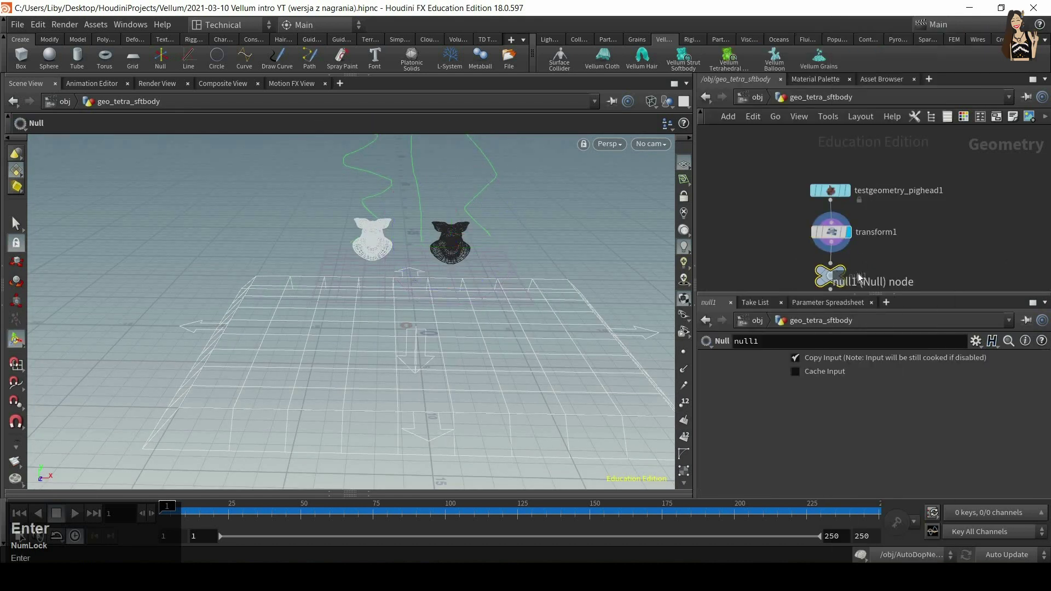
{"action": "double_click", "coordinate": [860, 279]}
{"action": "type", "text": "OUT_tetra_sftbody"}
{"action": "key", "text": "Return"}
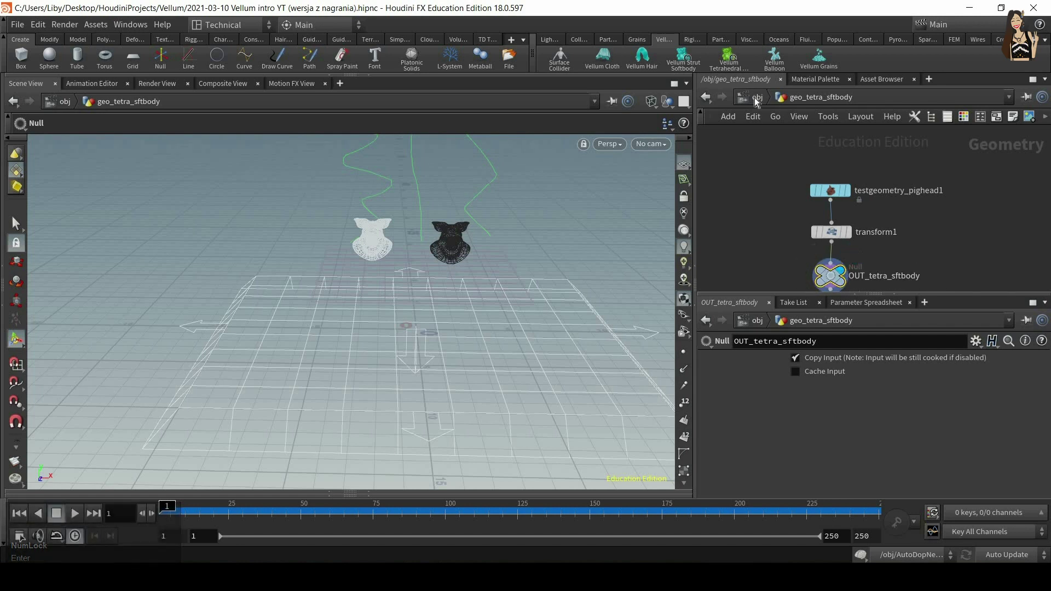
Step: Apply Vellum Tetrahedral Softbody to geo_tetra_sftbody and review its Vellum Source node in AutoDopNetwork
{"action": "key", "text": "u"}
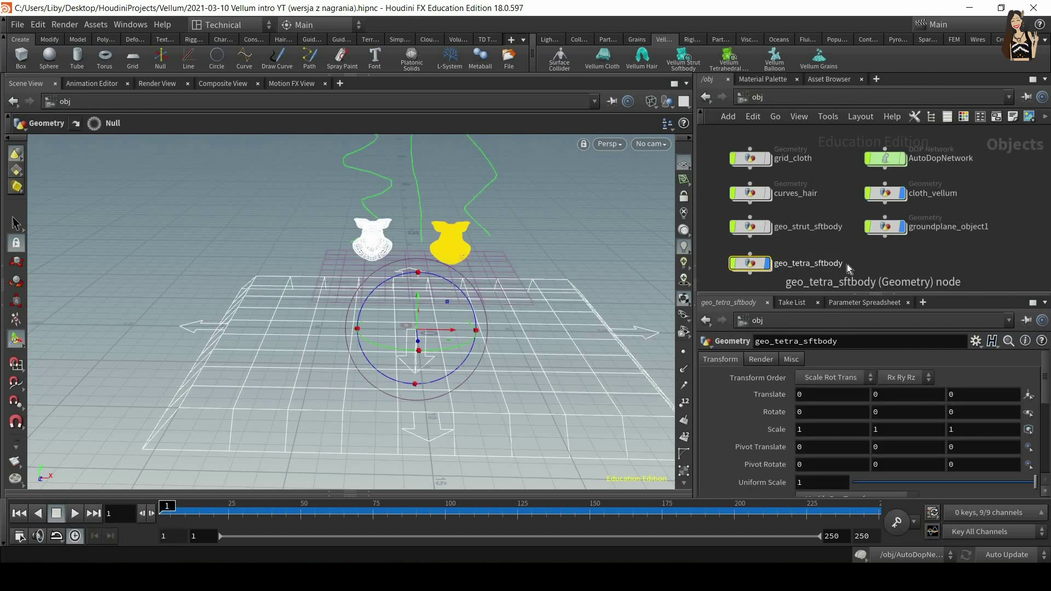
{"action": "left_click", "coordinate": [726, 58]}
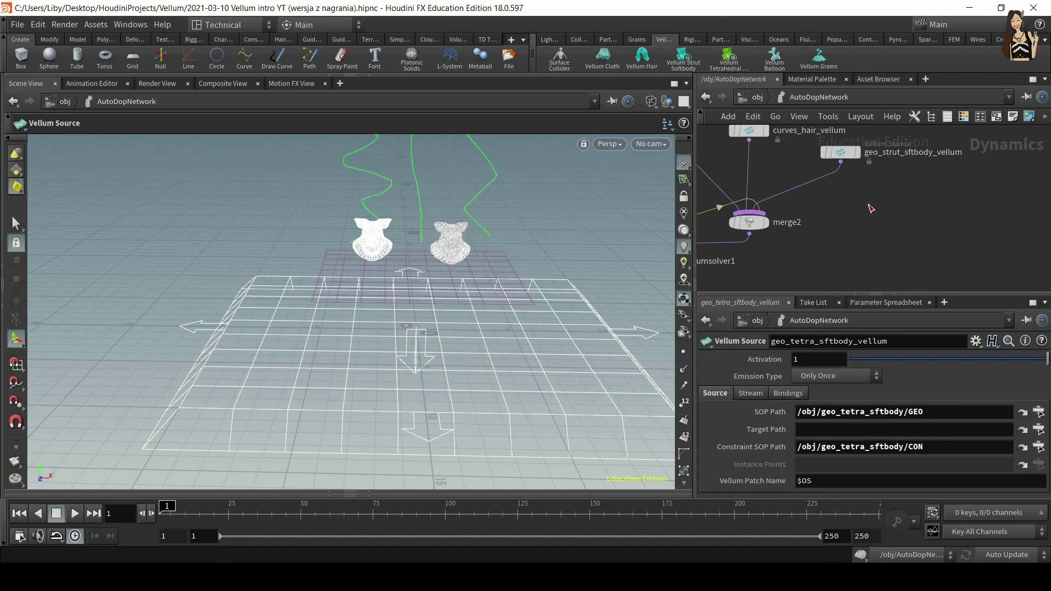
{"action": "key", "text": "h"}
{"action": "middle_click_drag", "start_coordinate": [986, 204], "coordinate": [934, 241]}
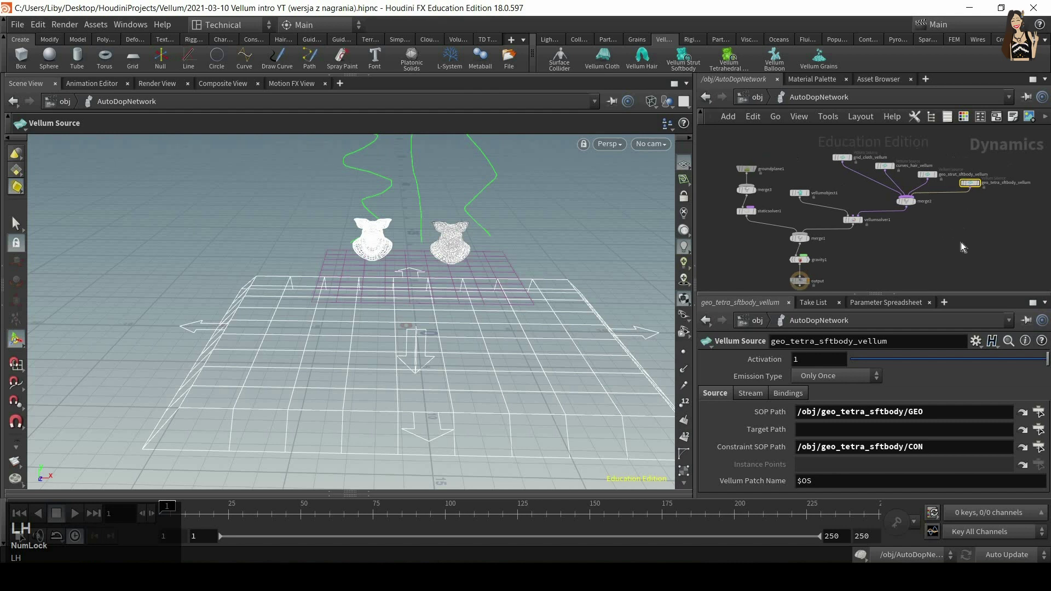
{"action": "scroll", "coordinate": [961, 241], "scroll_direction": "up", "scroll_amount": 3}
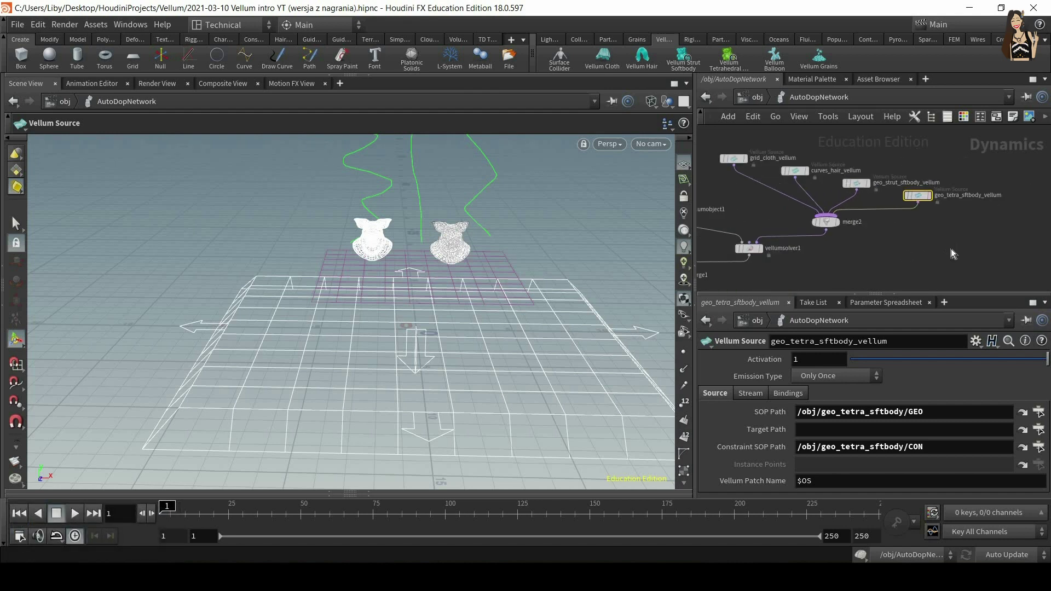
{"action": "left_click_drag", "start_coordinate": [958, 251], "coordinate": [958, 250]}
{"action": "scroll", "coordinate": [957, 241], "scroll_direction": "up", "scroll_amount": 2}
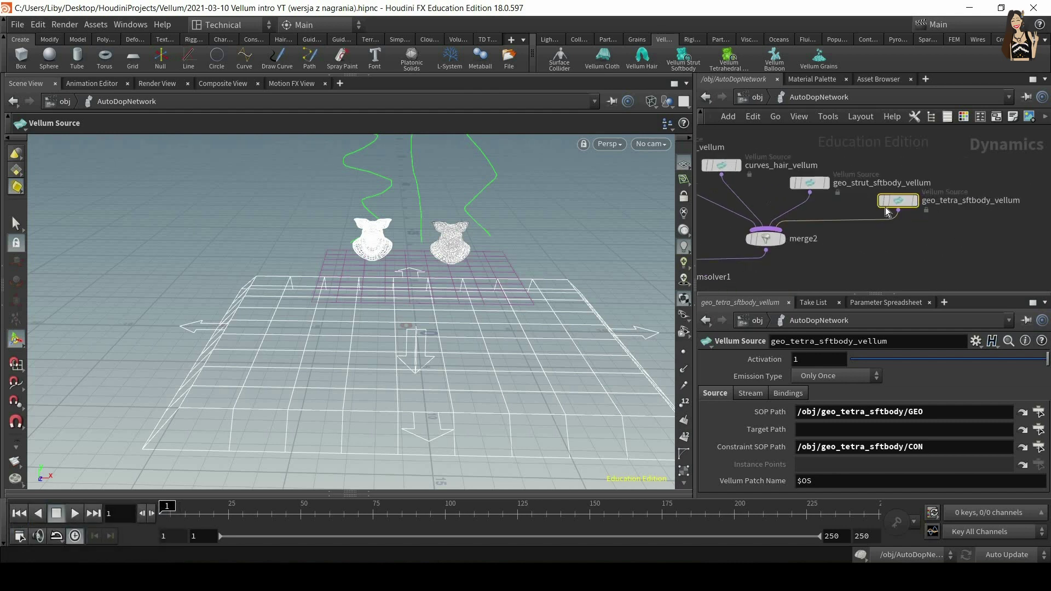
Step: Go into geo_tetra_sftbody and examine the node chain from the pig head to the tetrahedral constraints
{"action": "left_click", "coordinate": [758, 98]}
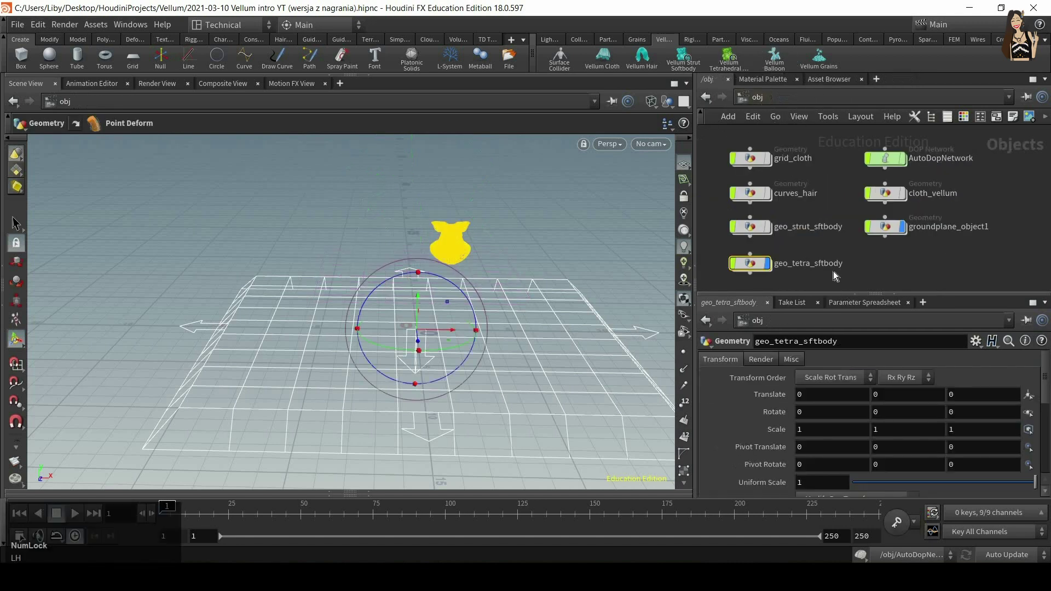
{"action": "mouse_move", "coordinate": [755, 269]}
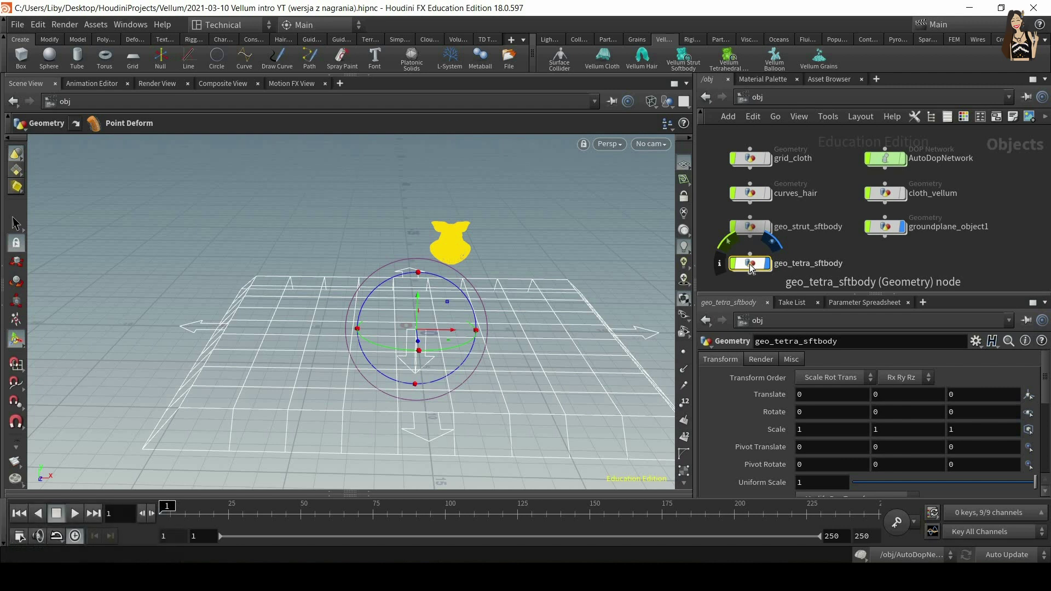
{"action": "double_click", "coordinate": [752, 265]}
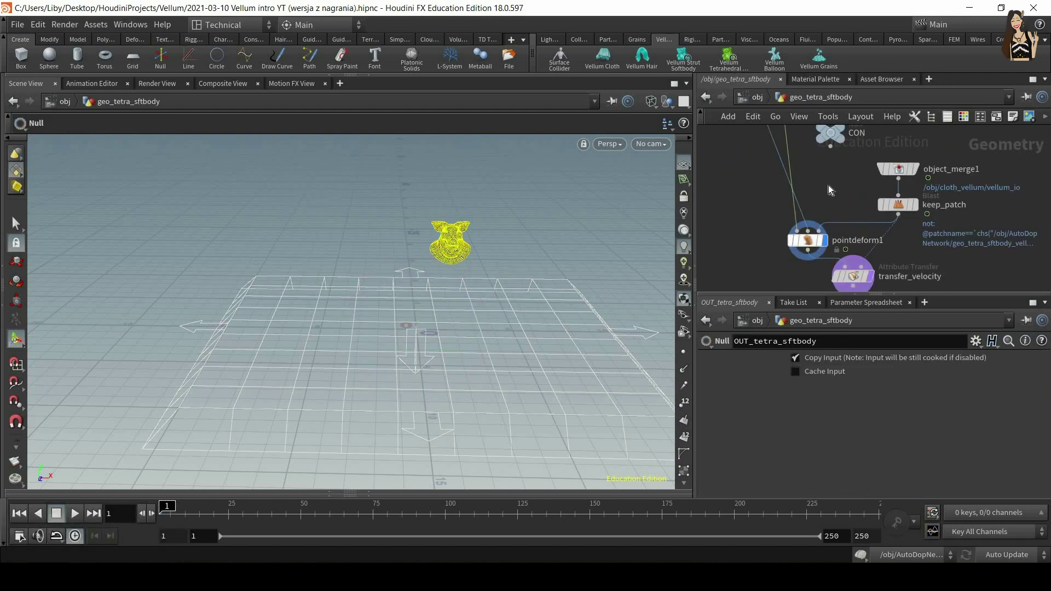
{"action": "middle_click_drag", "start_coordinate": [881, 268], "coordinate": [890, 391]}
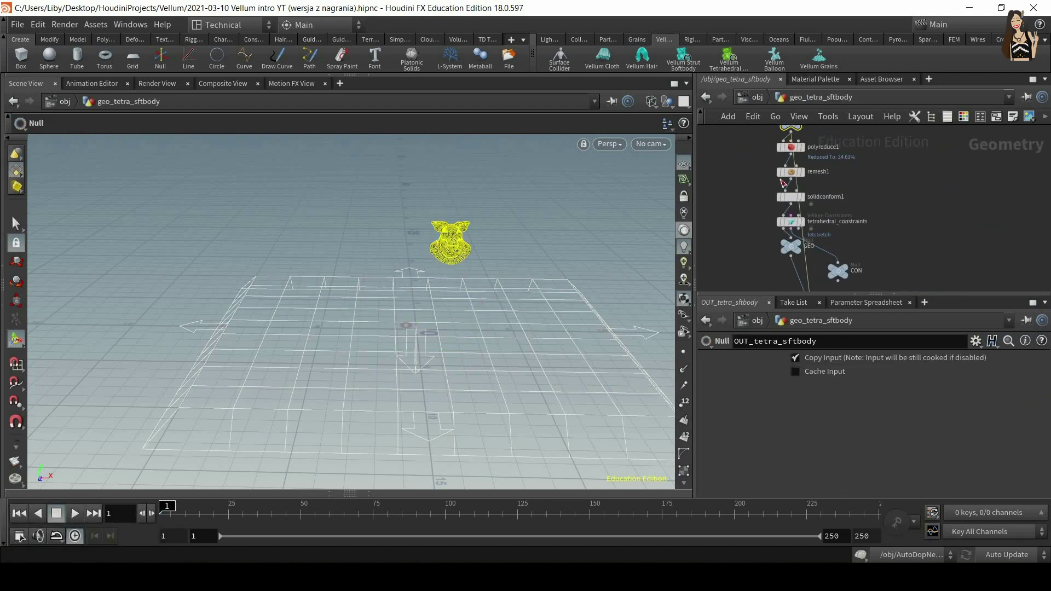
{"action": "middle_click_drag", "start_coordinate": [903, 195], "coordinate": [919, 280]}
{"action": "left_click_drag", "start_coordinate": [898, 152], "coordinate": [803, 239]}
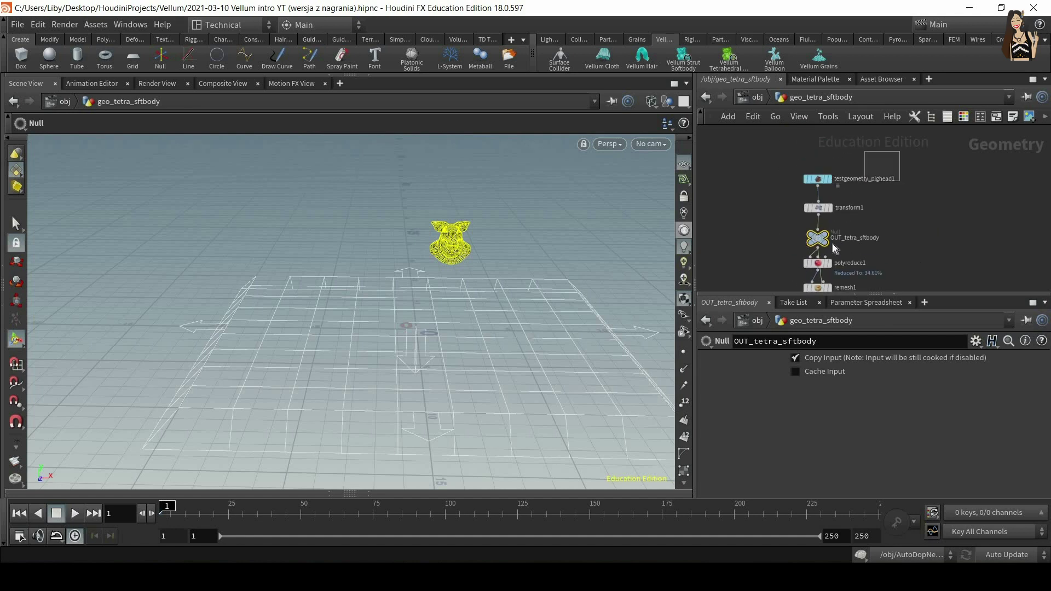
{"action": "middle_click_drag", "start_coordinate": [892, 166], "coordinate": [869, 131]}
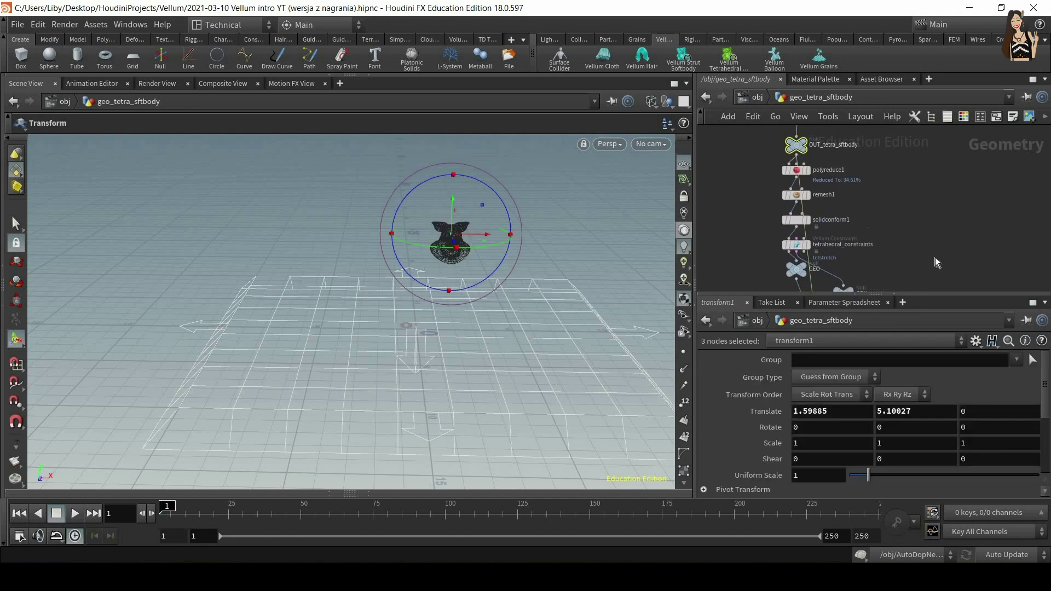
{"action": "scroll", "coordinate": [879, 202], "scroll_direction": "up", "scroll_amount": 2}
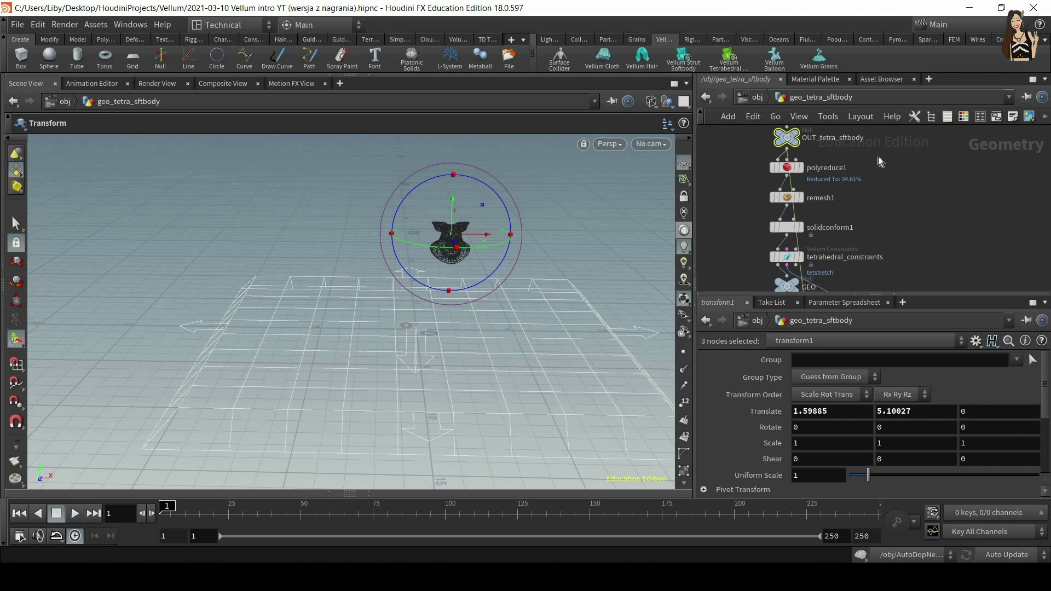
Step: Select the polyreduce1 node and show the pig head close up in Smooth Wire Shaded mode
{"action": "left_click", "coordinate": [787, 167]}
{"action": "right_click_drag", "start_coordinate": [461, 149], "coordinate": [442, 22], "text": "alt"}
{"action": "left_click", "coordinate": [651, 102]}
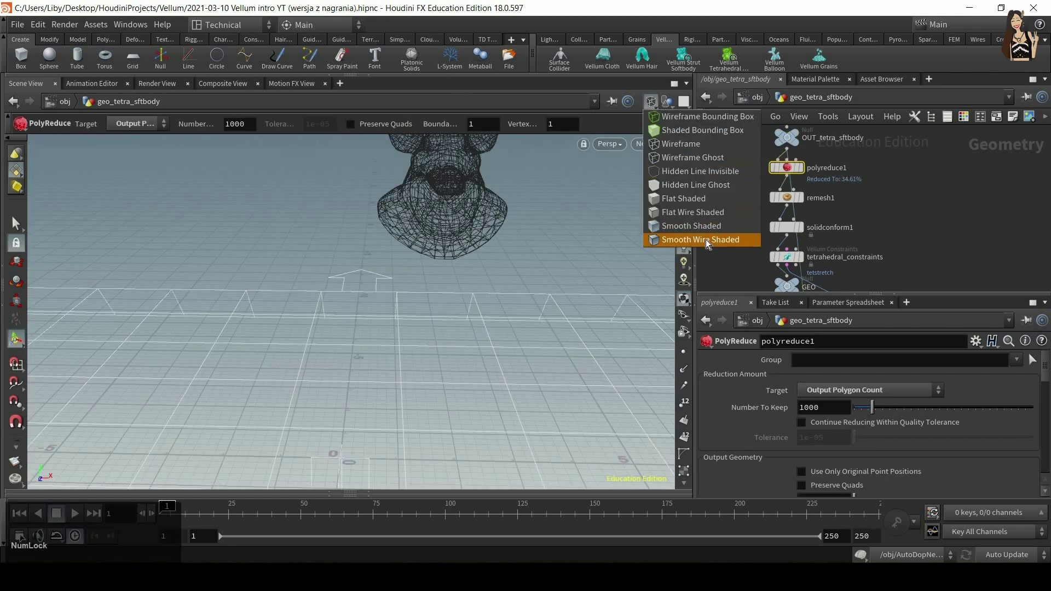
{"action": "left_click", "coordinate": [706, 241]}
{"action": "middle_click_drag", "start_coordinate": [512, 189], "coordinate": [492, 263], "text": "alt"}
{"action": "right_click_drag", "start_coordinate": [492, 263], "coordinate": [811, 156], "text": "alt"}
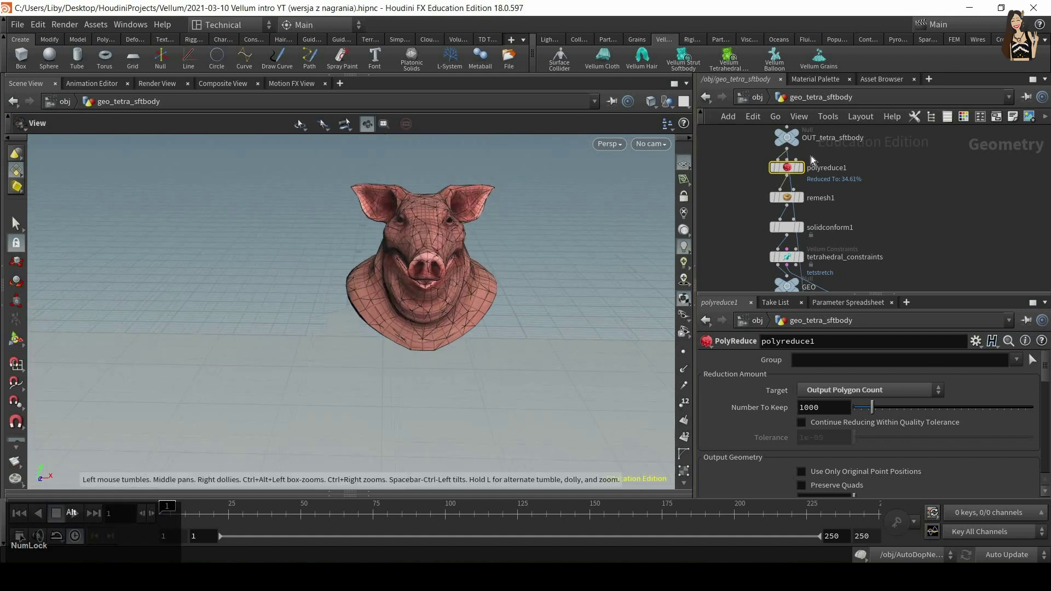
Step: Check the pointdeform1 end of the node chain, then display the polyreduce1 result
{"action": "scroll", "coordinate": [824, 230], "scroll_direction": "down", "scroll_amount": 5}
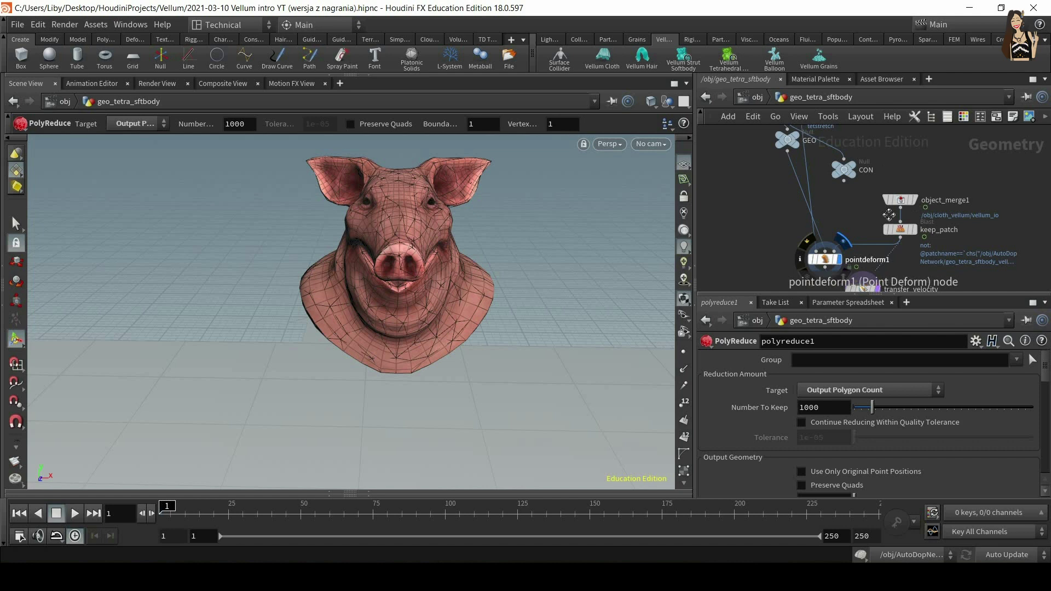
{"action": "scroll", "coordinate": [903, 198], "scroll_direction": "up", "scroll_amount": 3}
{"action": "middle_click_drag", "start_coordinate": [903, 197], "coordinate": [903, 242]}
{"action": "middle_click_drag", "start_coordinate": [837, 220], "coordinate": [844, 257]}
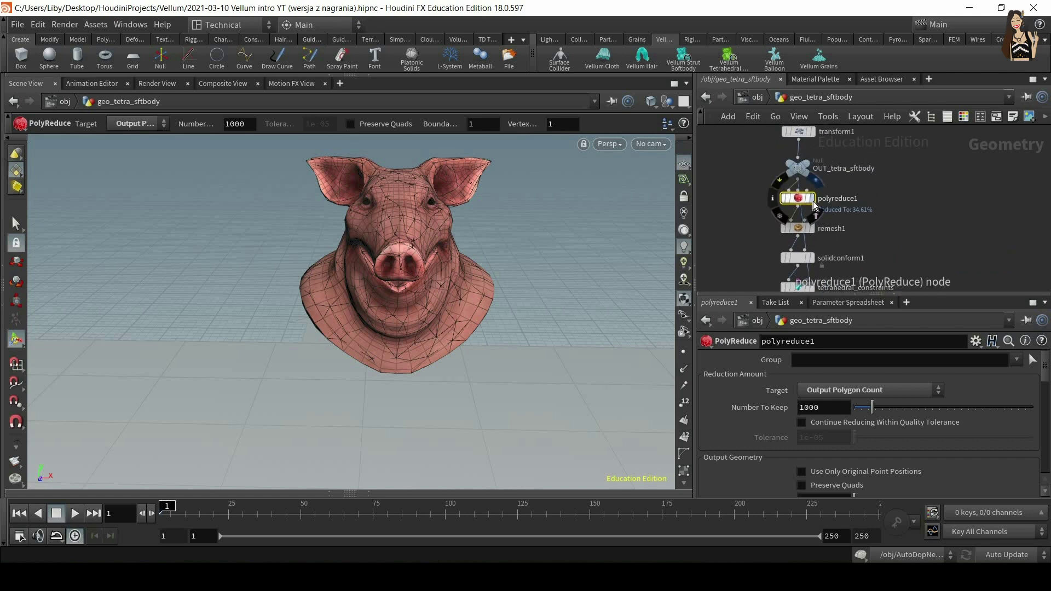
{"action": "key", "text": "Num_Lock"}
{"action": "left_click", "coordinate": [813, 202]}
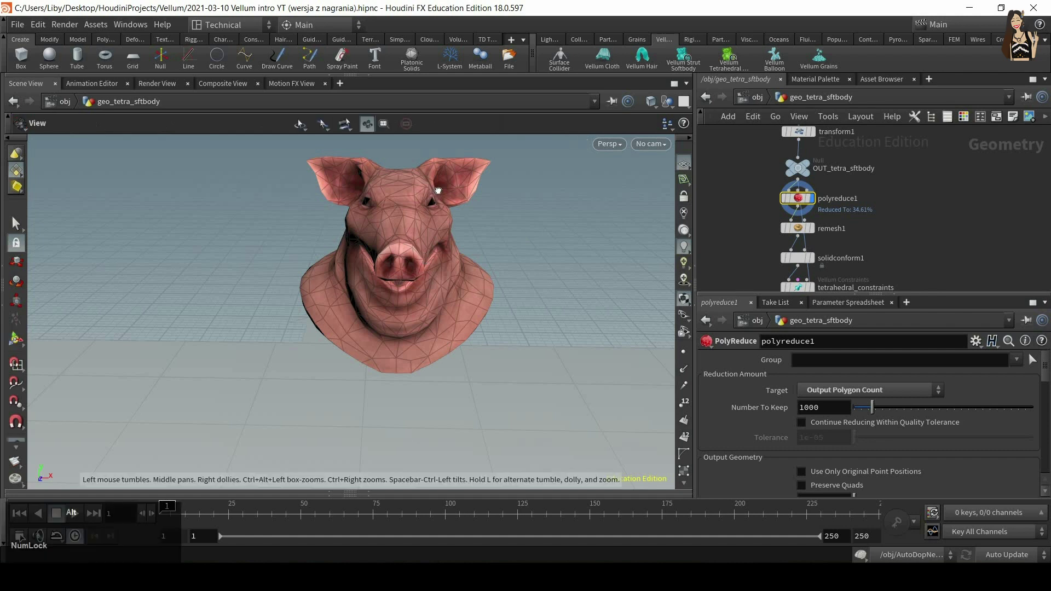
Step: Try lowering polyreduce1's Number To Keep to 124 polygons on the pig head
{"action": "right_click_drag", "start_coordinate": [436, 192], "coordinate": [438, 164], "text": "alt"}
{"action": "left_click_drag", "start_coordinate": [438, 164], "coordinate": [440, 206], "text": "alt"}
{"action": "mouse_move", "coordinate": [872, 408]}
{"action": "left_mouse_down"}
{"action": "mouse_move", "coordinate": [855, 413]}
{"action": "mouse_move", "coordinate": [919, 413]}
{"action": "mouse_move", "coordinate": [857, 410]}
{"action": "left_mouse_up"}
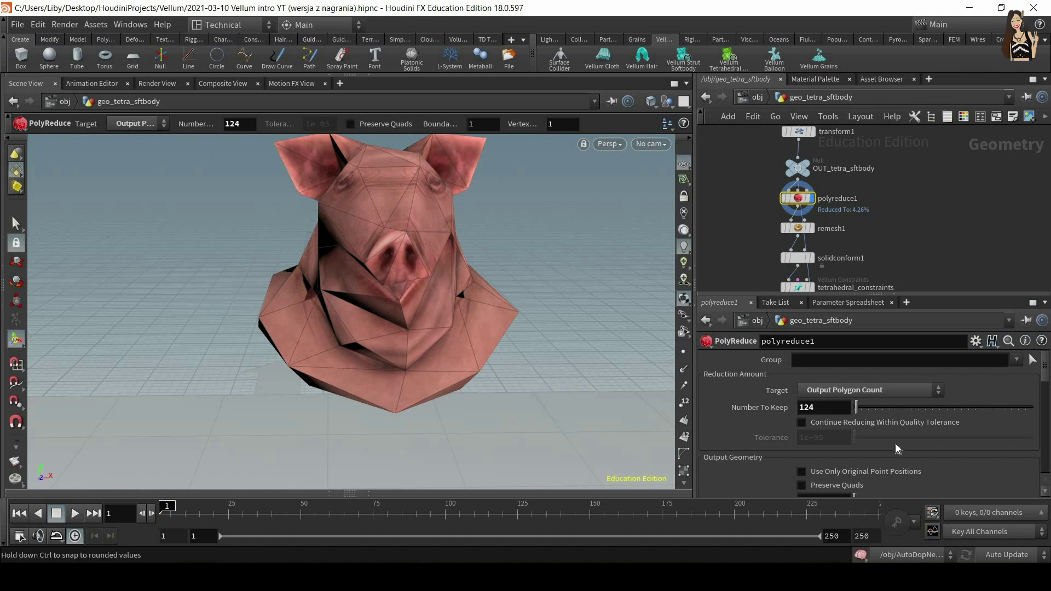
{"action": "key", "text": "ctrl+z"}
Step: Display the result of the remesh1 node
{"action": "left_click", "coordinate": [813, 229]}
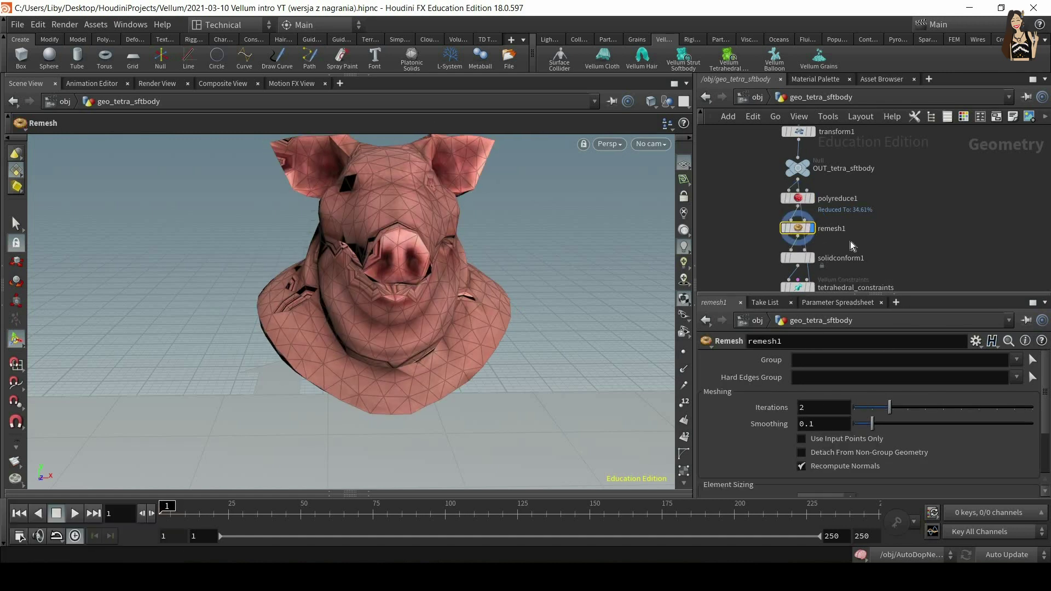
Step: Display the result of the solidconform1 node and select it to show its parameters
{"action": "middle_click_drag", "start_coordinate": [894, 192], "coordinate": [894, 131]}
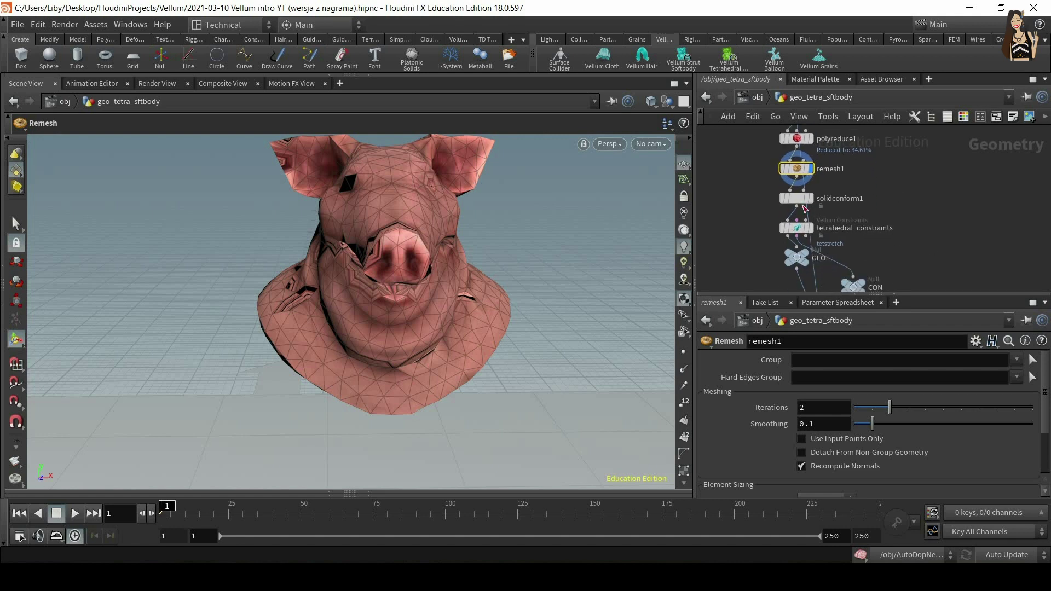
{"action": "key", "text": "r"}
{"action": "left_click", "coordinate": [796, 197]}
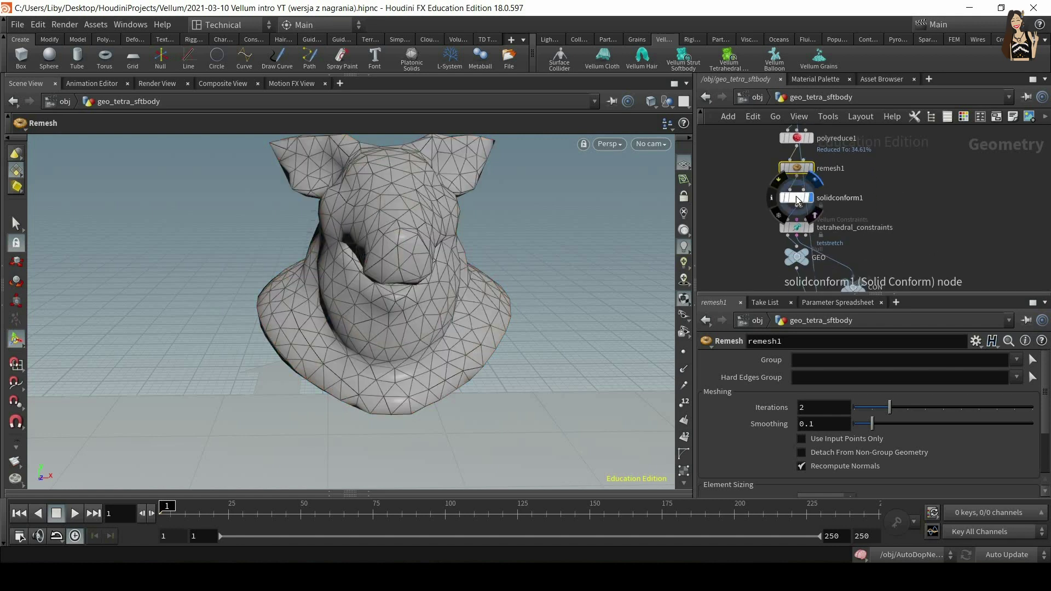
{"action": "left_click", "coordinate": [796, 197]}
Step: Display the tetrahedral_constraints result and examine its mesh on the pig head up close
{"action": "middle_click_drag", "start_coordinate": [894, 223], "coordinate": [889, 175]}
{"action": "key", "text": "r"}
{"action": "left_click", "coordinate": [792, 181]}
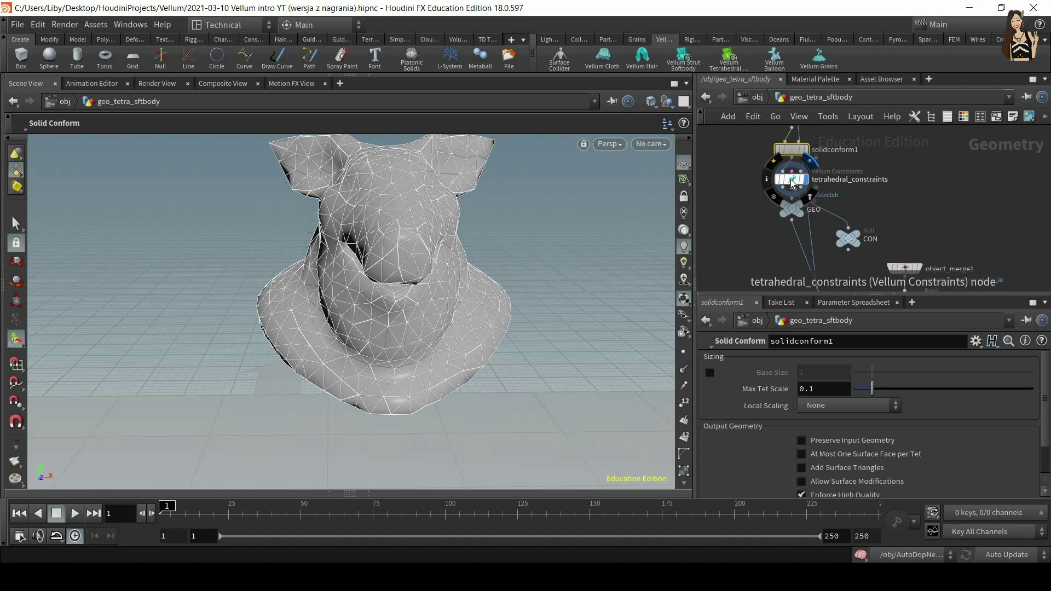
{"action": "scroll", "coordinate": [425, 170], "scroll_direction": "up", "scroll_amount": 3}
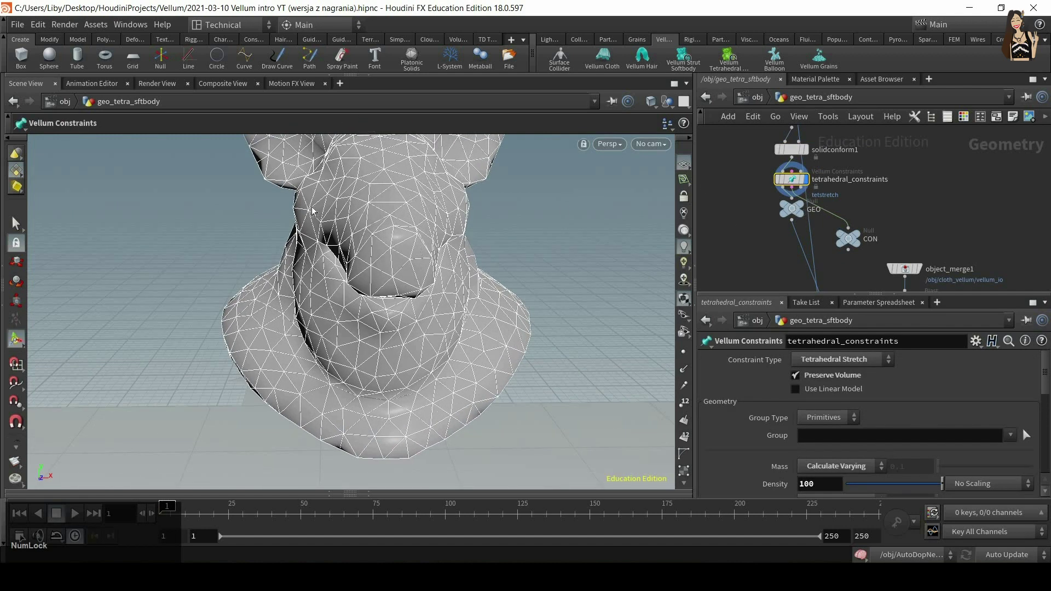
{"action": "scroll", "coordinate": [849, 230], "scroll_direction": "down", "scroll_amount": 1}
Step: Display the pointdeform1 result below the GEO and CON nulls
{"action": "left_click_drag", "start_coordinate": [821, 214], "coordinate": [801, 228]}
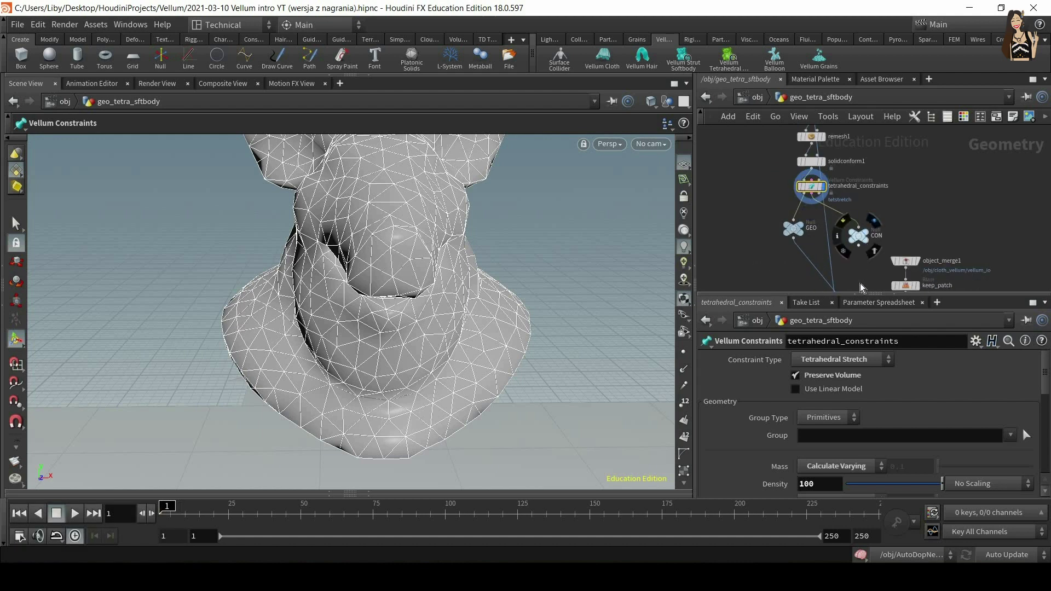
{"action": "middle_click_drag", "start_coordinate": [860, 284], "coordinate": [826, 207]}
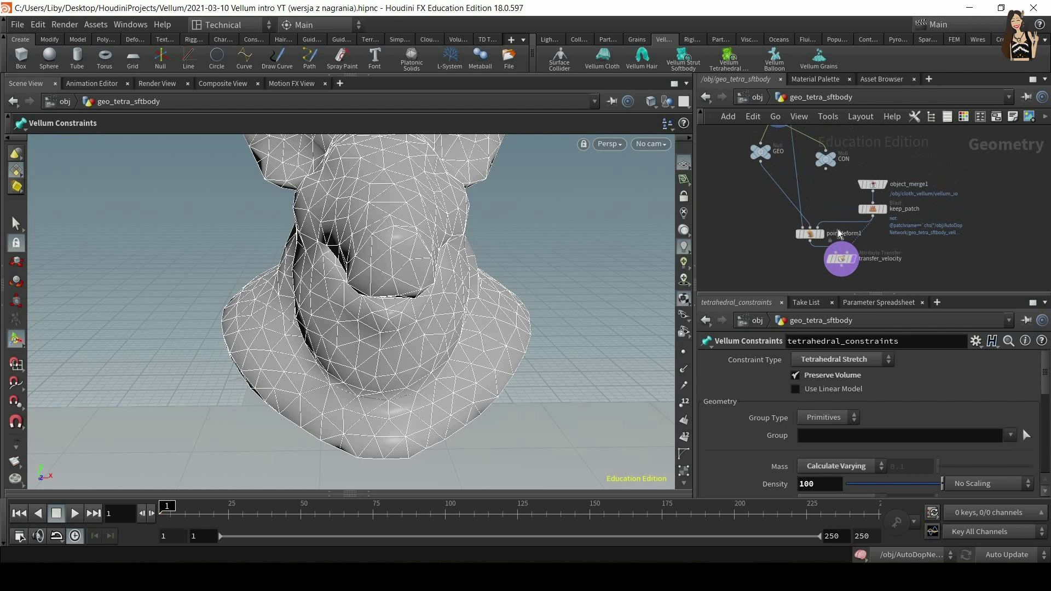
{"action": "left_click", "coordinate": [823, 233]}
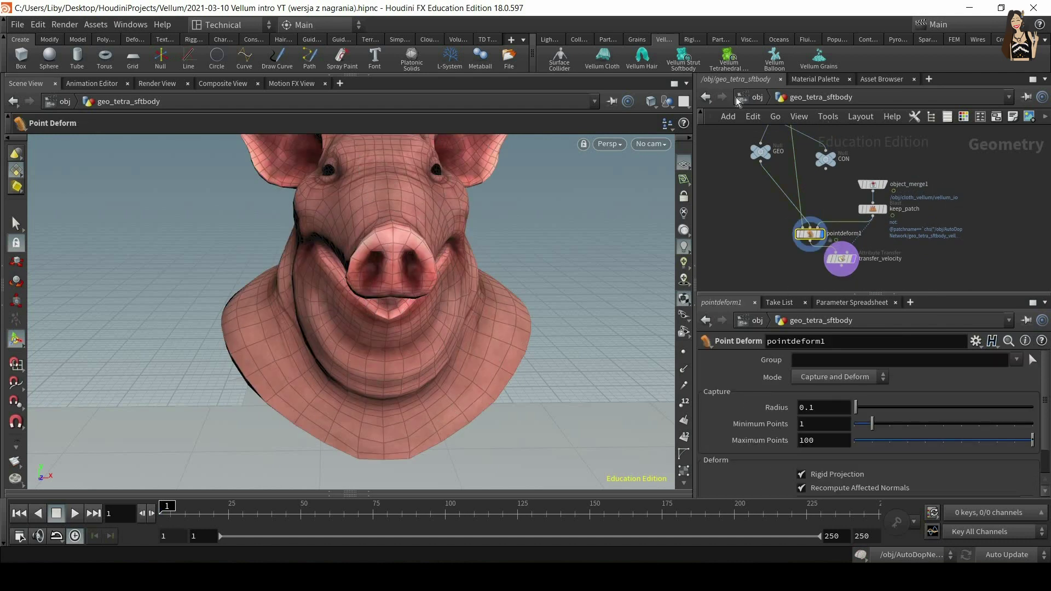
Step: At the object level, display cloth_vellum instead of geo_tetra_sftbody and play the simulation
{"action": "left_click", "coordinate": [755, 100]}
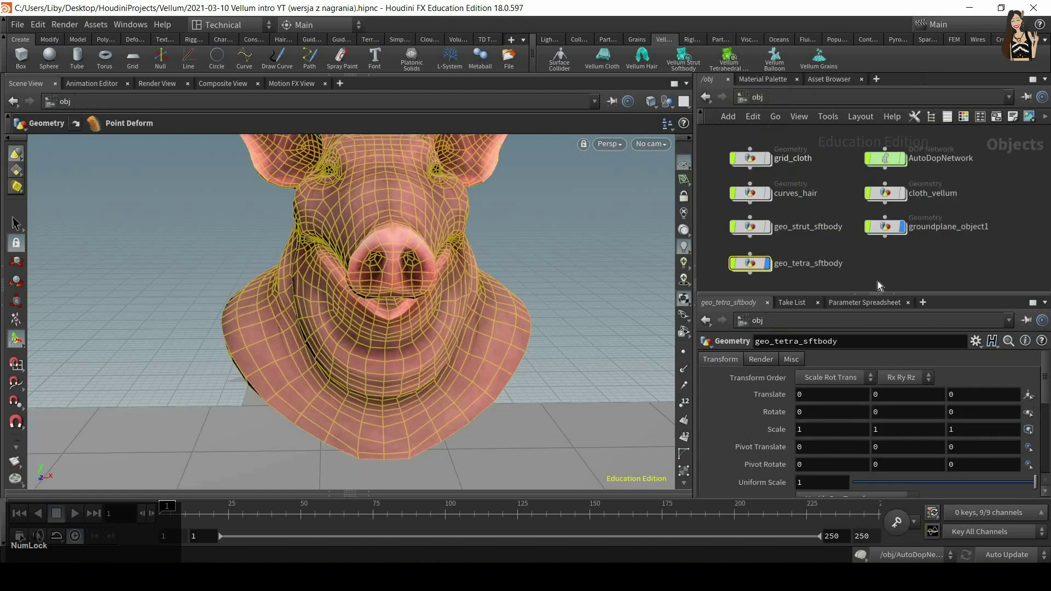
{"action": "right_click_drag", "start_coordinate": [527, 416], "coordinate": [535, 284], "text": "alt"}
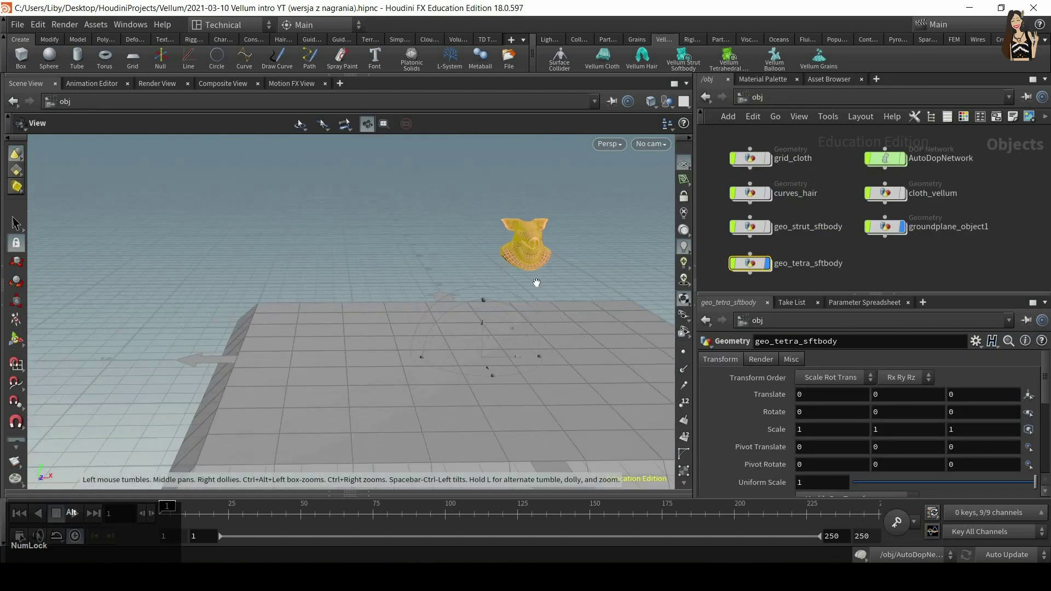
{"action": "middle_click_drag", "start_coordinate": [535, 284], "coordinate": [530, 277], "text": "alt"}
{"action": "left_click_drag", "start_coordinate": [530, 277], "coordinate": [516, 282], "text": "alt"}
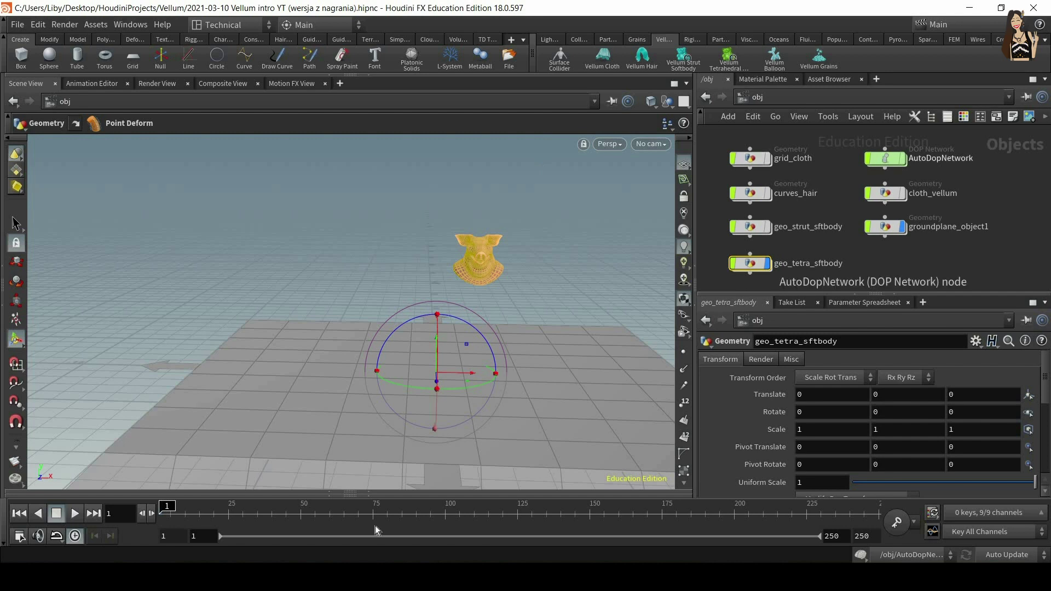
{"action": "key", "text": "Num_Lock"}
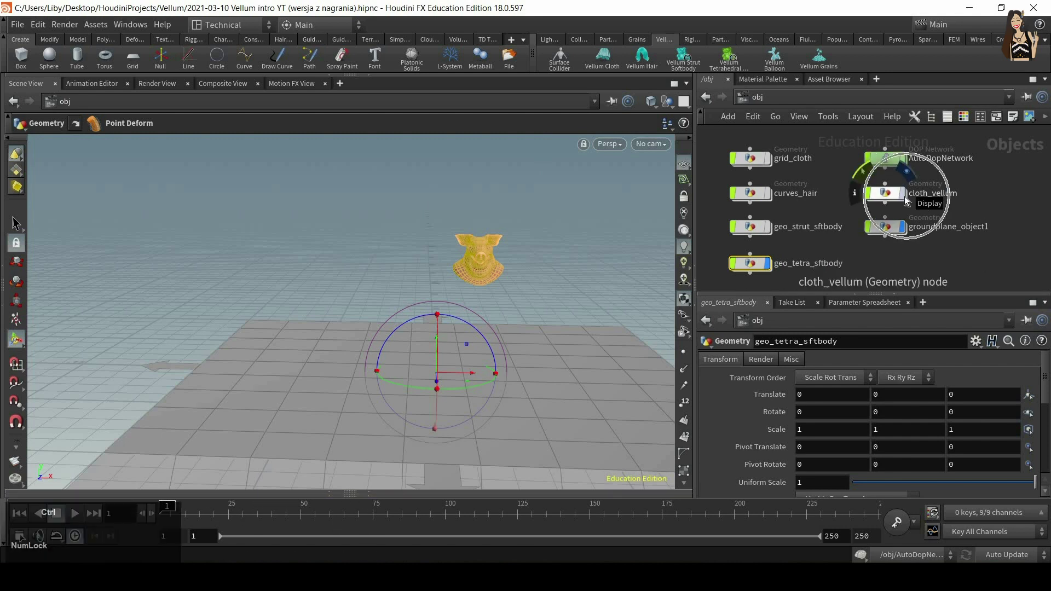
{"action": "left_click", "coordinate": [887, 196]}
{"action": "left_click_drag", "start_coordinate": [512, 350], "coordinate": [513, 219], "text": "alt"}
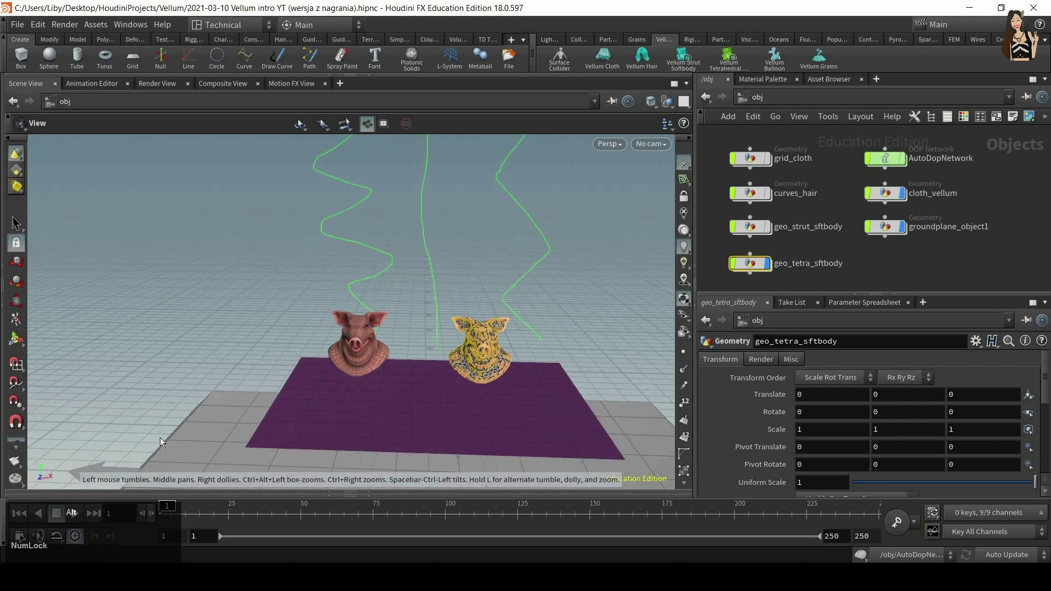
{"action": "left_click", "coordinate": [75, 513]}
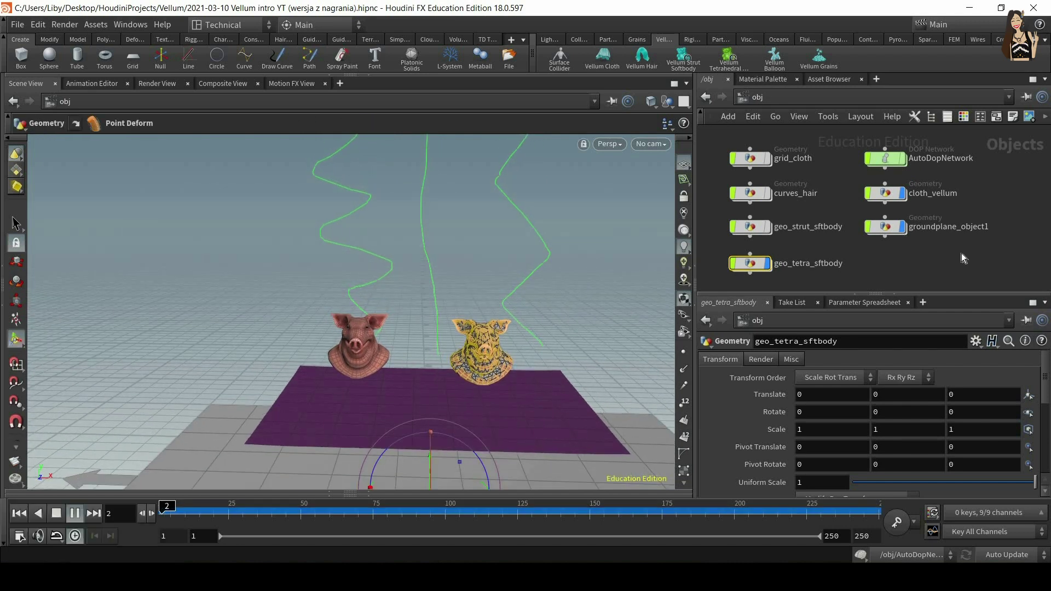
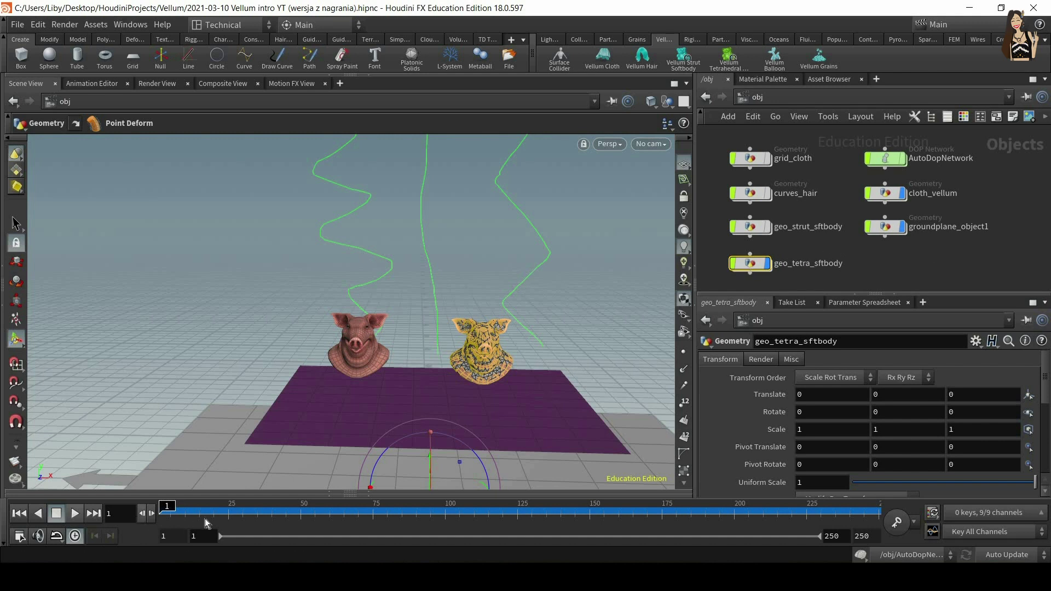
{"action": "key", "text": "Num_Lock"}
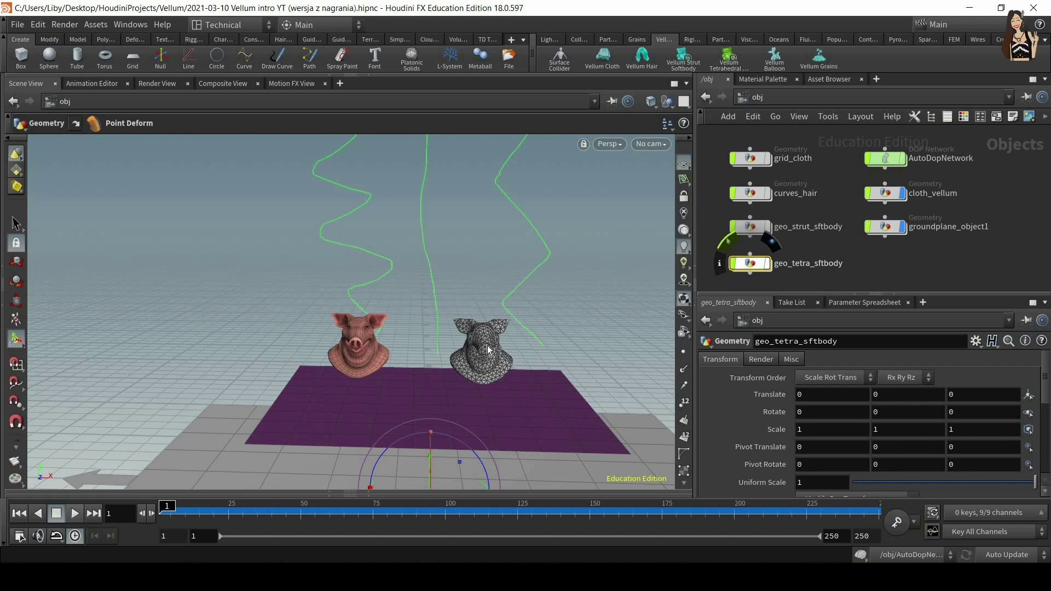
Step: Create a Geometry object below geo_tetra_sftbody and name it geo_balloon
{"action": "middle_click_drag", "start_coordinate": [759, 287], "coordinate": [759, 255]}
{"action": "key", "text": "Tab"}
{"action": "type", "text": "ge"}
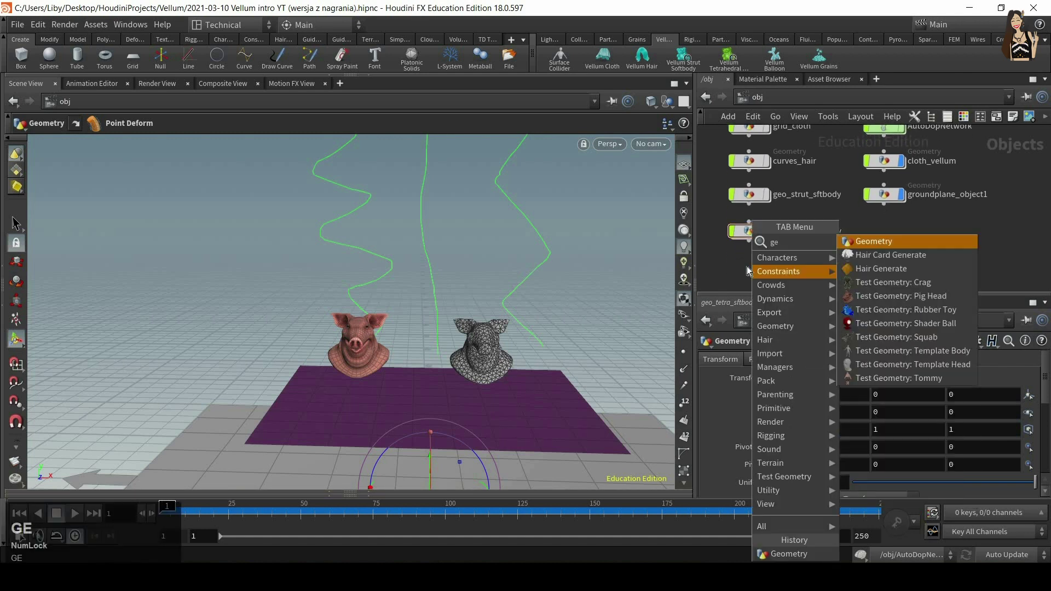
{"action": "key", "text": "Return"}
{"action": "left_click", "coordinate": [748, 267]}
{"action": "double_click", "coordinate": [807, 266]}
{"action": "type", "text": "geo_"}
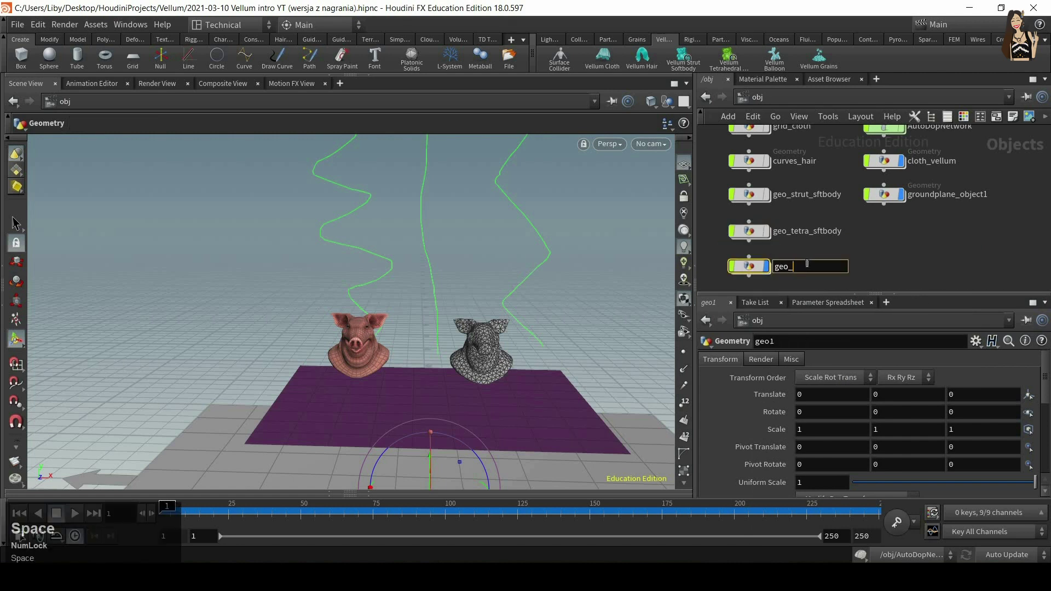
{"action": "type", "text": "balloon"}
{"action": "key", "text": "Return"}
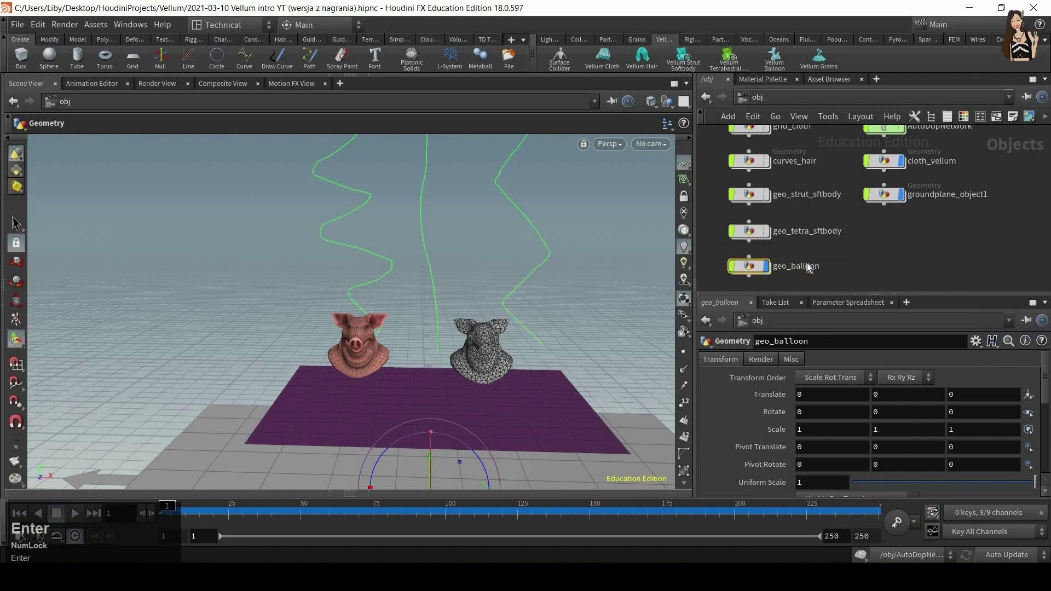
Step: Add a Test Geometry: Rubber Toy node inside geo_balloon
{"action": "key", "text": "i"}
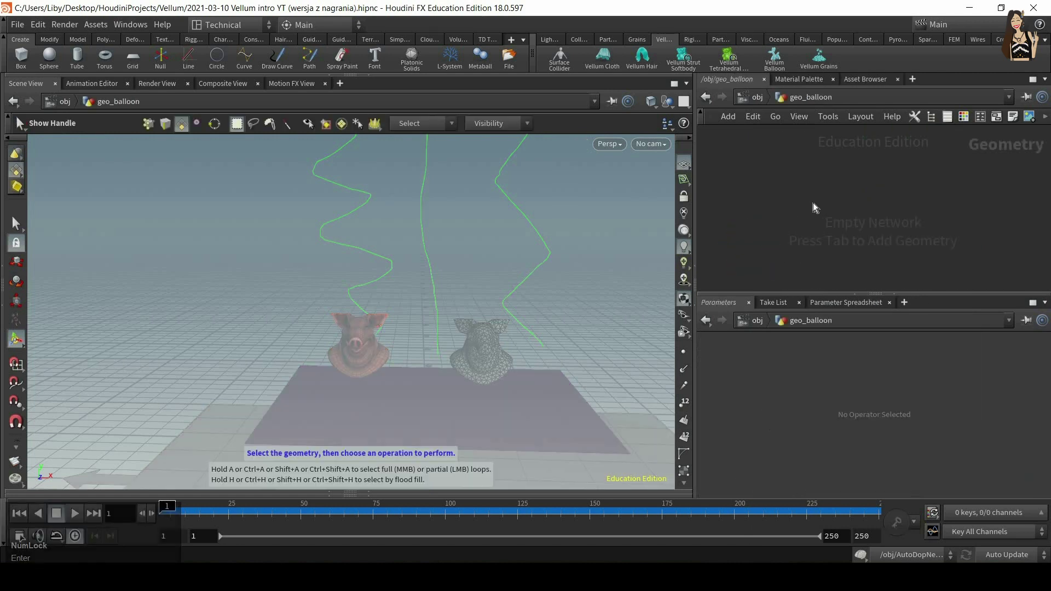
{"action": "key", "text": "Tab"}
{"action": "mouse_move", "coordinate": [856, 396]}
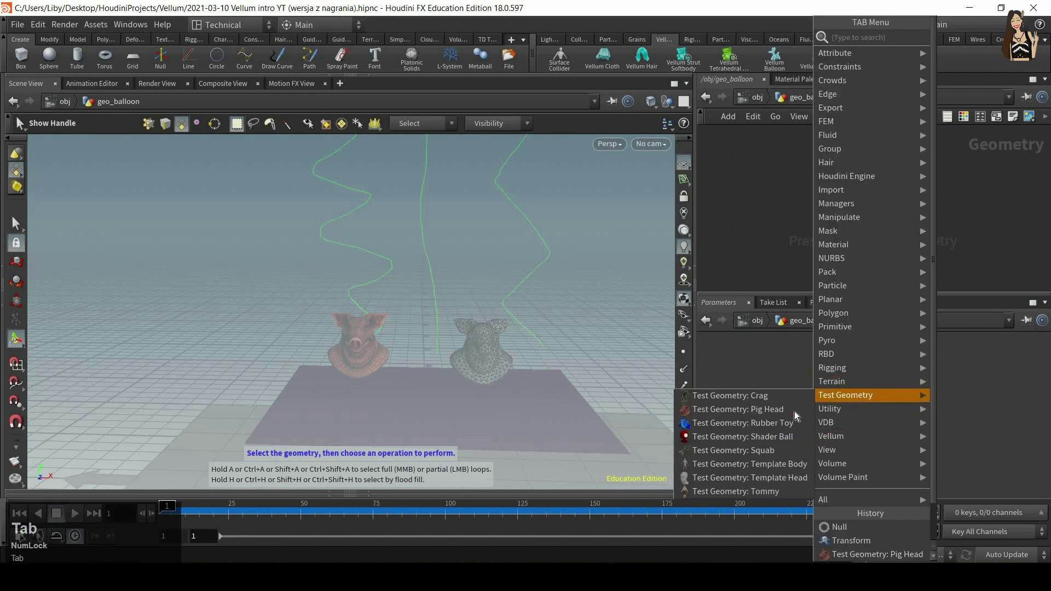
{"action": "left_click", "coordinate": [770, 425]}
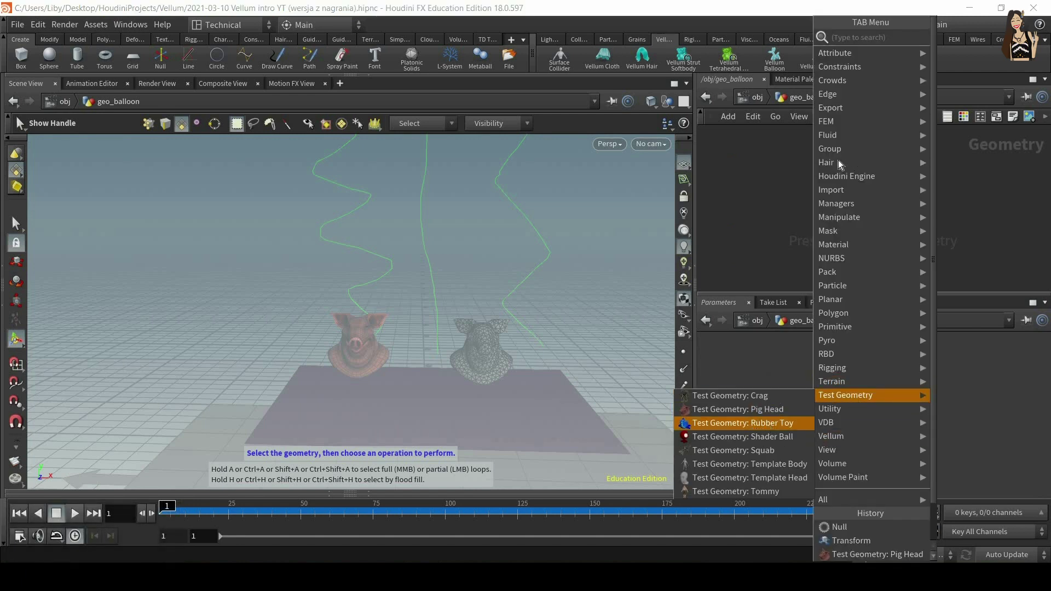
{"action": "left_click", "coordinate": [847, 184]}
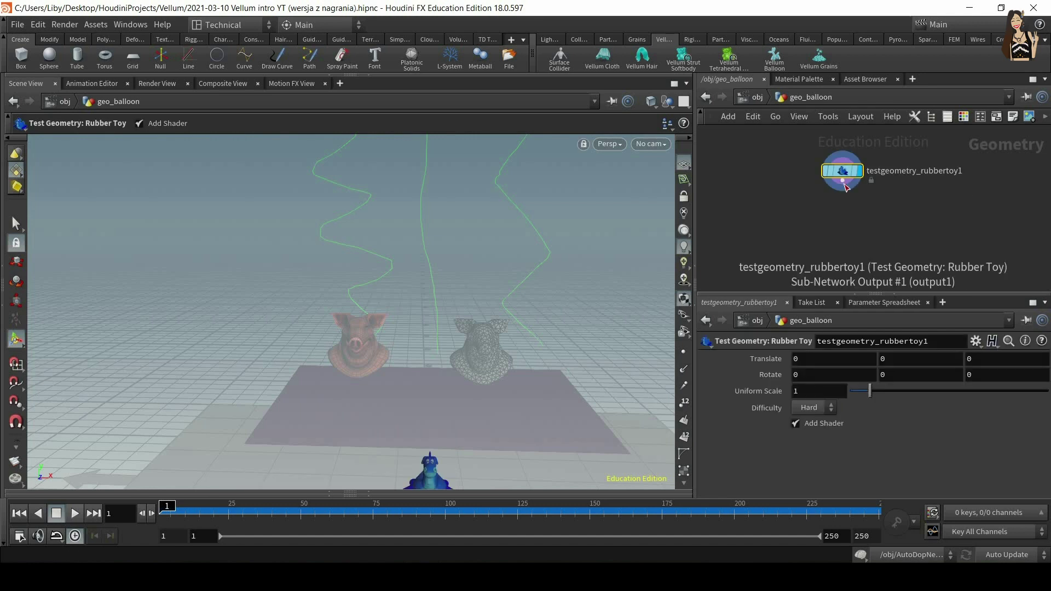
Step: Append a Transform node to the rubber toy and move it to about 4.88 in Y and 3.04 in Z
{"action": "key", "text": "Tab"}
{"action": "type", "text": "tran"}
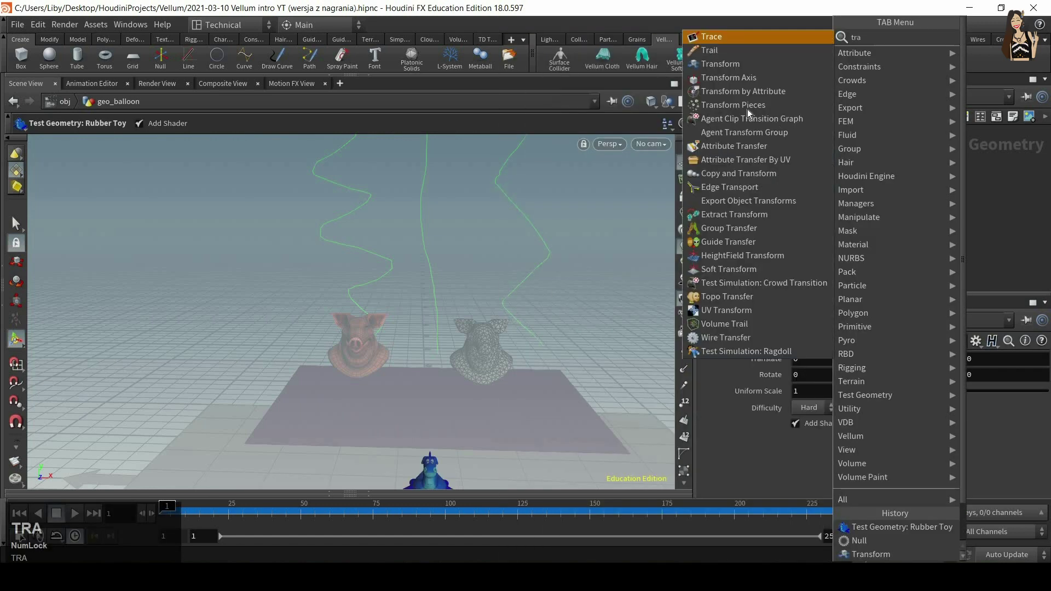
{"action": "left_click", "coordinate": [731, 39]}
{"action": "left_click", "coordinate": [849, 223]}
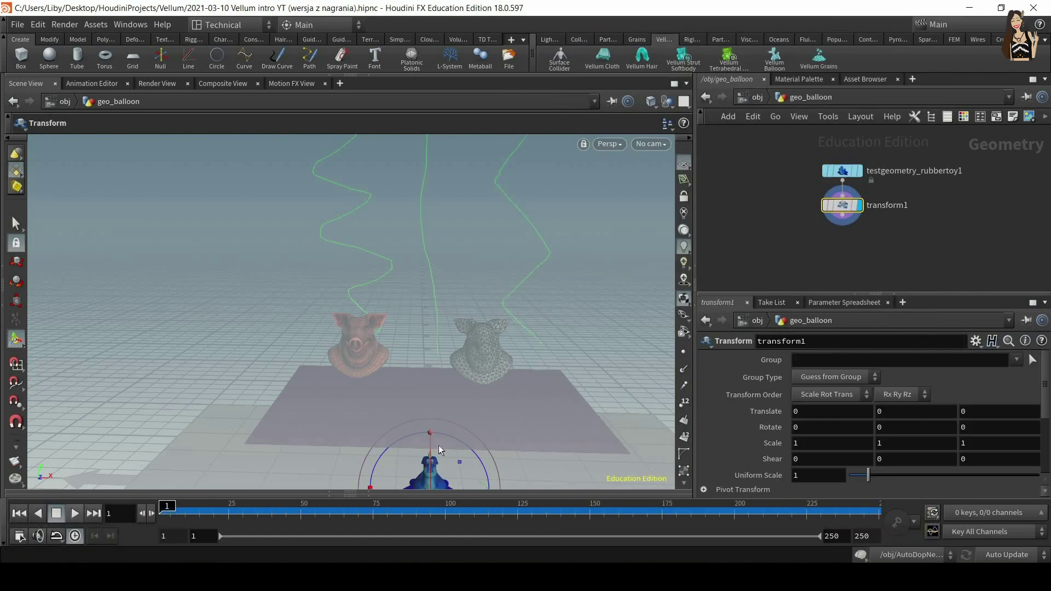
{"action": "left_click_drag", "start_coordinate": [439, 452], "coordinate": [432, 453], "text": "alt"}
{"action": "left_click_drag", "start_coordinate": [440, 336], "coordinate": [441, 308]}
{"action": "left_click_drag", "start_coordinate": [467, 378], "coordinate": [449, 237], "text": "alt"}
{"action": "left_click_drag", "start_coordinate": [387, 258], "coordinate": [371, 277]}
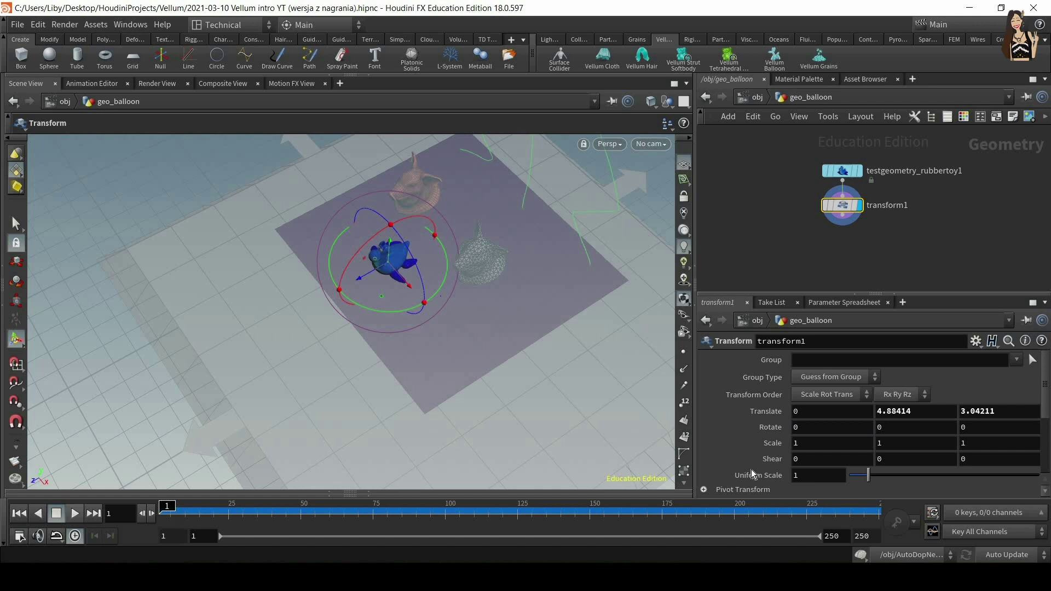
Step: Set the uniform scale of the rubber toy's transform1 node to 1.75 after trying 2
{"action": "type", "text": "2"}
{"action": "key", "text": "Return"}
{"action": "left_click_drag", "start_coordinate": [379, 369], "coordinate": [438, 307], "text": "alt"}
{"action": "double_click", "coordinate": [818, 475]}
{"action": "type", "text": "1.75"}
{"action": "key", "text": "Return"}
{"action": "left_click_drag", "start_coordinate": [567, 401], "coordinate": [465, 351], "text": "alt"}
Step: Append a Null node after transform1 and name it OUT_balloon
{"action": "key", "text": "Tab"}
{"action": "type", "text": "null"}
{"action": "key", "text": "Return"}
{"action": "left_click", "coordinate": [874, 250]}
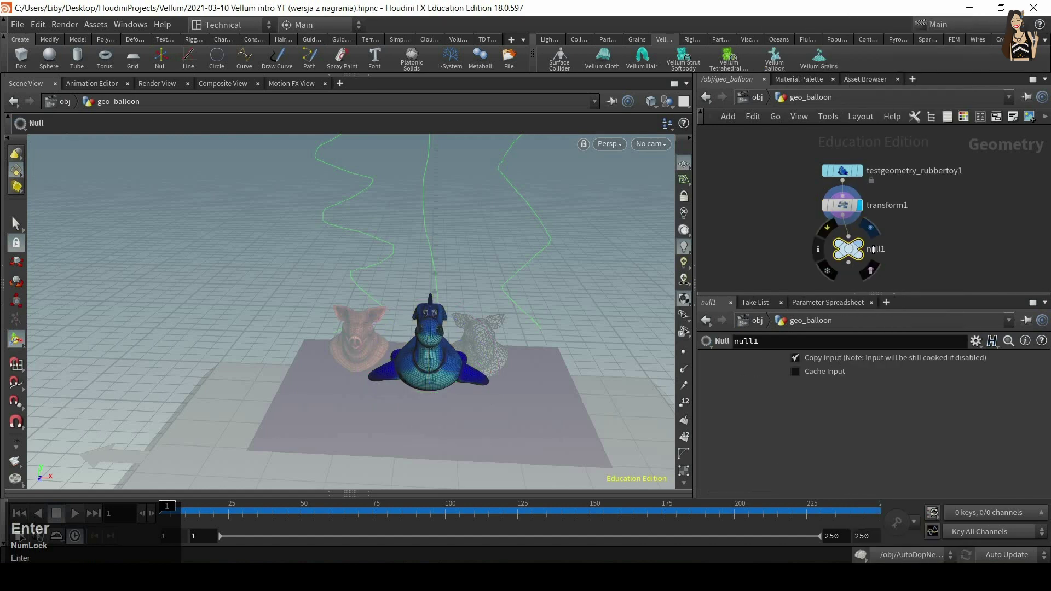
{"action": "left_click", "coordinate": [874, 250]}
{"action": "type", "text": "OUT_bal"}
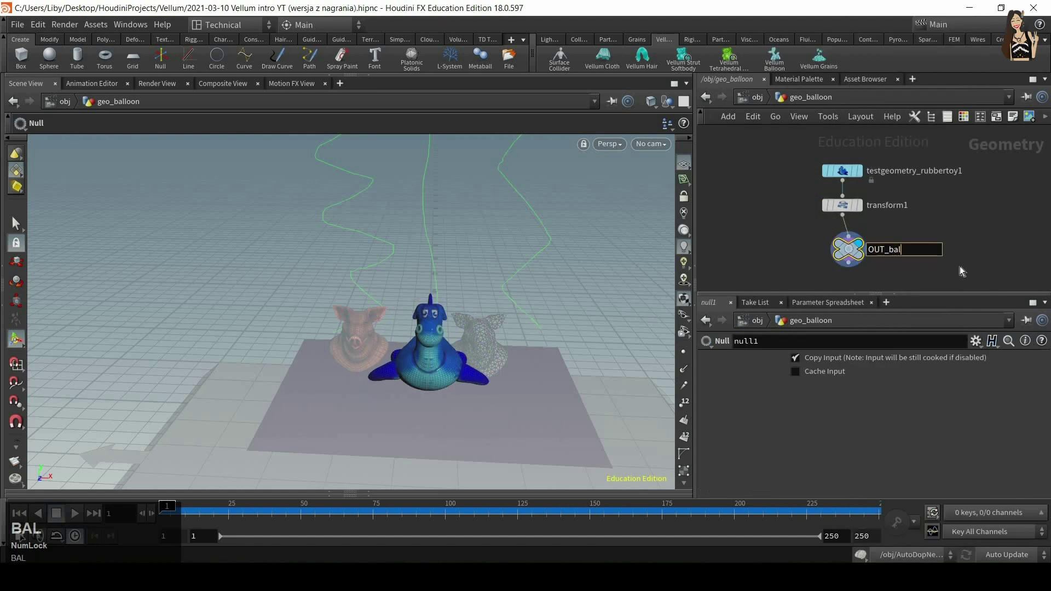
{"action": "type", "text": "loon"}
{"action": "key", "text": "Return"}
Step: Turn geo_balloon into a Vellum Balloon from the object level, then hide the geo_balloon object there
{"action": "left_click", "coordinate": [757, 98]}
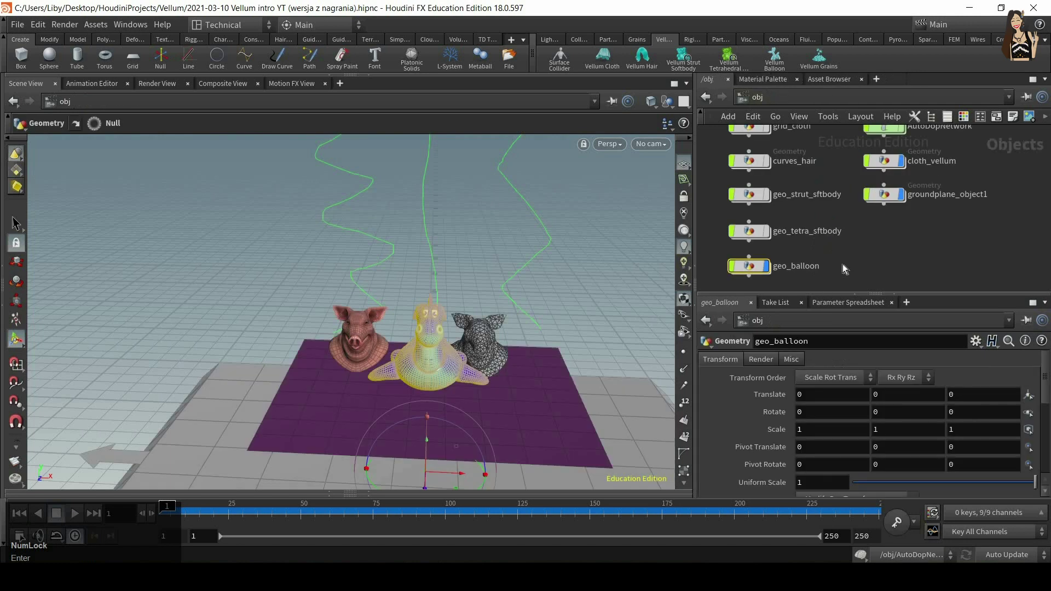
{"action": "left_click", "coordinate": [772, 59]}
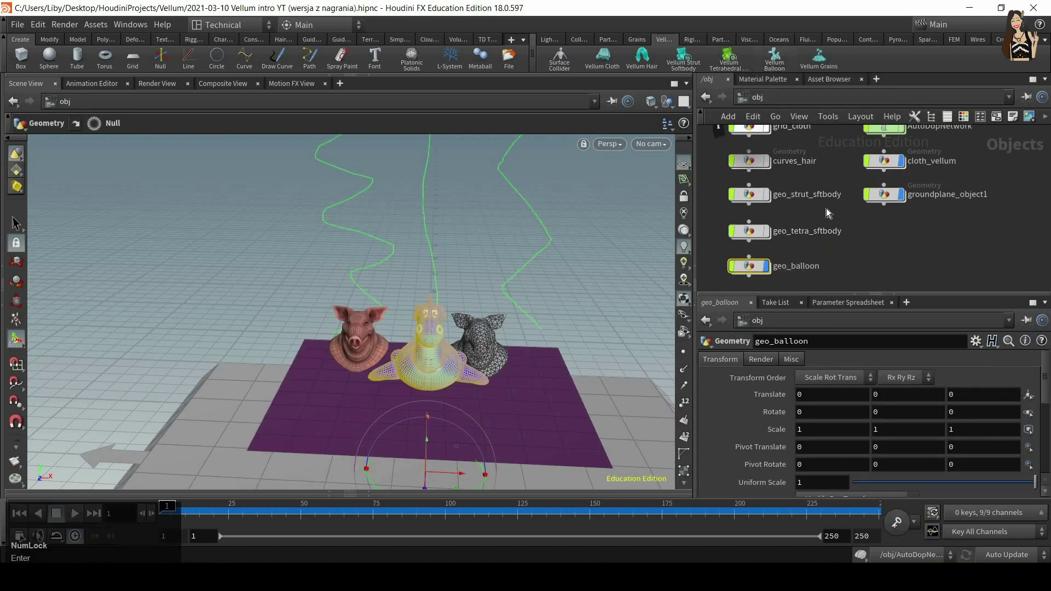
{"action": "left_click", "coordinate": [754, 101]}
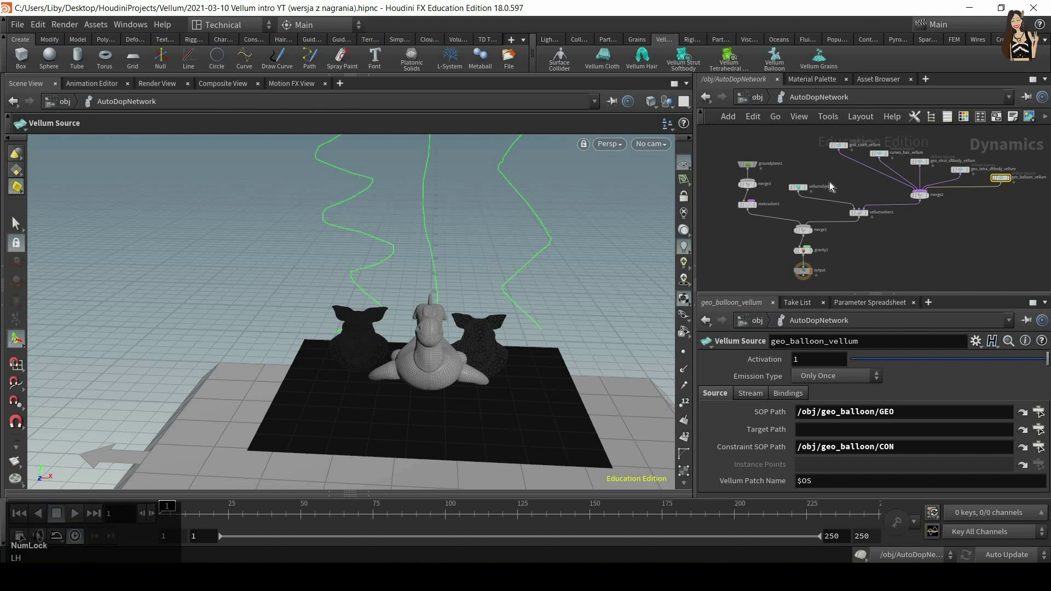
Step: Play the simulation of the cloth, hair, softbodies and balloon twice, then return to frame 1
{"action": "right_click_drag", "start_coordinate": [569, 251], "coordinate": [569, 306], "text": "alt"}
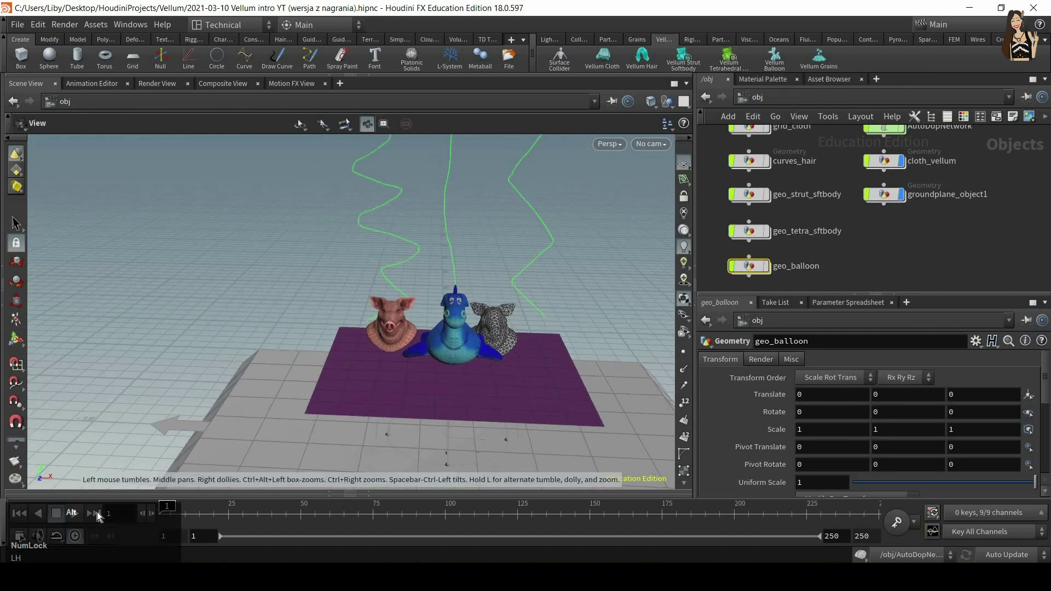
{"action": "left_click", "coordinate": [78, 514]}
{"action": "left_click", "coordinate": [16, 225]}
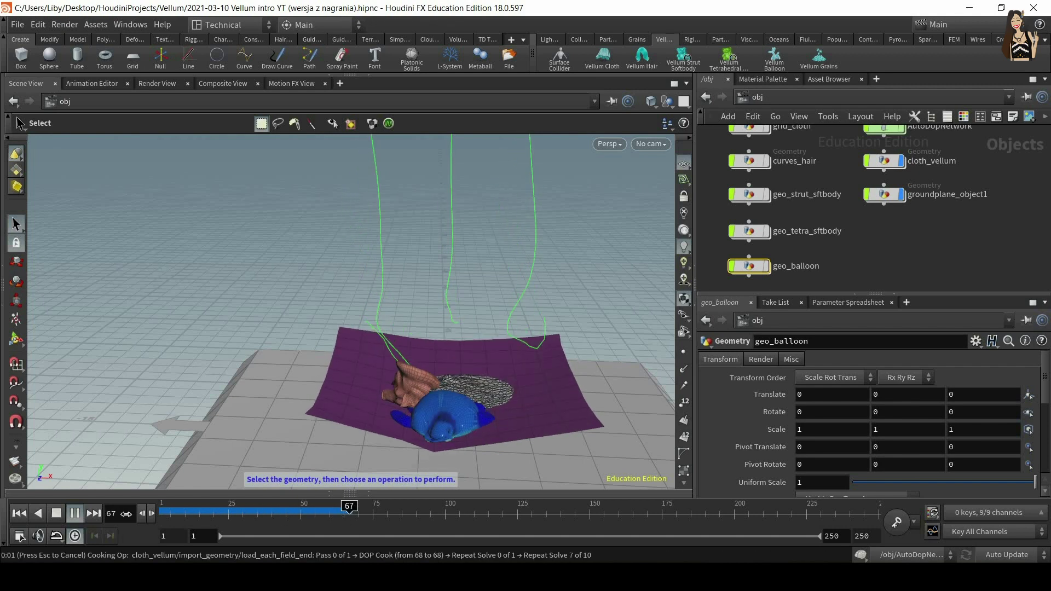
{"action": "left_click", "coordinate": [20, 514]}
{"action": "left_click", "coordinate": [80, 516]}
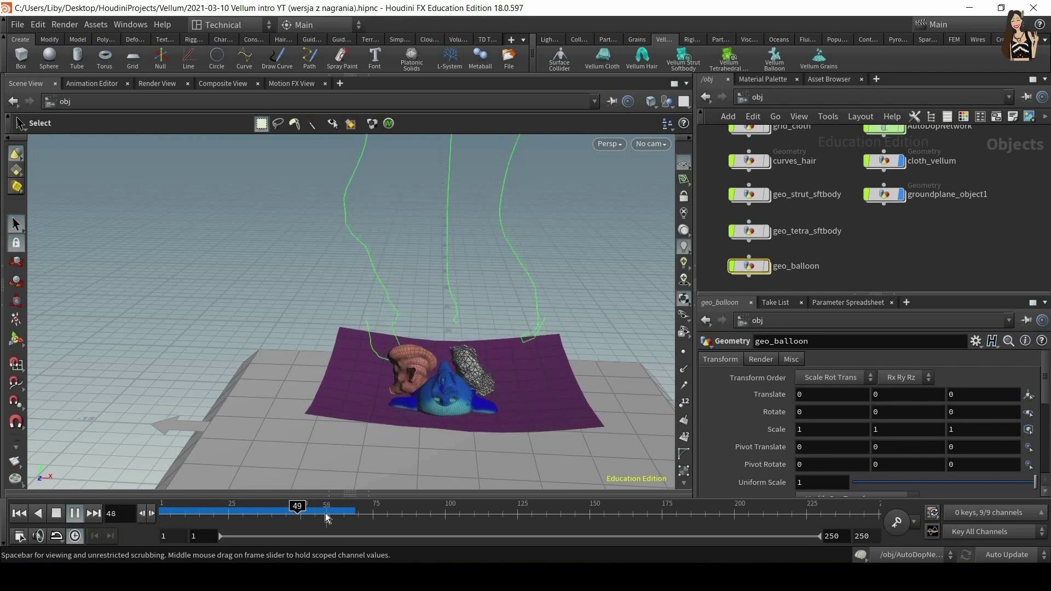
{"action": "left_click", "coordinate": [313, 517]}
{"action": "left_click_drag", "start_coordinate": [138, 513], "coordinate": [132, 513]}
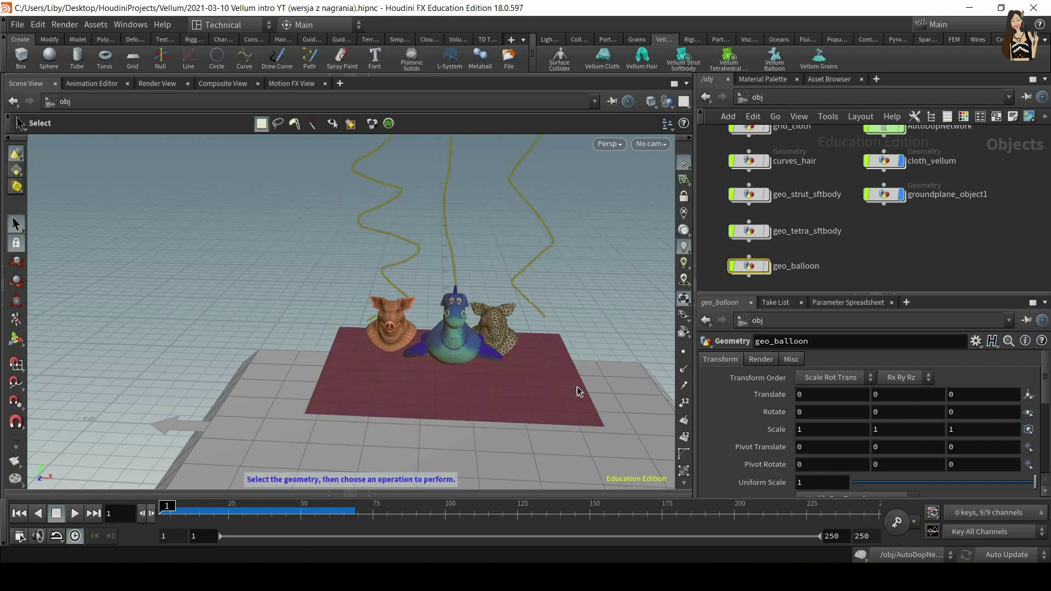
Step: Set the difficulty of the pig head test geometry inside geo_strut_sftbody to Easy
{"action": "double_click", "coordinate": [749, 195]}
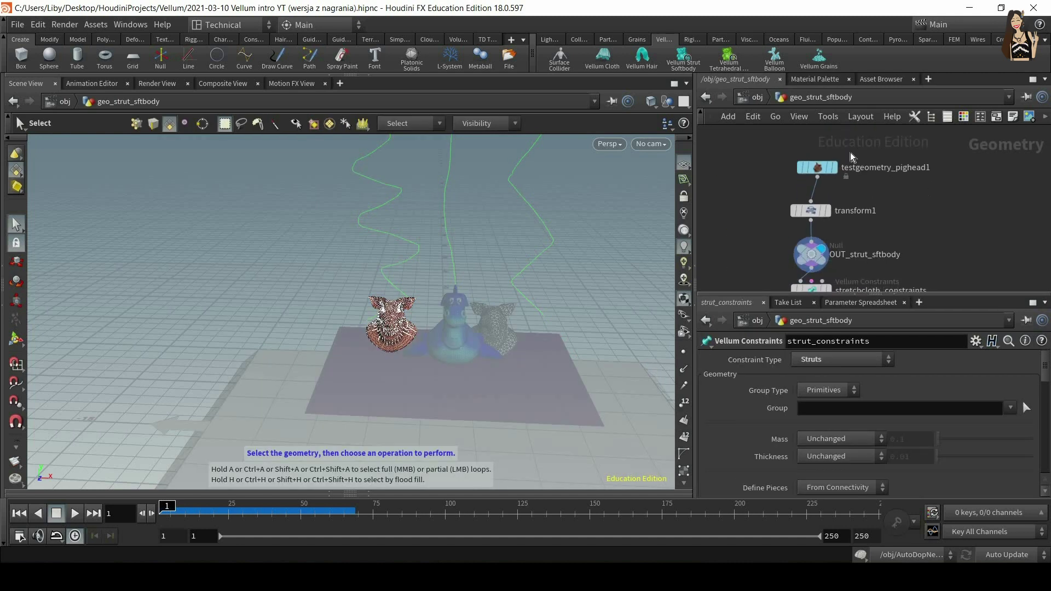
{"action": "left_click_drag", "start_coordinate": [883, 145], "coordinate": [787, 181]}
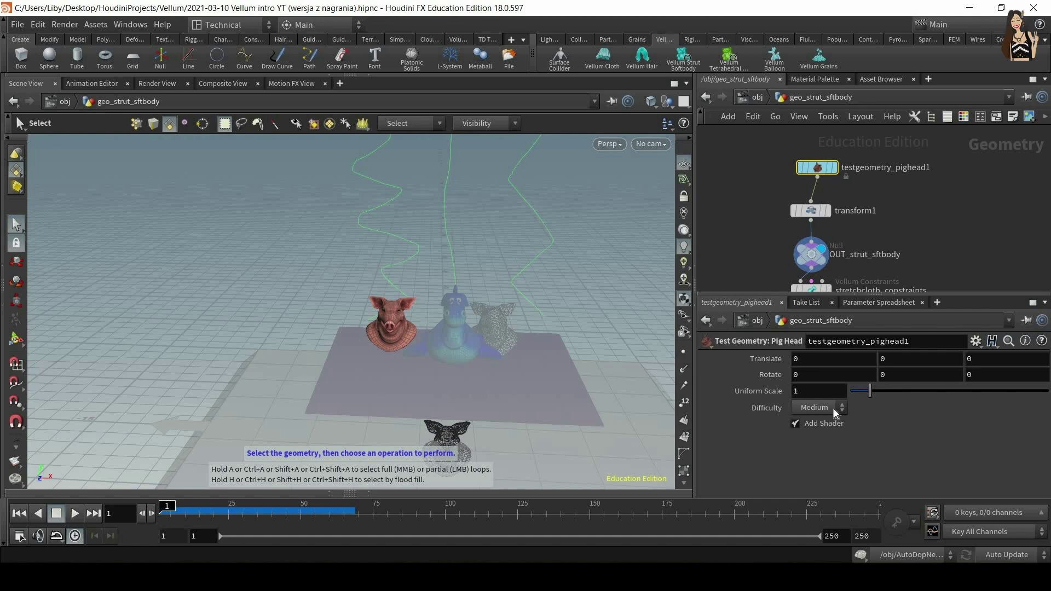
{"action": "left_click", "coordinate": [819, 412]}
{"action": "left_click", "coordinate": [820, 422]}
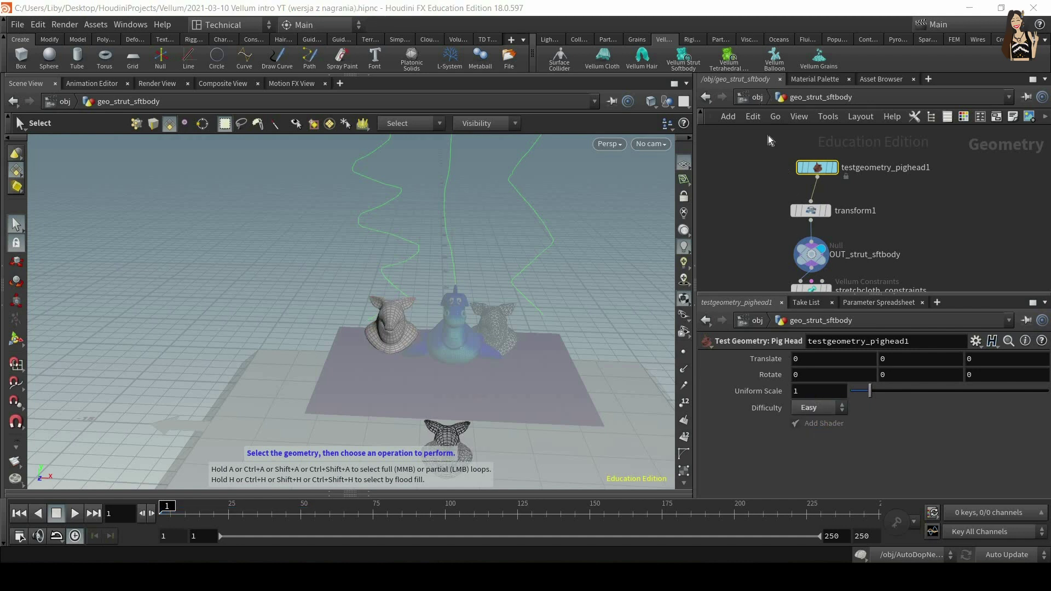
Step: Check the difficulty of the pig head in geo_tetra_sftbody and of the rubber toy in geo_balloon
{"action": "key", "text": "u"}
{"action": "double_click", "coordinate": [757, 234]}
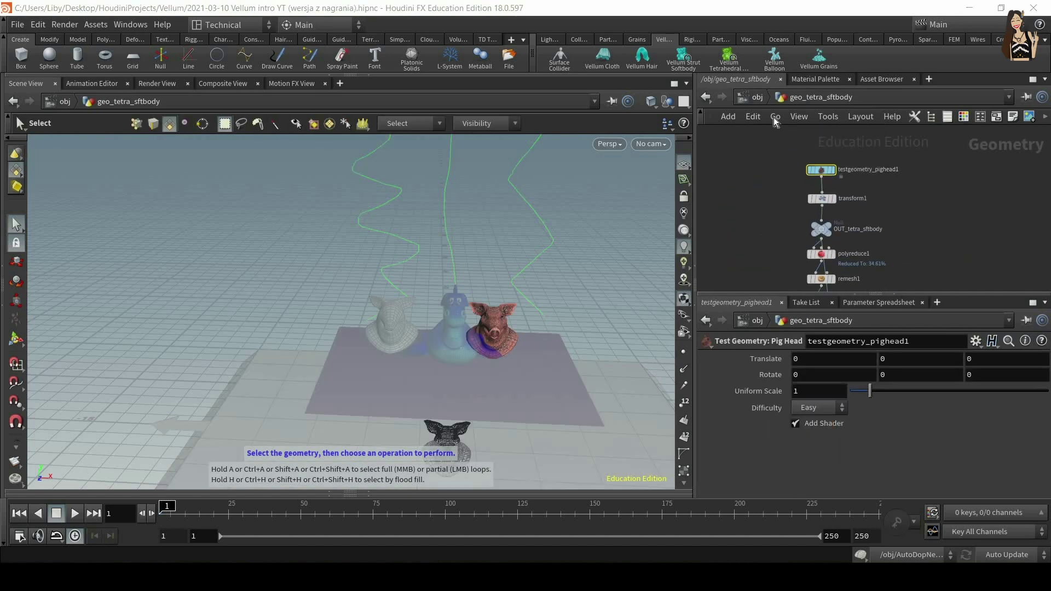
{"action": "key", "text": "u"}
{"action": "double_click", "coordinate": [753, 270]}
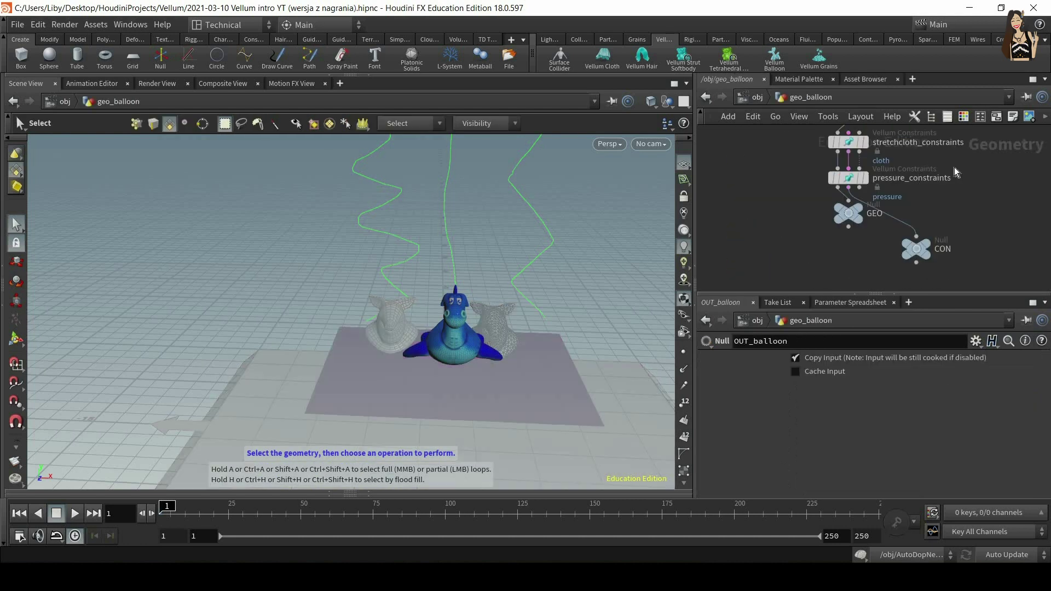
{"action": "middle_click_drag", "start_coordinate": [905, 183], "coordinate": [894, 337]}
{"action": "left_click", "coordinate": [831, 182]}
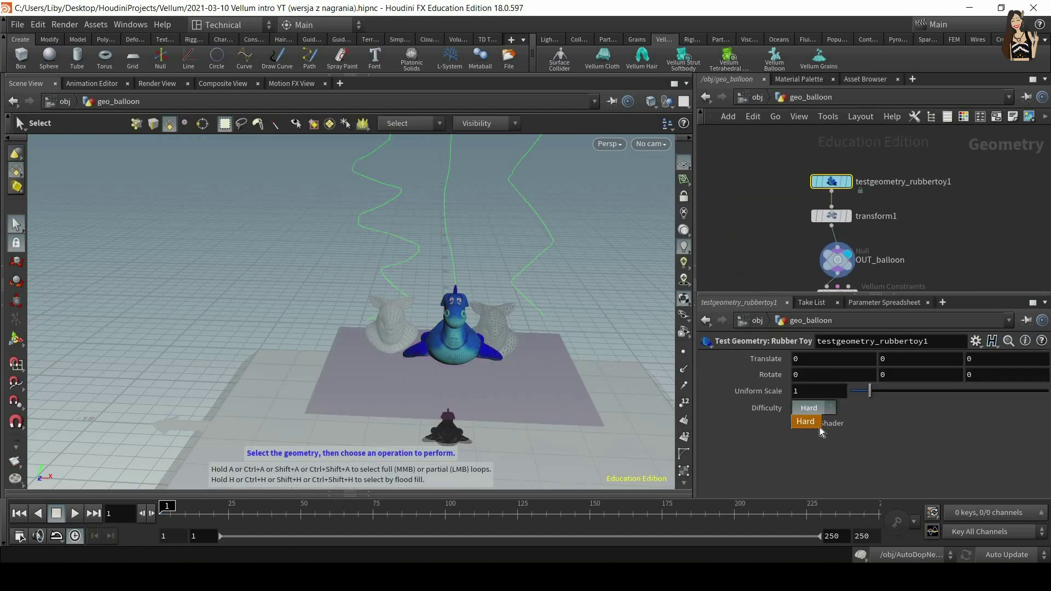
Step: Insert a PolyReduce node between testgeometry_rubbertoy1 and transform1 in geo_balloon
{"action": "left_click", "coordinate": [833, 181]}
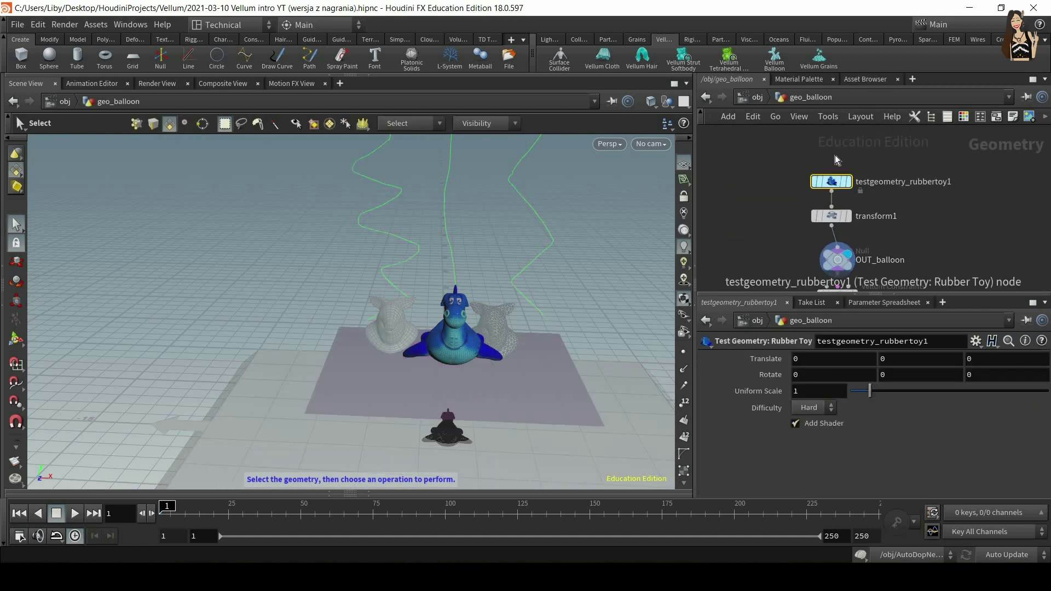
{"action": "key", "text": "Tab"}
{"action": "type", "text": "pol"}
{"action": "key", "text": "Return"}
{"action": "left_click", "coordinate": [831, 196]}
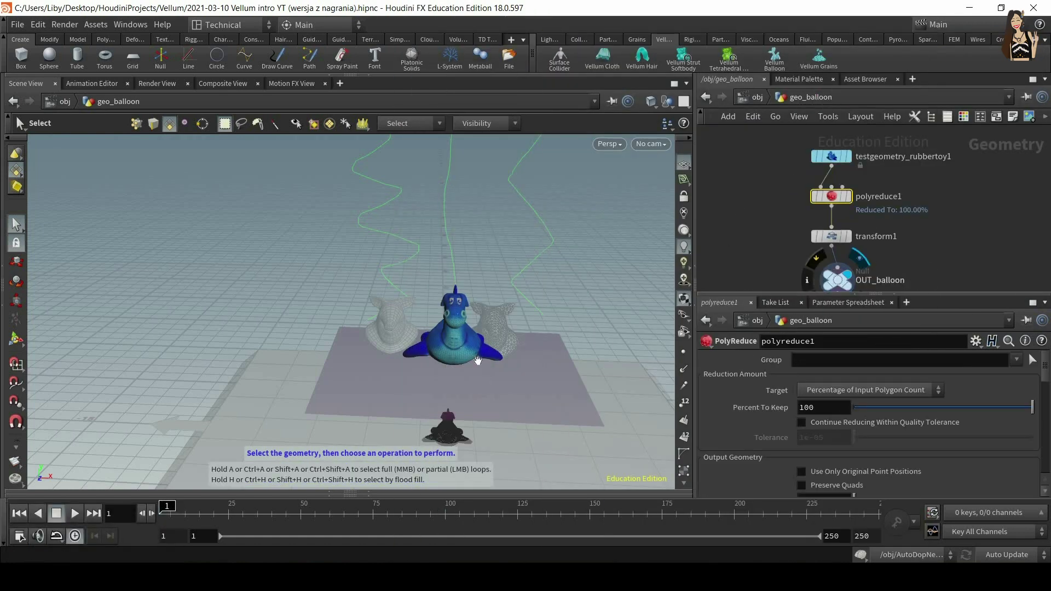
Step: Set the PolyReduce node's Percent To Keep to 6 for the rubber toy
{"action": "scroll", "coordinate": [477, 360], "scroll_direction": "up", "scroll_amount": 5}
{"action": "left_click_drag", "start_coordinate": [1033, 408], "coordinate": [871, 409]}
{"action": "left_click_drag", "start_coordinate": [824, 410], "coordinate": [780, 414]}
{"action": "type", "text": "6"}
{"action": "key", "text": "Return"}
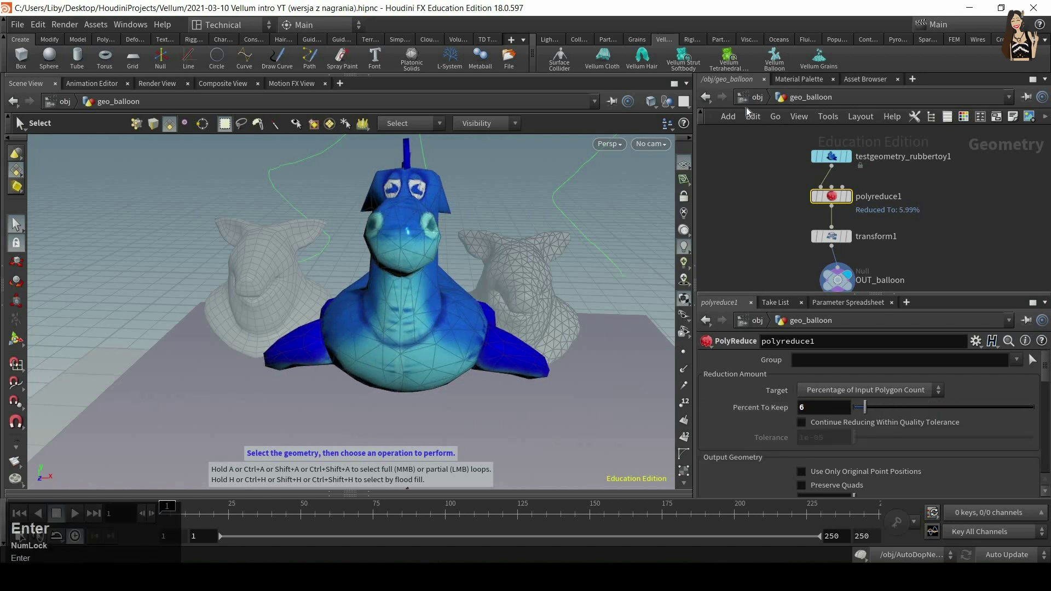
Step: Play the Vellum simulation from the object level with the reduced balloon, then return to frame 1
{"action": "left_click", "coordinate": [755, 98]}
{"action": "right_click_drag", "start_coordinate": [566, 365], "coordinate": [492, 377], "text": "alt"}
{"action": "left_click", "coordinate": [75, 514]}
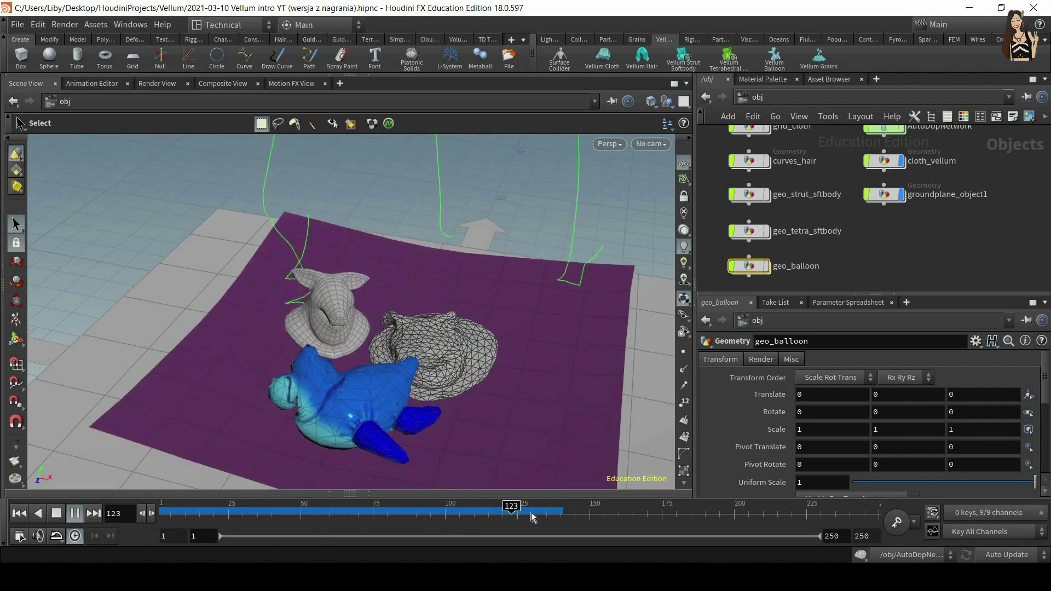
{"action": "left_click_drag", "start_coordinate": [278, 515], "coordinate": [161, 515]}
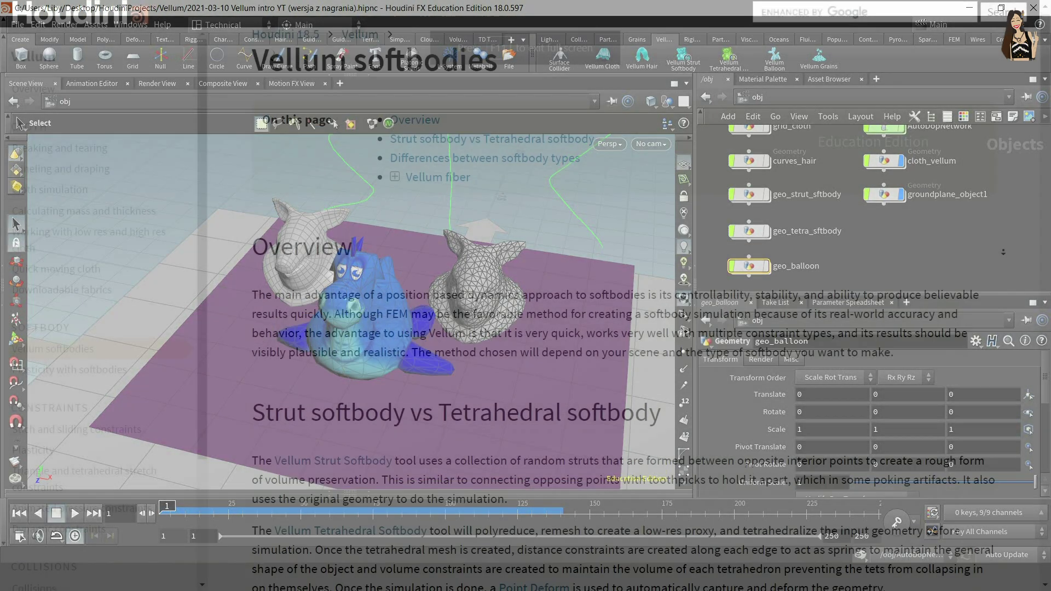
Step: Switch to the Houdini documentation and read the Vellum softbodies page comparing strut and tetrahedral softbodies
{"action": "scroll", "coordinate": [1004, 252], "scroll_direction": "down", "scroll_amount": 5}
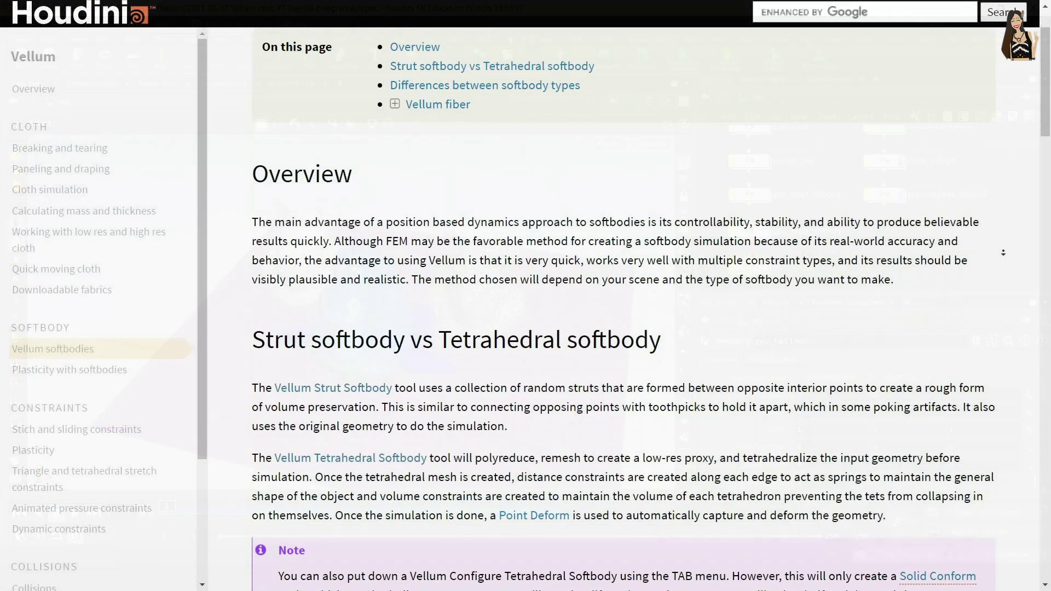
{"action": "scroll", "coordinate": [1004, 253], "scroll_direction": "down", "scroll_amount": 6}
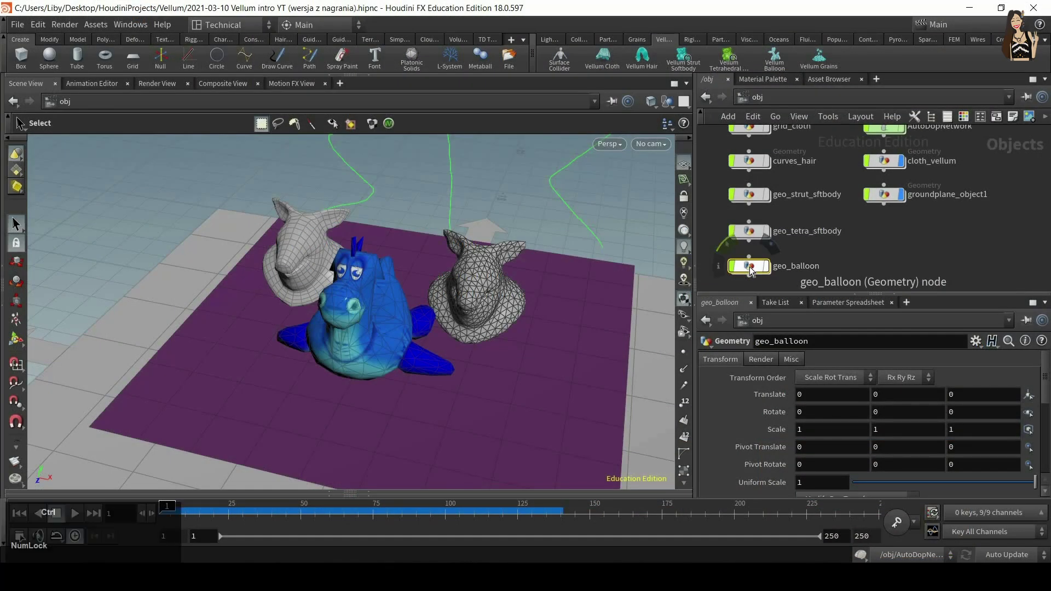
Step: Examine the settings of the stretchcloth_constraints and pressure_constraints nodes inside geo_balloon
{"action": "double_click", "coordinate": [749, 267]}
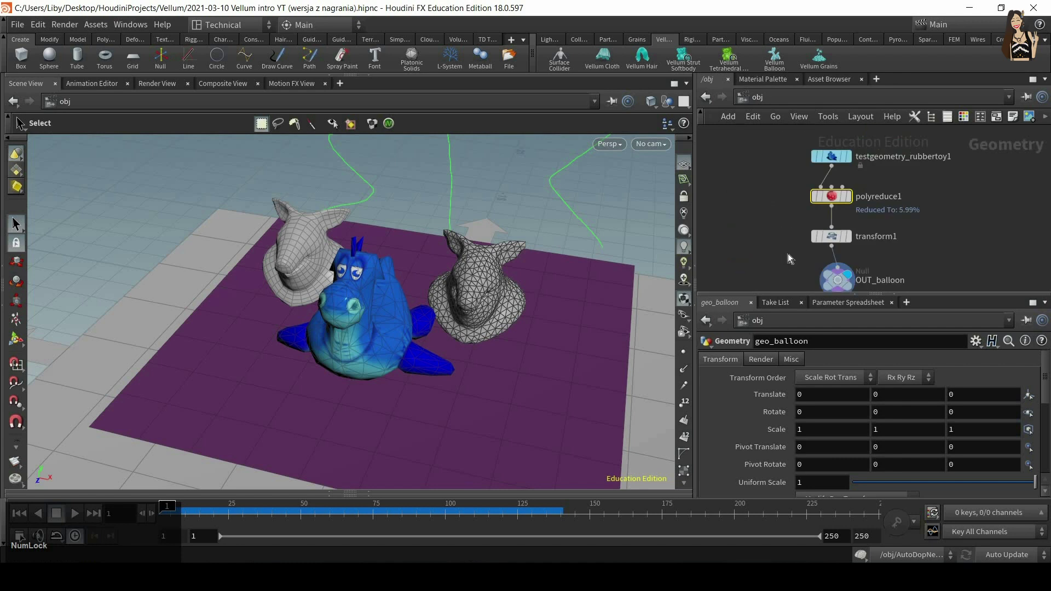
{"action": "middle_click_drag", "start_coordinate": [941, 288], "coordinate": [922, 160]}
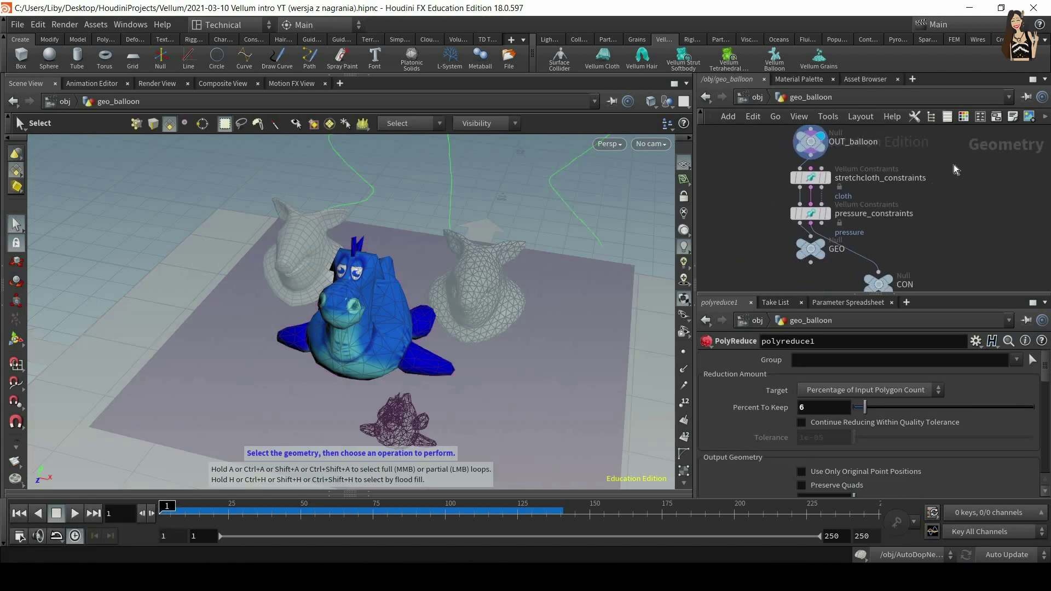
{"action": "left_click", "coordinate": [801, 178]}
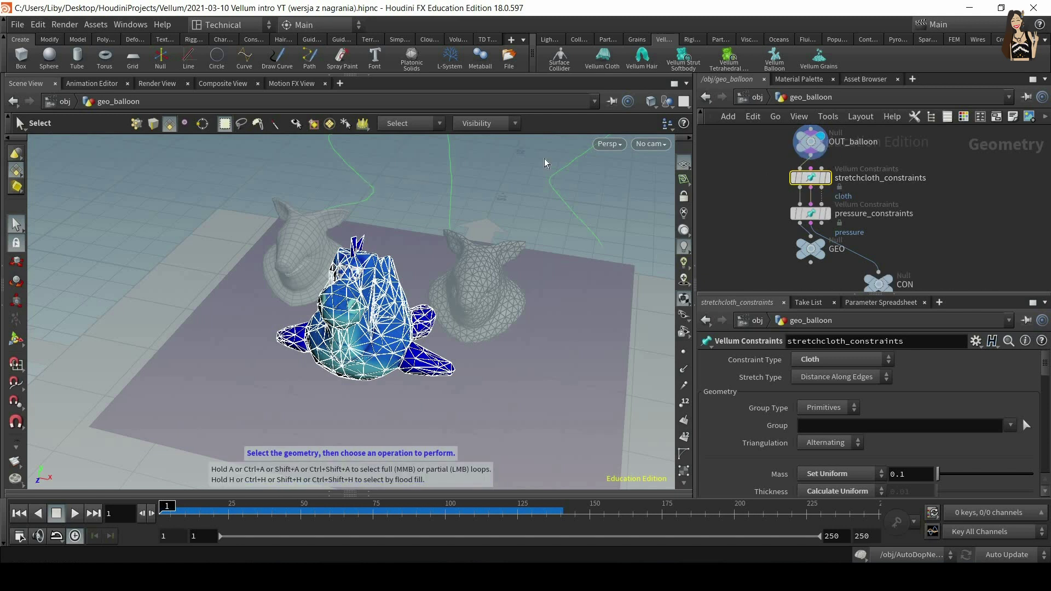
{"action": "left_click", "coordinate": [812, 214]}
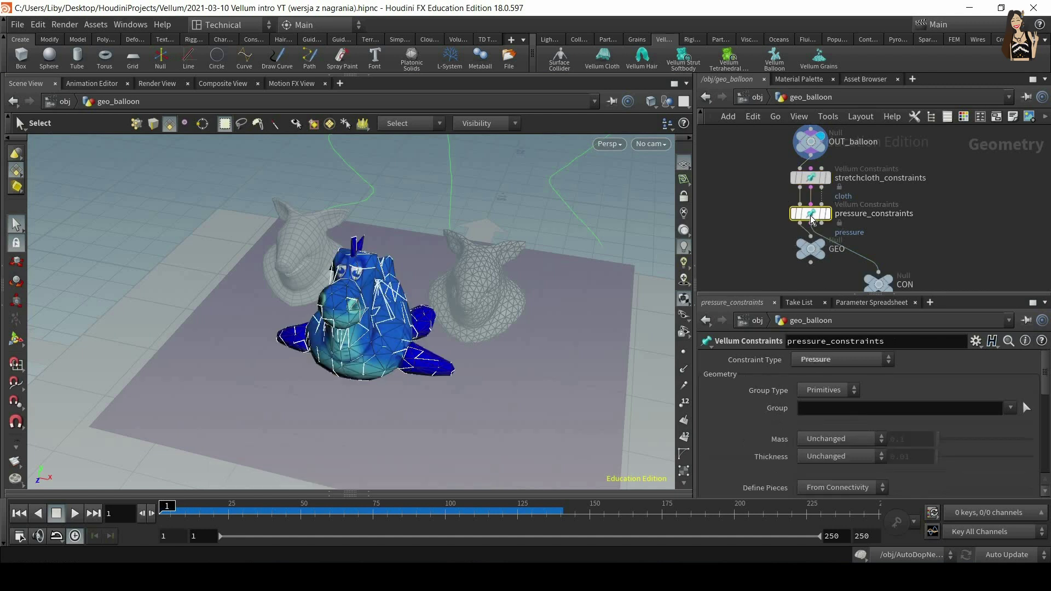
Step: Switch the viewport shading to Wireframe and inspect the balloon's pressure constraints up close
{"action": "left_click", "coordinate": [651, 101]}
{"action": "left_click", "coordinate": [681, 143]}
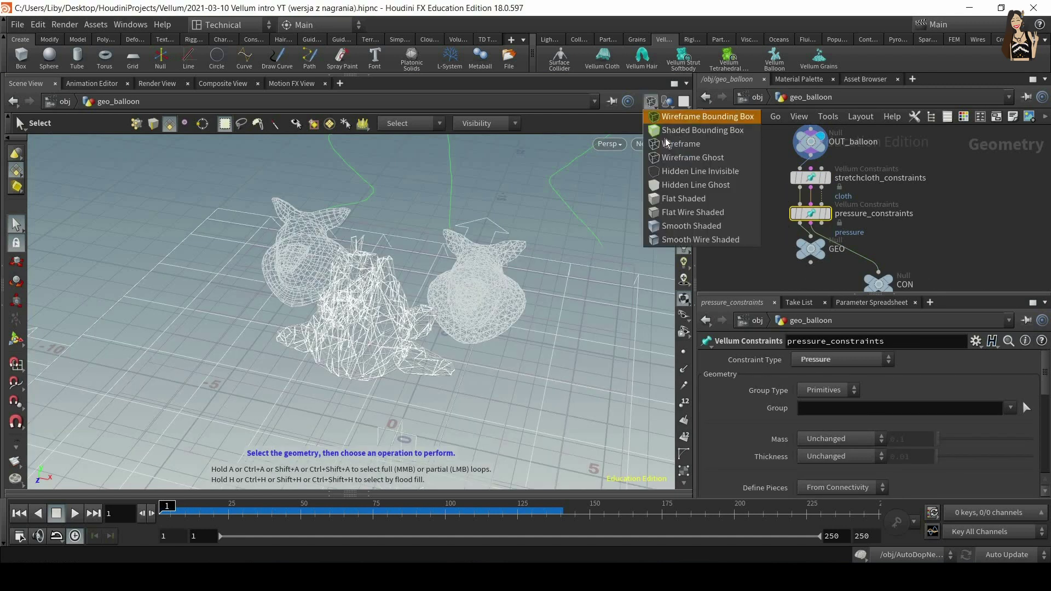
{"action": "right_click_drag", "start_coordinate": [401, 301], "coordinate": [419, 250], "text": "alt"}
{"action": "left_click_drag", "start_coordinate": [419, 250], "coordinate": [500, 313], "text": "alt"}
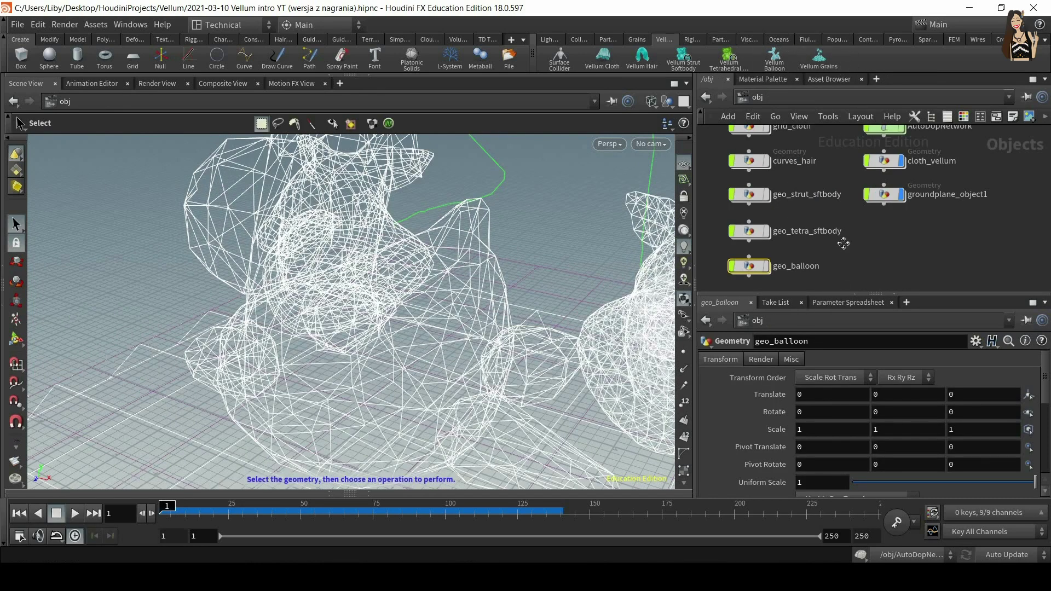
Step: Create a new Geometry object below geo_balloon at the object level and name it geo_grains
{"action": "key", "text": "Tab"}
{"action": "type", "text": "geo"}
{"action": "key", "text": "Return"}
{"action": "left_click", "coordinate": [754, 264]}
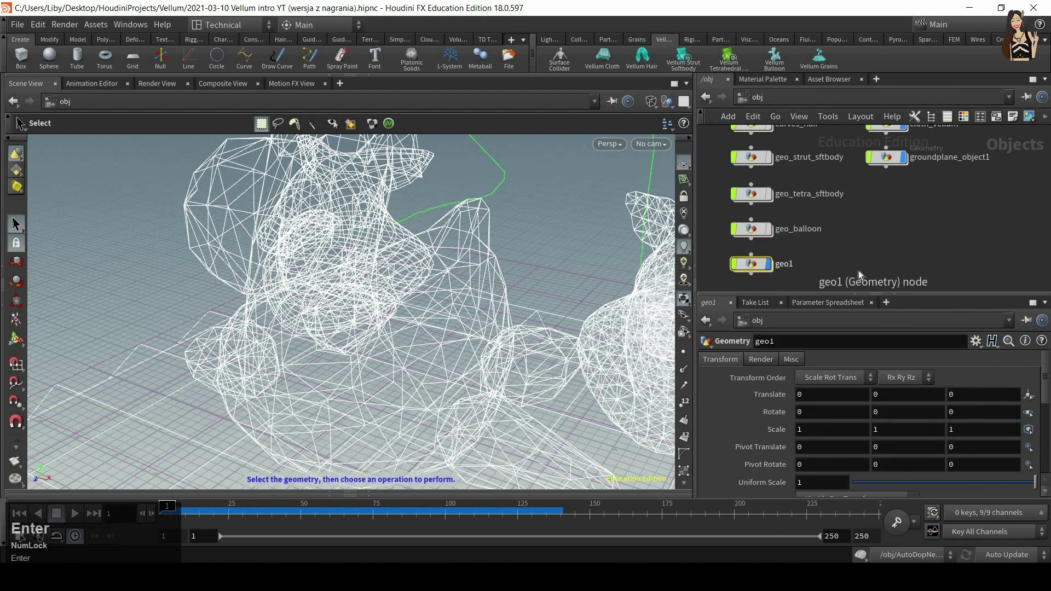
{"action": "key", "text": "Delete"}
{"action": "type", "text": "_grains"}
{"action": "key", "text": "Return"}
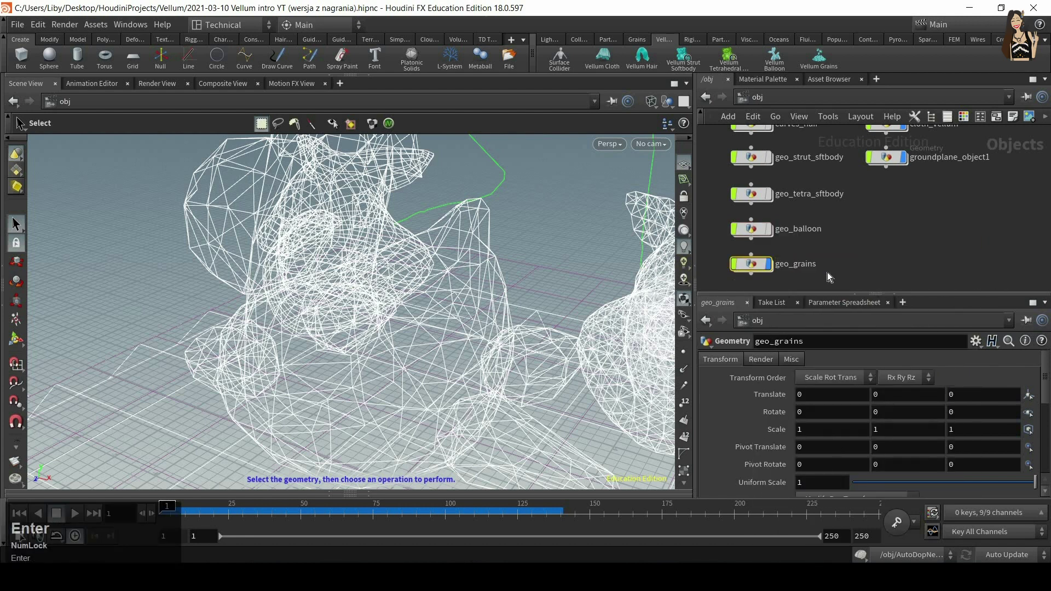
Step: Add a Platonic Solids node inside geo_grains
{"action": "double_click", "coordinate": [751, 264]}
{"action": "key", "text": "Tab"}
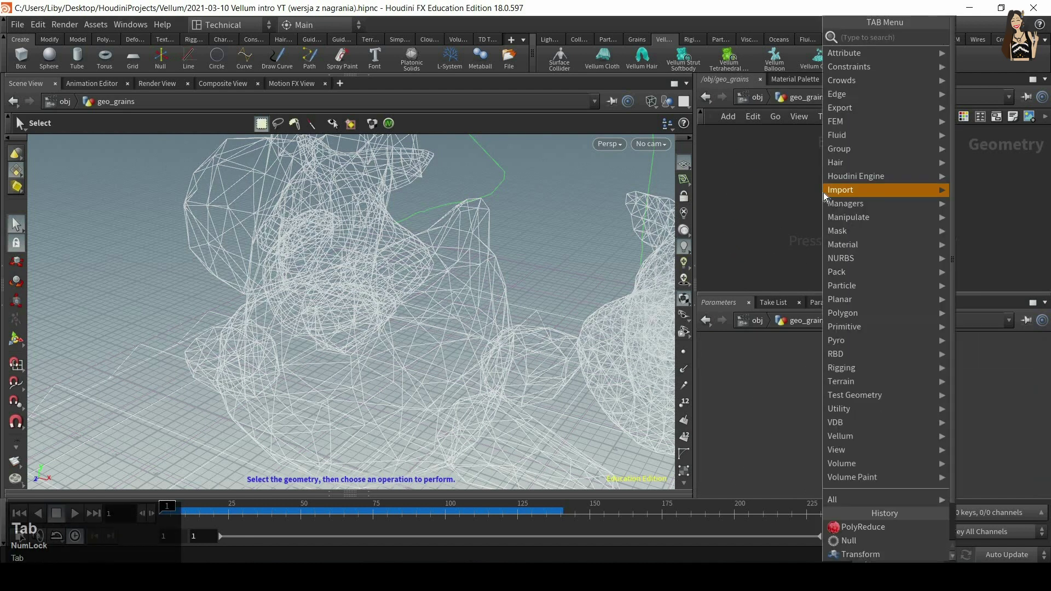
{"action": "mouse_move", "coordinate": [824, 192]}
{"action": "type", "text": "plat"}
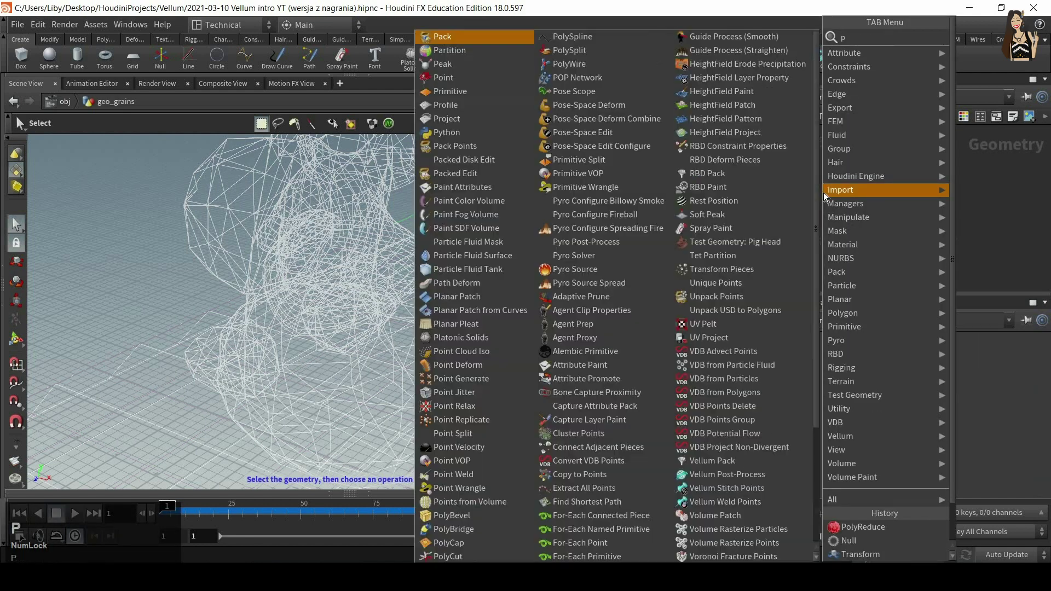
{"action": "key", "text": "Return"}
{"action": "left_click", "coordinate": [856, 155]}
Step: Set the viewport shading back to Smooth Wire Shaded with the whole Vellum scene in view
{"action": "key", "text": "alt"}
{"action": "mouse_move", "coordinate": [590, 166]}
{"action": "right_mouse_down", "text": "alt"}
{"action": "mouse_move", "coordinate": [600, 195]}
{"action": "mouse_move", "coordinate": [480, 312]}
{"action": "mouse_move", "coordinate": [530, 291]}
{"action": "mouse_move", "coordinate": [637, 144]}
{"action": "mouse_move", "coordinate": [634, 107]}
{"action": "right_mouse_up", "text": "alt"}
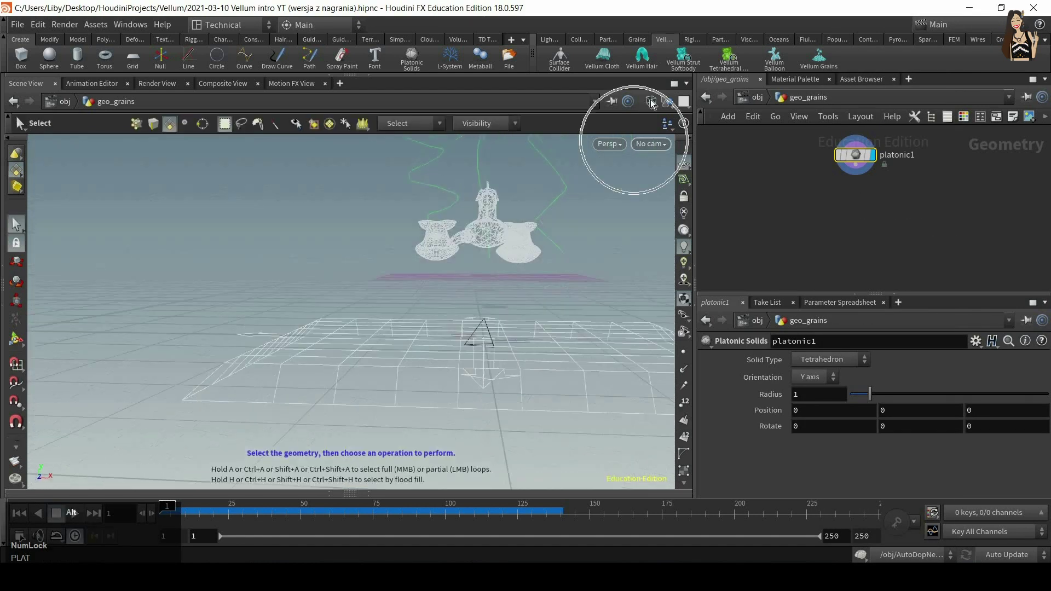
{"action": "left_click", "coordinate": [651, 101]}
{"action": "left_click", "coordinate": [702, 241]}
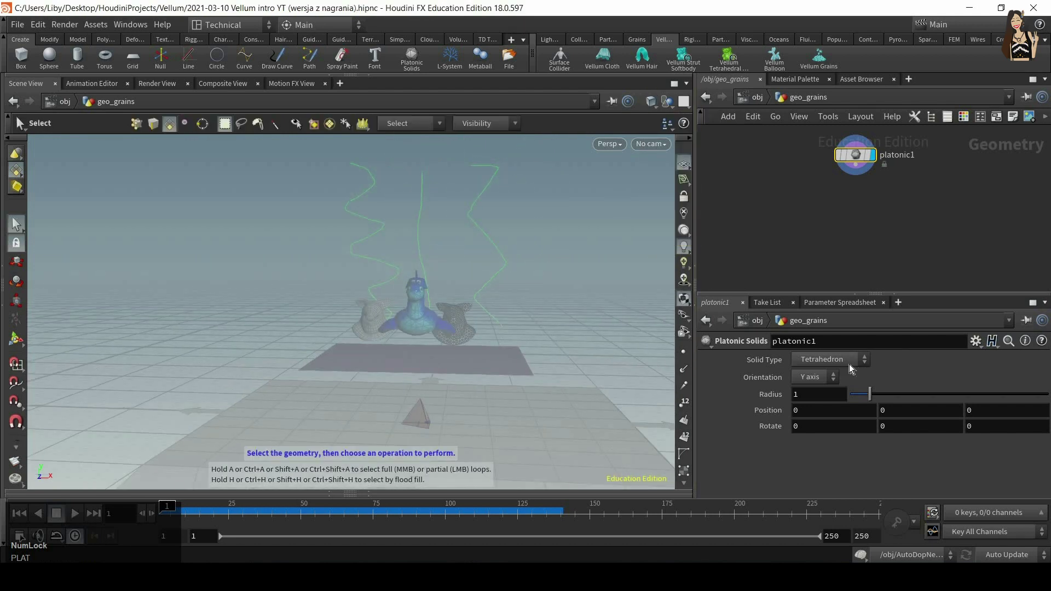
Step: Set the solid type of platonic1 to Utah Teapot and append a Transform node to it
{"action": "left_click", "coordinate": [849, 361]}
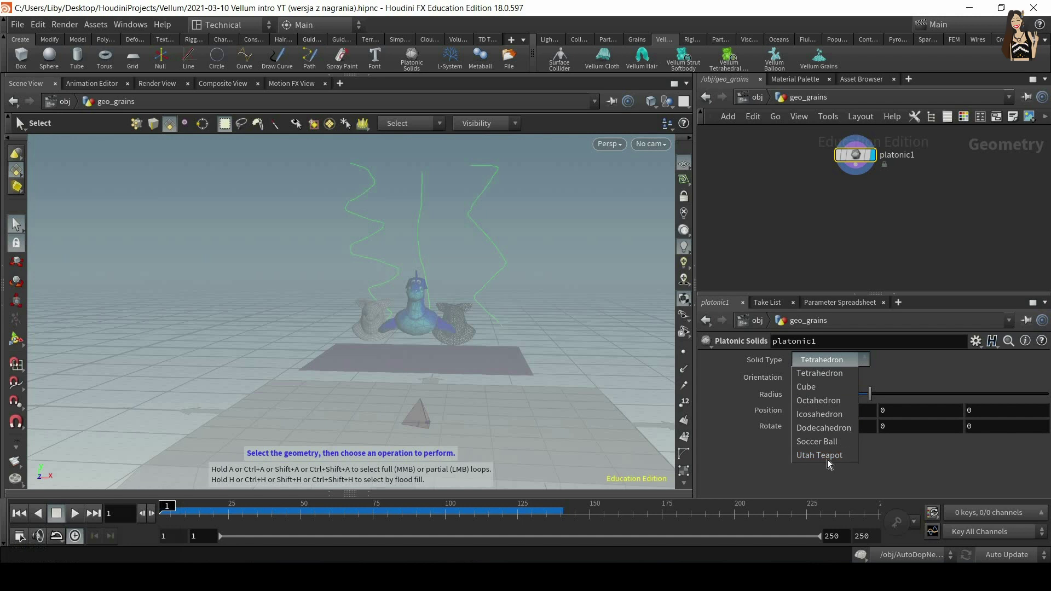
{"action": "key", "text": "Return"}
{"action": "left_click_drag", "start_coordinate": [857, 173], "coordinate": [854, 227]}
{"action": "key", "text": "Tab"}
{"action": "type", "text": "tra"}
{"action": "key", "text": "Return"}
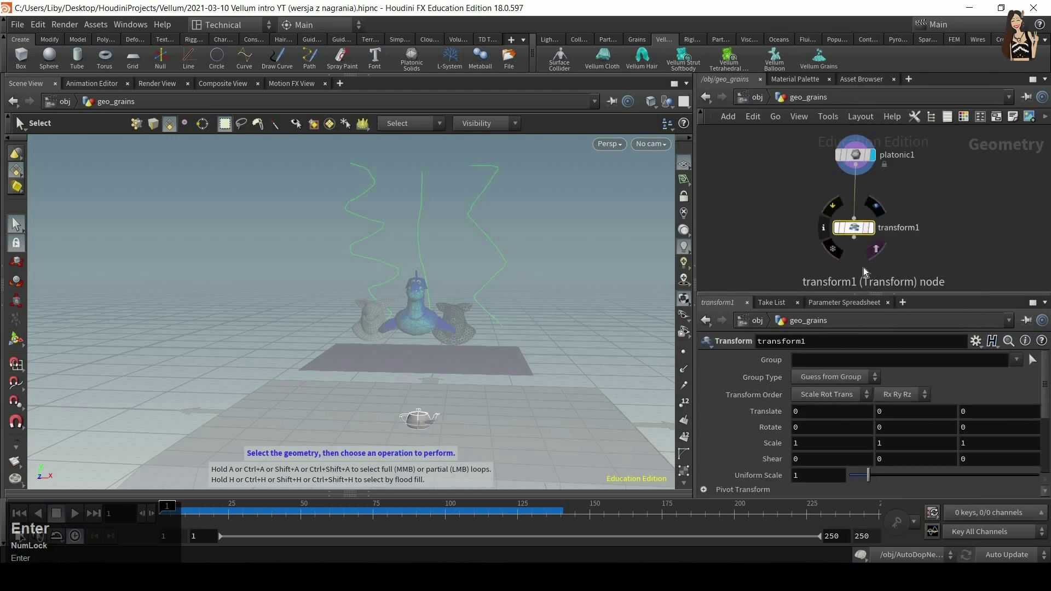
Step: Set the teapot's Y translation in transform1 to 7 after trying 5
{"action": "key", "text": "Tab"}
{"action": "type", "text": "5"}
{"action": "key", "text": "Return"}
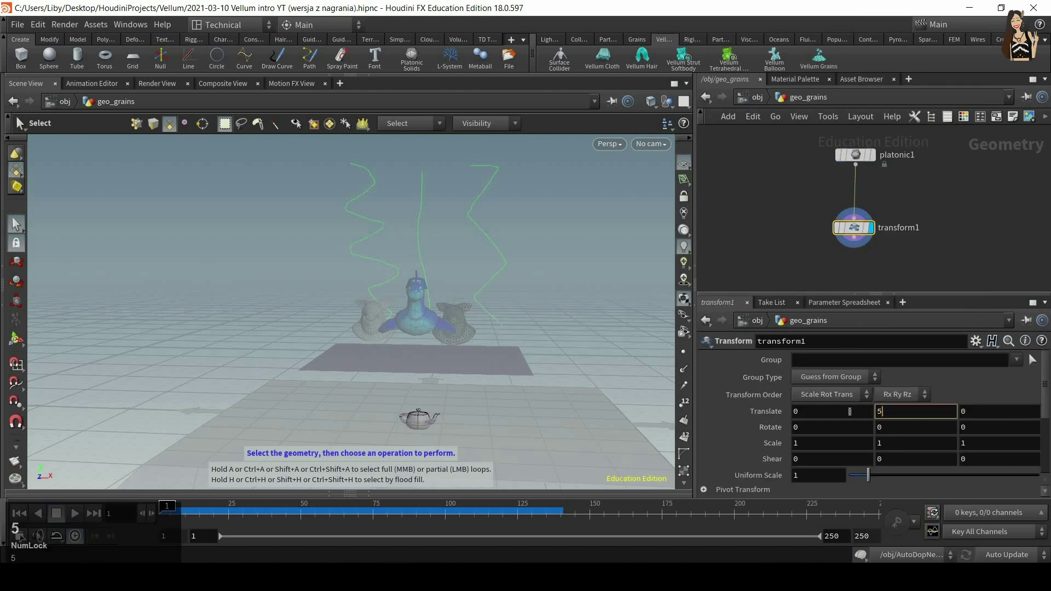
{"action": "type", "text": "7"}
{"action": "key", "text": "Return"}
Step: Set the teapot's uniform scale to 1.94 and raise it further above the softbodies with the transform handle
{"action": "left_click_drag", "start_coordinate": [868, 475], "coordinate": [886, 472]}
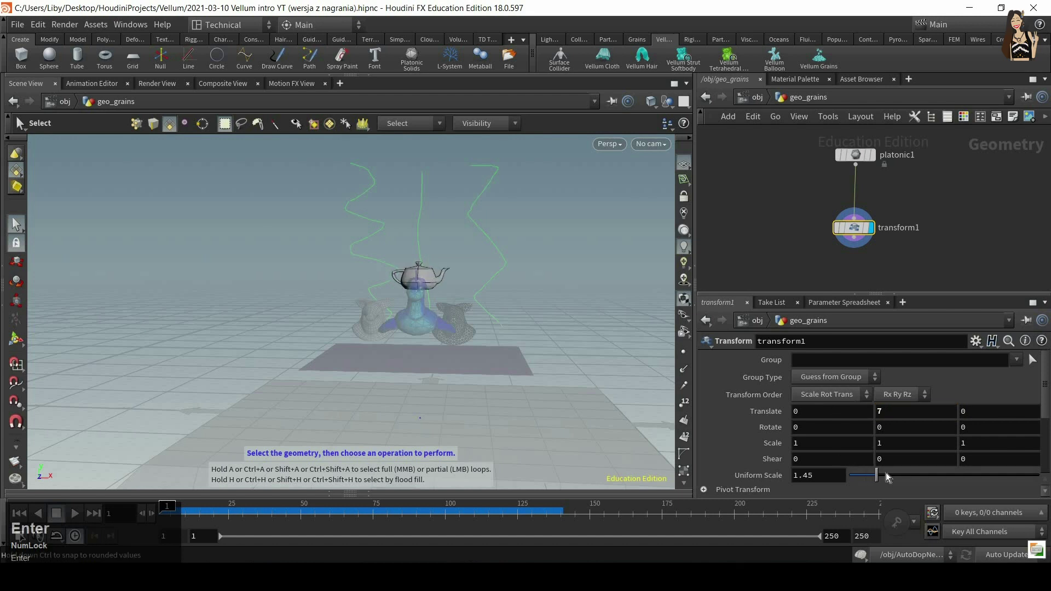
{"action": "key", "text": "Return"}
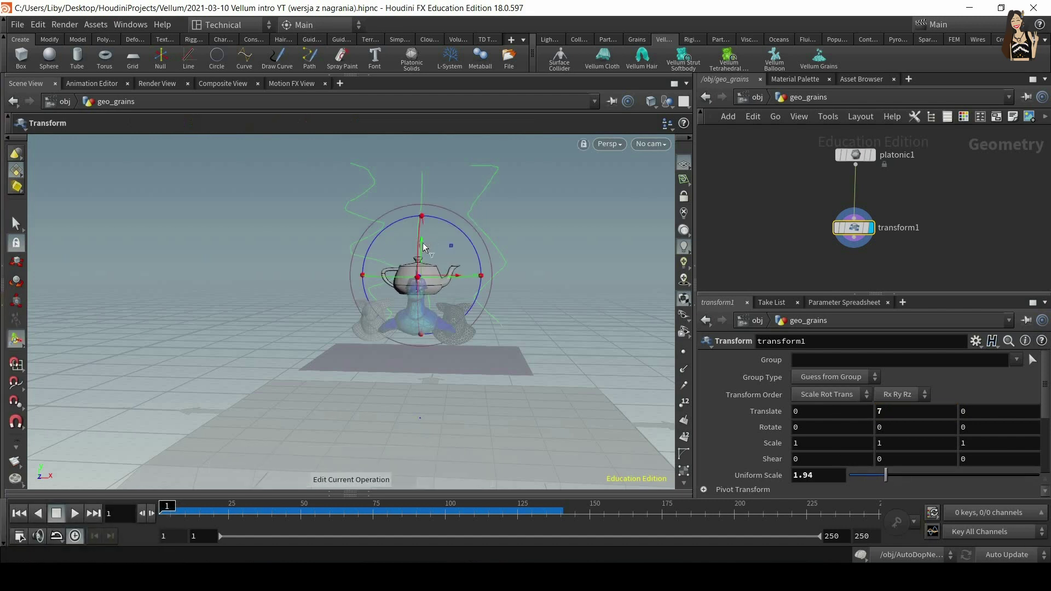
{"action": "left_click_drag", "start_coordinate": [422, 233], "coordinate": [423, 206]}
{"action": "left_click_drag", "start_coordinate": [494, 226], "coordinate": [429, 227], "text": "alt"}
{"action": "left_click_drag", "start_coordinate": [535, 265], "coordinate": [520, 241], "text": "alt"}
Step: Append a Null node after transform1 in geo_grains
{"action": "left_click", "coordinate": [858, 258]}
{"action": "key", "text": "Tab"}
{"action": "type", "text": "nu"}
{"action": "key", "text": "Return"}
{"action": "left_click", "coordinate": [858, 266]}
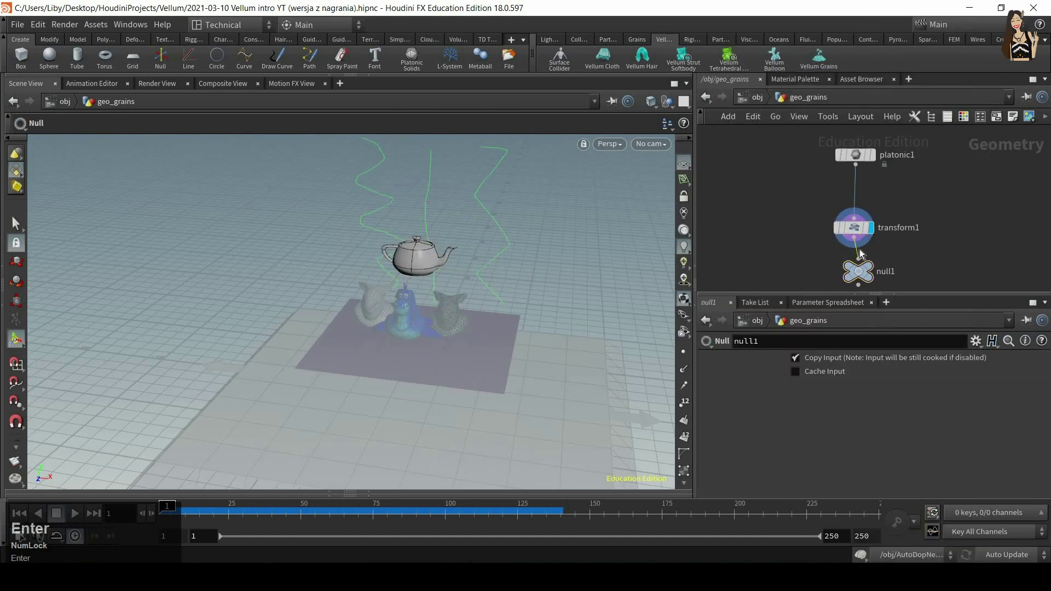
Step: Insert a Color node between transform1 and the Null and set its colour to lime green (0.5, 1, 0)
{"action": "key", "text": "Tab"}
{"action": "type", "text": "c"}
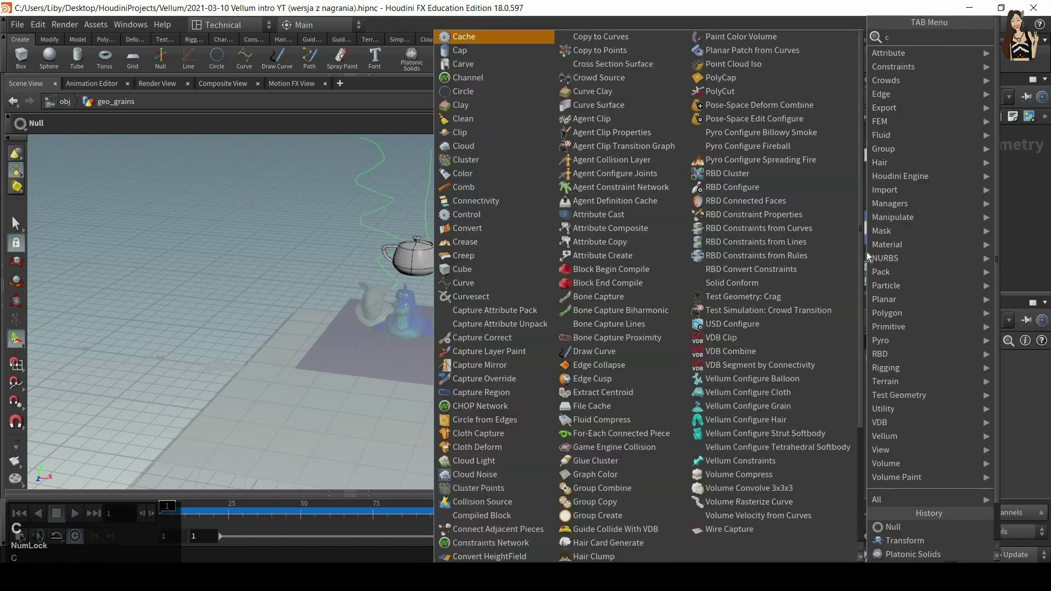
{"action": "type", "text": "olo"}
{"action": "key", "text": "Return"}
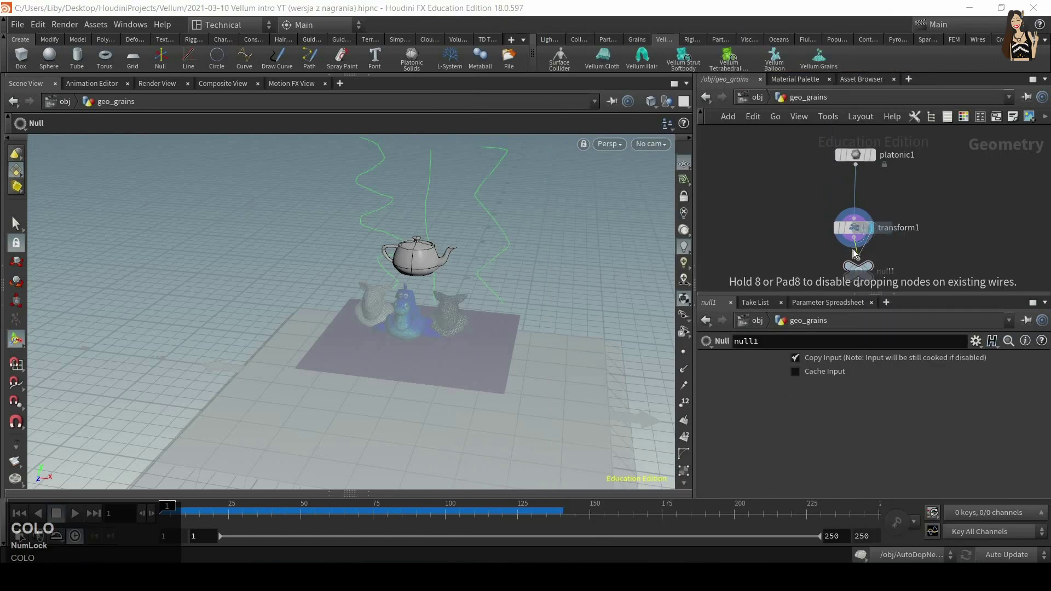
{"action": "left_click", "coordinate": [909, 255]}
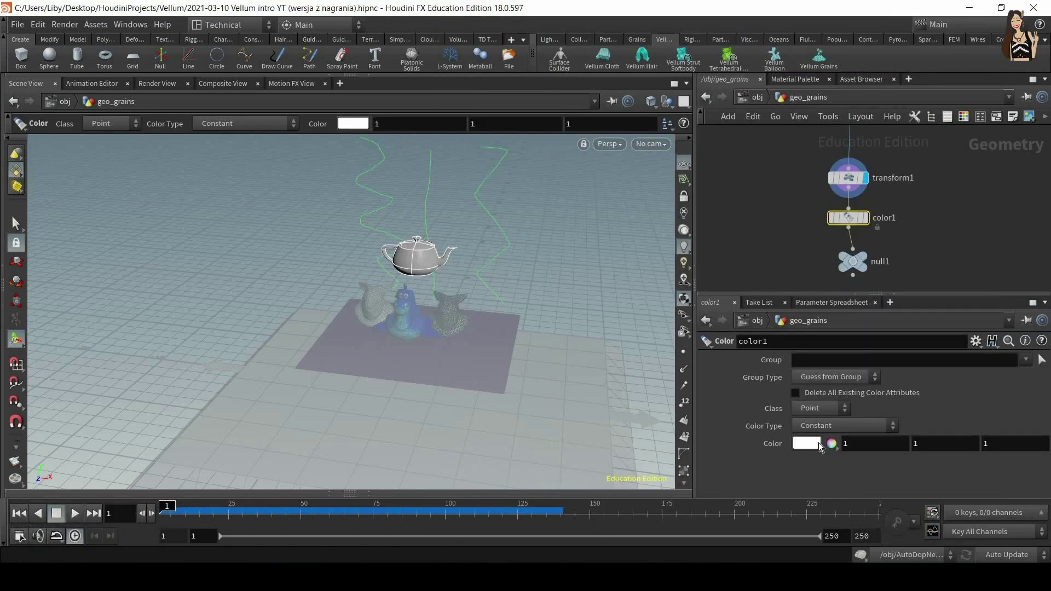
{"action": "left_click", "coordinate": [807, 444]}
{"action": "left_click", "coordinate": [825, 323]}
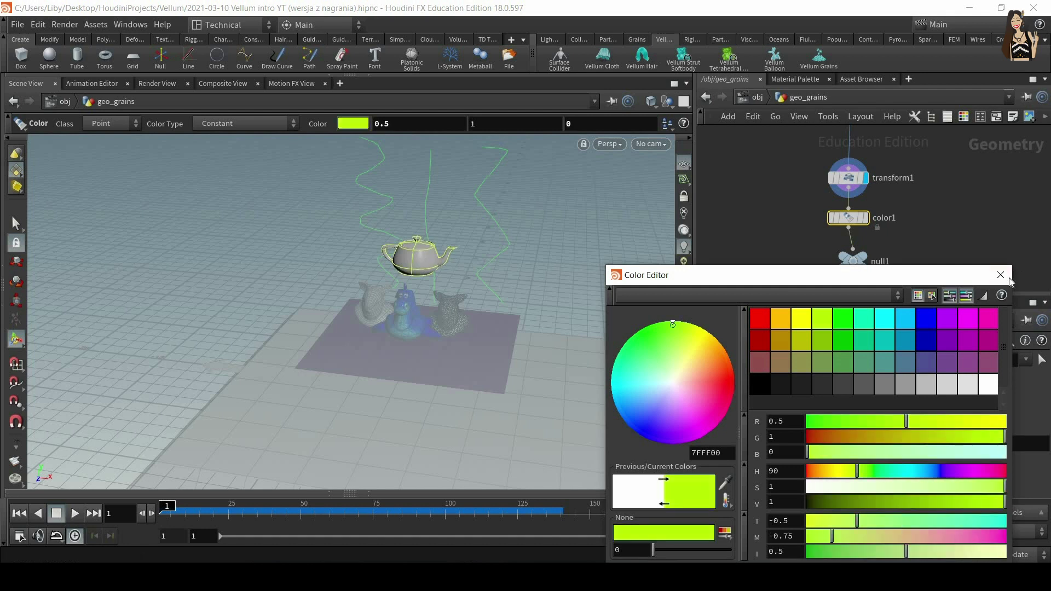
Step: Rename the Null node below color1 to OUT_grains
{"action": "double_click", "coordinate": [881, 261]}
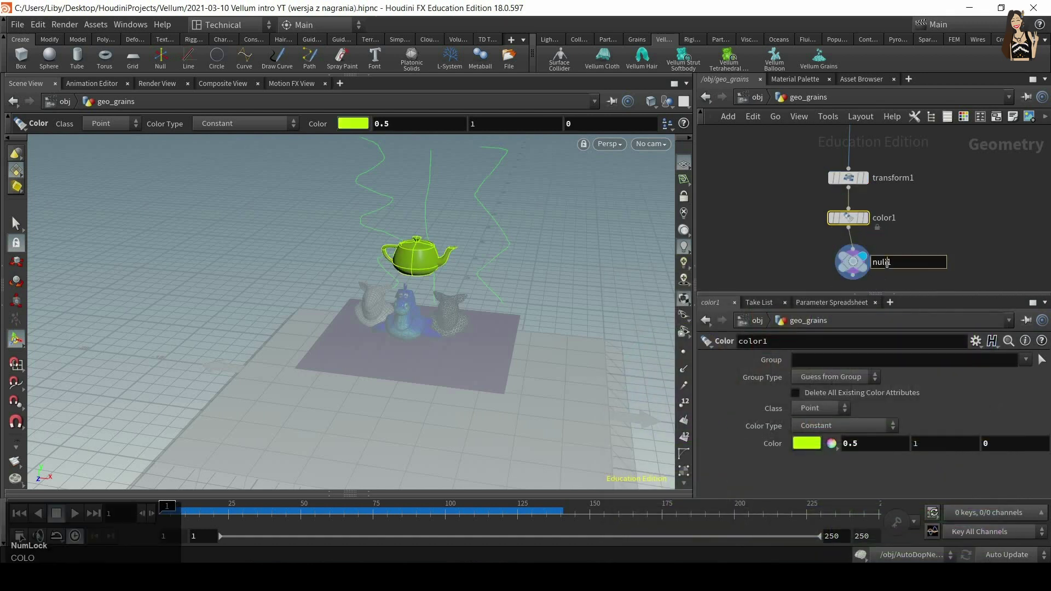
{"action": "type", "text": "OUT_grains"}
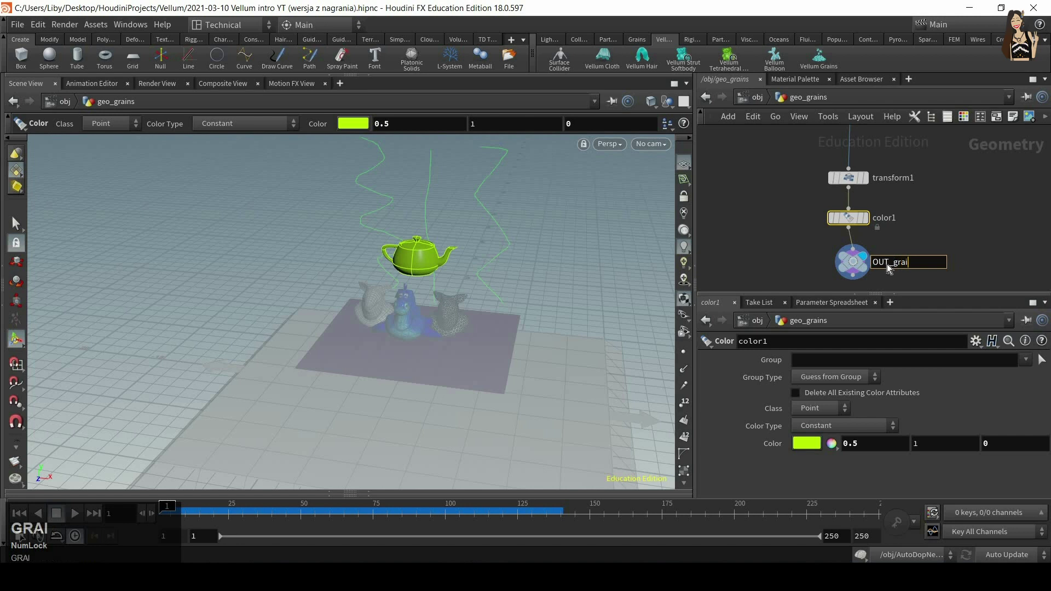
{"action": "key", "text": "Return"}
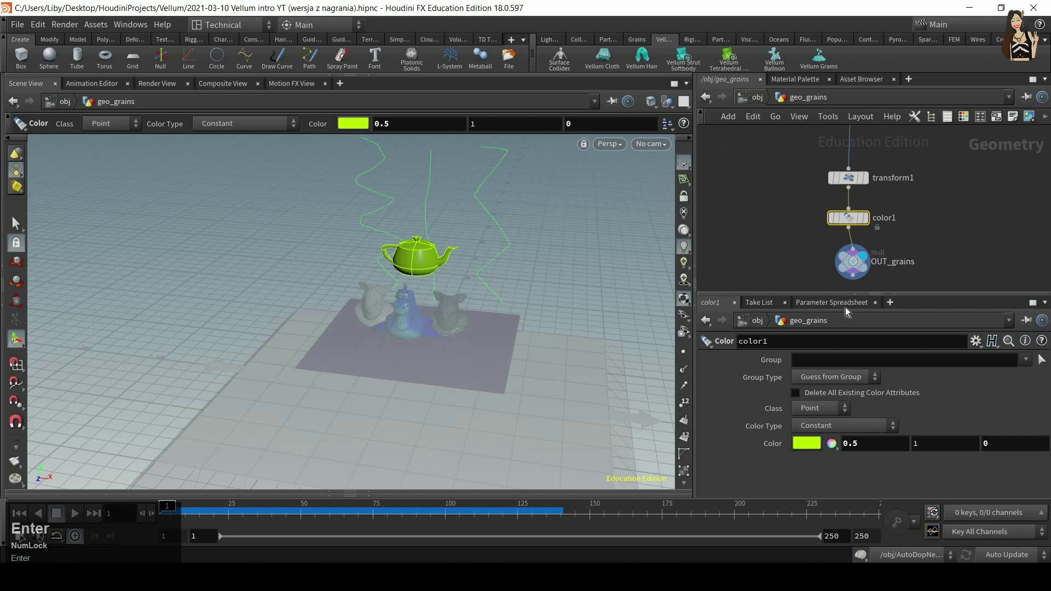
Step: Turn geo_grains into Vellum Grains and place its source node beside the other Vellum sources in AutoDopNetwork
{"action": "key", "text": "u"}
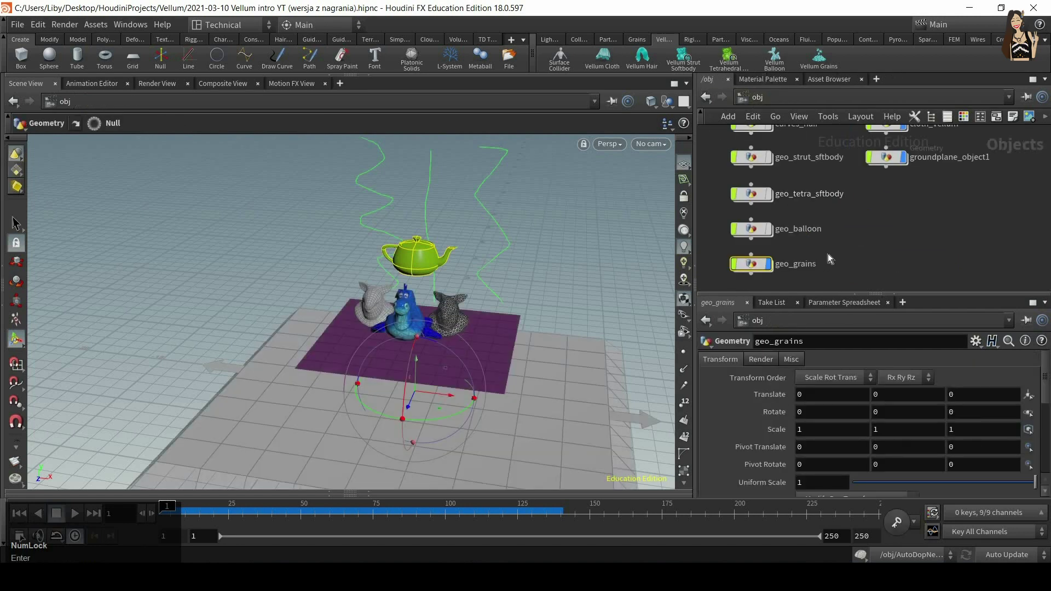
{"action": "left_click", "coordinate": [812, 67]}
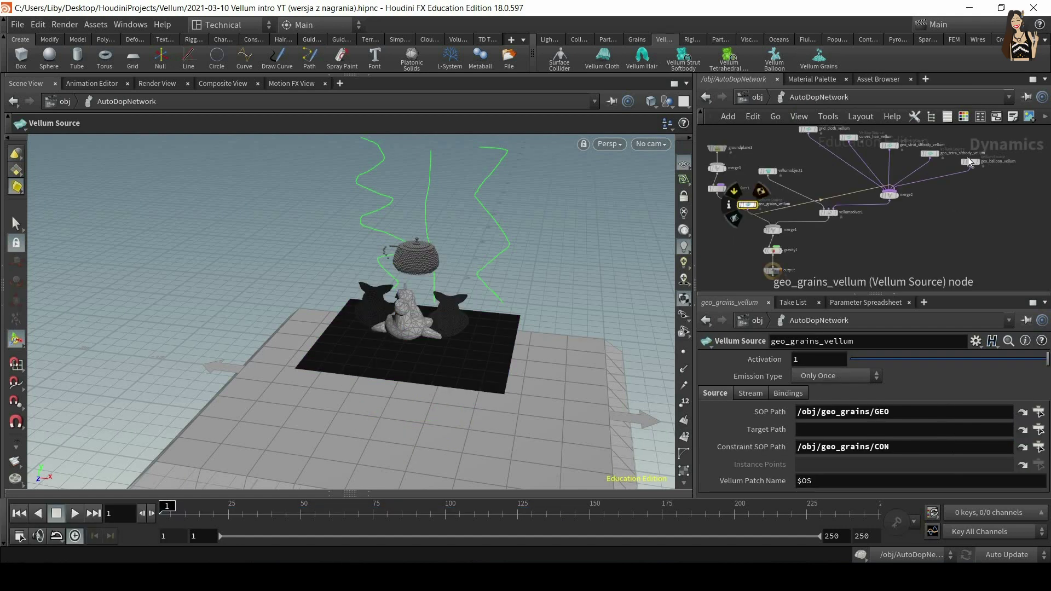
{"action": "left_click", "coordinate": [978, 161]}
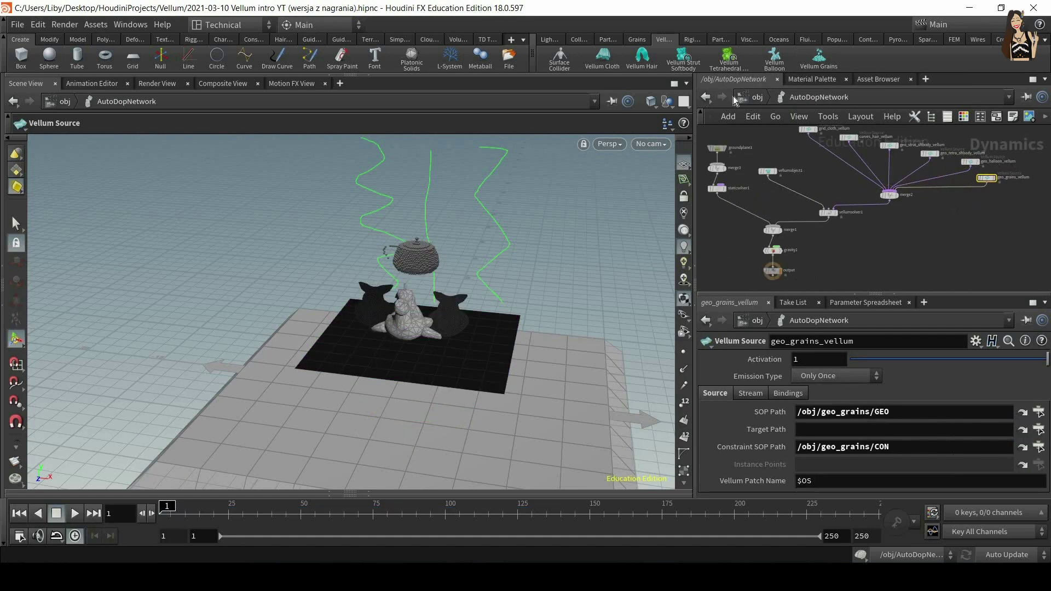
{"action": "left_click", "coordinate": [756, 99]}
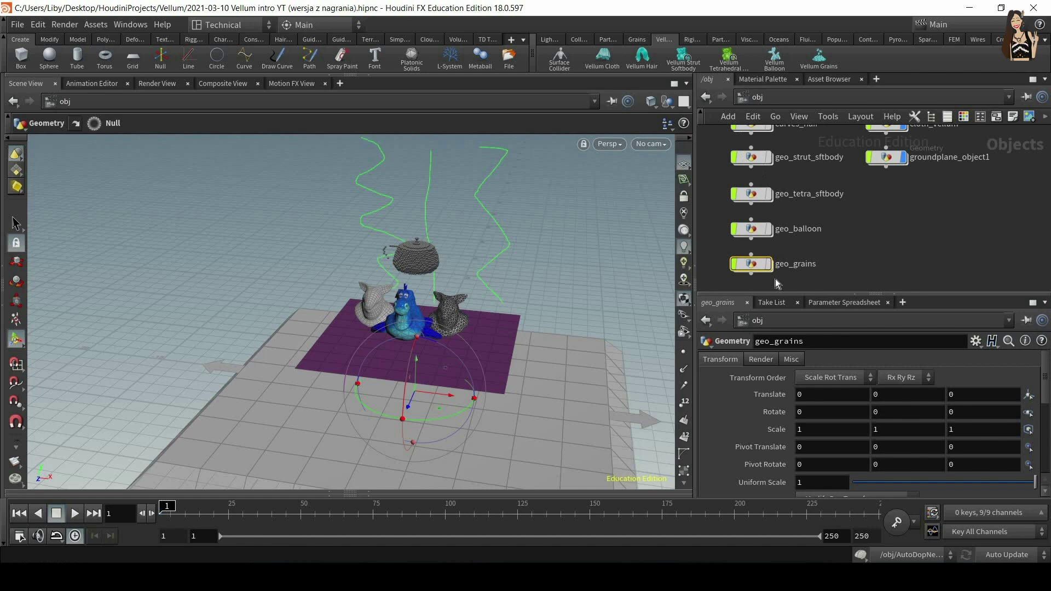
Step: Frame the teapot grains above the softbodies, play the simulation and rewind it to the first frame
{"action": "mouse_move", "coordinate": [436, 143]}
{"action": "right_mouse_down", "text": "alt"}
{"action": "mouse_move", "coordinate": [422, 188]}
{"action": "mouse_move", "coordinate": [432, 159]}
{"action": "right_mouse_up", "text": "alt"}
{"action": "mouse_move", "coordinate": [432, 159]}
{"action": "left_mouse_down", "text": "alt"}
{"action": "mouse_move", "coordinate": [434, 182]}
{"action": "mouse_move", "coordinate": [428, 168]}
{"action": "left_mouse_up", "text": "alt"}
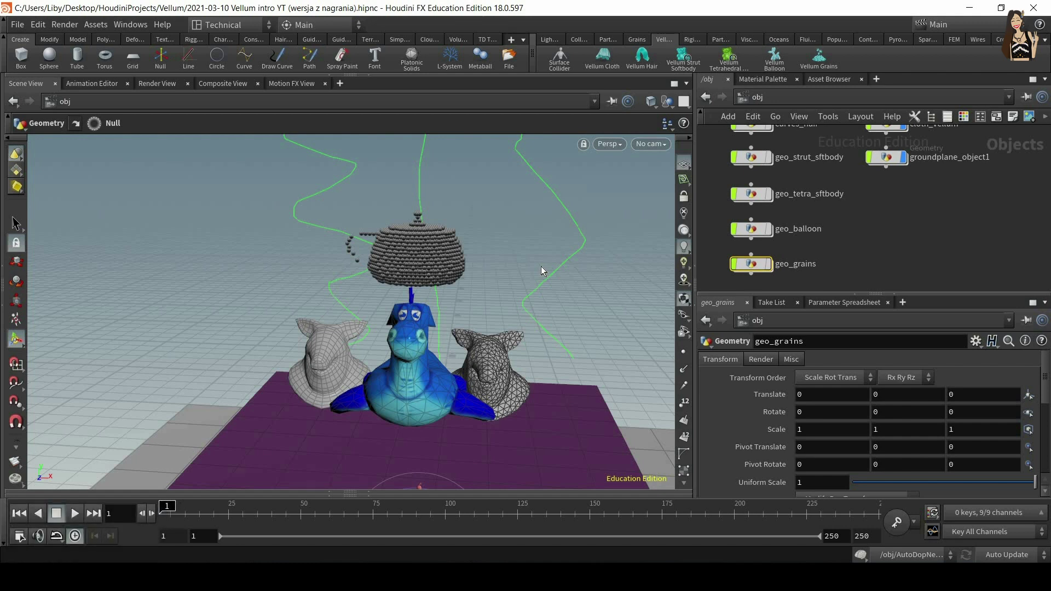
{"action": "key", "text": "Up"}
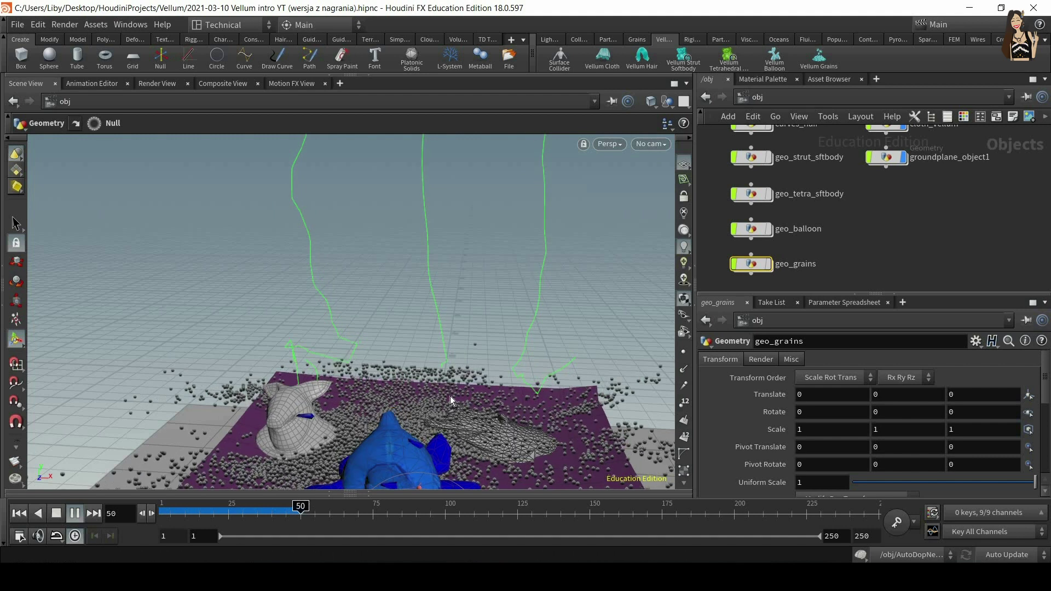
{"action": "left_click", "coordinate": [19, 513]}
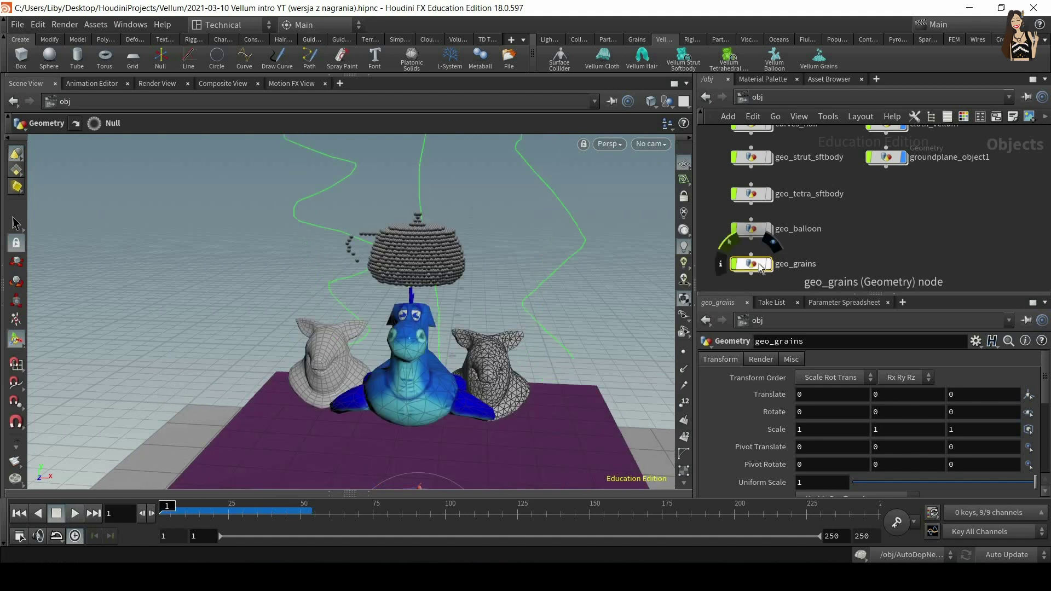
Step: Try a Grain Size of 0.5 on grain_constraints in geo_grains and view the grains at object level
{"action": "key", "text": "i"}
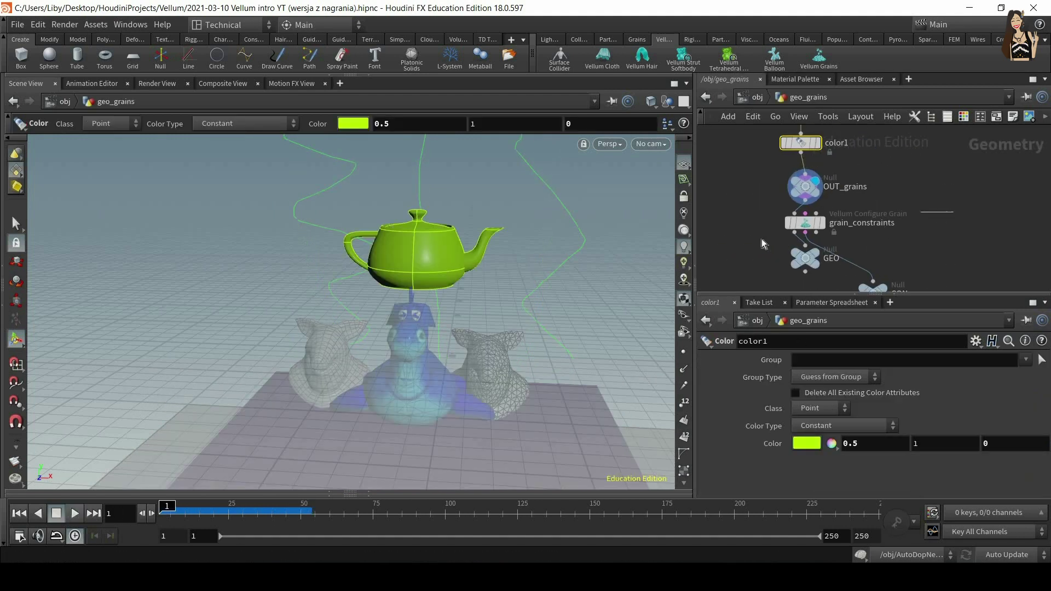
{"action": "left_click", "coordinate": [805, 223]}
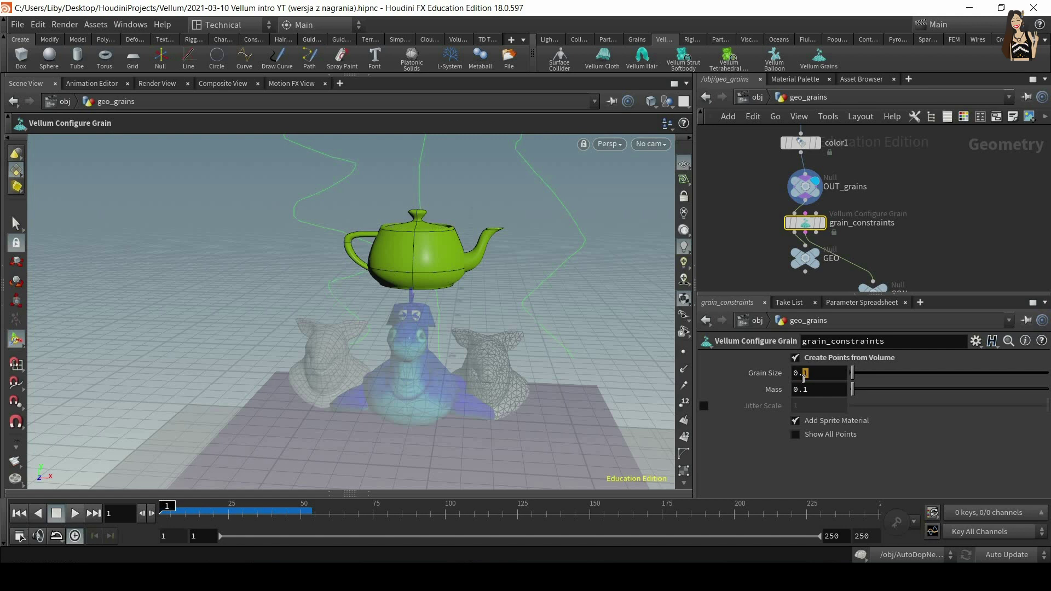
{"action": "type", "text": "5"}
{"action": "key", "text": "Return"}
{"action": "left_click", "coordinate": [759, 97]}
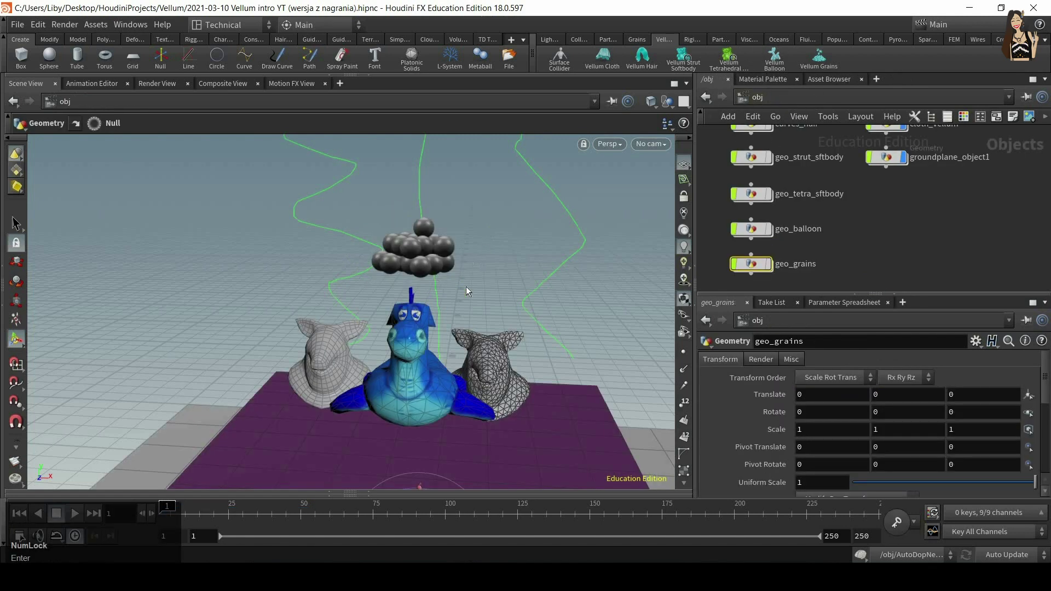
Step: Try a Grain Size of 0.05 on grain_constraints and view the finer teapot grains at object level
{"action": "double_click", "coordinate": [753, 265]}
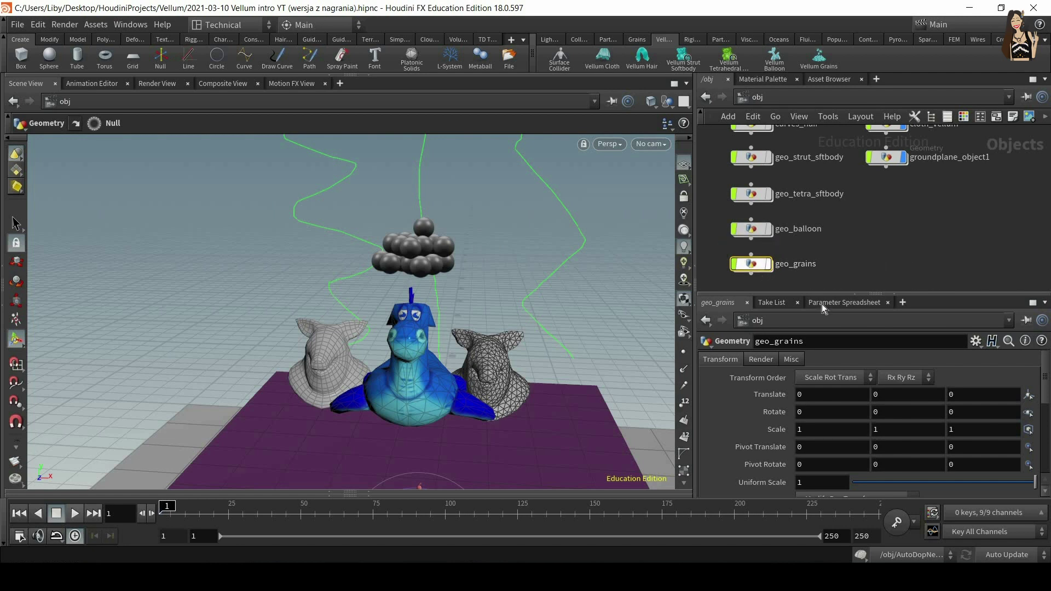
{"action": "key", "text": "BackSpace"}
{"action": "type", "text": "0.05"}
{"action": "key", "text": "Return"}
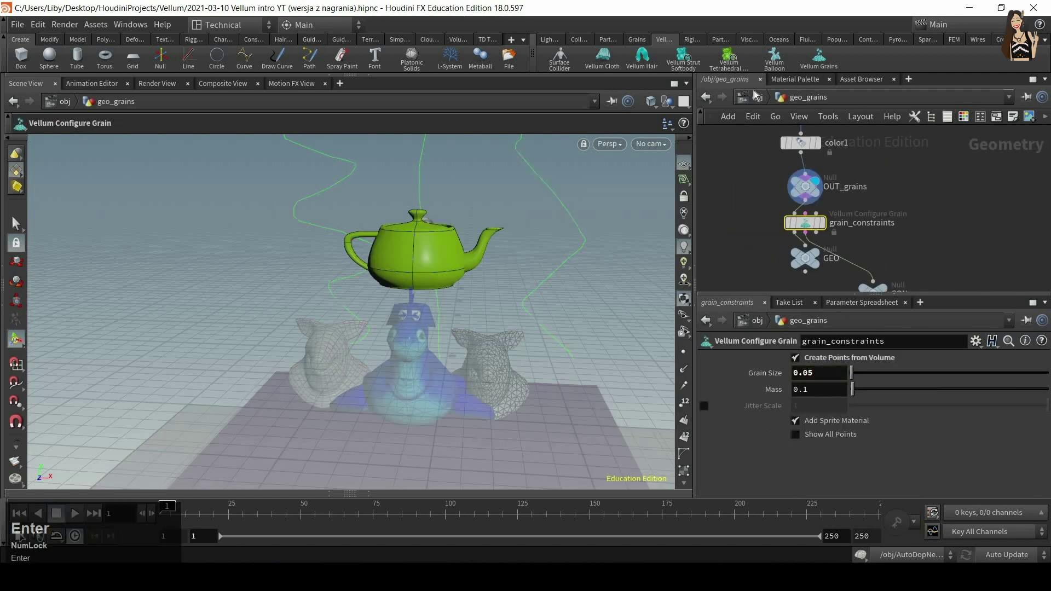
{"action": "left_click", "coordinate": [757, 97]}
{"action": "right_click_drag", "start_coordinate": [410, 138], "coordinate": [550, 189], "text": "alt"}
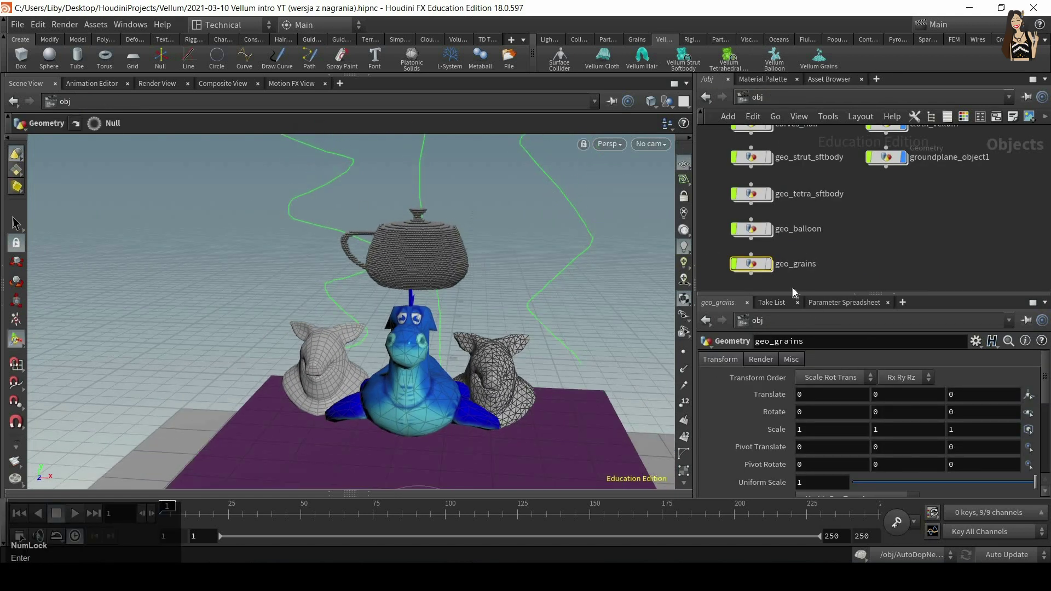
Step: Set the Grain Size on grain_constraints in geo_grains to 0.2
{"action": "double_click", "coordinate": [751, 265]}
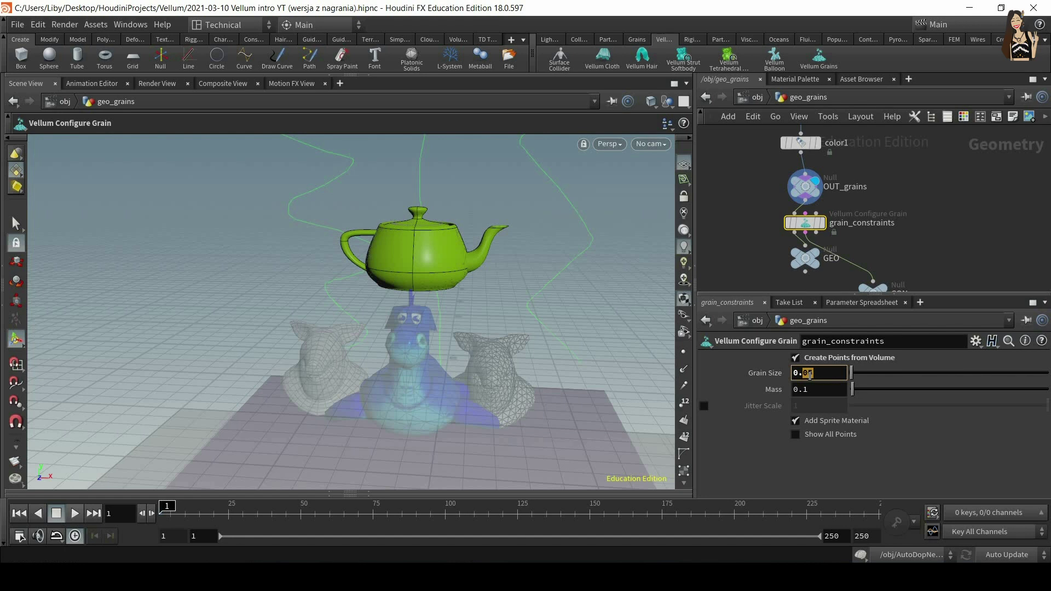
{"action": "type", "text": "2"}
{"action": "key", "text": "Return"}
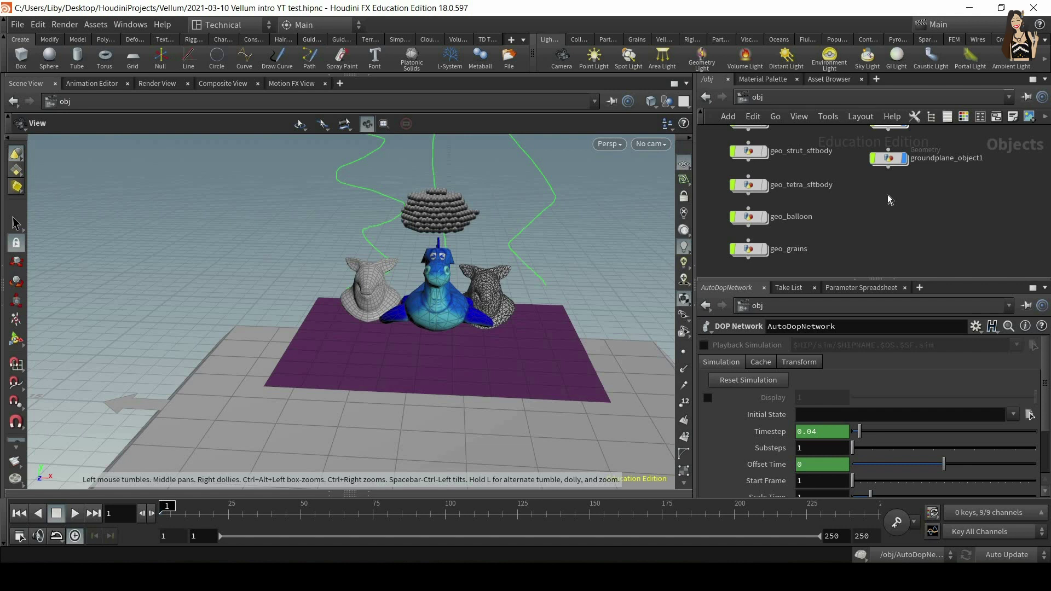
Step: Add a POP Wind node in AutoDopNetwork and connect it to the Particle Forces input of vellumsolver1
{"action": "middle_click_drag", "start_coordinate": [888, 195], "coordinate": [892, 271]}
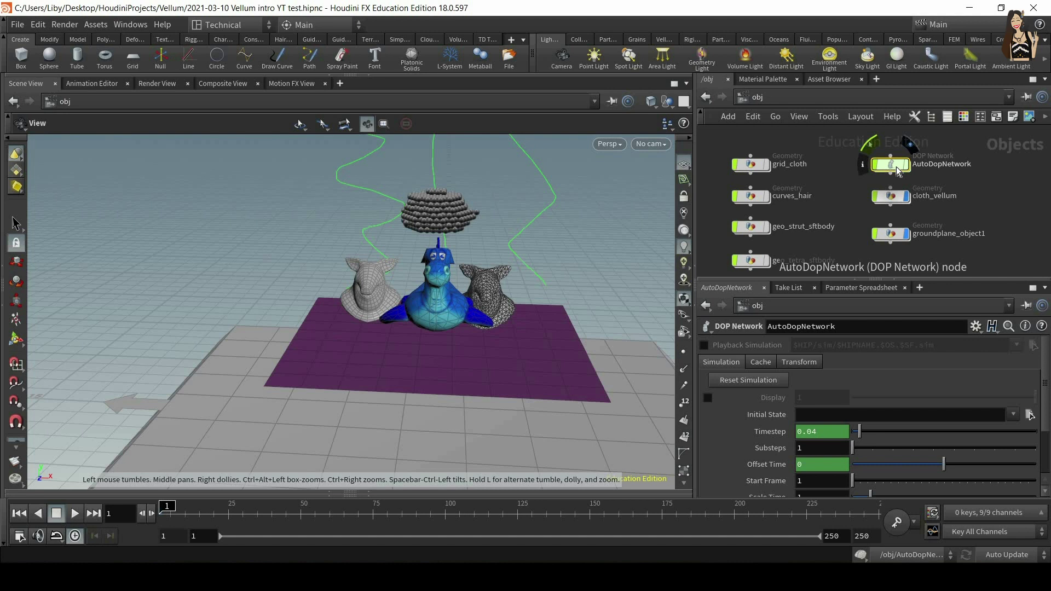
{"action": "double_click", "coordinate": [897, 167]}
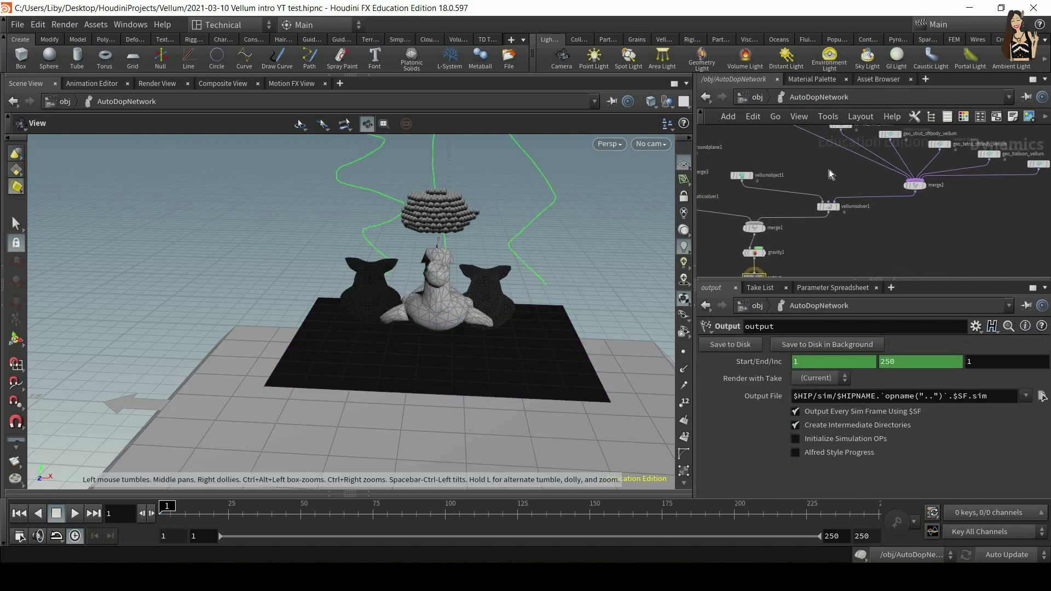
{"action": "scroll", "coordinate": [832, 178], "scroll_direction": "up", "scroll_amount": 1}
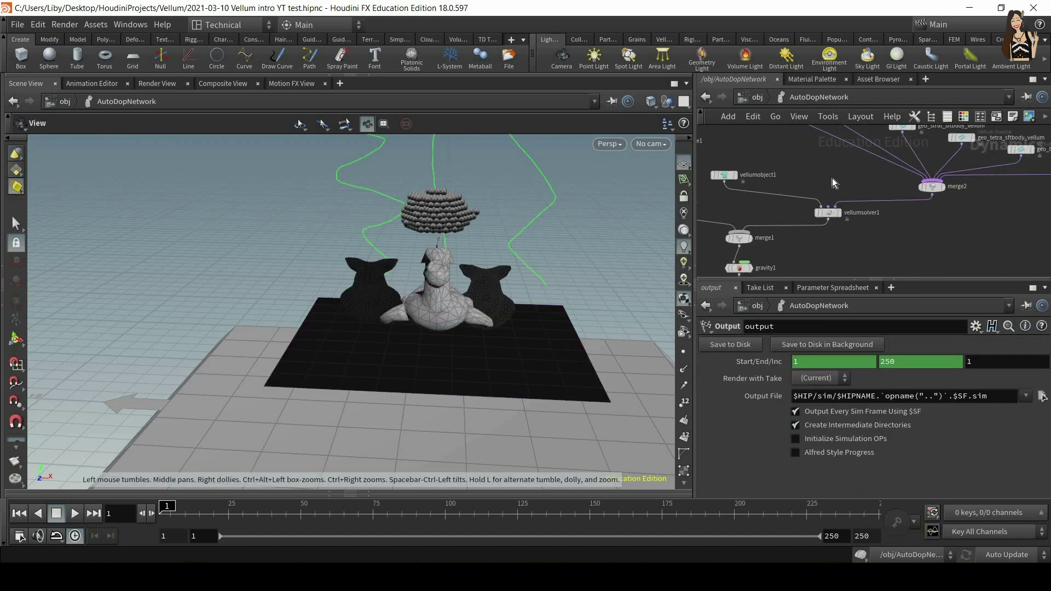
{"action": "scroll", "coordinate": [832, 179], "scroll_direction": "up", "scroll_amount": 1}
{"action": "scroll", "coordinate": [833, 181], "scroll_direction": "up", "scroll_amount": 1}
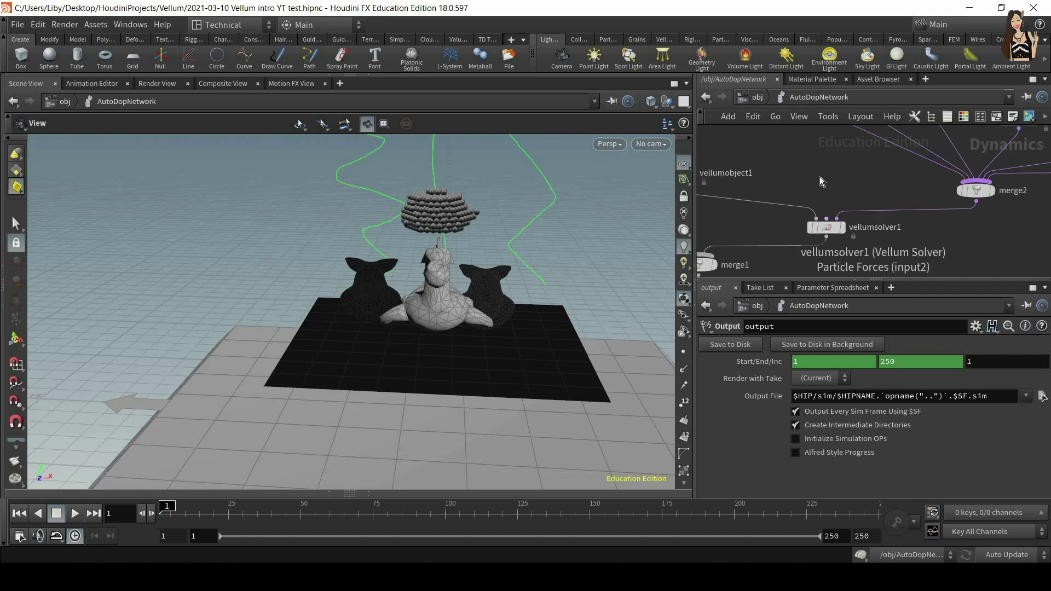
{"action": "scroll", "coordinate": [835, 206], "scroll_direction": "up", "scroll_amount": 1}
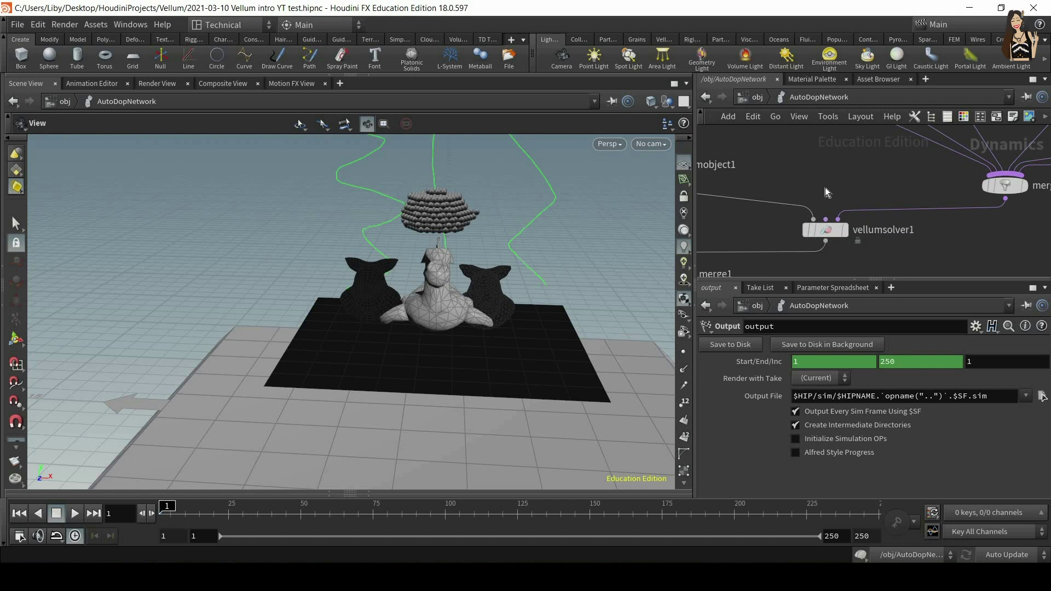
{"action": "key", "text": "Tab"}
{"action": "mouse_move", "coordinate": [863, 405]}
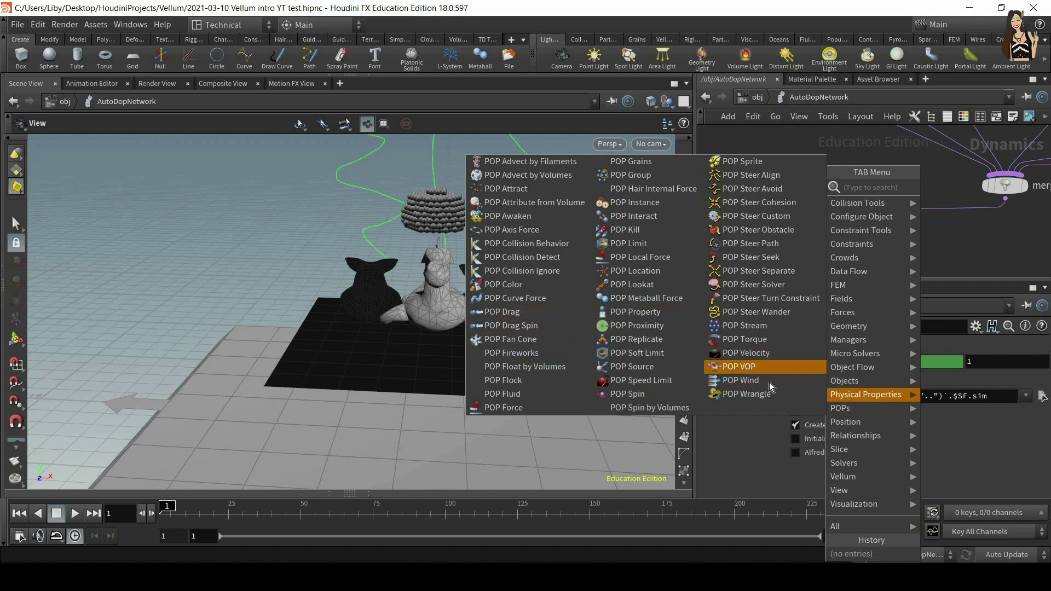
{"action": "left_click", "coordinate": [754, 380]}
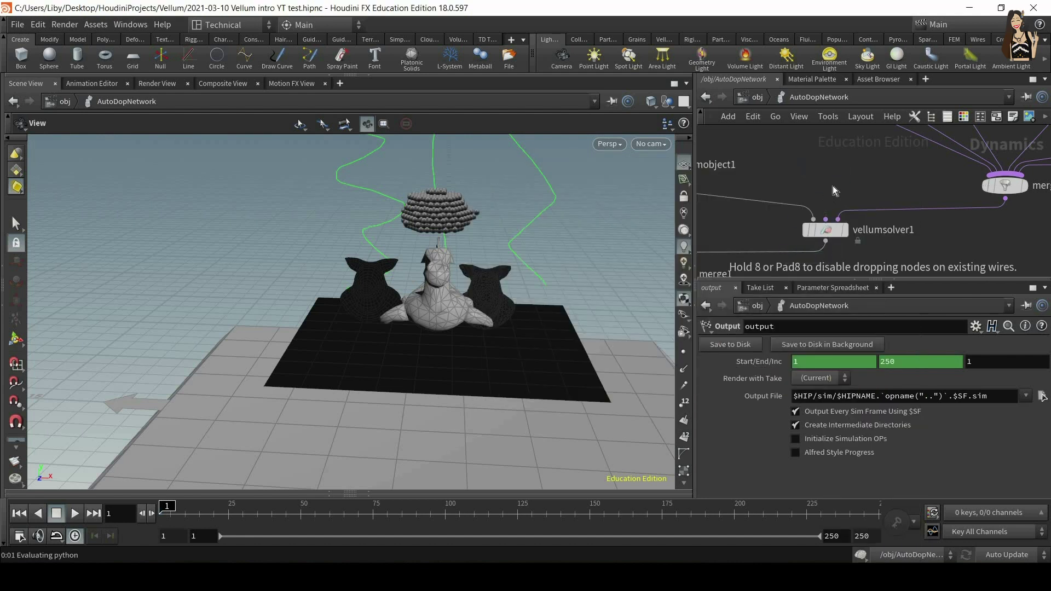
{"action": "left_click", "coordinate": [832, 184]}
{"action": "left_click", "coordinate": [826, 176]}
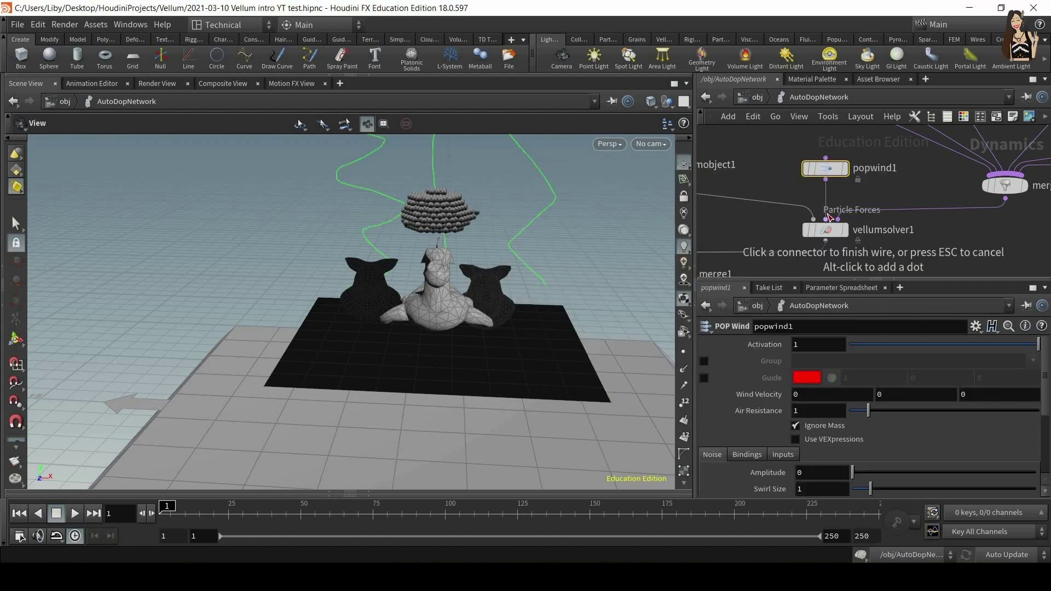
{"action": "left_click", "coordinate": [828, 215]}
Step: Set the Wind Velocity of popwind1 to 7 in X and 5 in Y
{"action": "scroll", "coordinate": [1043, 394], "scroll_direction": "down", "scroll_amount": 5}
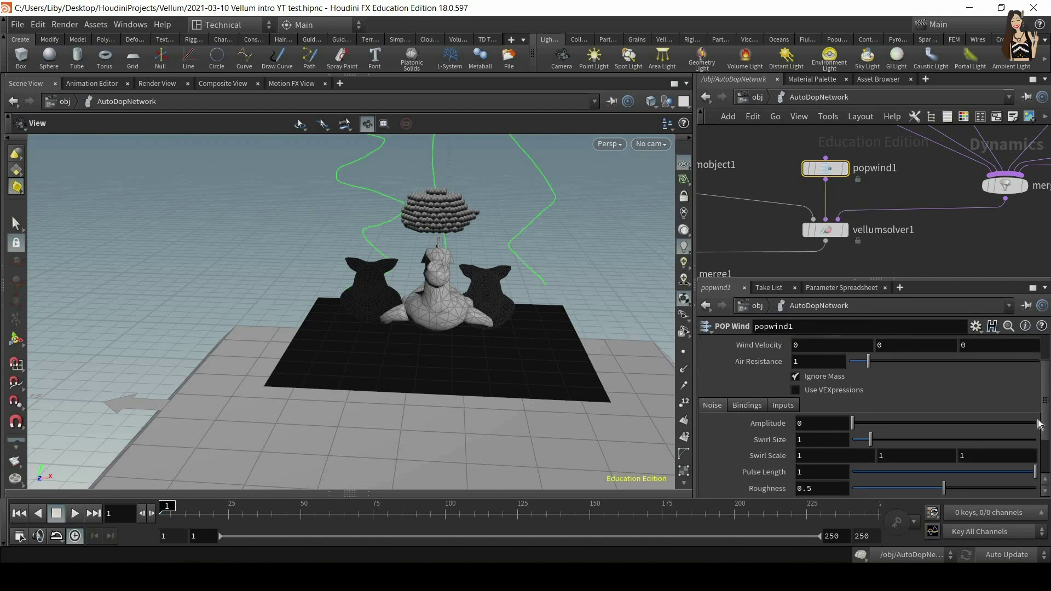
{"action": "scroll", "coordinate": [1046, 360], "scroll_direction": "up", "scroll_amount": 5}
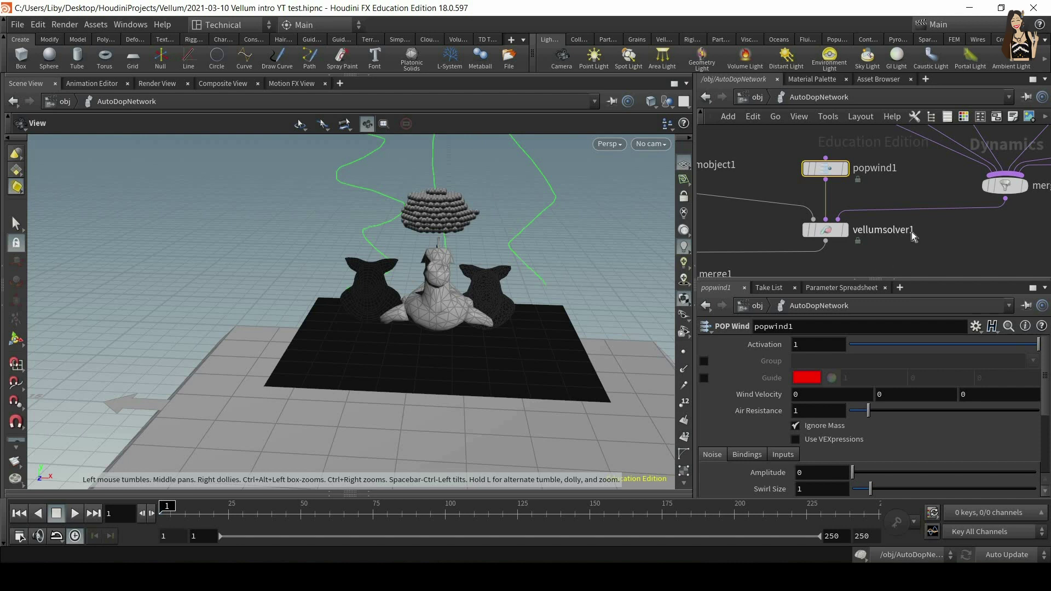
{"action": "key", "text": "h"}
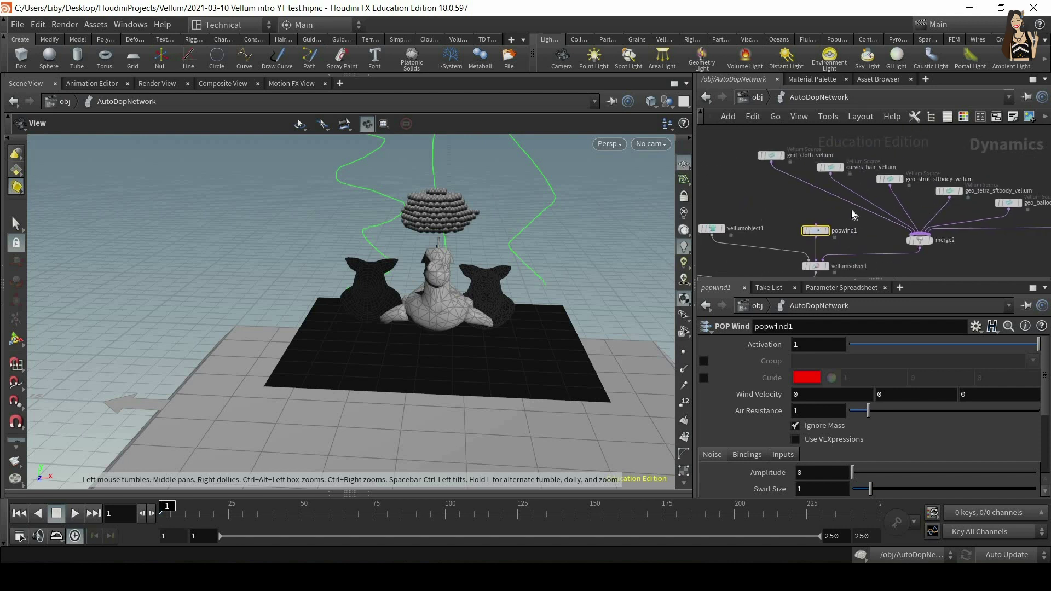
{"action": "scroll", "coordinate": [811, 213], "scroll_direction": "up", "scroll_amount": 3}
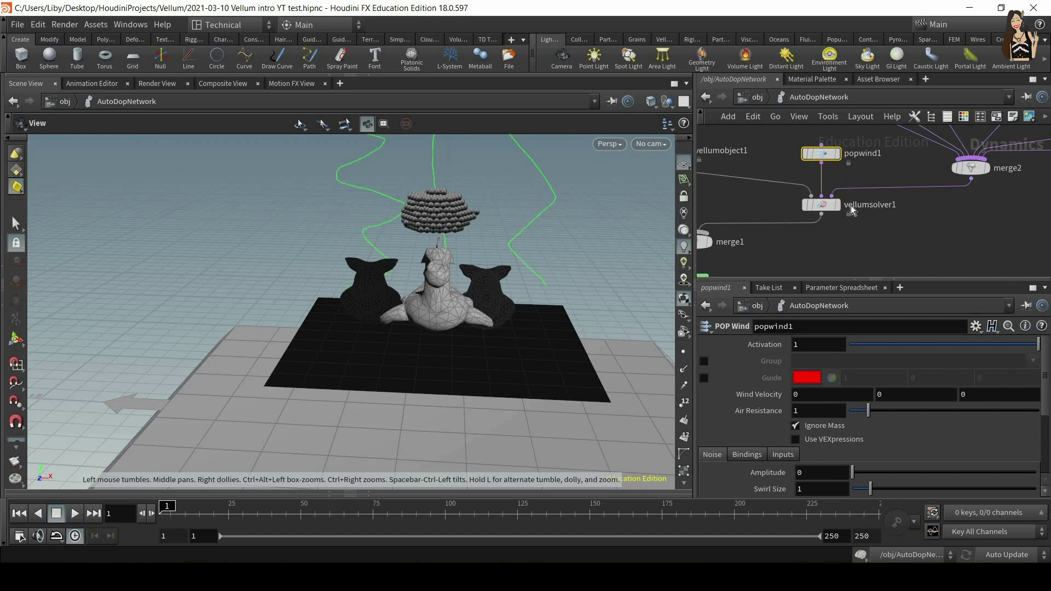
{"action": "middle_click_drag", "start_coordinate": [834, 219], "coordinate": [842, 247]}
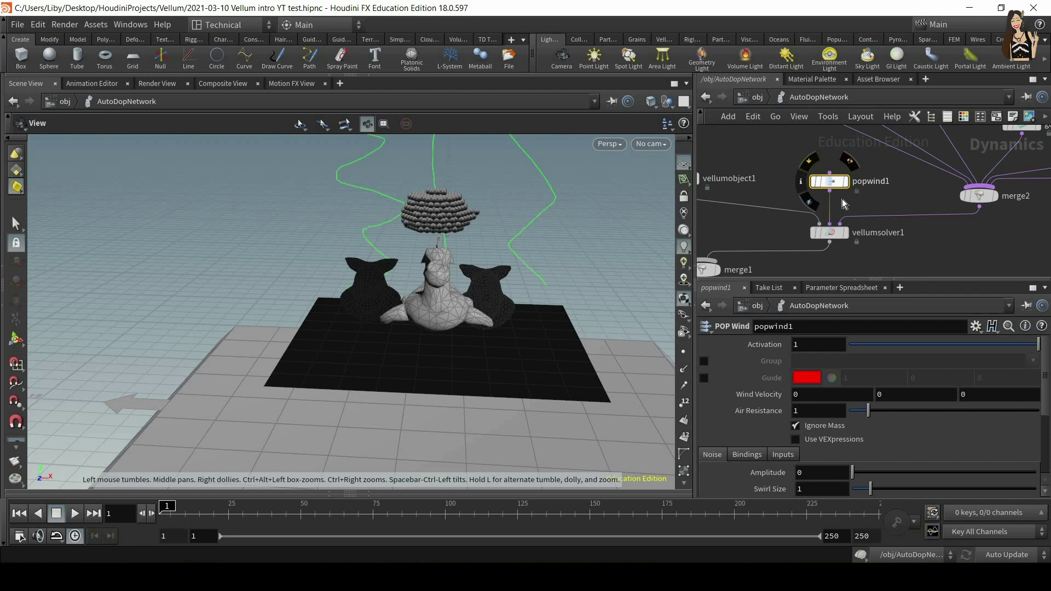
{"action": "double_click", "coordinate": [885, 394]}
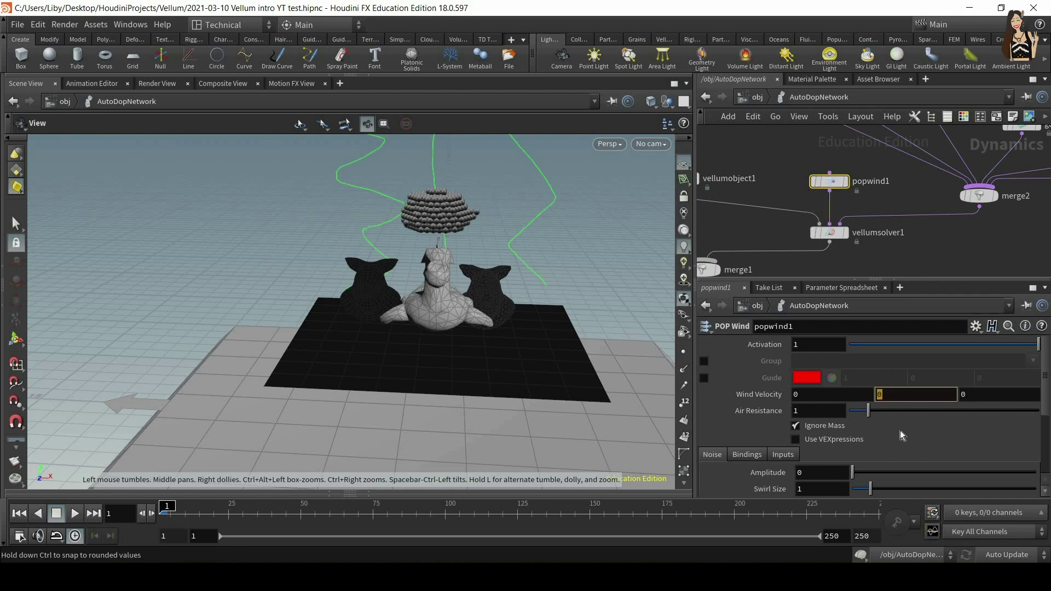
{"action": "key", "text": "Return"}
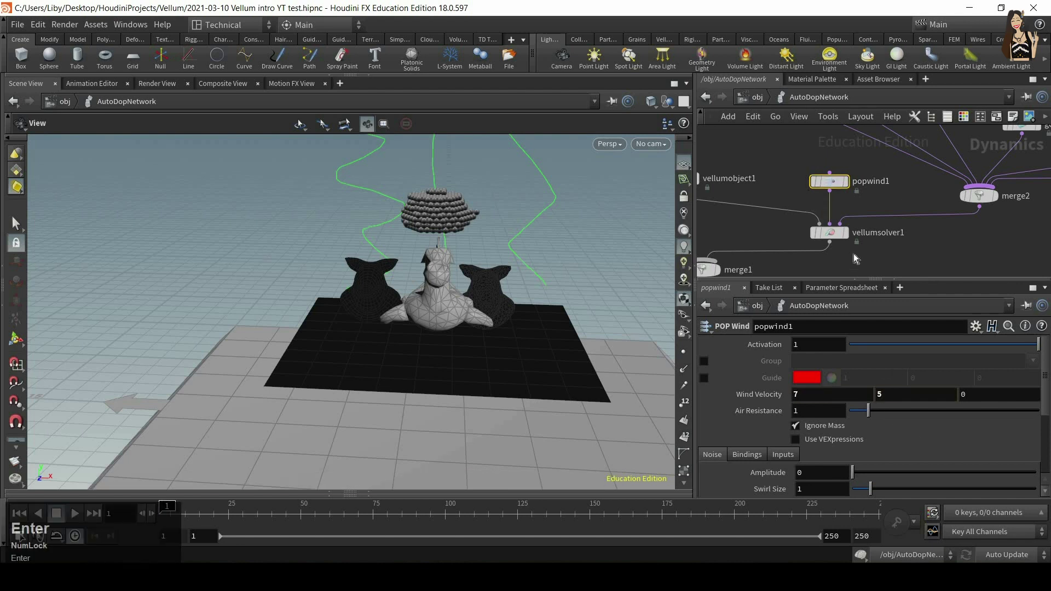
Step: Play the wind-driven simulation at object level and return to frame 1
{"action": "left_click", "coordinate": [753, 97]}
{"action": "left_click", "coordinate": [75, 513]}
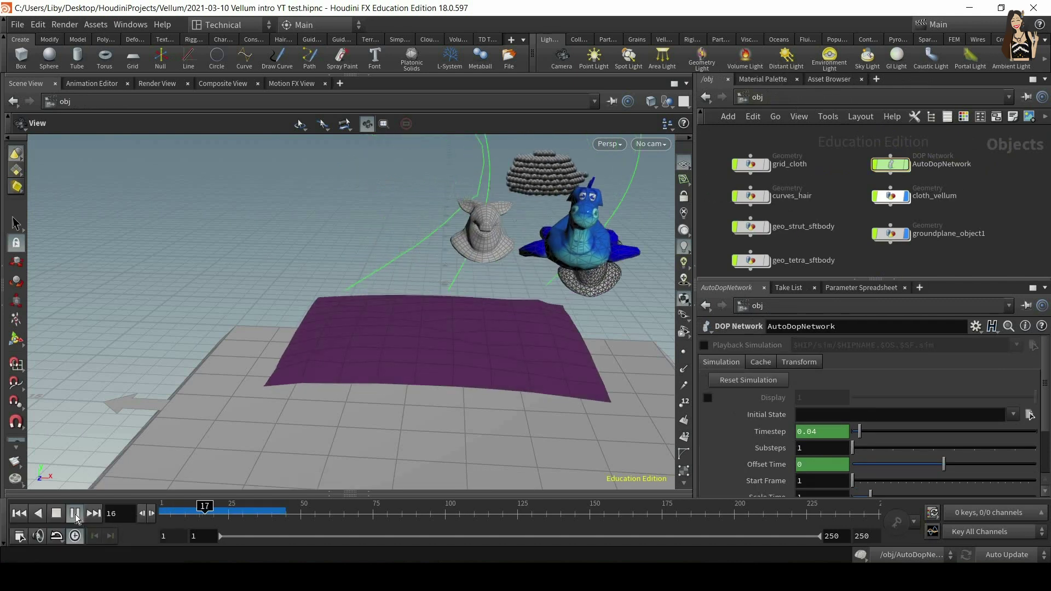
{"action": "left_click", "coordinate": [163, 509]}
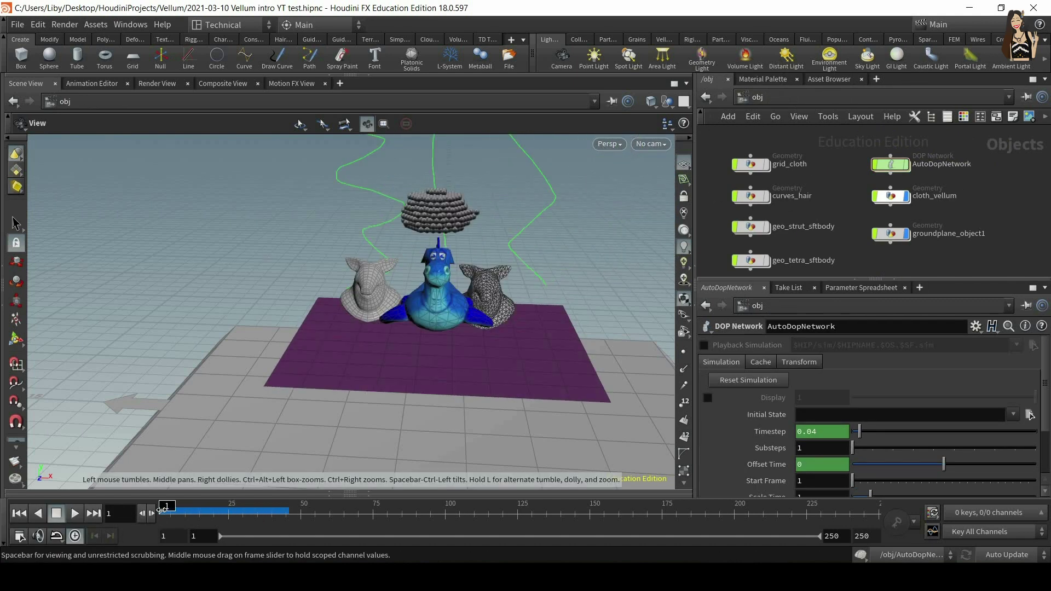
Step: Delete popwind1 from AutoDopNetwork
{"action": "double_click", "coordinate": [892, 166]}
{"action": "left_click", "coordinate": [829, 182]}
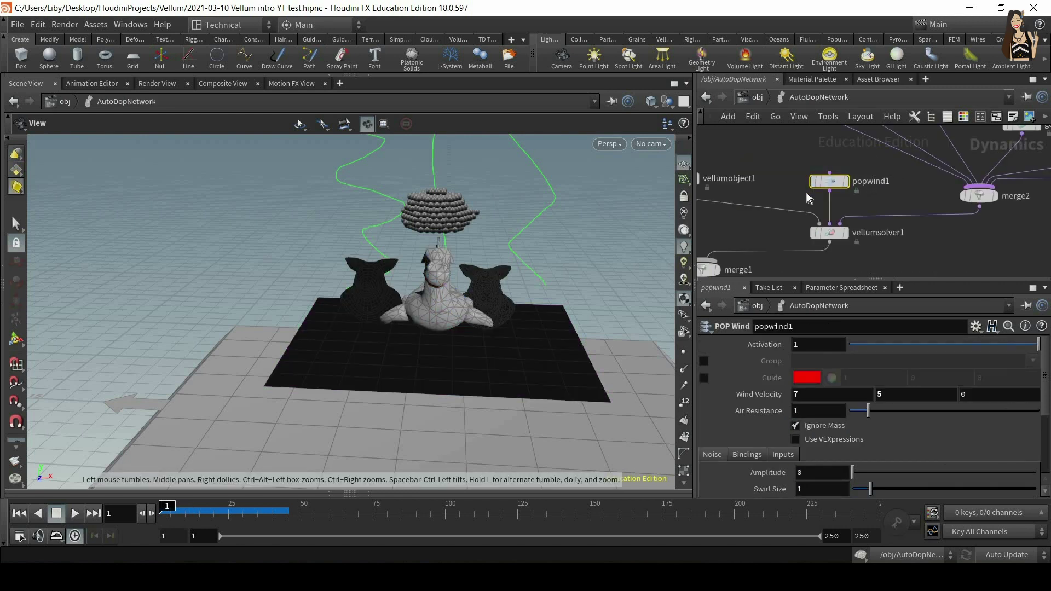
{"action": "key", "text": "Delete"}
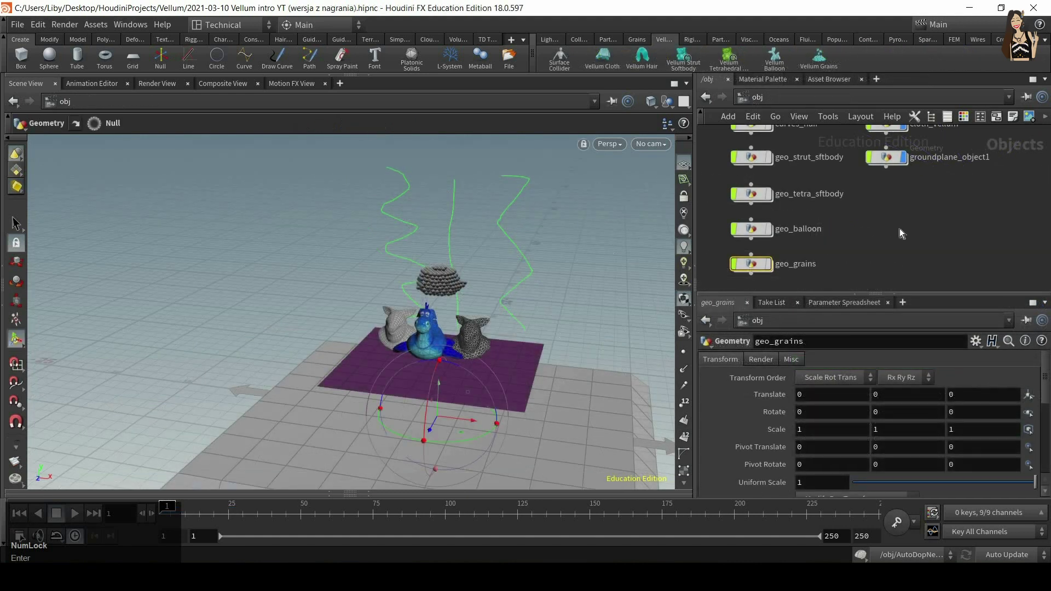
Step: Show the collision shelf tools, then add a Geometry object below groundplane_object1 and name it geo_collider
{"action": "left_click", "coordinate": [582, 39]}
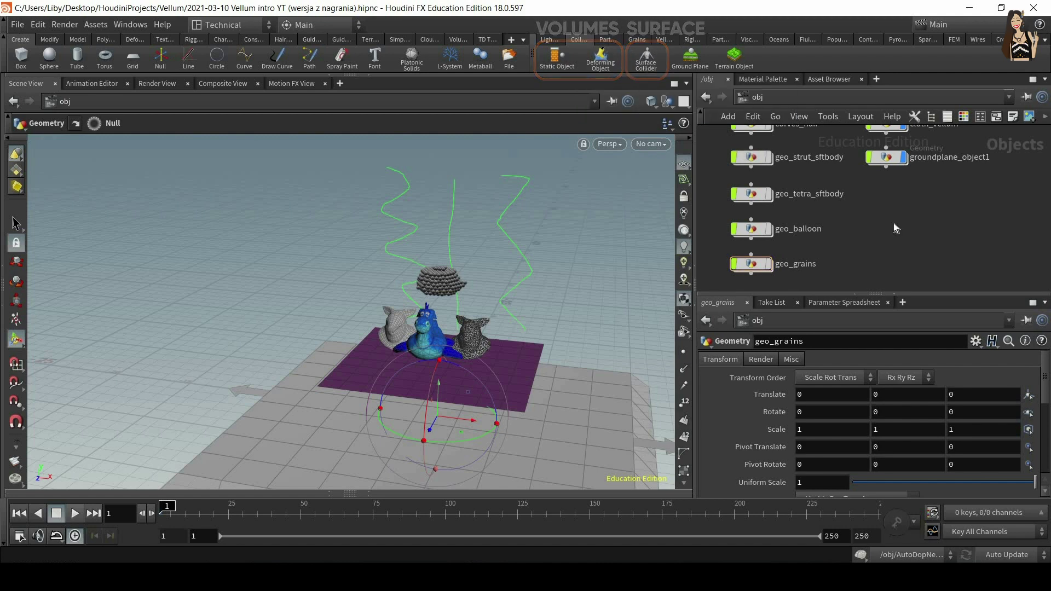
{"action": "key", "text": "Tab"}
{"action": "type", "text": "geo"}
{"action": "key", "text": "Return"}
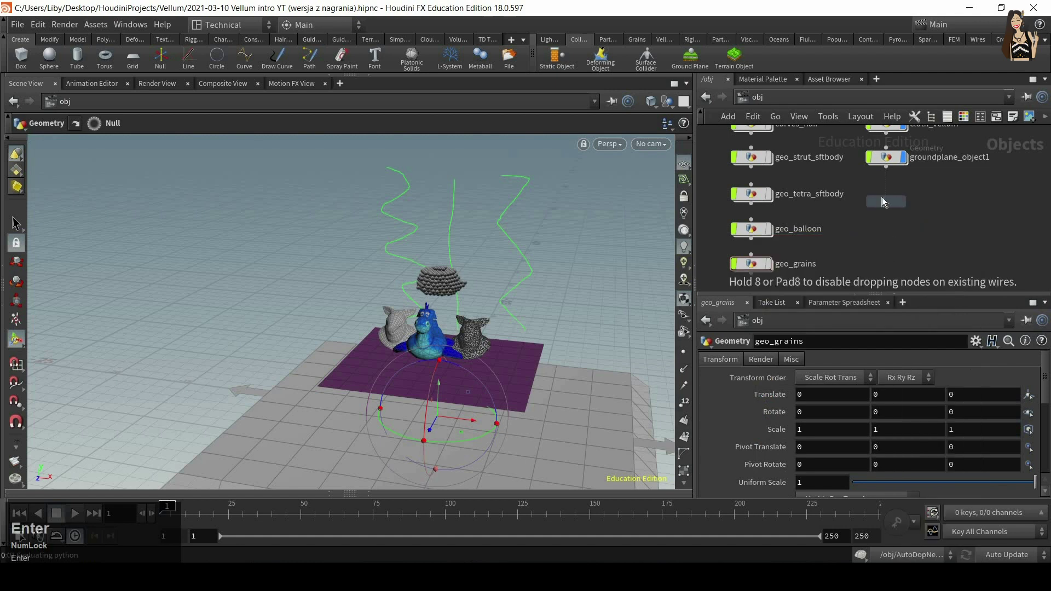
{"action": "left_click", "coordinate": [883, 199]}
{"action": "double_click", "coordinate": [925, 201]}
{"action": "type", "text": "geo_"}
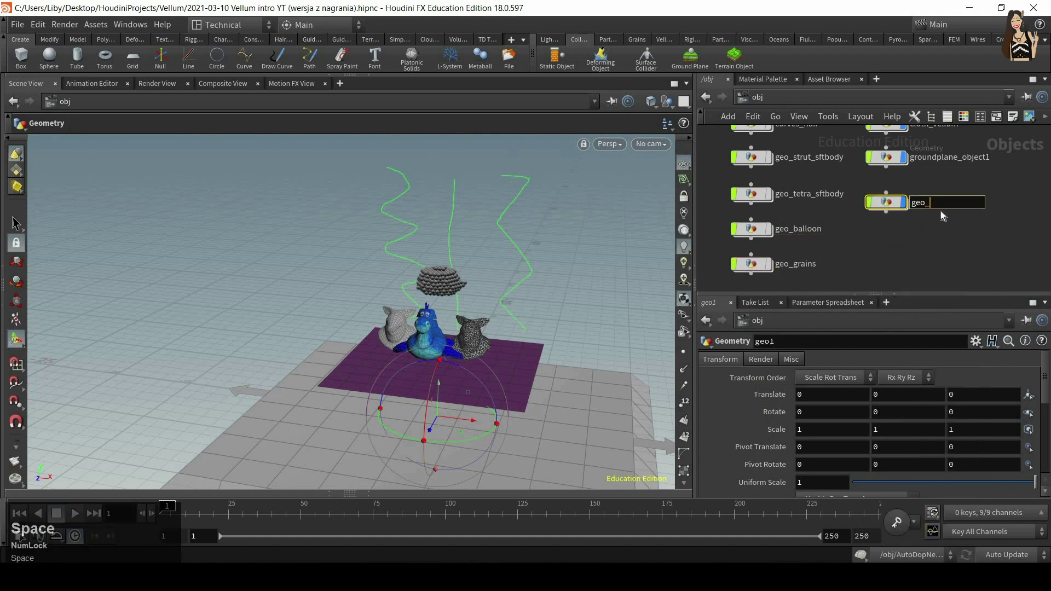
{"action": "type", "text": "ce"}
{"action": "key", "text": "BackSpace"}
{"action": "type", "text": "ollider"}
{"action": "key", "text": "Return"}
Step: Add a Box inside geo_collider and set its Primitive Type to Polygon Mesh
{"action": "double_click", "coordinate": [887, 201]}
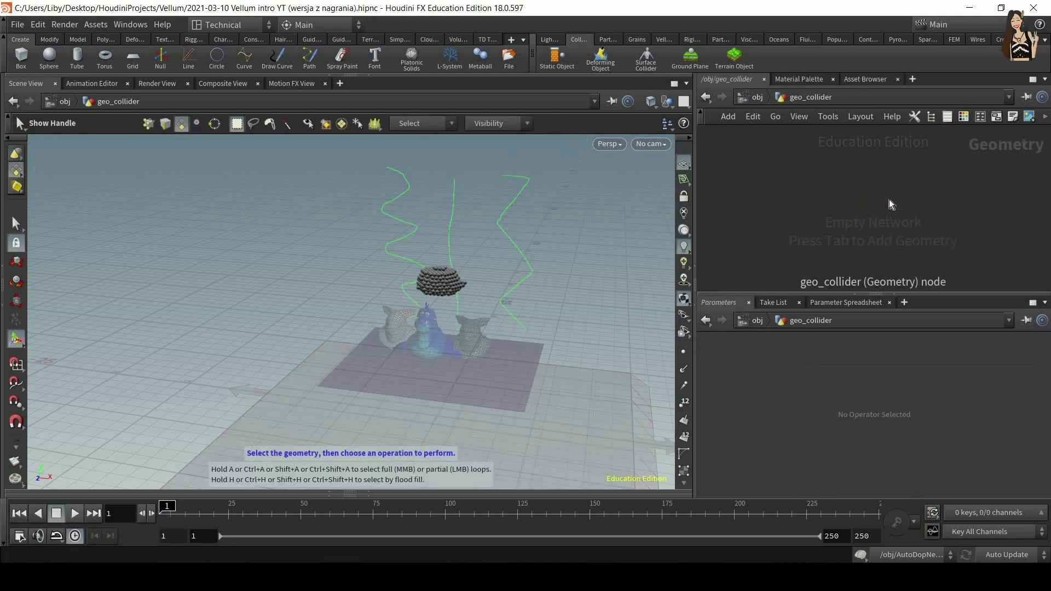
{"action": "key", "text": "Tab"}
{"action": "type", "text": "box"}
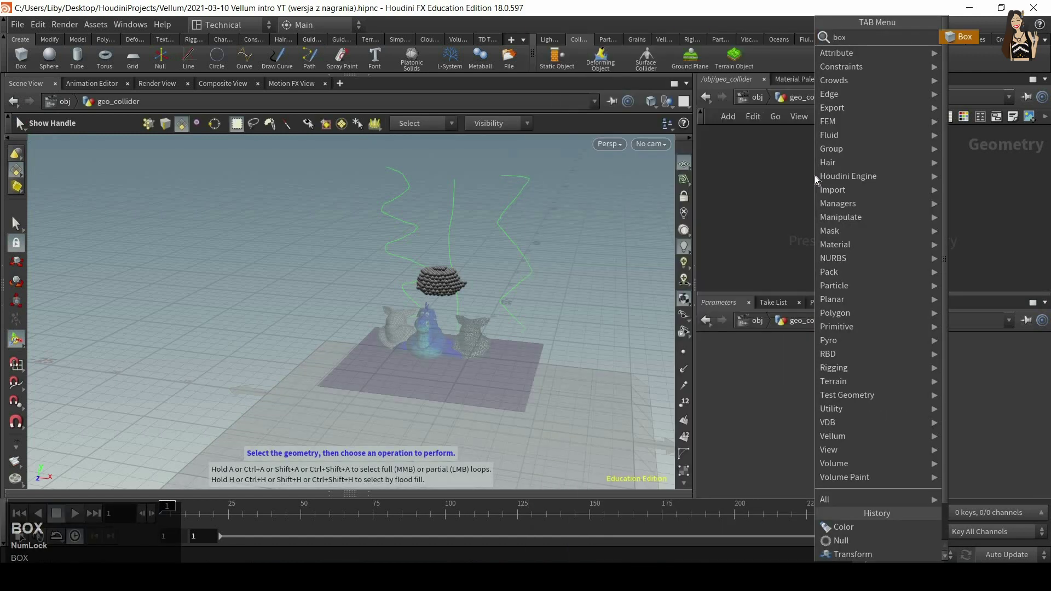
{"action": "key", "text": "Return"}
{"action": "left_click", "coordinate": [844, 158]}
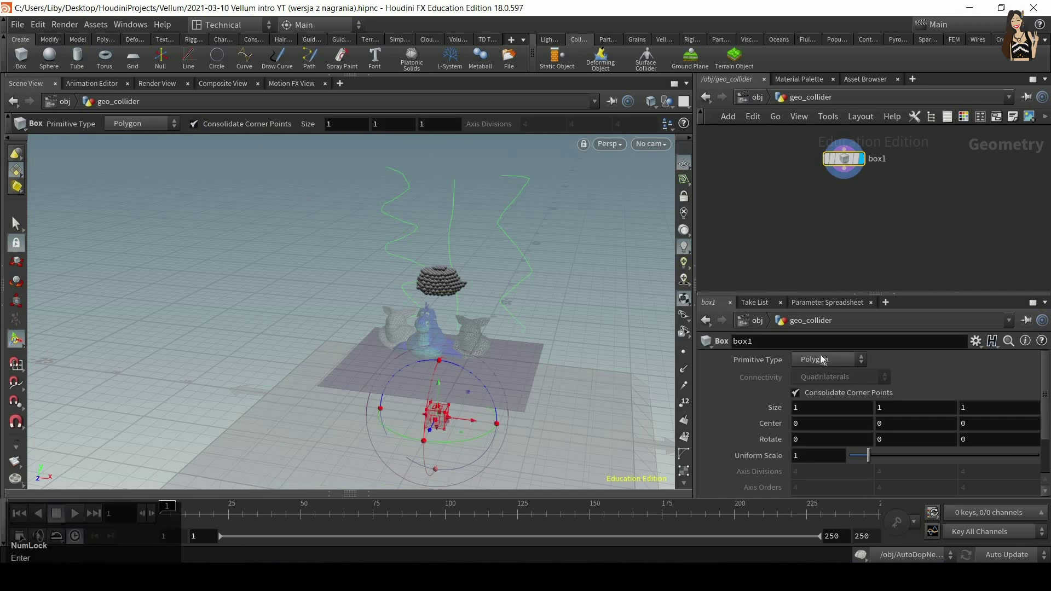
{"action": "left_click", "coordinate": [823, 360]}
{"action": "left_click", "coordinate": [824, 382]}
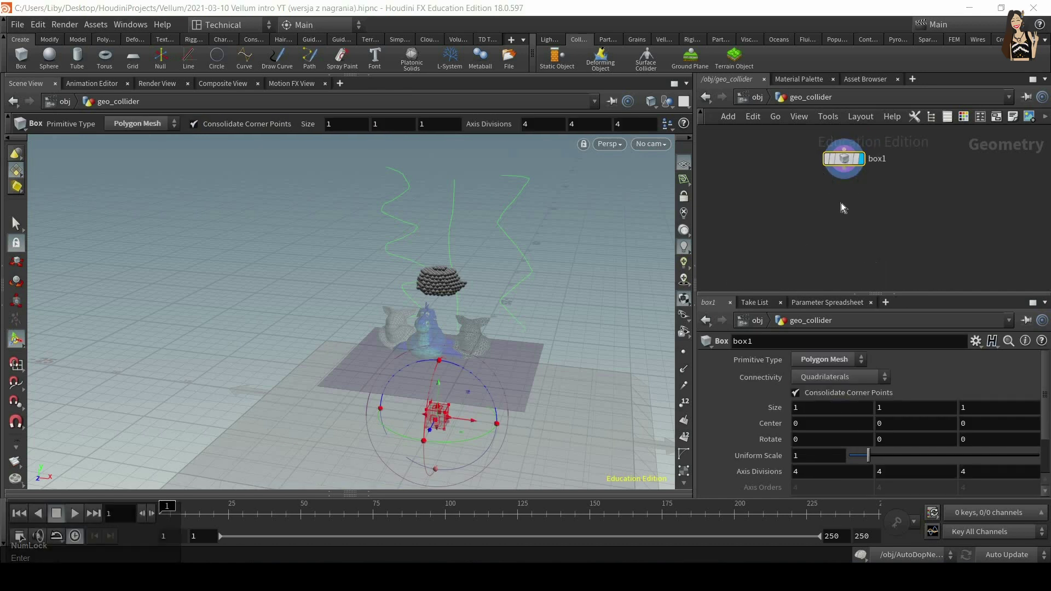
Step: Add a Transform node after box1, raise the box about 9.86 units in Y and stretch it to 4.8 in X
{"action": "key", "text": "Tab"}
{"action": "type", "text": "tran"}
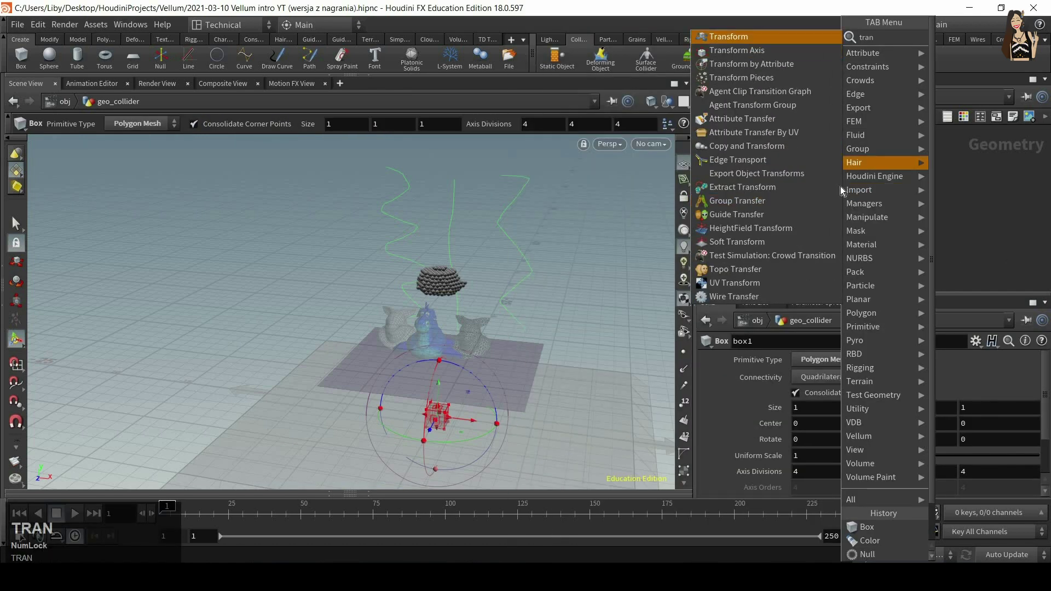
{"action": "key", "text": "Return"}
{"action": "left_click", "coordinate": [840, 203]}
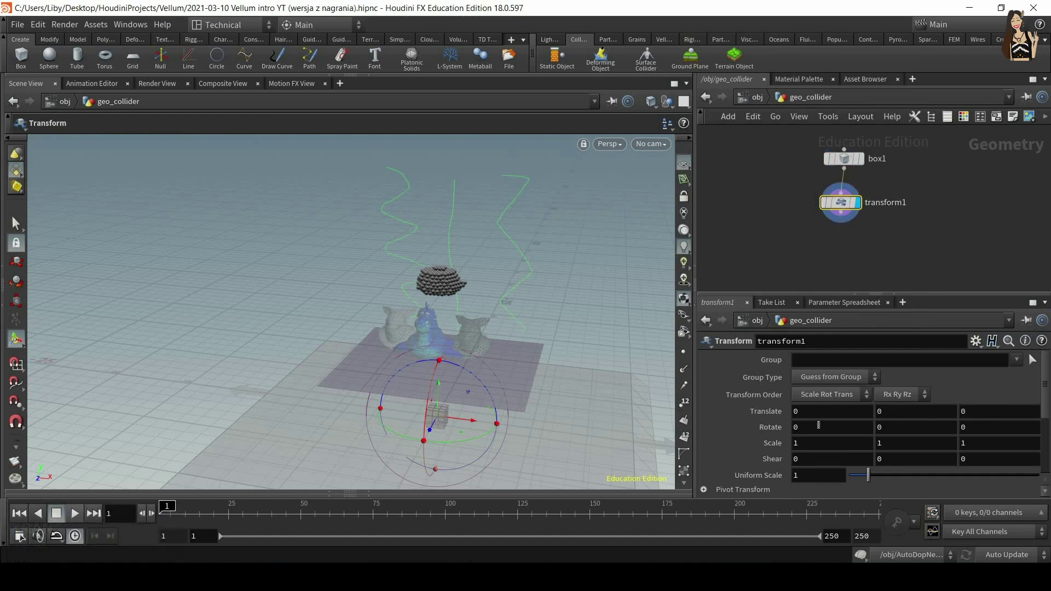
{"action": "left_click_drag", "start_coordinate": [438, 392], "coordinate": [437, 219]}
{"action": "middle_click_drag", "start_coordinate": [801, 411], "coordinate": [773, 432]}
{"action": "left_click_drag", "start_coordinate": [296, 222], "coordinate": [448, 168], "text": "alt"}
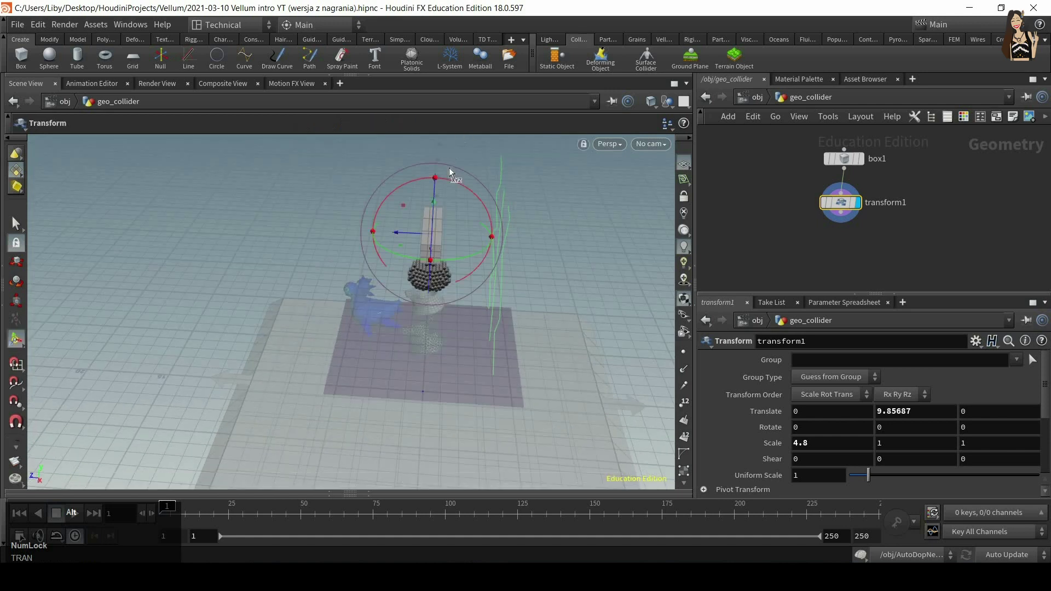
{"action": "left_click_drag", "start_coordinate": [513, 315], "coordinate": [439, 314], "text": "alt"}
Step: Scale the box to 5, 0.5, 5 in transform1 and shift it about 1.59 units in Z
{"action": "middle_click_drag", "start_coordinate": [890, 441], "coordinate": [925, 441]}
{"action": "middle_click_drag", "start_coordinate": [975, 444], "coordinate": [1030, 444]}
{"action": "left_click_drag", "start_coordinate": [410, 234], "coordinate": [379, 234]}
{"action": "left_click_drag", "start_coordinate": [988, 443], "coordinate": [955, 443]}
{"action": "type", "text": "5"}
{"action": "key", "text": "Return"}
{"action": "left_click_drag", "start_coordinate": [821, 443], "coordinate": [784, 443]}
{"action": "type", "text": "5"}
{"action": "mouse_move", "coordinate": [414, 314]}
{"action": "left_mouse_down", "text": "alt"}
{"action": "mouse_move", "coordinate": [380, 290]}
{"action": "mouse_move", "coordinate": [404, 300]}
{"action": "left_mouse_up", "text": "alt"}
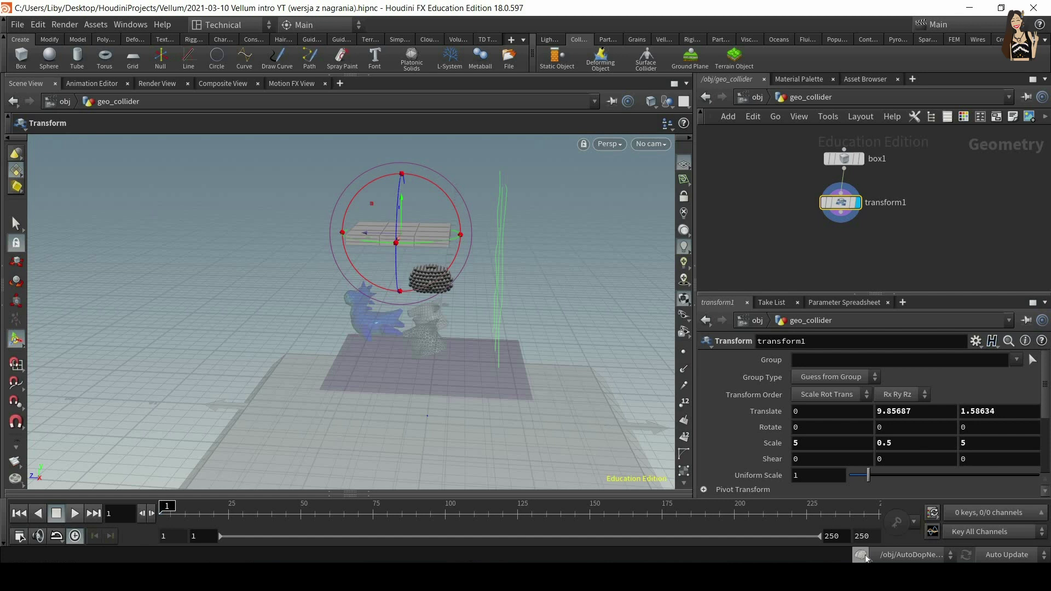
Step: Disable simulations and keyframe the Translate Y of transform1 at frame 35
{"action": "key", "text": "Num_Lock"}
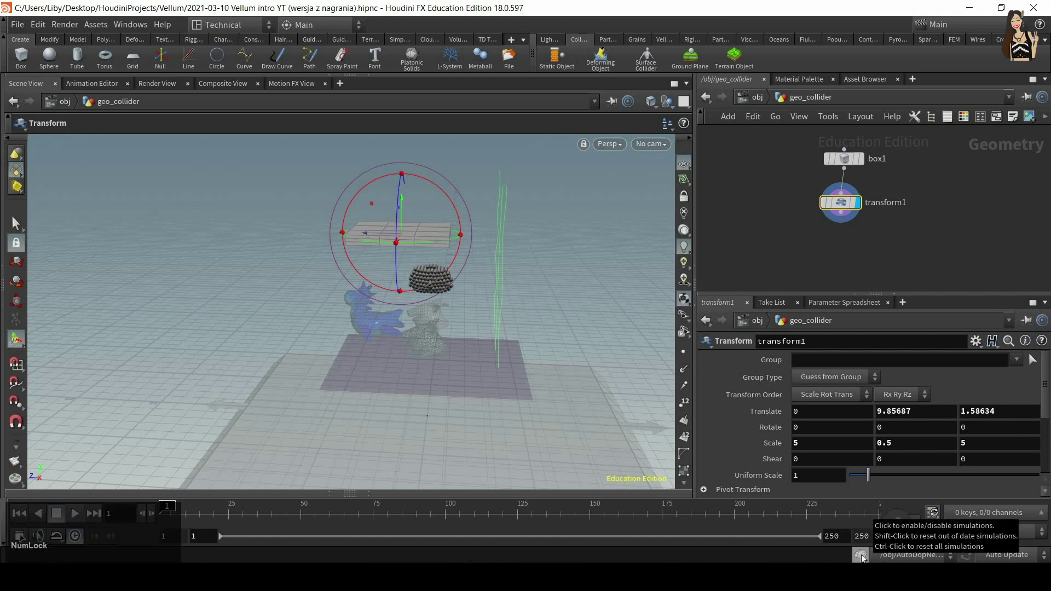
{"action": "left_click", "coordinate": [861, 556]}
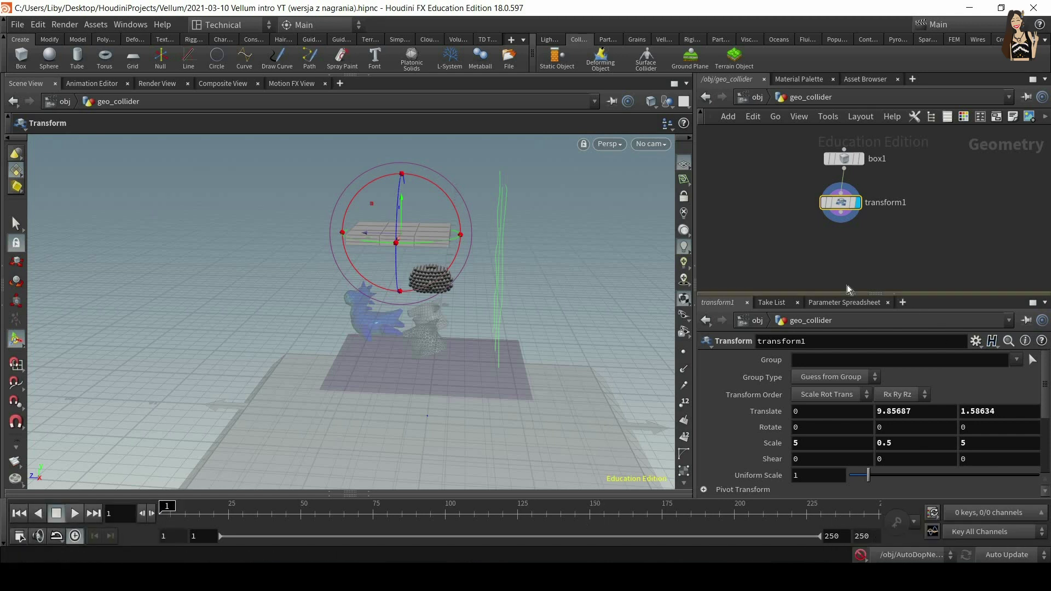
{"action": "left_click_drag", "start_coordinate": [204, 507], "coordinate": [259, 517]}
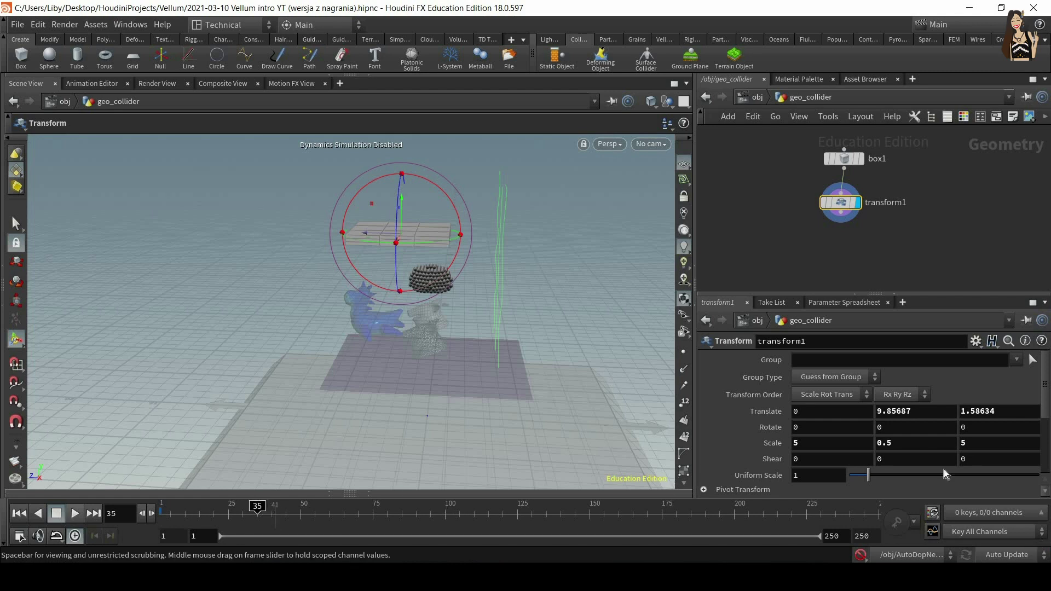
{"action": "left_click", "coordinate": [895, 412], "text": "alt"}
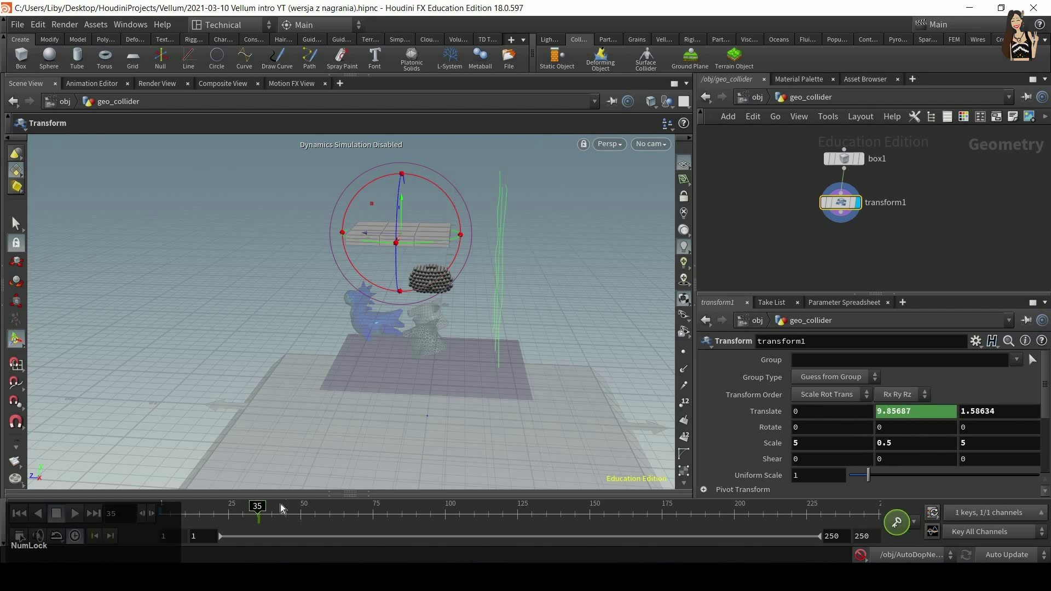
Step: At frame 65, lower the box to a Translate Y of about 2.91 and keyframe it
{"action": "mouse_move", "coordinate": [328, 512]}
{"action": "left_mouse_down"}
{"action": "mouse_move", "coordinate": [355, 523]}
{"action": "mouse_move", "coordinate": [343, 527]}
{"action": "left_mouse_up"}
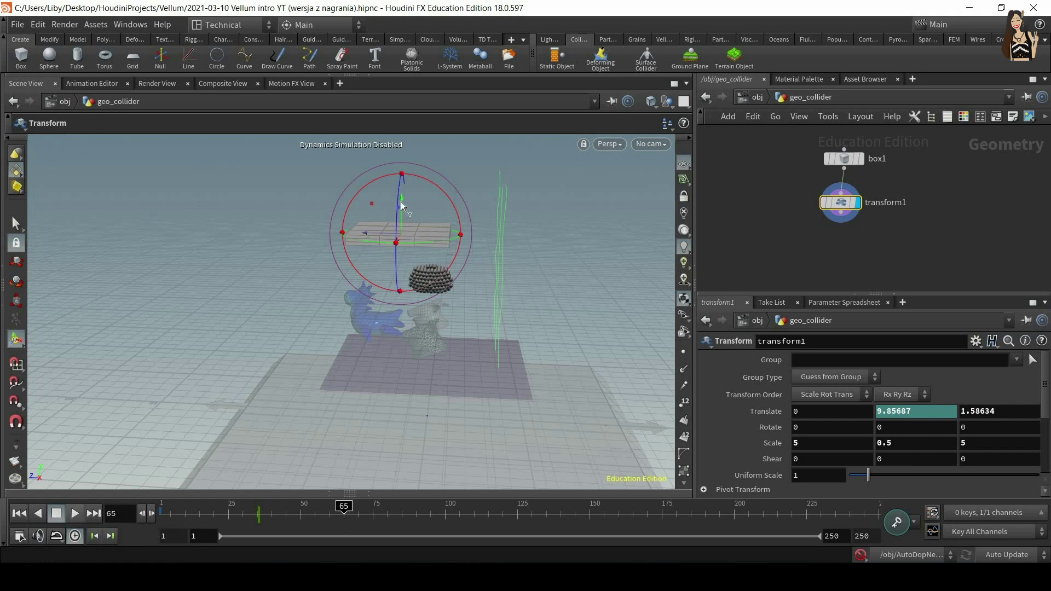
{"action": "left_click_drag", "start_coordinate": [402, 204], "coordinate": [410, 331]}
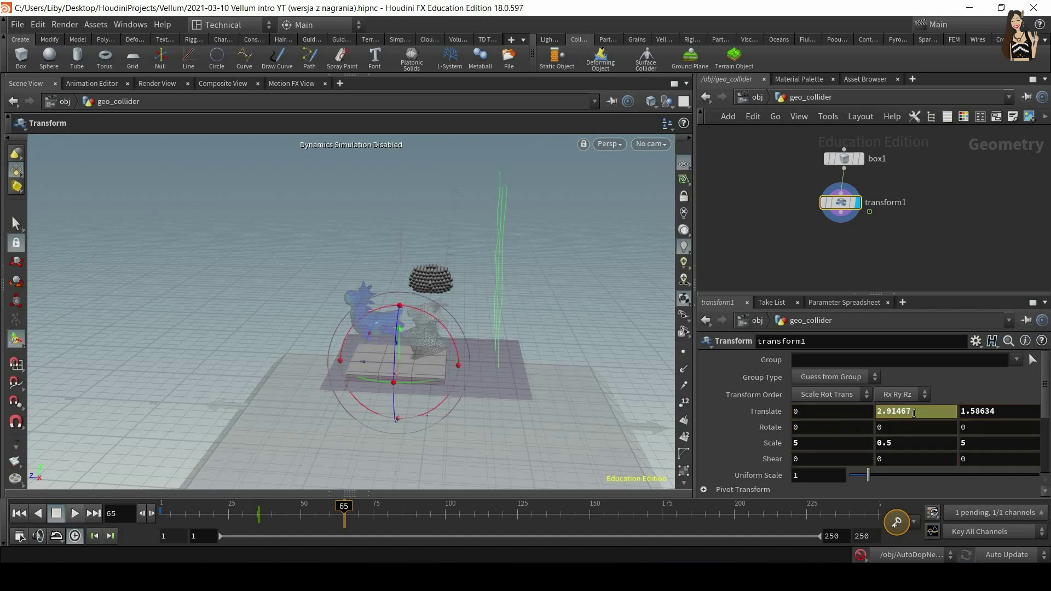
{"action": "key", "text": "alt"}
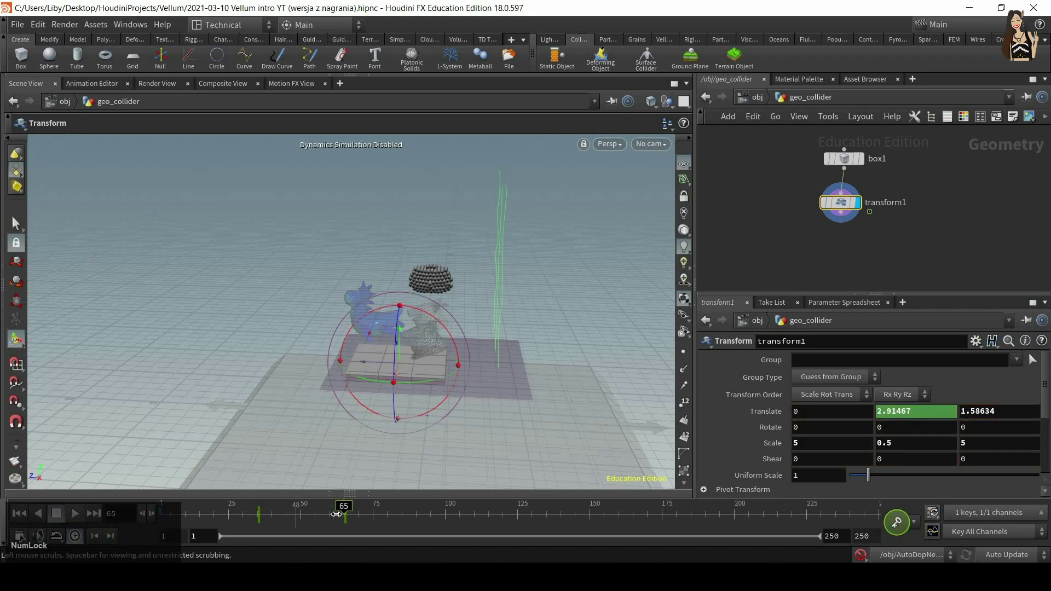
Step: Play the falling box animation from the start and return to frame 1
{"action": "left_click", "coordinate": [20, 514]}
{"action": "left_click", "coordinate": [75, 517]}
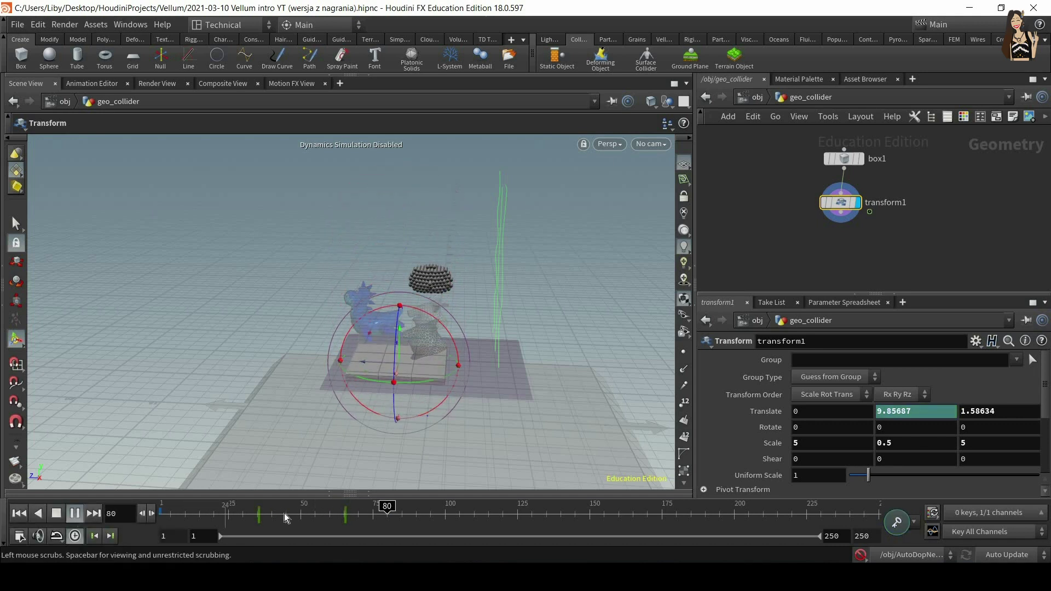
{"action": "left_click", "coordinate": [19, 515]}
Step: Add a Null node after transform1 and name it OUT_collider
{"action": "left_click", "coordinate": [869, 212]}
{"action": "key", "text": "Tab"}
{"action": "type", "text": "nul"}
{"action": "key", "text": "Return"}
{"action": "left_click", "coordinate": [871, 237]}
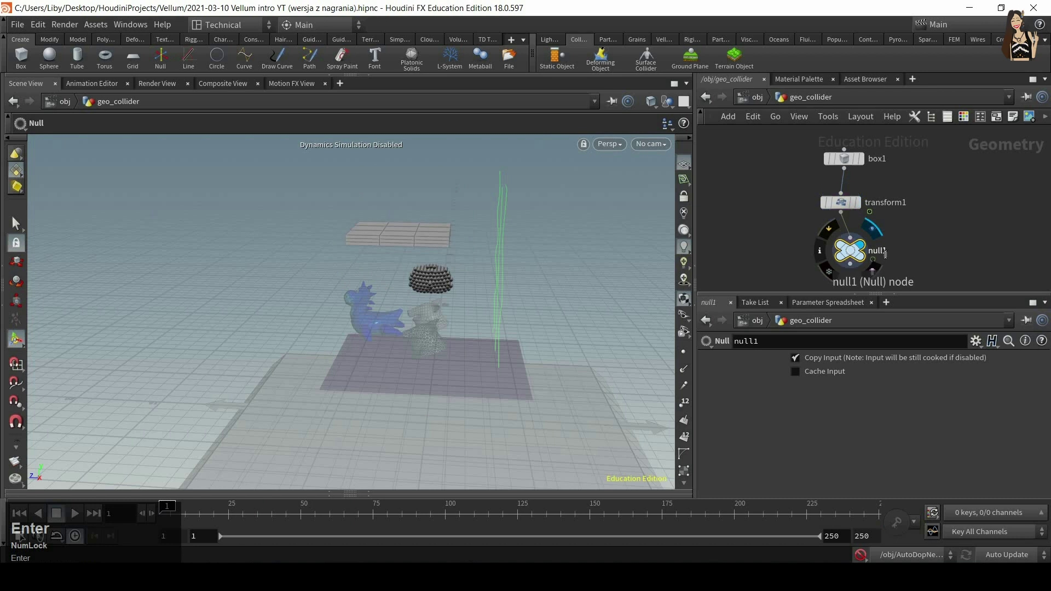
{"action": "left_click", "coordinate": [885, 254]}
{"action": "type", "text": "OUT_c"}
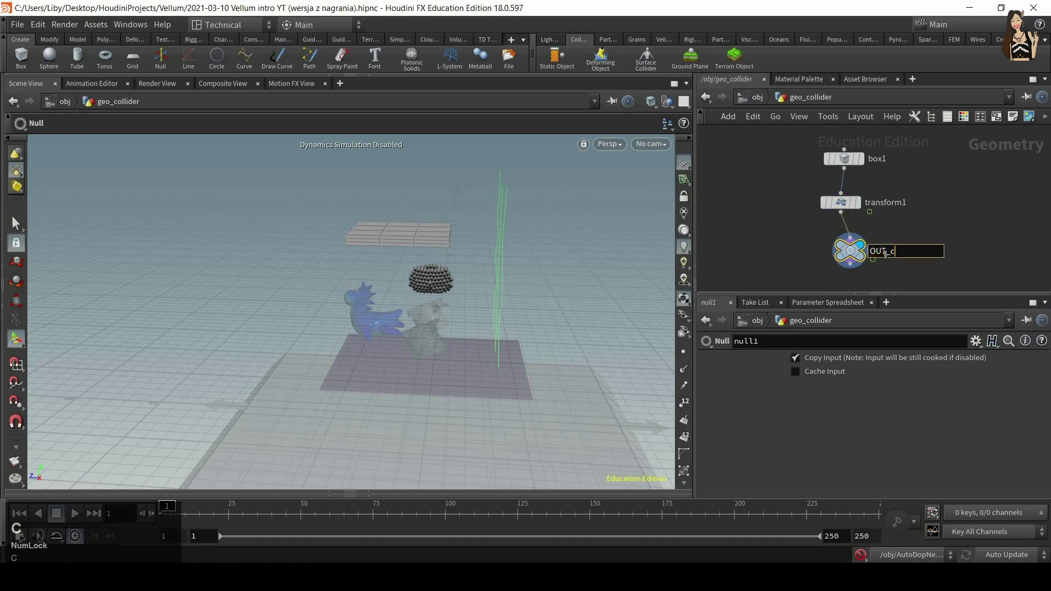
{"action": "type", "text": "ollider"}
{"action": "key", "text": "Return"}
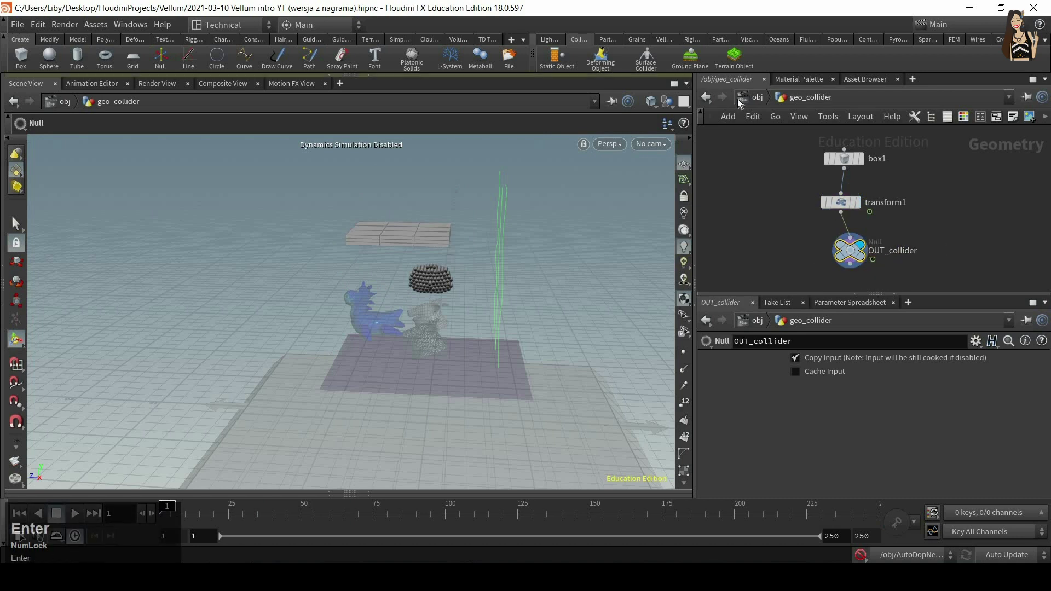
Step: Return to object level and make geo_collider a Surface Collider in the Vellum simulation
{"action": "left_click", "coordinate": [744, 99]}
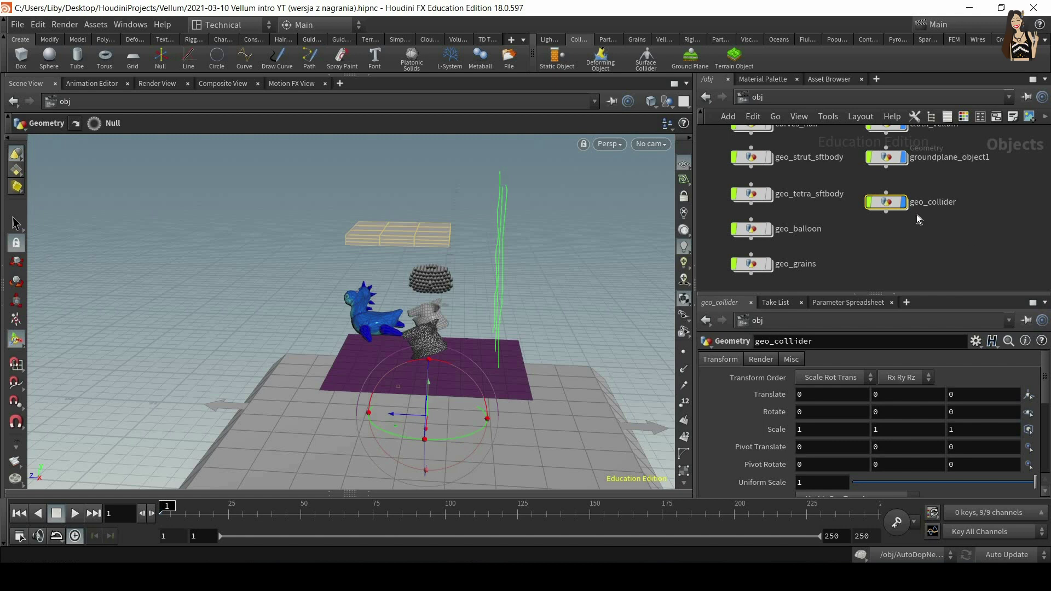
{"action": "left_click", "coordinate": [645, 58]}
{"action": "key", "text": "Return"}
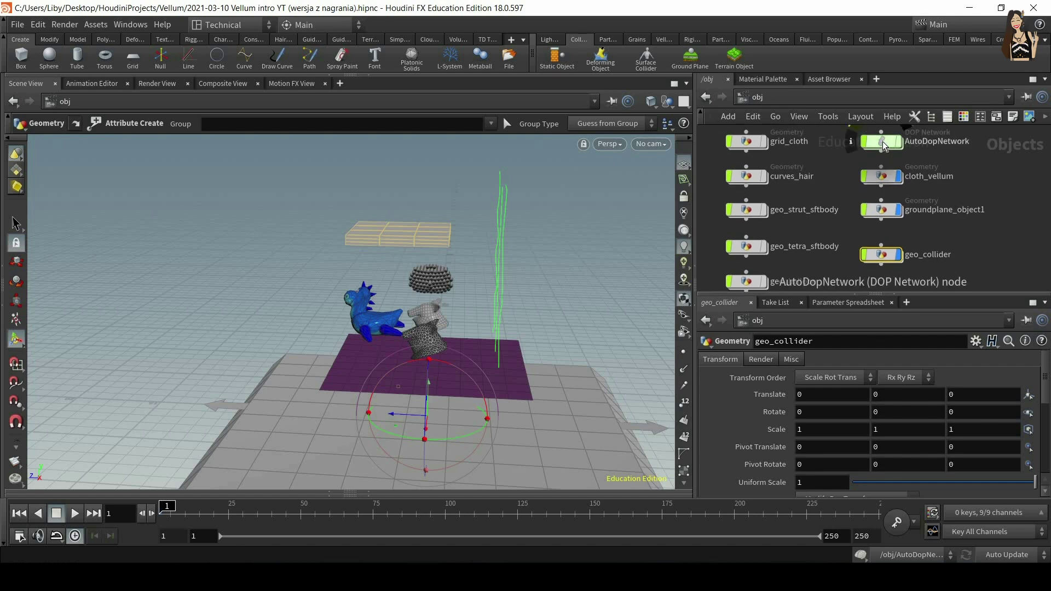
Step: Move the geo_collider node clear of vellumobject1 in AutoDopNetwork and return to object level
{"action": "double_click", "coordinate": [882, 143]}
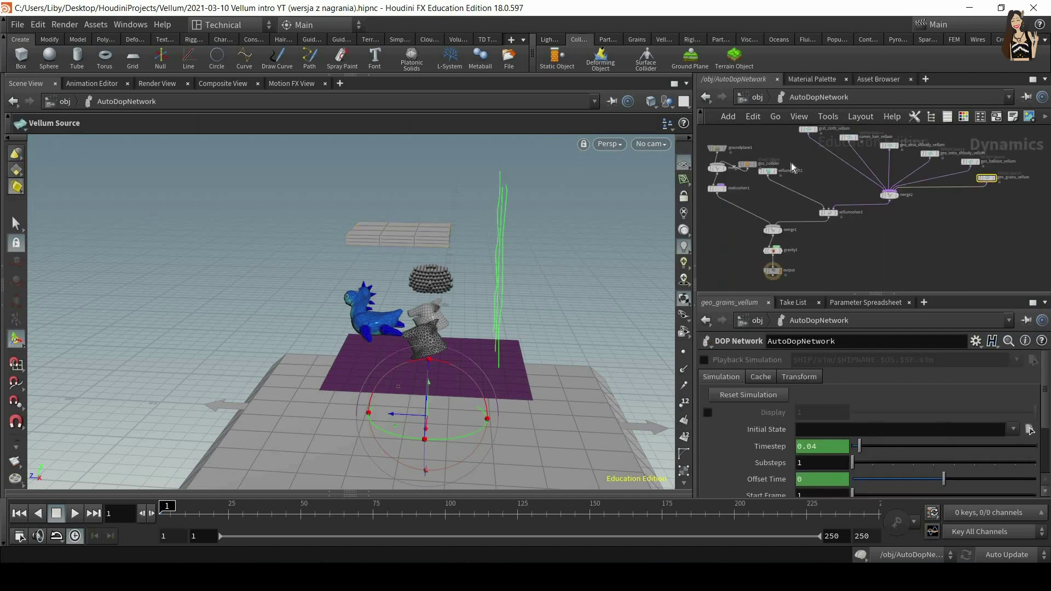
{"action": "left_click_drag", "start_coordinate": [786, 189], "coordinate": [784, 177]}
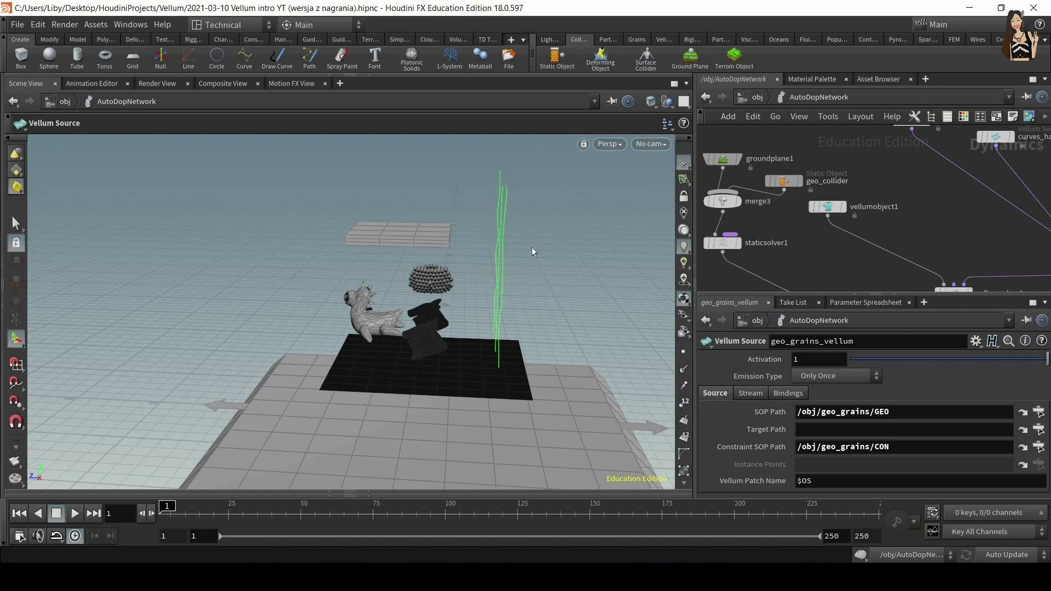
{"action": "key", "text": "u"}
Step: Play the simulation with the falling box collider from a front view of the scene
{"action": "left_click_drag", "start_coordinate": [430, 189], "coordinate": [411, 308], "text": "alt"}
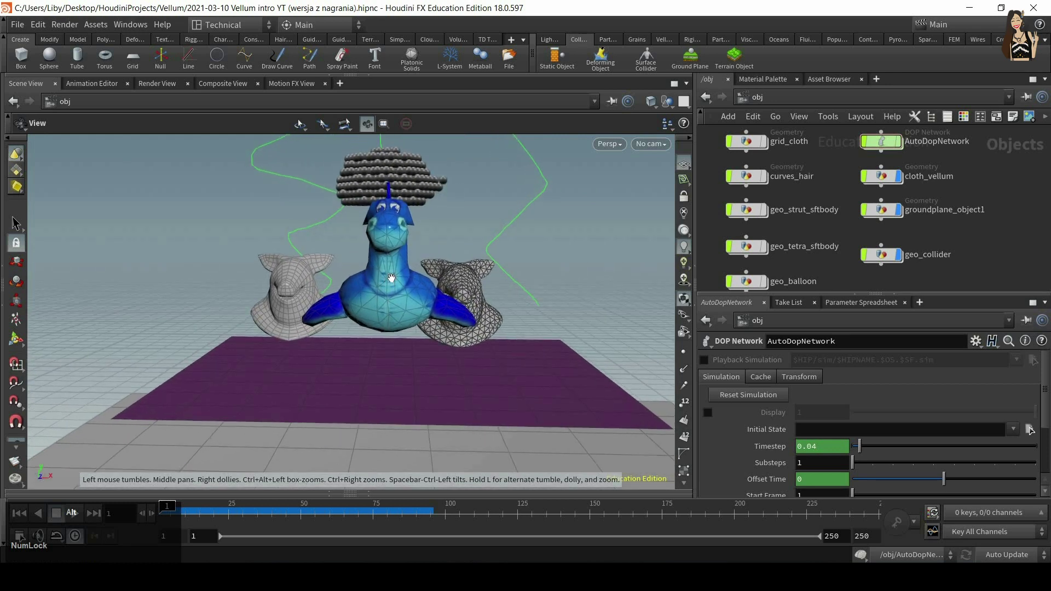
{"action": "left_click", "coordinate": [75, 513]}
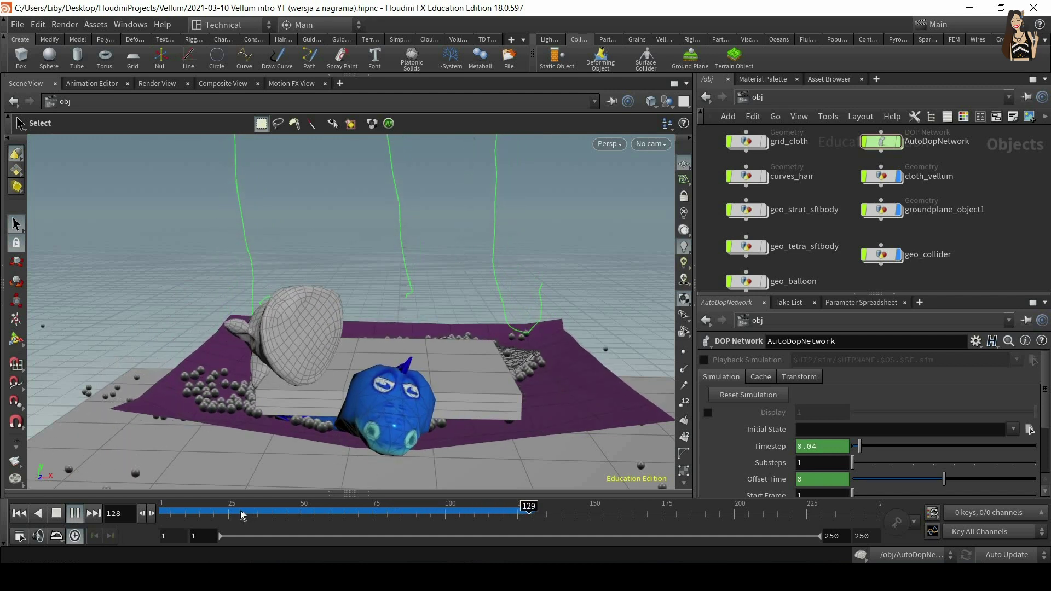
{"action": "left_click", "coordinate": [160, 513]}
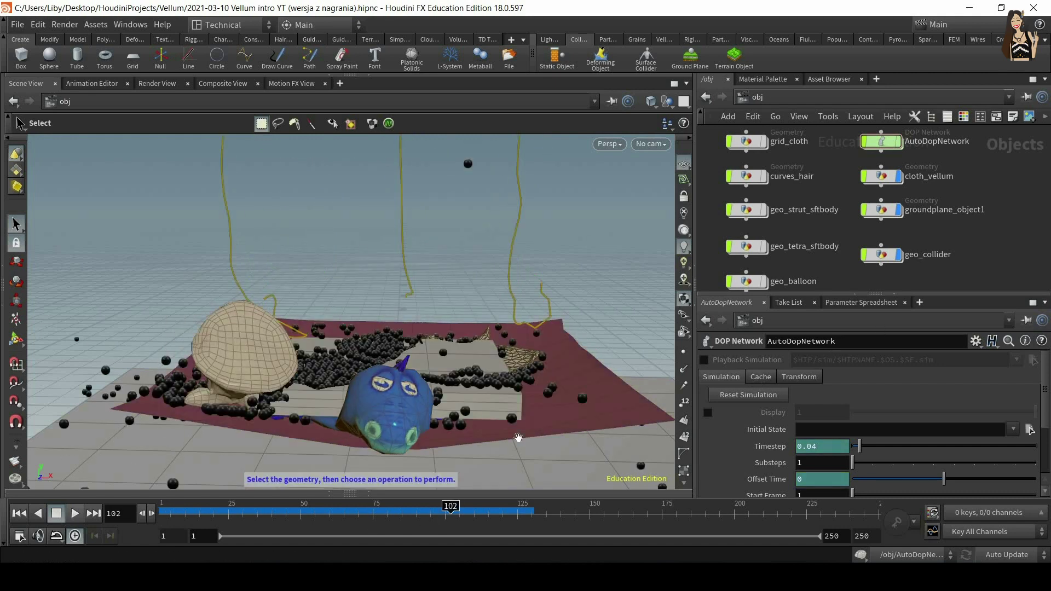
Step: Examine at frame 102 how the balloon, softbodies and grains deform around the box collider
{"action": "left_click_drag", "start_coordinate": [519, 438], "coordinate": [165, 410], "text": "alt"}
{"action": "scroll", "coordinate": [408, 378], "scroll_direction": "up", "scroll_amount": 4, "text": "alt"}
{"action": "right_click_drag", "start_coordinate": [298, 239], "coordinate": [404, 228], "text": "alt"}
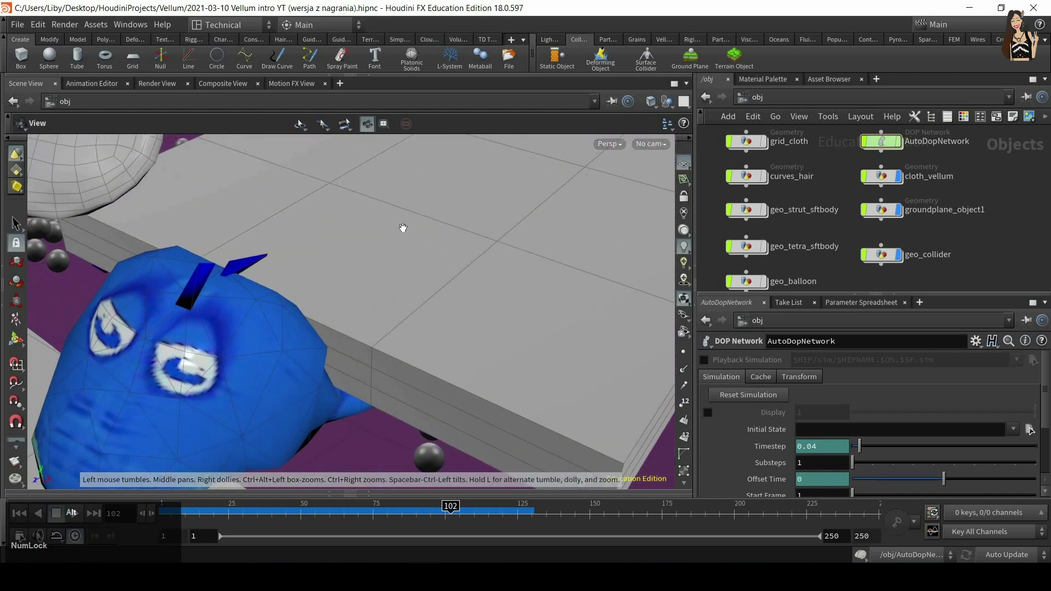
{"action": "middle_click_drag", "start_coordinate": [317, 356], "coordinate": [443, 281], "text": "alt"}
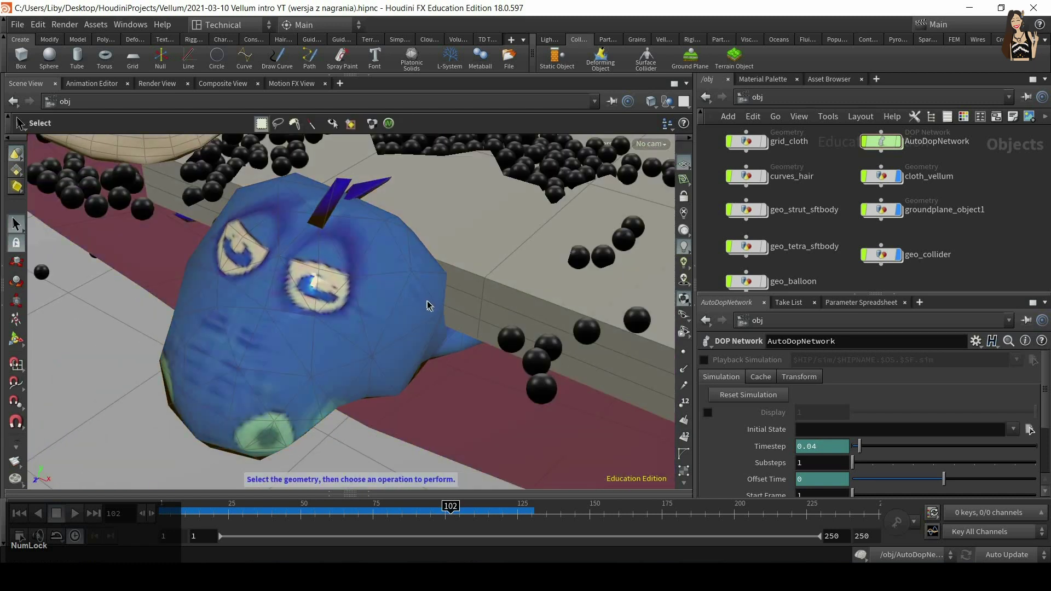
{"action": "left_click_drag", "start_coordinate": [440, 315], "coordinate": [487, 405], "text": "alt"}
{"action": "right_click_drag", "start_coordinate": [488, 404], "coordinate": [464, 241], "text": "alt"}
{"action": "right_click_drag", "start_coordinate": [488, 332], "coordinate": [488, 378], "text": "alt"}
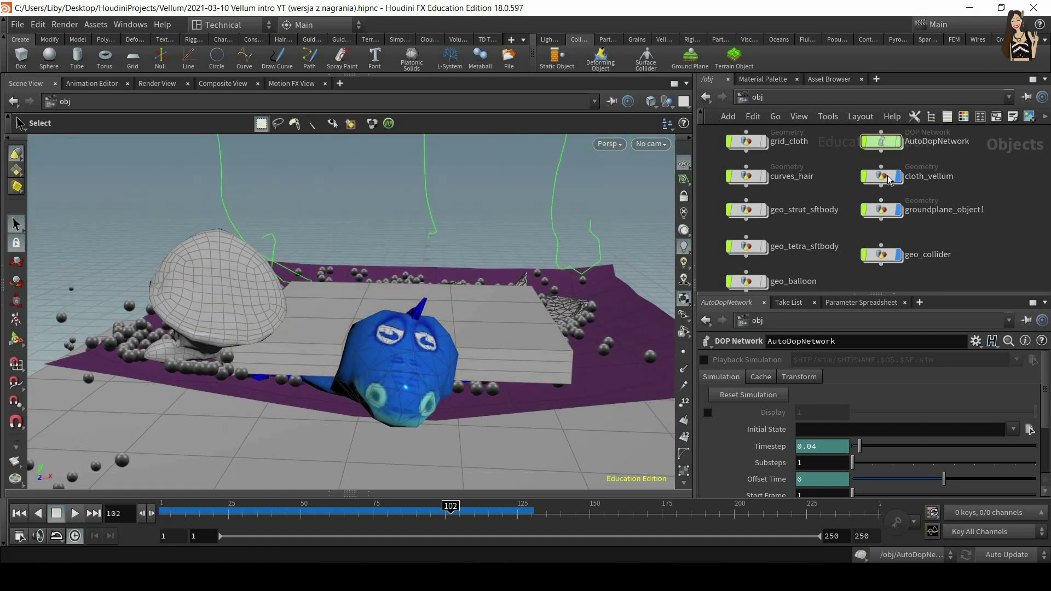
{"action": "key", "text": "Num_Lock"}
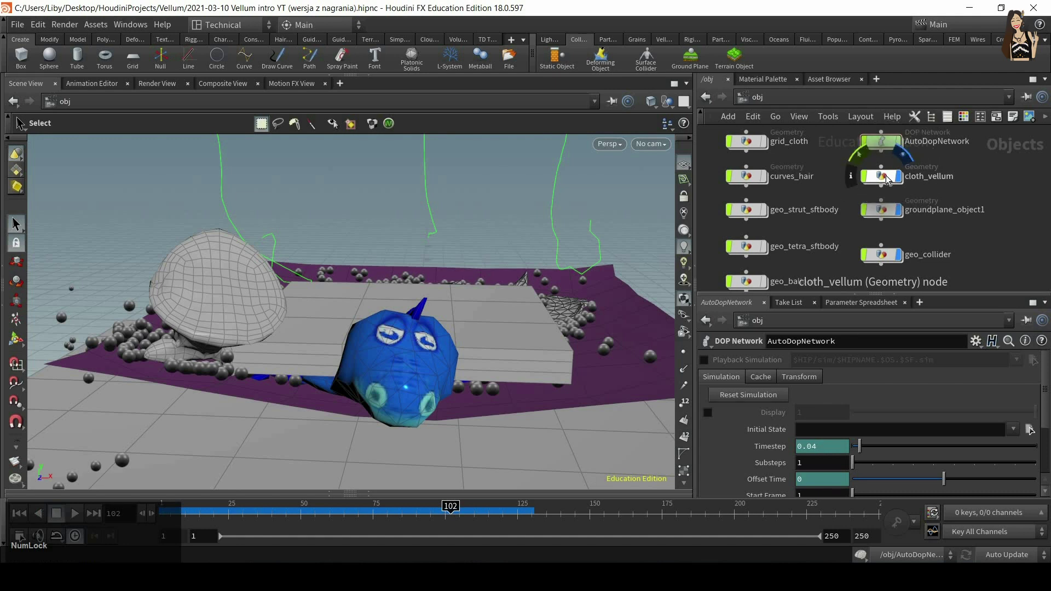
Step: Save the simulation cache to disk for frames 1 to 250 from the vellum_io node inside cloth_vellum
{"action": "double_click", "coordinate": [883, 177]}
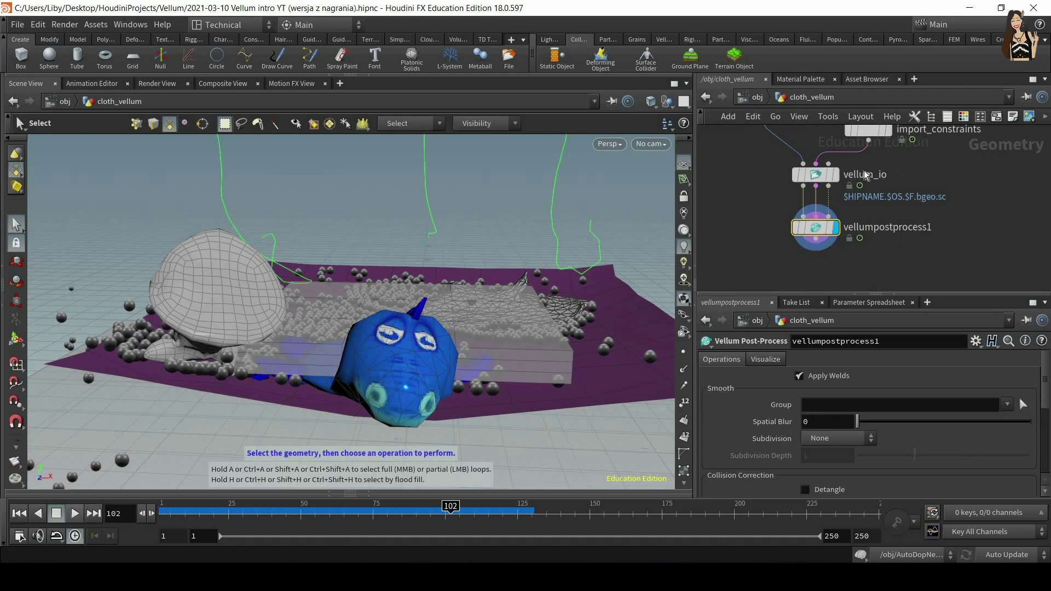
{"action": "left_click", "coordinate": [810, 174]}
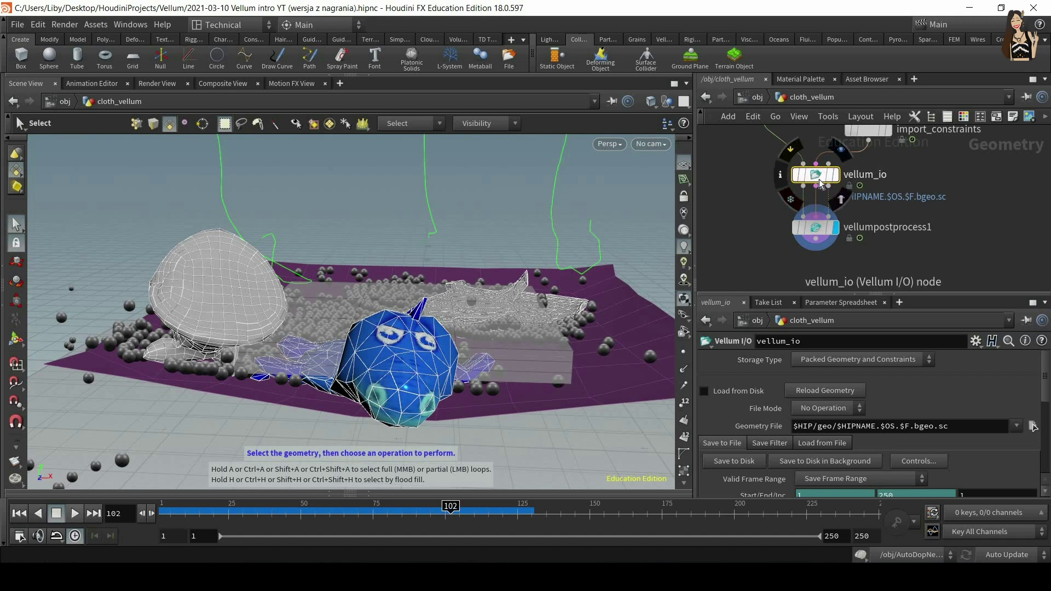
{"action": "left_click_drag", "start_coordinate": [898, 295], "coordinate": [898, 194]}
{"action": "left_click", "coordinate": [969, 324]}
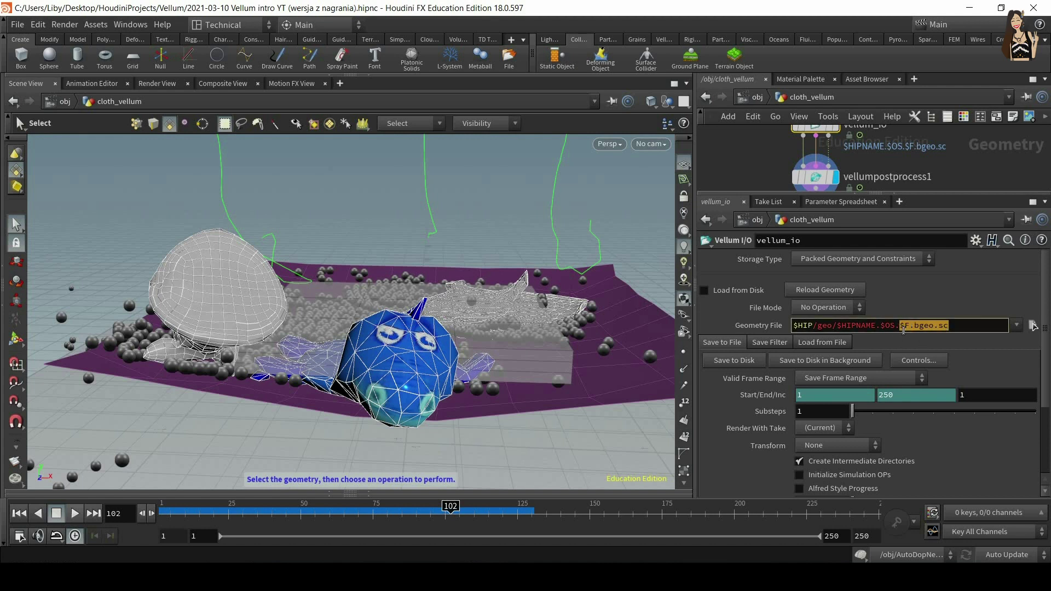
{"action": "left_click", "coordinate": [907, 326]}
{"action": "key", "text": "Return"}
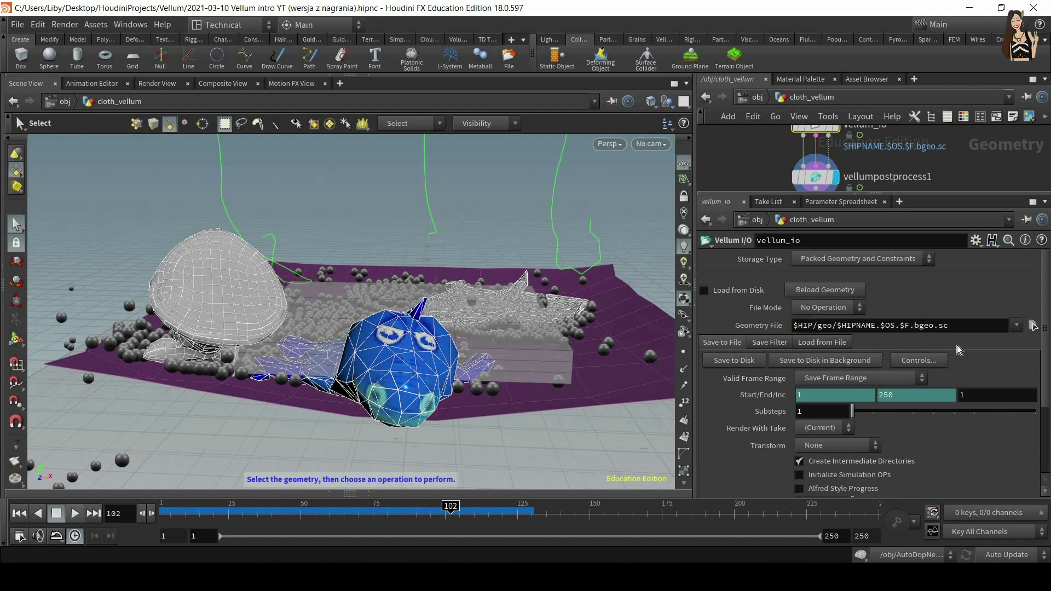
{"action": "left_click", "coordinate": [744, 362]}
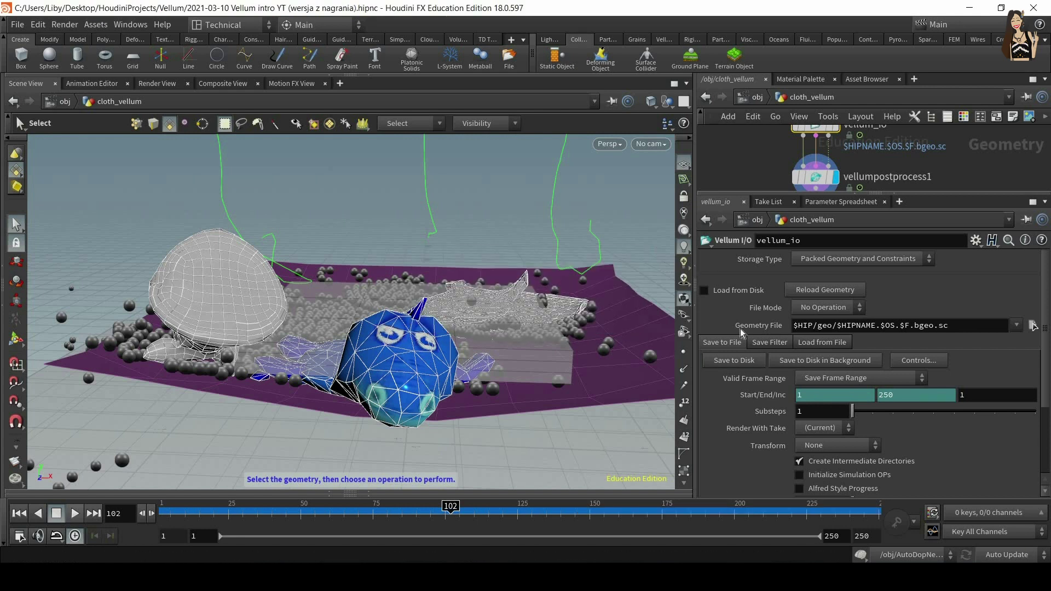
Step: Make vellum_io load the cached simulation from disk, start playback from frame 1 and stop it
{"action": "left_click", "coordinate": [705, 291]}
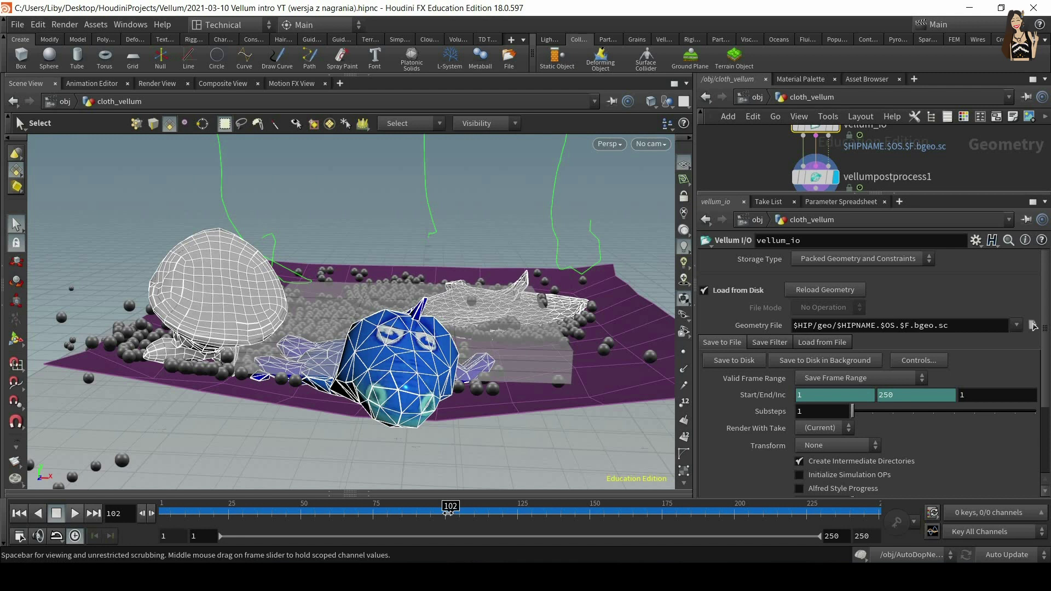
{"action": "left_click_drag", "start_coordinate": [690, 521], "coordinate": [105, 513]}
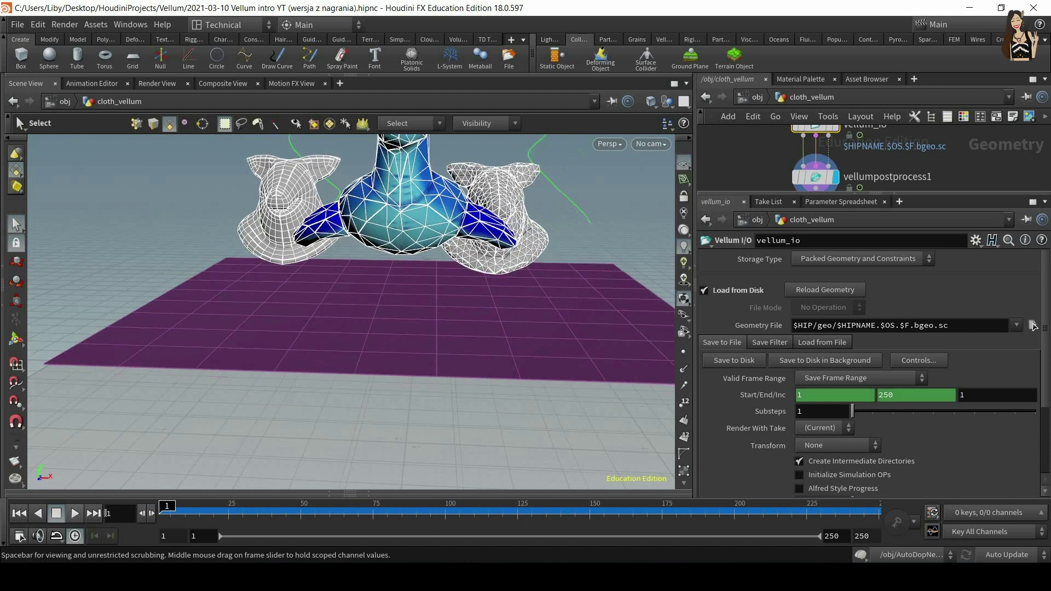
{"action": "left_click", "coordinate": [75, 514]}
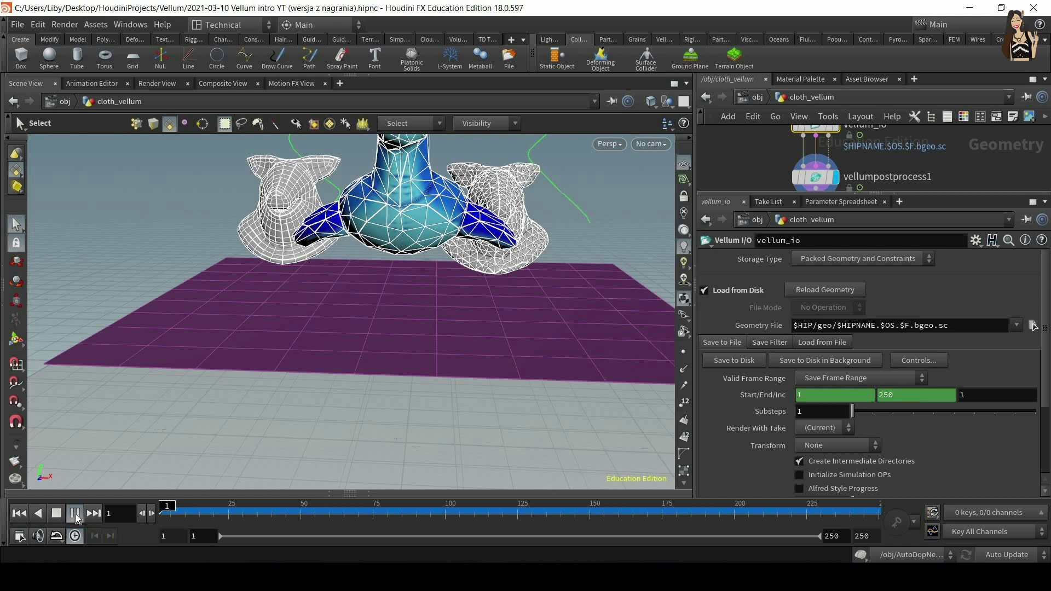
{"action": "left_click", "coordinate": [56, 513]}
Step: Enable subdivision smoothing of the cached geometry in the vellumpostprocess1 node
{"action": "left_click_drag", "start_coordinate": [898, 214], "coordinate": [897, 284]}
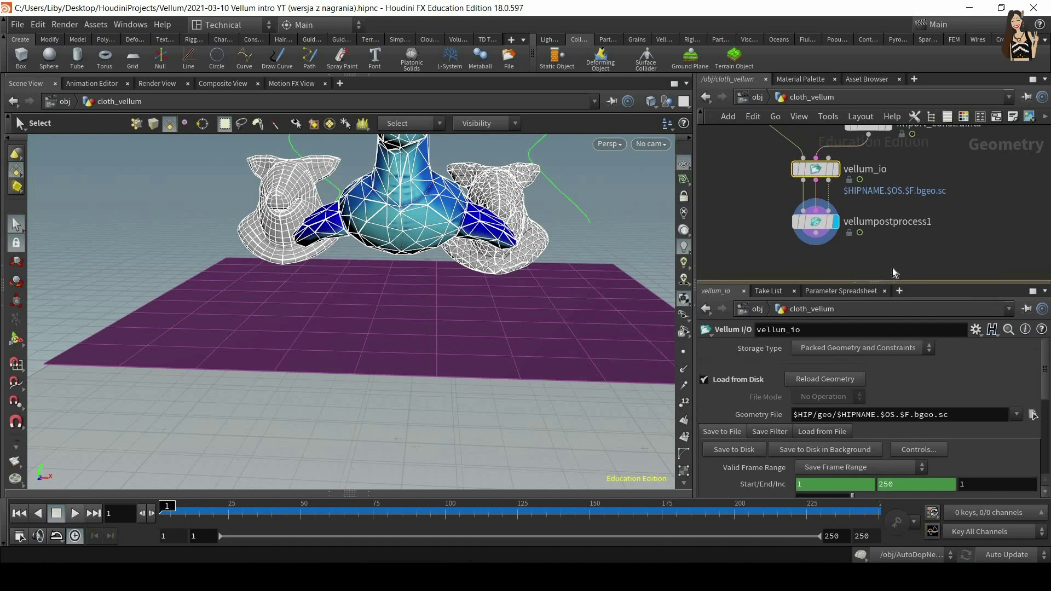
{"action": "key", "text": "Down"}
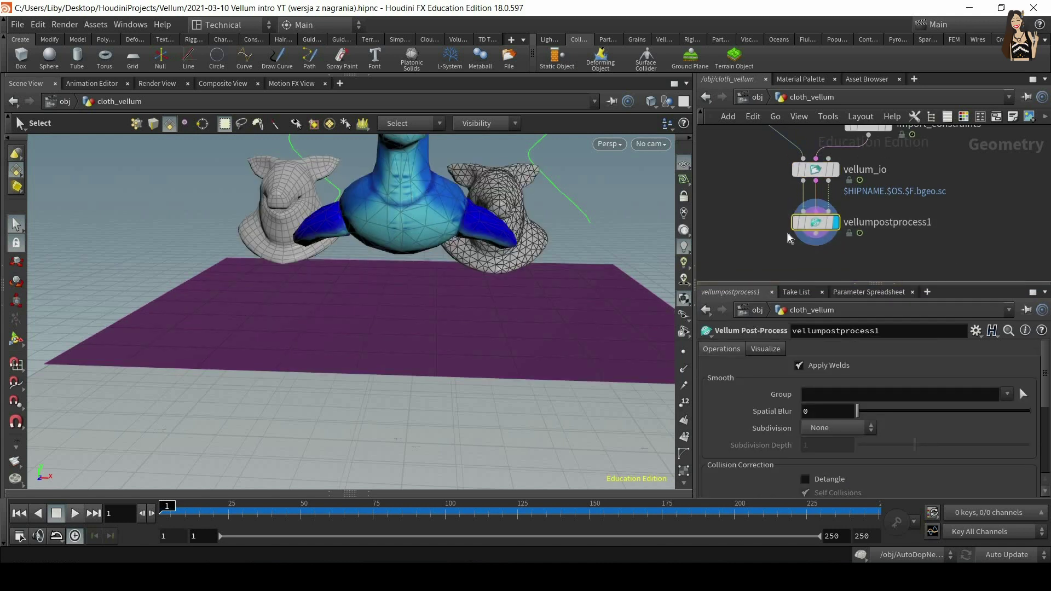
{"action": "left_click_drag", "start_coordinate": [893, 247], "coordinate": [893, 241]}
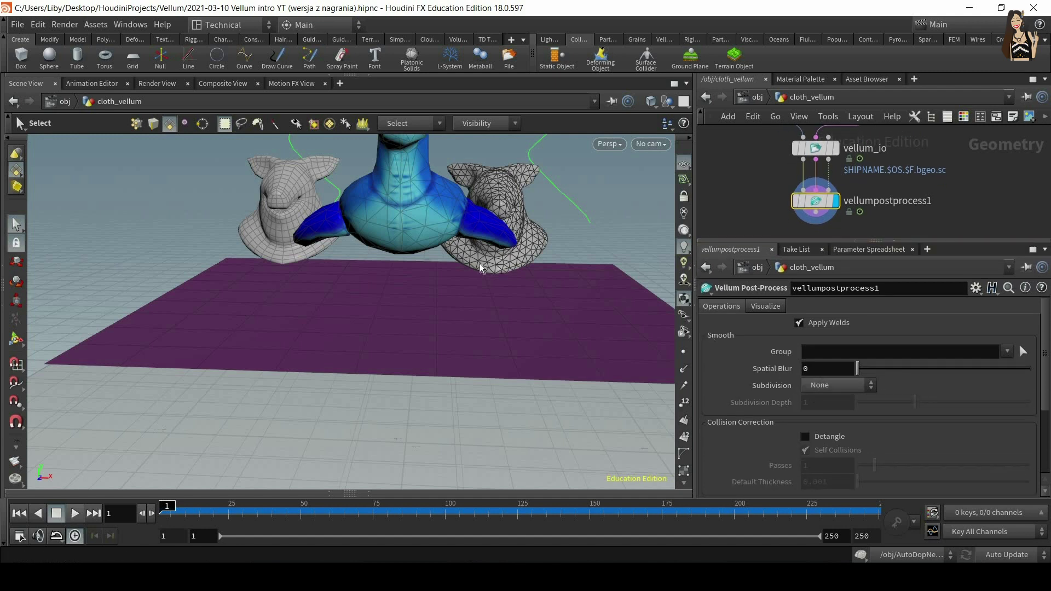
{"action": "left_click_drag", "start_coordinate": [475, 250], "coordinate": [399, 329], "text": "alt"}
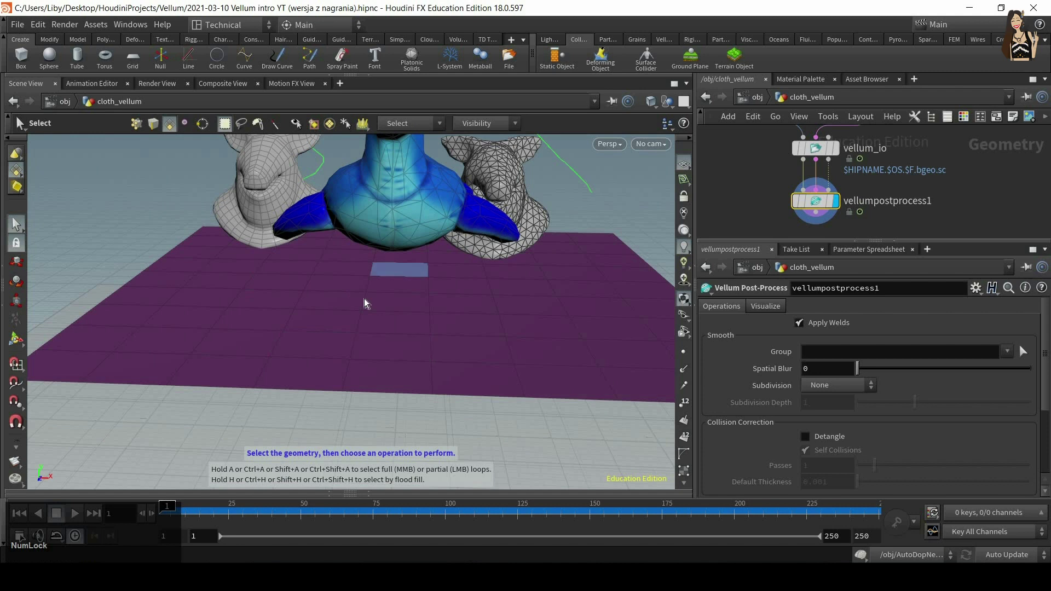
{"action": "middle_click_drag", "start_coordinate": [483, 149], "coordinate": [508, 243], "text": "alt"}
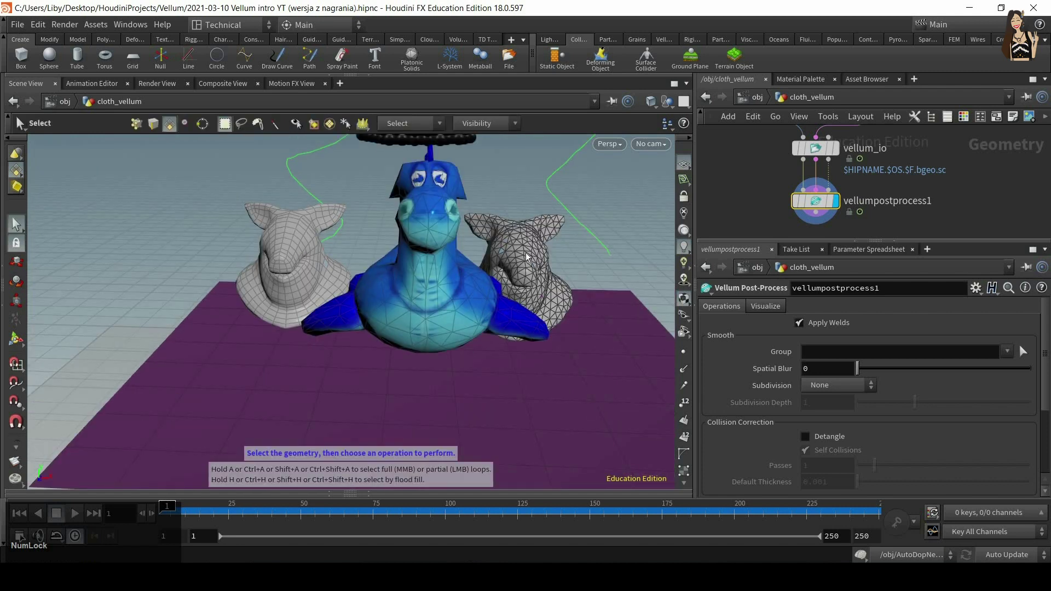
{"action": "right_click_drag", "start_coordinate": [511, 375], "coordinate": [488, 317], "text": "alt"}
{"action": "middle_click_drag", "start_coordinate": [479, 340], "coordinate": [432, 392], "text": "alt"}
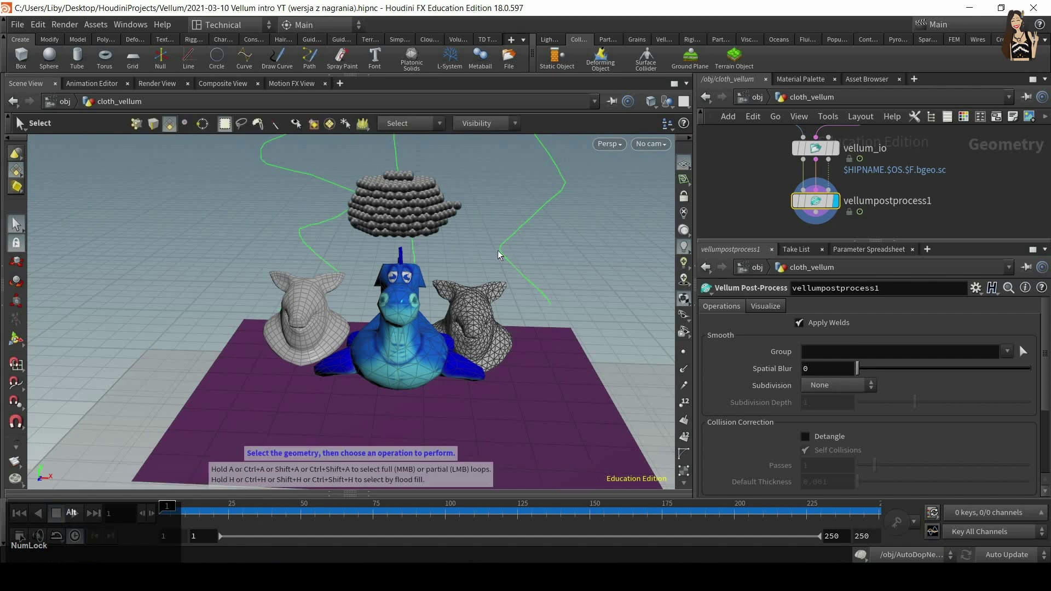
{"action": "left_click_drag", "start_coordinate": [498, 254], "coordinate": [184, 158], "text": "alt"}
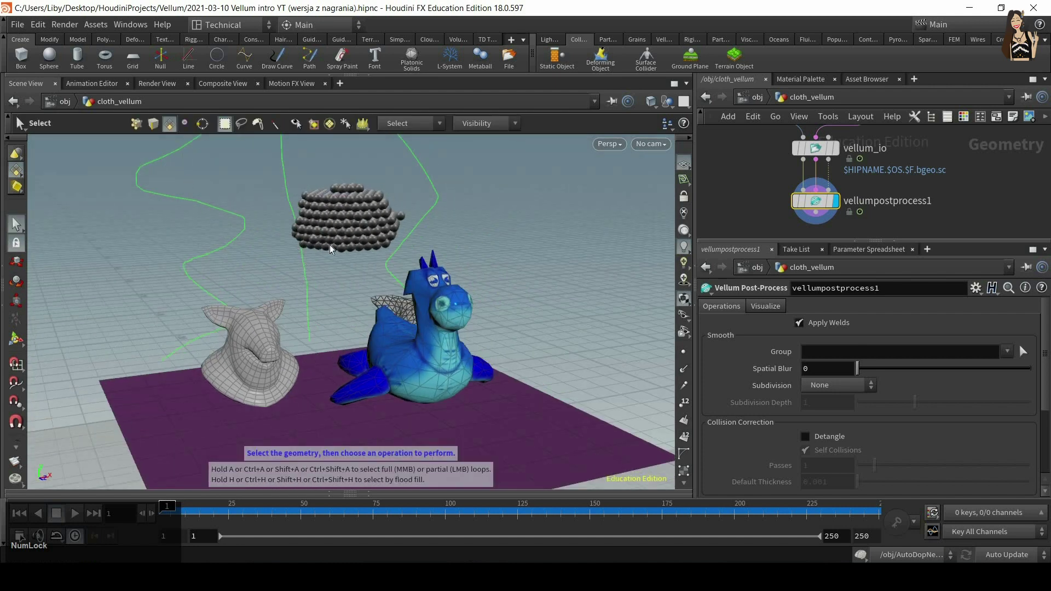
{"action": "left_click_drag", "start_coordinate": [474, 254], "coordinate": [366, 252], "text": "alt"}
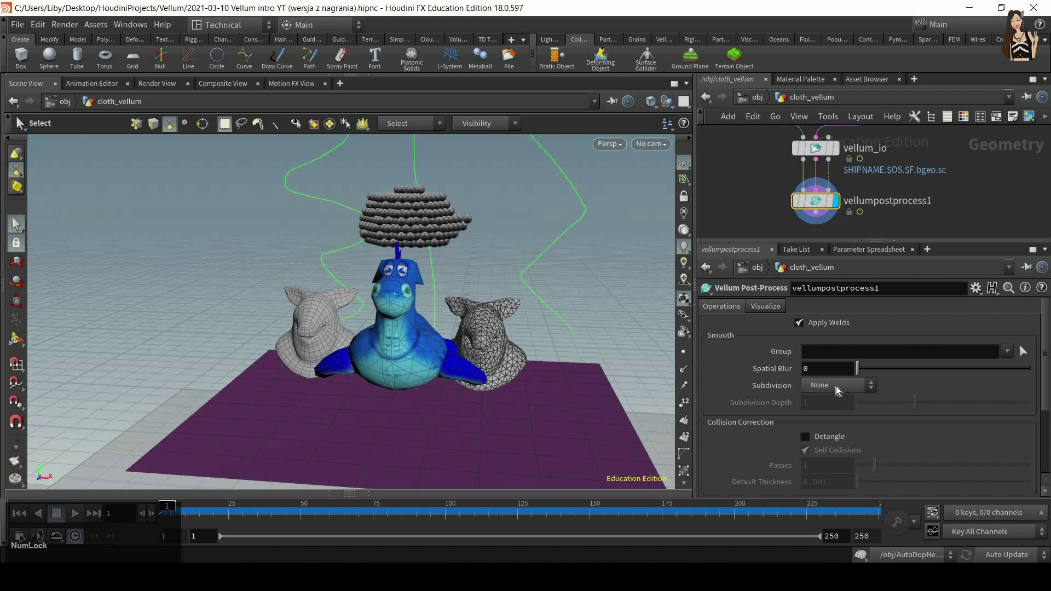
{"action": "left_click", "coordinate": [836, 386]}
{"action": "left_click", "coordinate": [828, 397]}
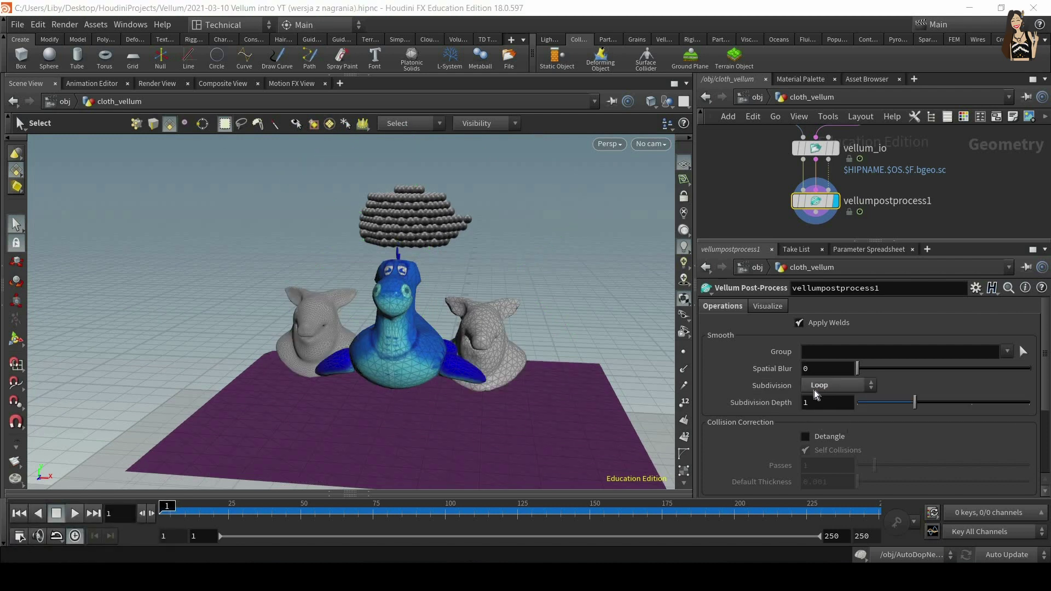
Step: Compare Catmull-Clark and Loop subdivision, keep Loop with Subdivision Depth 2, and inspect the smoothed meshes up close
{"action": "left_click", "coordinate": [846, 386]}
{"action": "left_click", "coordinate": [843, 412]}
{"action": "left_click", "coordinate": [828, 389]}
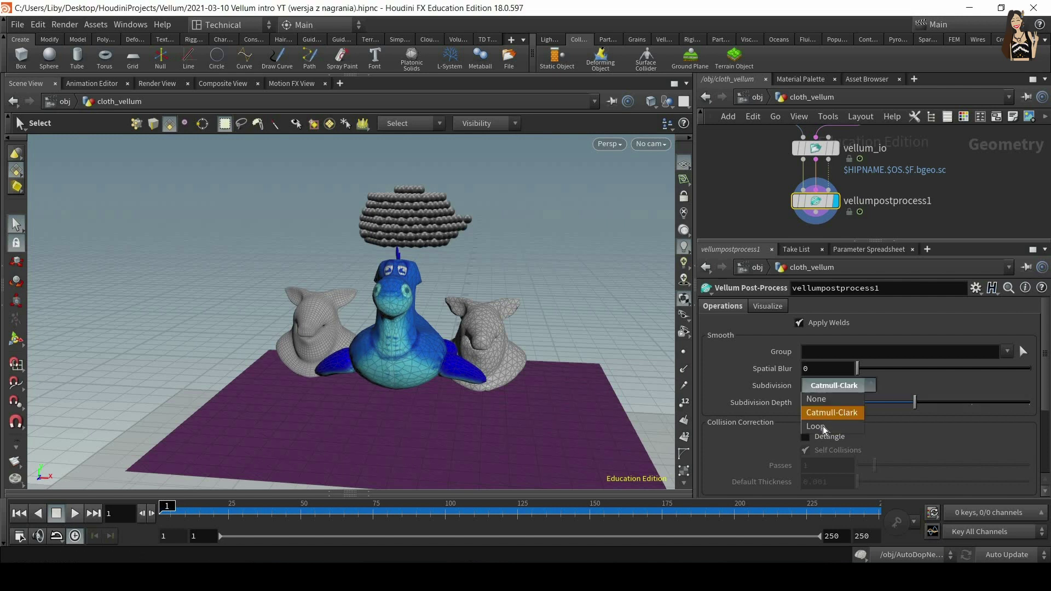
{"action": "left_click_drag", "start_coordinate": [929, 405], "coordinate": [966, 406]}
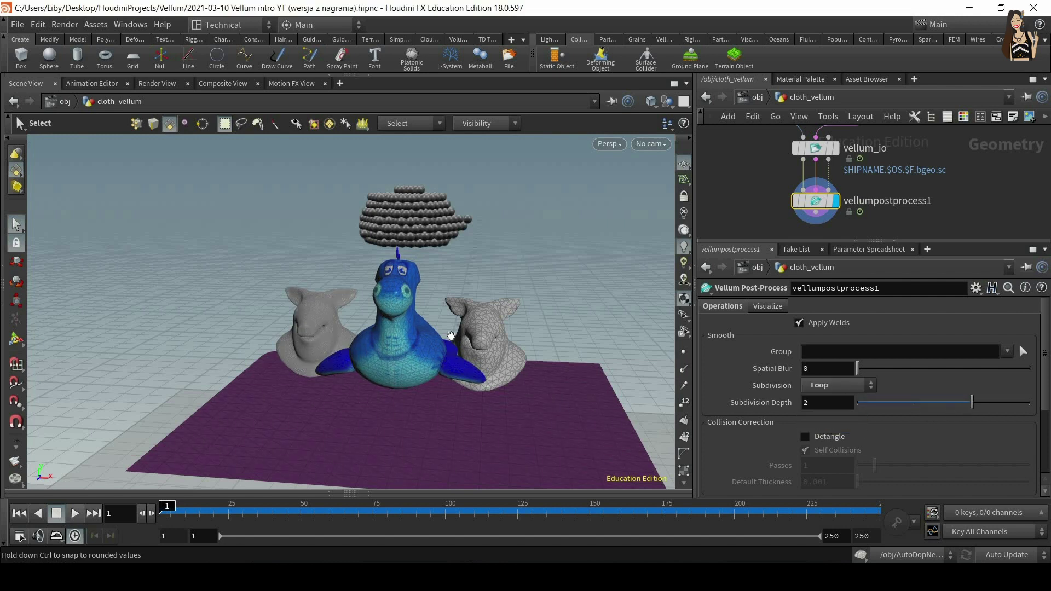
{"action": "left_click_drag", "start_coordinate": [549, 337], "coordinate": [487, 306], "text": "alt"}
{"action": "right_click_drag", "start_coordinate": [484, 166], "coordinate": [455, 256], "text": "alt"}
{"action": "left_click_drag", "start_coordinate": [307, 246], "coordinate": [471, 324], "text": "alt"}
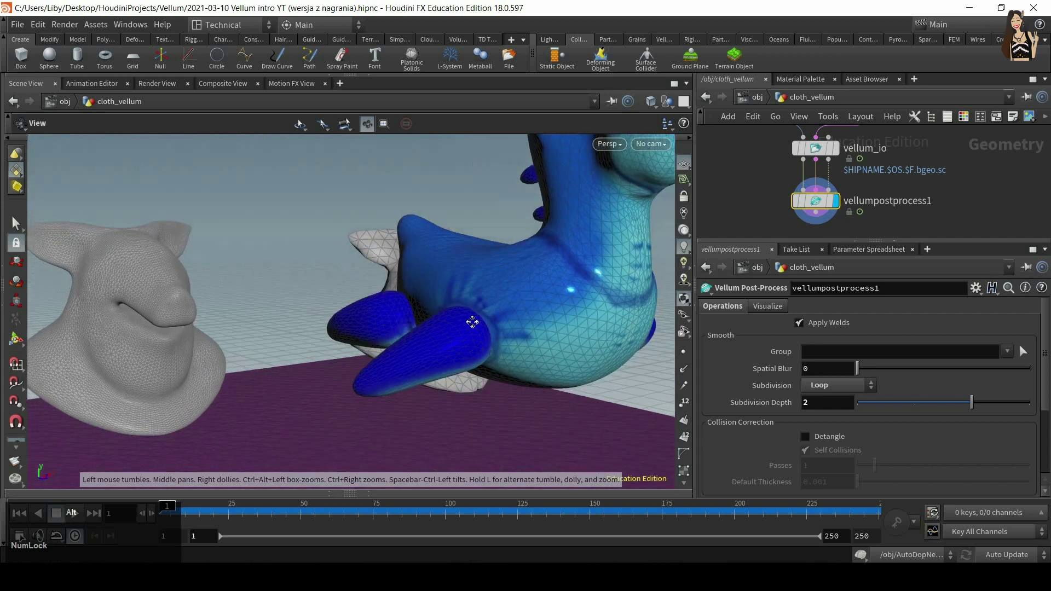
{"action": "right_click_drag", "start_coordinate": [471, 324], "coordinate": [453, 298], "text": "alt"}
{"action": "left_click_drag", "start_coordinate": [453, 298], "coordinate": [492, 263], "text": "alt"}
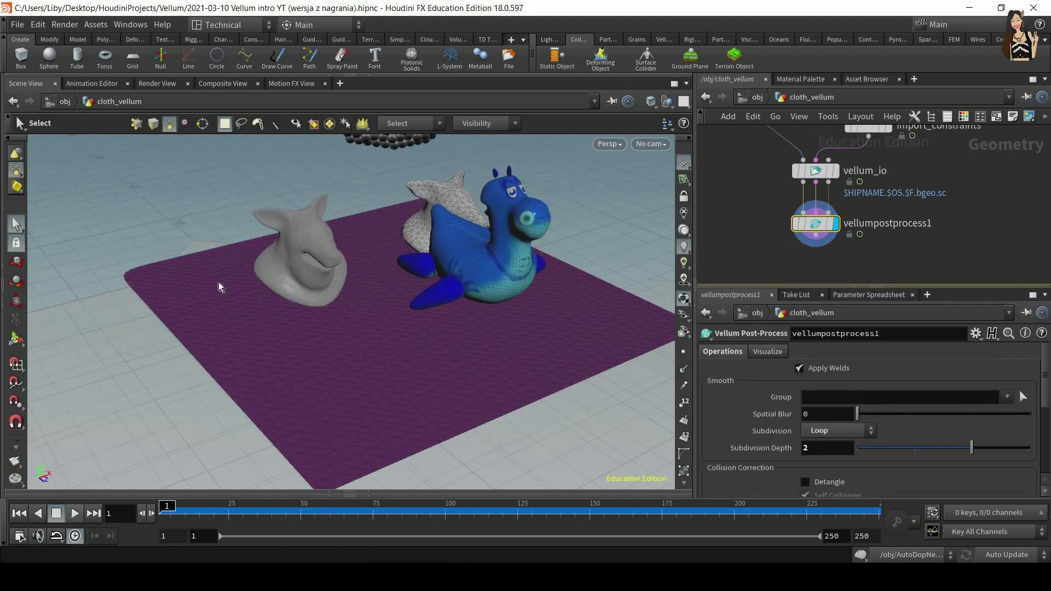
Step: Widen the network area and move vellumpostprocess1 further below vellum_io to make room for nodes between them
{"action": "left_click_drag", "start_coordinate": [811, 285], "coordinate": [810, 299]}
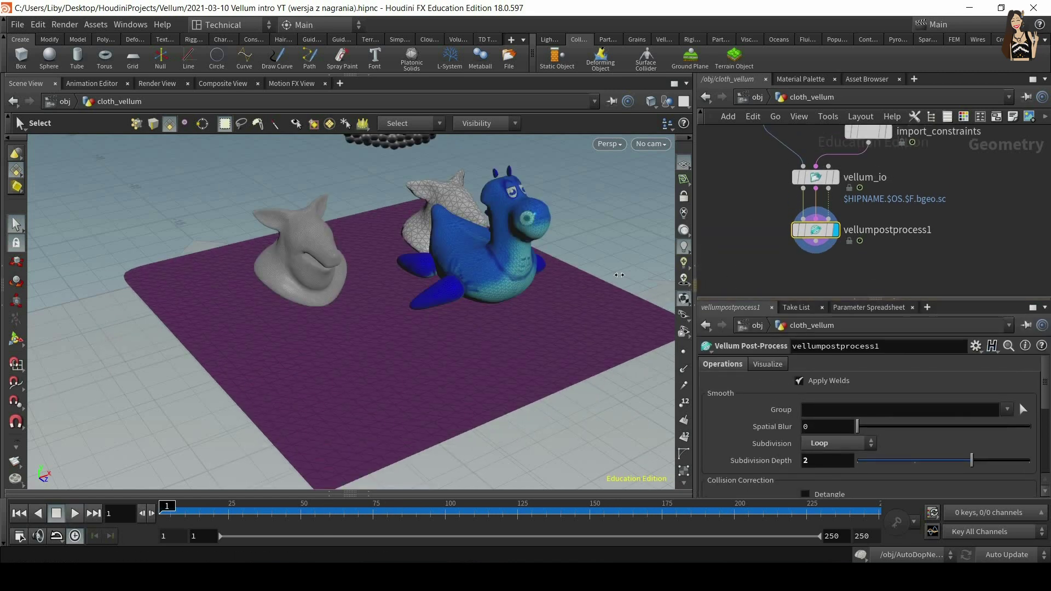
{"action": "left_click_drag", "start_coordinate": [619, 275], "coordinate": [621, 275]}
{"action": "left_click_drag", "start_coordinate": [780, 234], "coordinate": [781, 279]}
{"action": "middle_click_drag", "start_coordinate": [747, 198], "coordinate": [762, 170]}
{"action": "left_click_drag", "start_coordinate": [799, 258], "coordinate": [798, 276]}
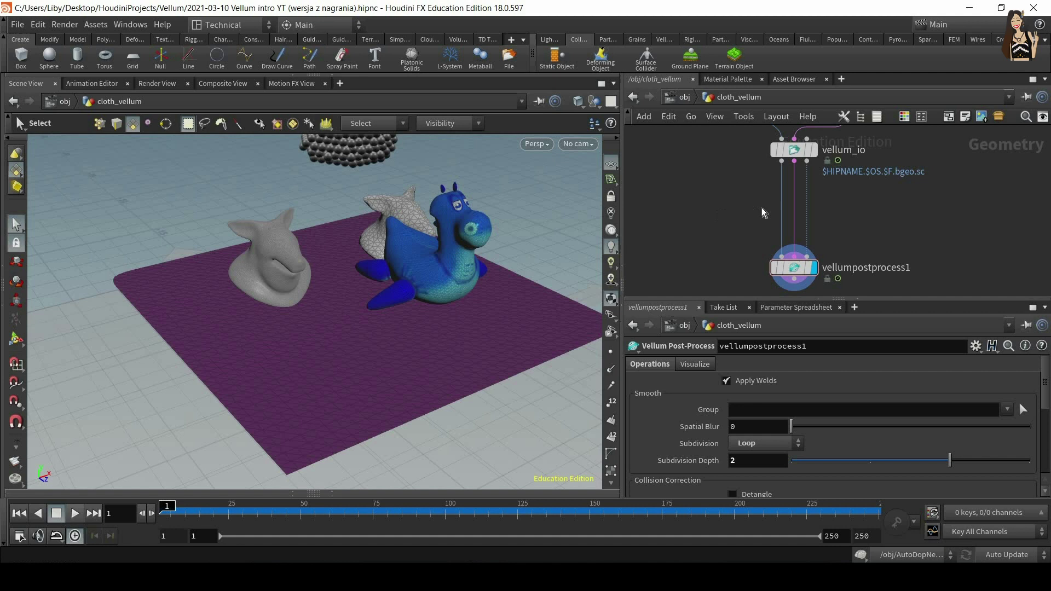
Step: Insert a Null between the first output of vellum_io and vellumpostprocess1 and name it GEO
{"action": "key", "text": "Tab"}
{"action": "key", "text": "BackSpace"}
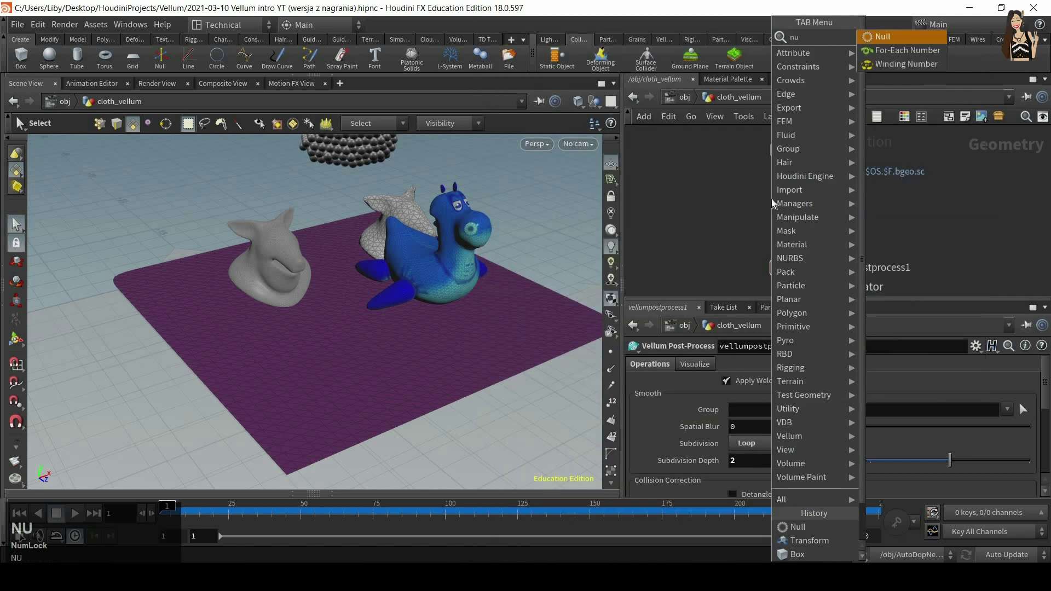
{"action": "key", "text": "Return"}
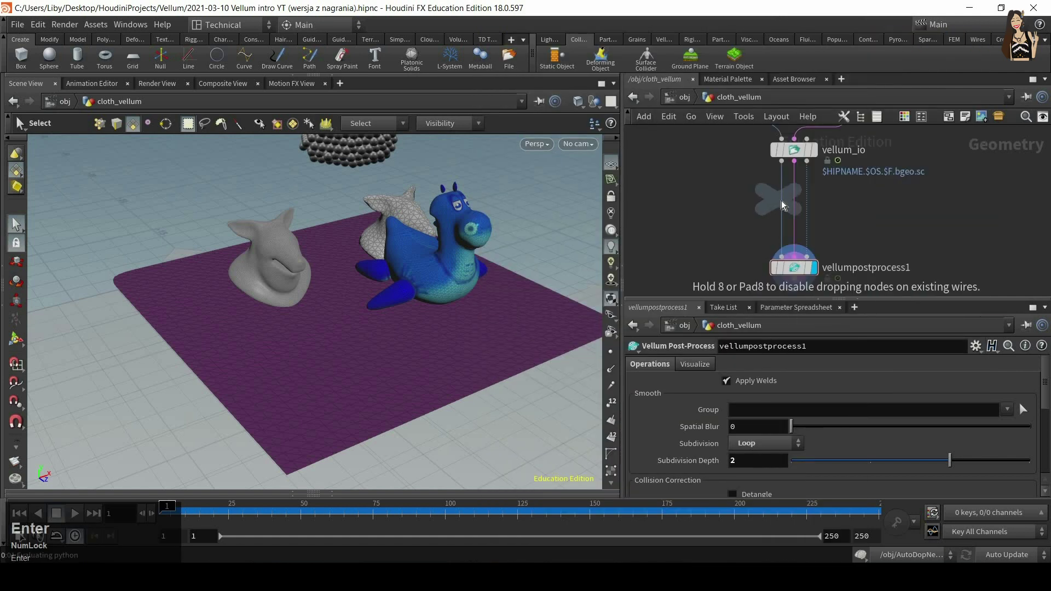
{"action": "left_click", "coordinate": [692, 210]}
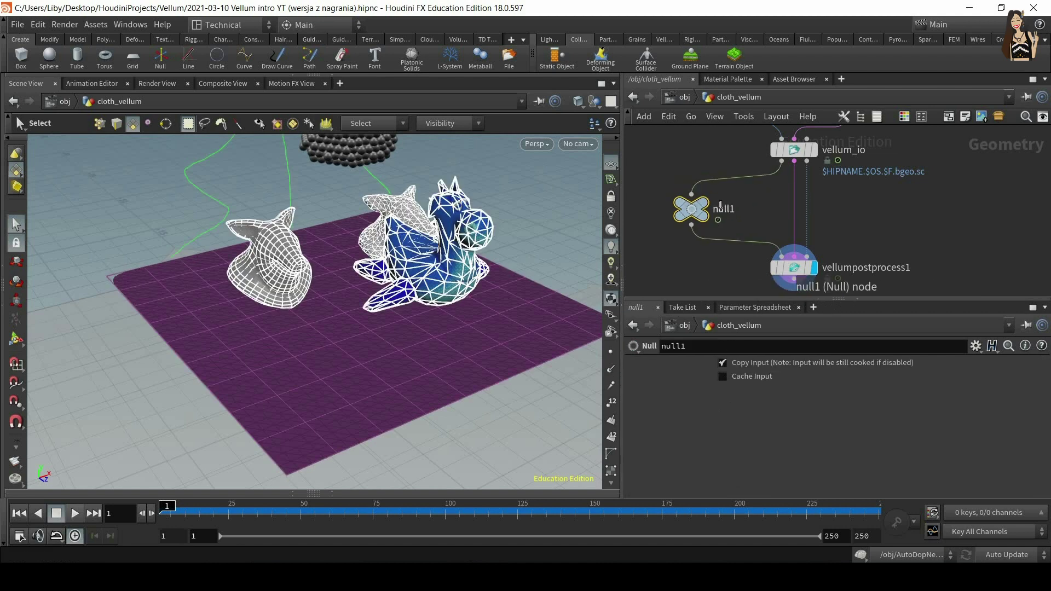
{"action": "double_click", "coordinate": [721, 208]}
{"action": "type", "text": "GEO"}
{"action": "key", "text": "Return"}
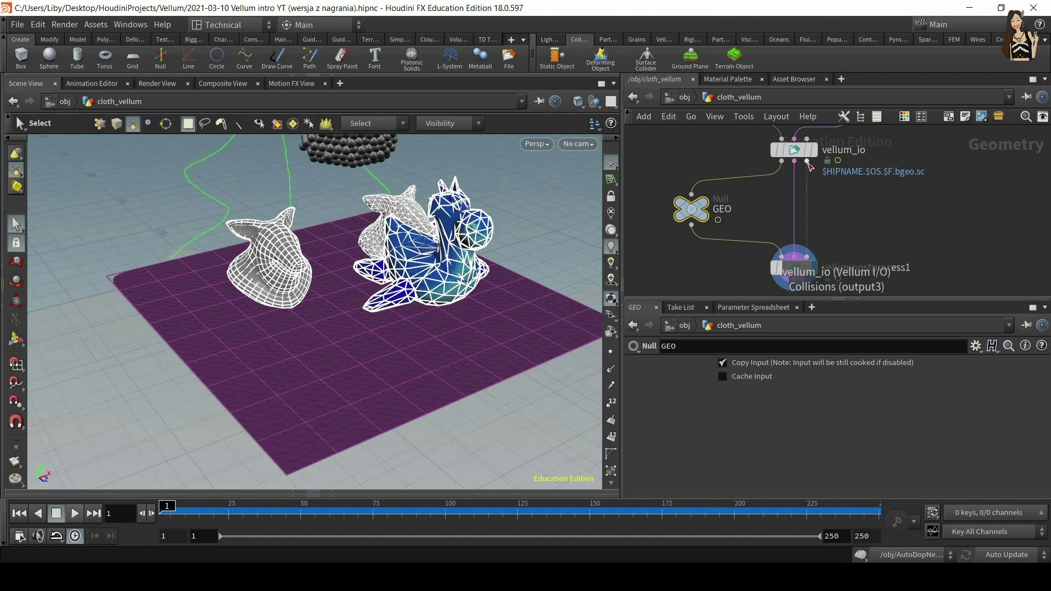
Step: Duplicate the GEO null beside the original, keeping its vellum_io input, and rename the copy GEO_non_process
{"action": "middle_click_drag", "start_coordinate": [772, 196], "coordinate": [822, 207]}
{"action": "left_click_drag", "start_coordinate": [738, 216], "coordinate": [674, 217], "text": "alt"}
{"action": "left_click_drag", "start_coordinate": [751, 222], "coordinate": [769, 221]}
{"action": "left_click", "coordinate": [709, 218]}
{"action": "key", "text": "BackSpace"}
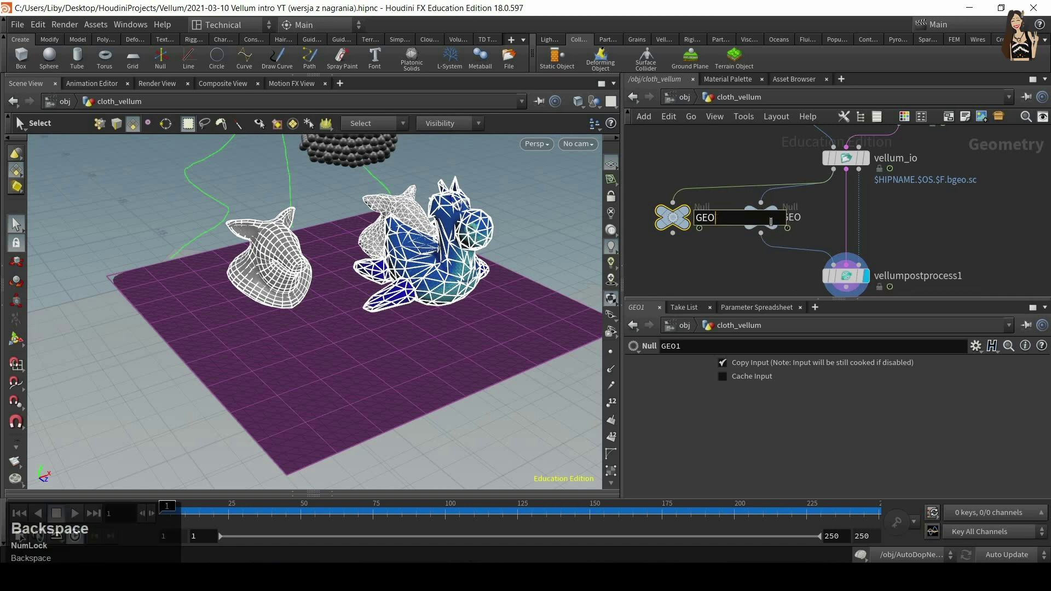
{"action": "type", "text": "_non_process"}
{"action": "key", "text": "Return"}
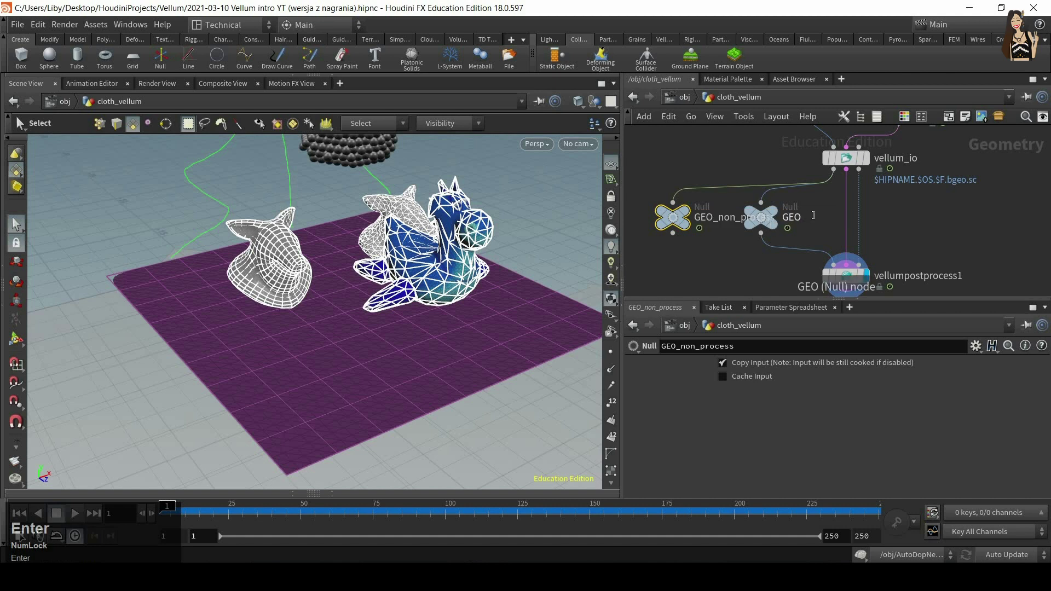
Step: Rename the original GEO null to GEO_process and move both nulls lower and apart below vellum_io
{"action": "double_click", "coordinate": [801, 218]}
{"action": "type", "text": "_process"}
{"action": "key", "text": "Return"}
{"action": "scroll", "coordinate": [739, 227], "scroll_direction": "down", "scroll_amount": 2}
{"action": "middle_click_drag", "start_coordinate": [739, 227], "coordinate": [743, 183]}
{"action": "left_click_drag", "start_coordinate": [758, 177], "coordinate": [749, 200]}
{"action": "left_click_drag", "start_coordinate": [697, 177], "coordinate": [663, 200]}
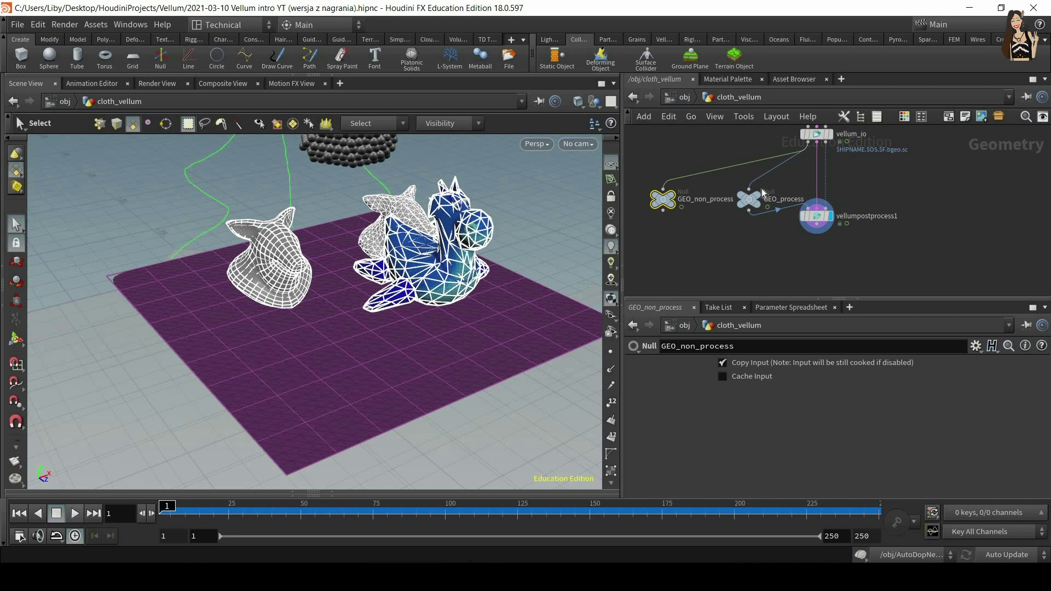
Step: Insert a Blast node between vellum_io and GEO_process and align it above the null
{"action": "left_click_drag", "start_coordinate": [319, 184], "coordinate": [402, 342], "text": "alt"}
{"action": "left_click_drag", "start_coordinate": [752, 168], "coordinate": [750, 168]}
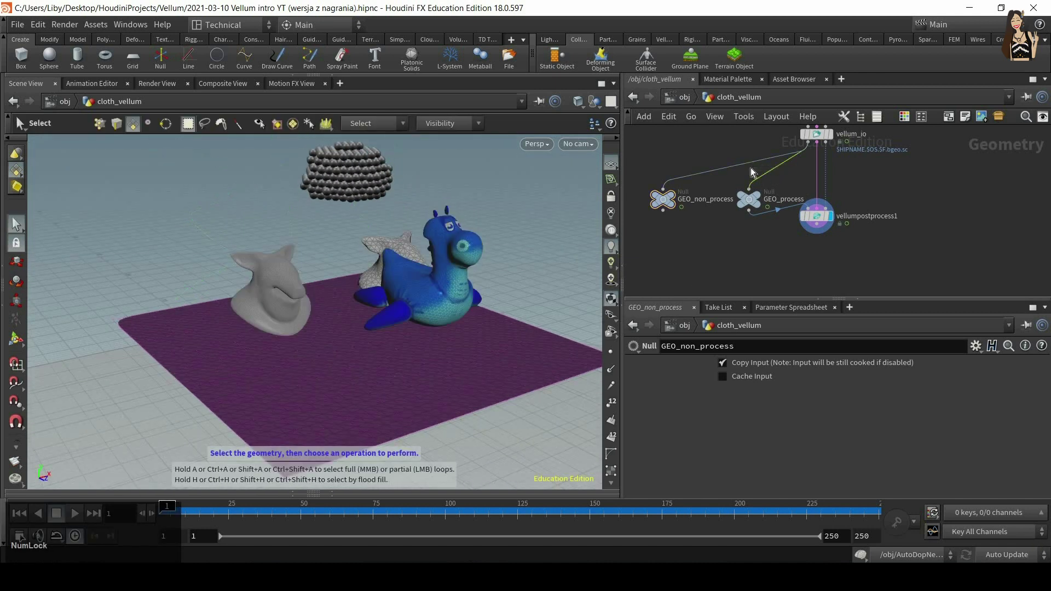
{"action": "key", "text": "Tab"}
{"action": "type", "text": "blast"}
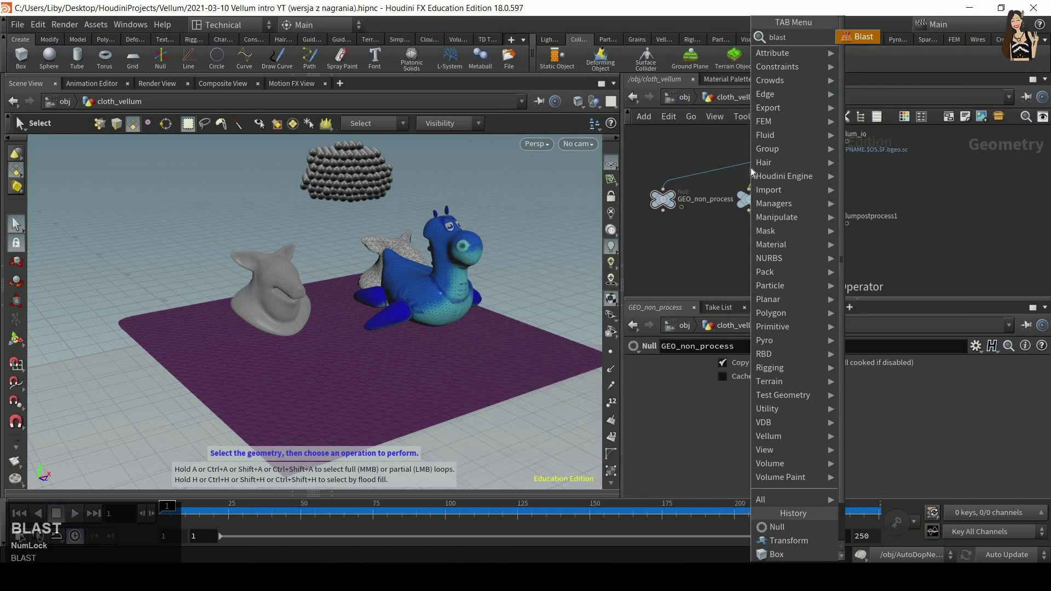
{"action": "key", "text": "Return"}
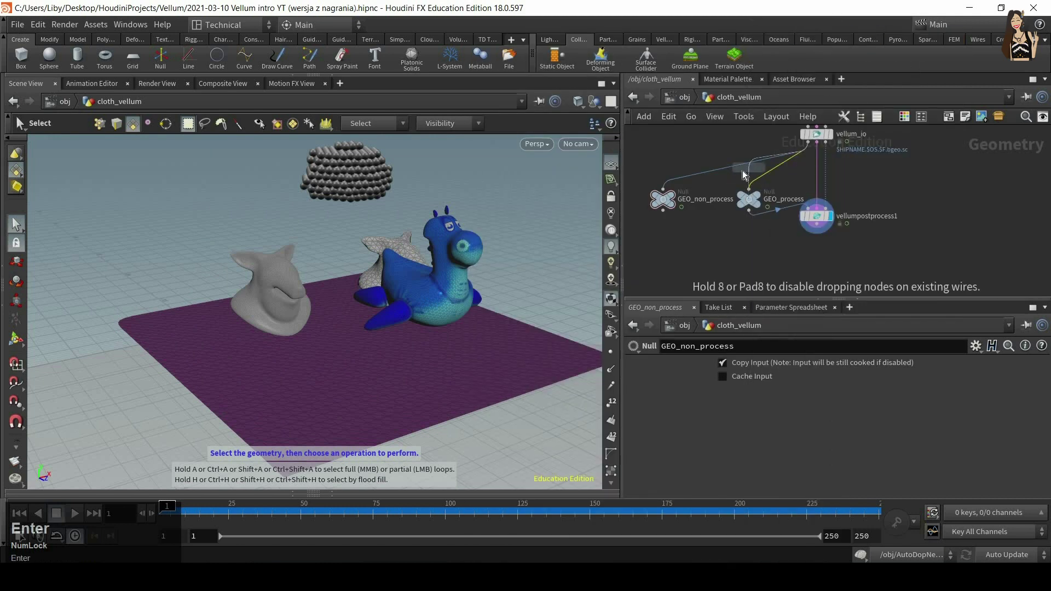
{"action": "left_click", "coordinate": [769, 179]}
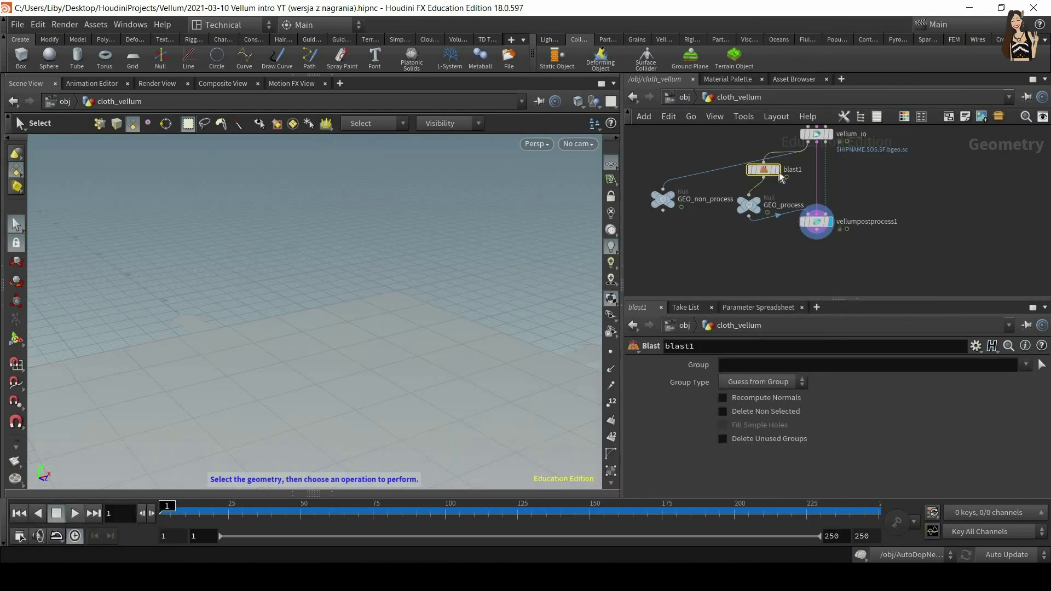
{"action": "left_click_drag", "start_coordinate": [761, 170], "coordinate": [749, 179]}
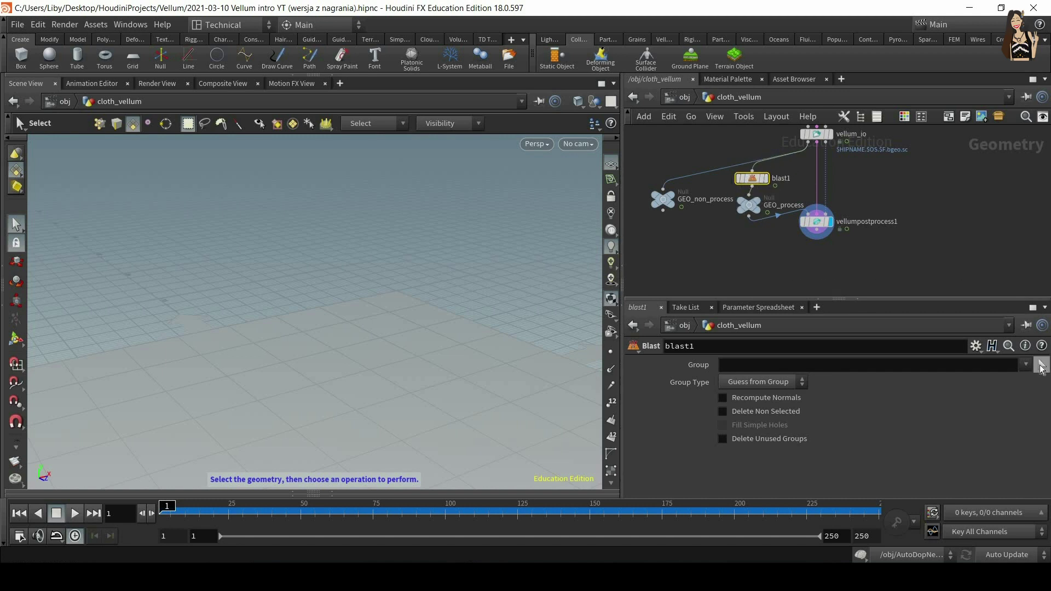
Step: Set blast1's group to the cloth, pig heads and rubber toy primitives and enable Delete Non Selected to isolate them
{"action": "left_click", "coordinate": [1042, 365]}
{"action": "mouse_move", "coordinate": [501, 249]}
{"action": "left_mouse_down", "text": "alt"}
{"action": "mouse_move", "coordinate": [443, 218]}
{"action": "mouse_move", "coordinate": [417, 232]}
{"action": "mouse_move", "coordinate": [477, 218]}
{"action": "mouse_move", "coordinate": [489, 261]}
{"action": "left_mouse_up", "text": "alt"}
{"action": "middle_click_drag", "start_coordinate": [489, 261], "coordinate": [464, 302], "text": "alt"}
{"action": "left_click_drag", "start_coordinate": [565, 402], "coordinate": [549, 329]}
{"action": "left_click_drag", "start_coordinate": [255, 142], "coordinate": [263, 153], "text": "alt"}
{"action": "left_click_drag", "start_coordinate": [299, 355], "coordinate": [290, 360], "text": "alt"}
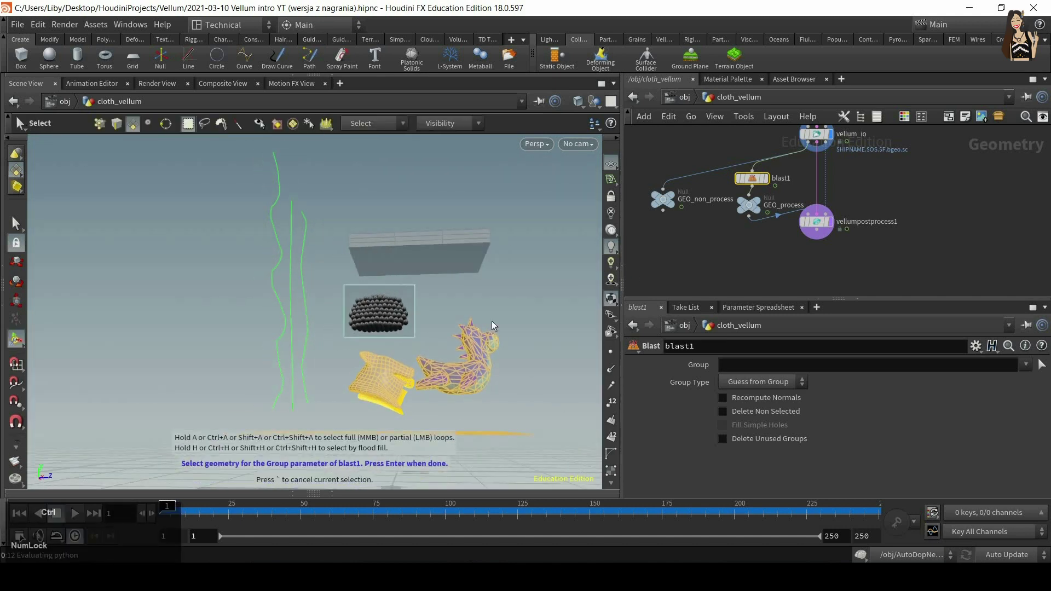
{"action": "left_click_drag", "start_coordinate": [493, 324], "coordinate": [366, 333], "text": "alt"}
{"action": "key", "text": "Return"}
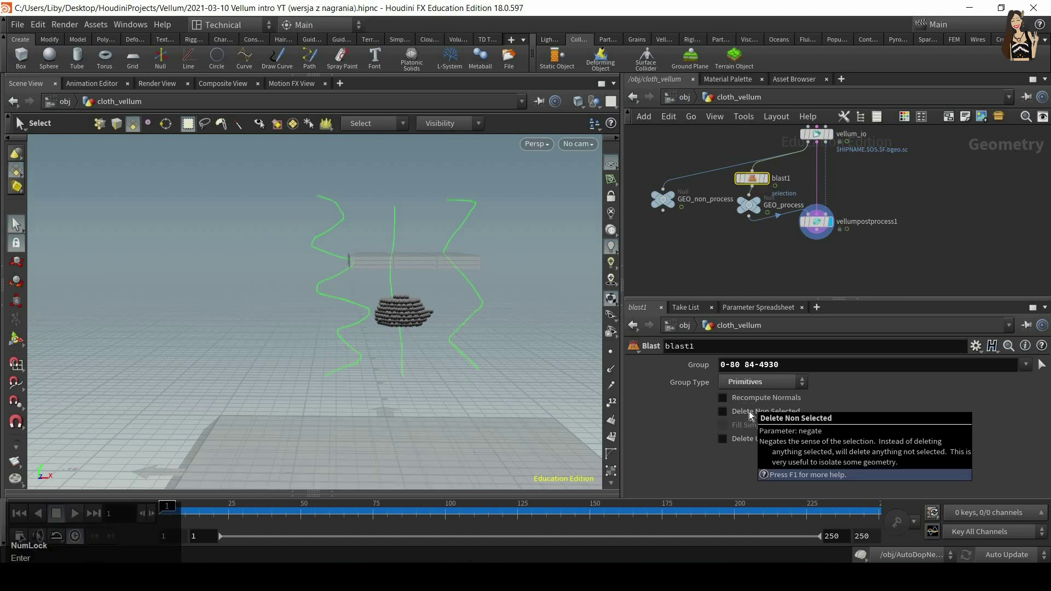
{"action": "left_click", "coordinate": [722, 411]}
{"action": "left_click_drag", "start_coordinate": [460, 334], "coordinate": [440, 318], "text": "alt"}
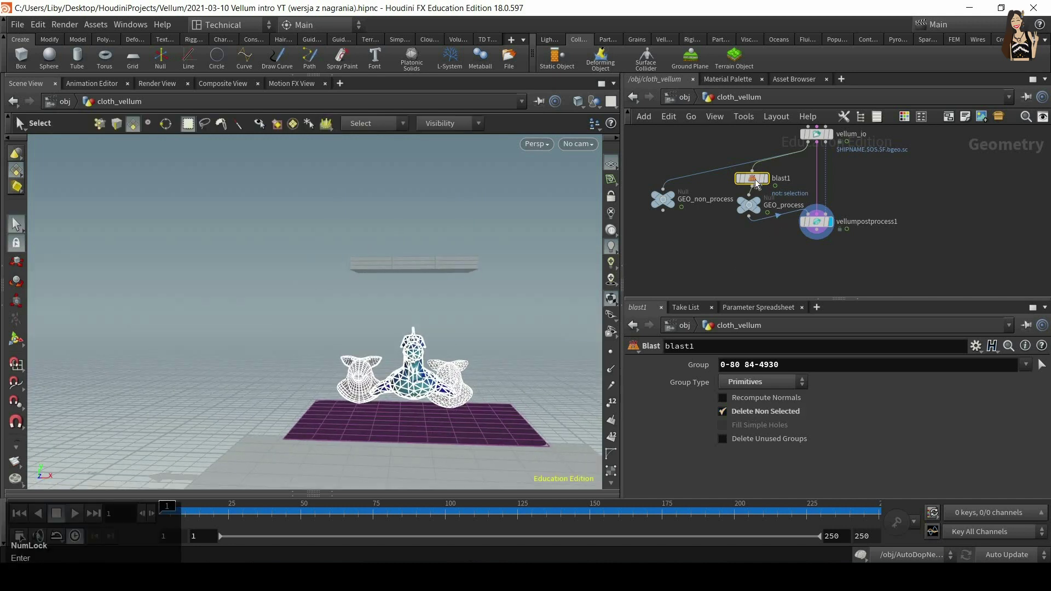
Step: Duplicate blast1 between vellum_io and GEO_non_process and turn off Delete Non Selected on the copy
{"action": "left_click_drag", "start_coordinate": [754, 180], "coordinate": [654, 181], "text": "alt"}
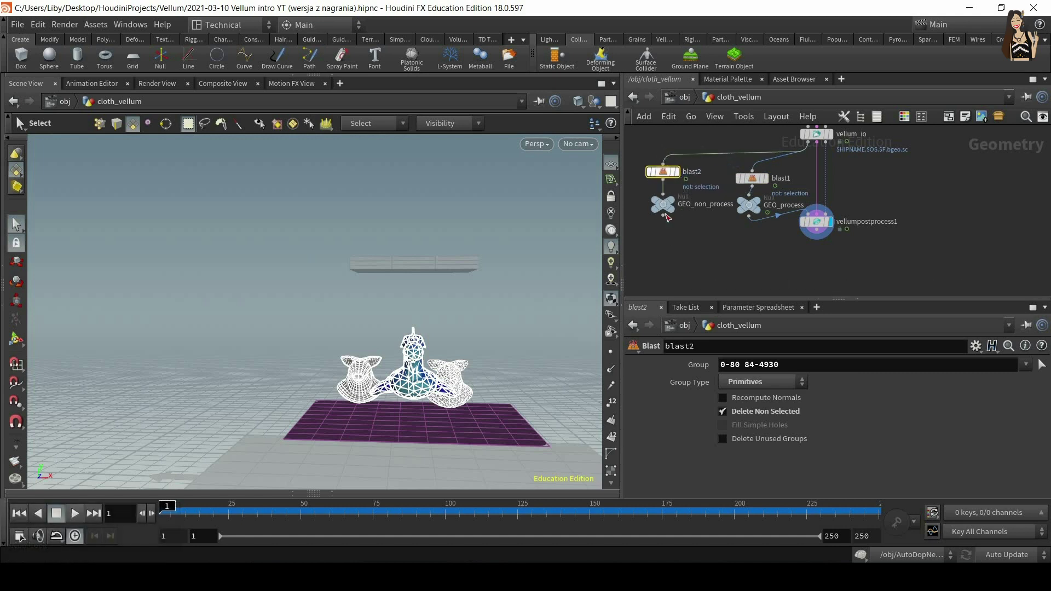
{"action": "key", "text": "Num_Lock"}
{"action": "left_click", "coordinate": [768, 417]}
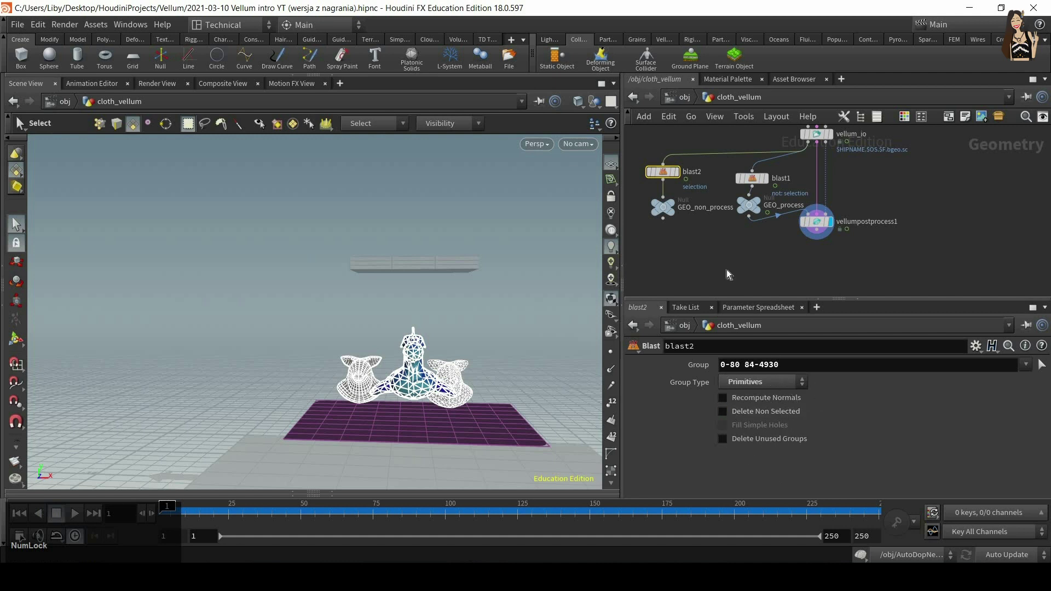
Step: Display the output of blast2 and then blast1 to check how the geometry is split
{"action": "left_click", "coordinate": [677, 173]}
{"action": "left_click_drag", "start_coordinate": [359, 310], "coordinate": [387, 322], "text": "alt"}
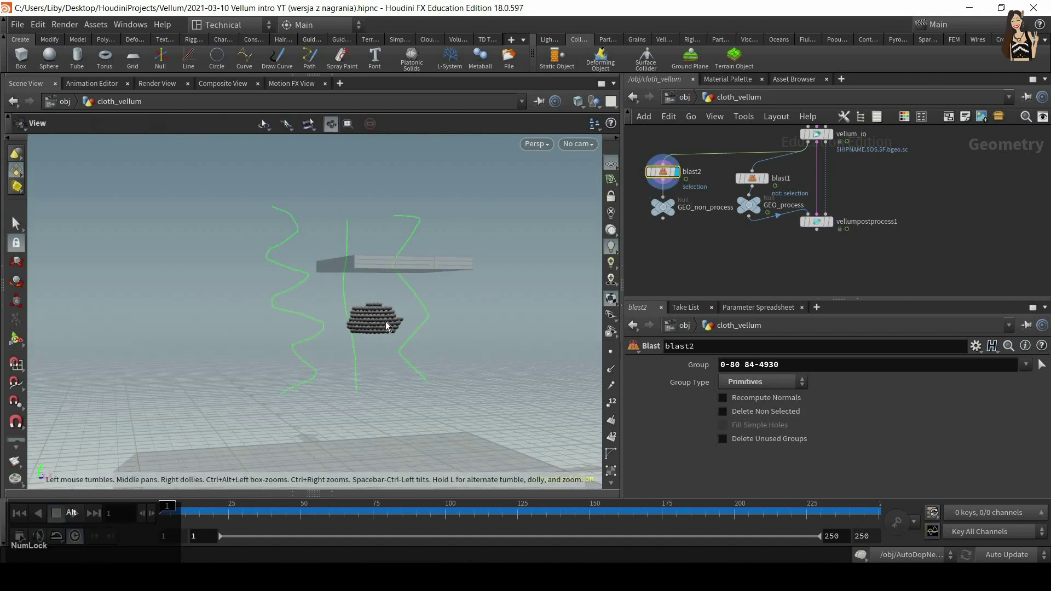
{"action": "left_click_drag", "start_coordinate": [485, 294], "coordinate": [468, 293], "text": "alt"}
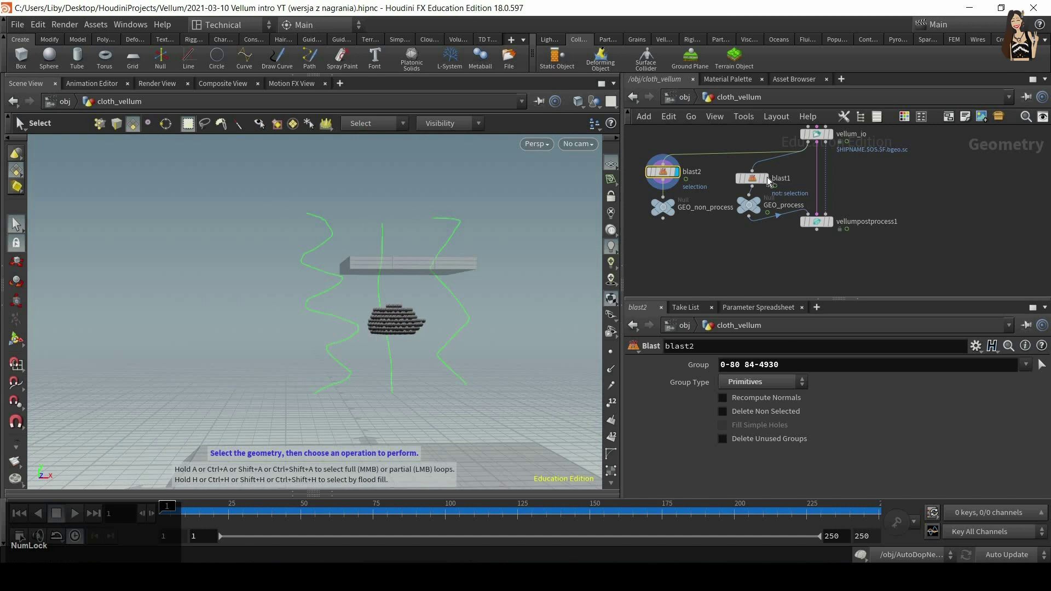
{"action": "left_click", "coordinate": [766, 179]}
{"action": "left_click", "coordinate": [753, 181]}
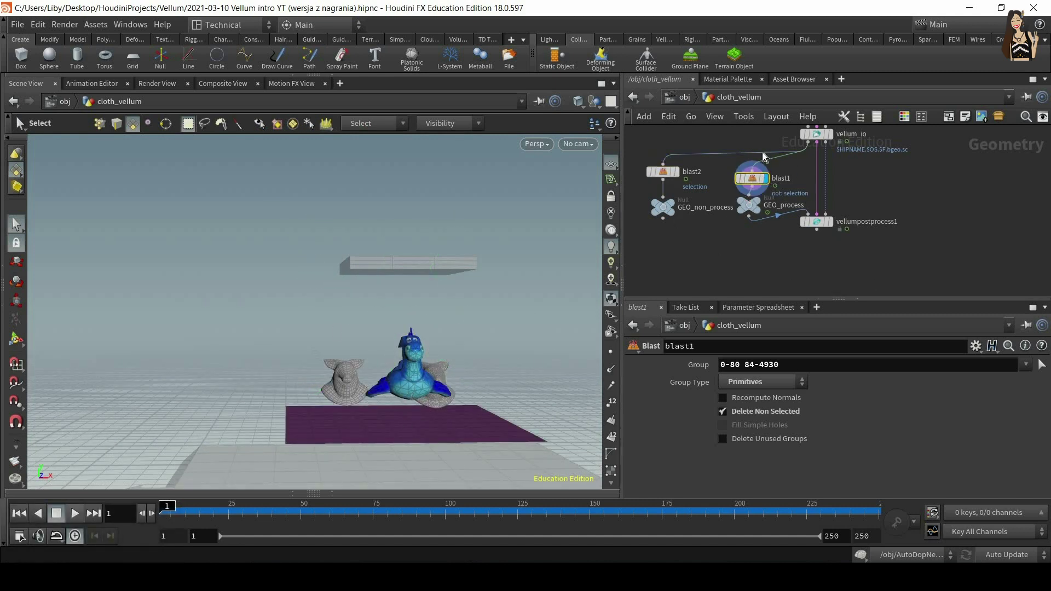
Step: Move vellumpostprocess1 slightly lower in the network and display its output
{"action": "scroll", "coordinate": [763, 154], "scroll_direction": "up", "scroll_amount": 1}
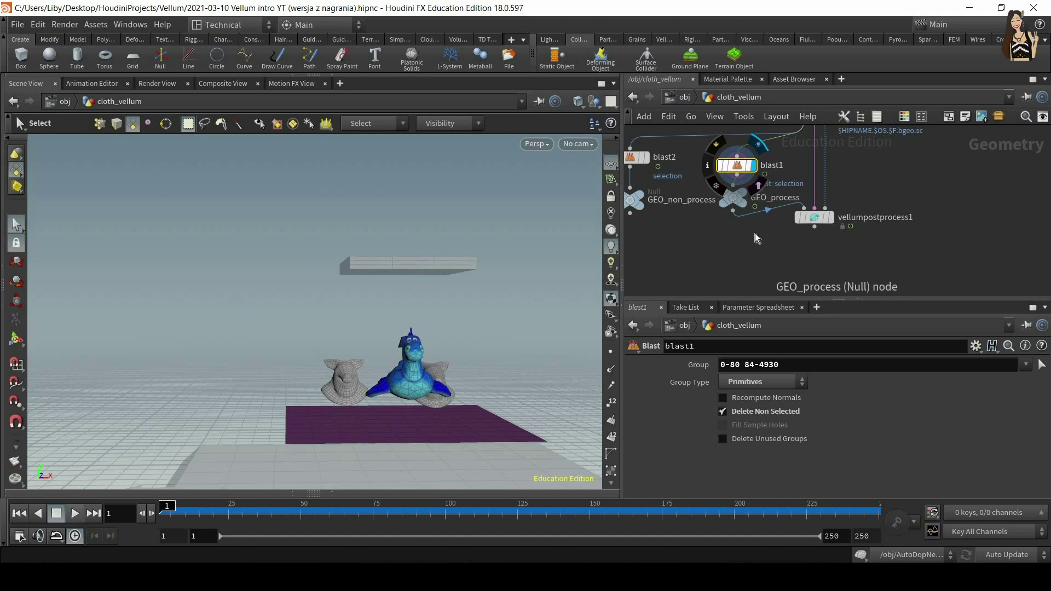
{"action": "left_click", "coordinate": [742, 192]}
{"action": "left_click_drag", "start_coordinate": [821, 222], "coordinate": [821, 232]}
{"action": "left_click", "coordinate": [818, 230]}
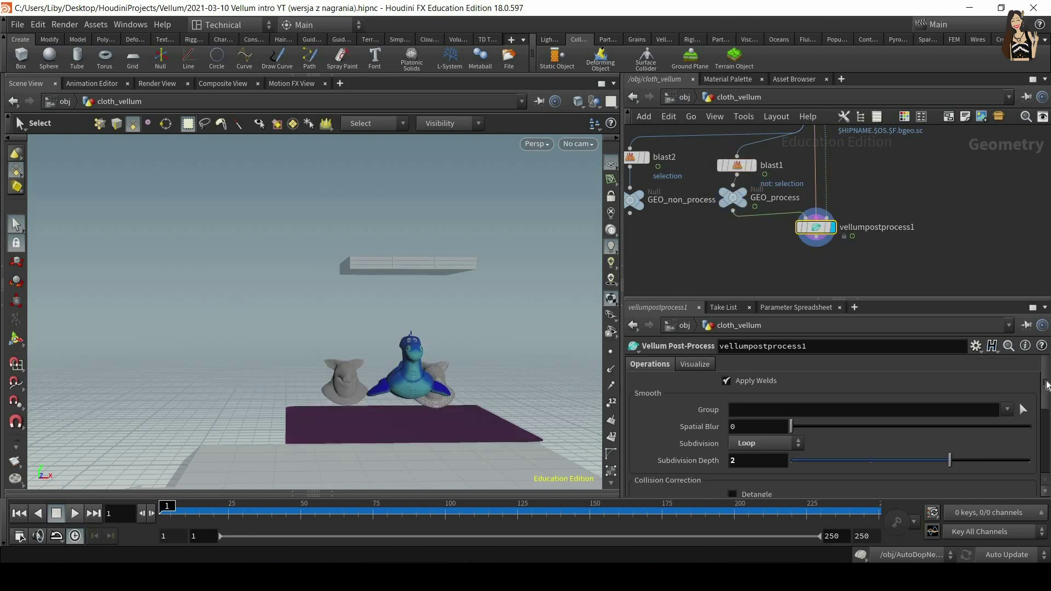
Step: Enable Extrude by Thickness on vellumpostprocess1 and inspect the thickened cloth and bodies up close
{"action": "left_click_drag", "start_coordinate": [863, 266], "coordinate": [863, 235]}
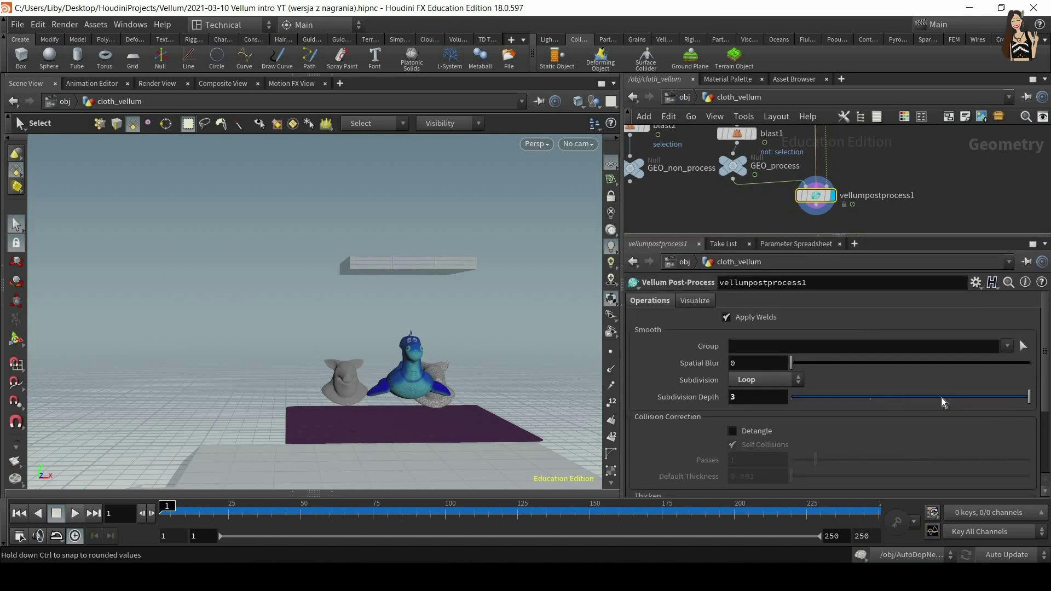
{"action": "scroll", "coordinate": [787, 429], "scroll_direction": "down", "scroll_amount": 4}
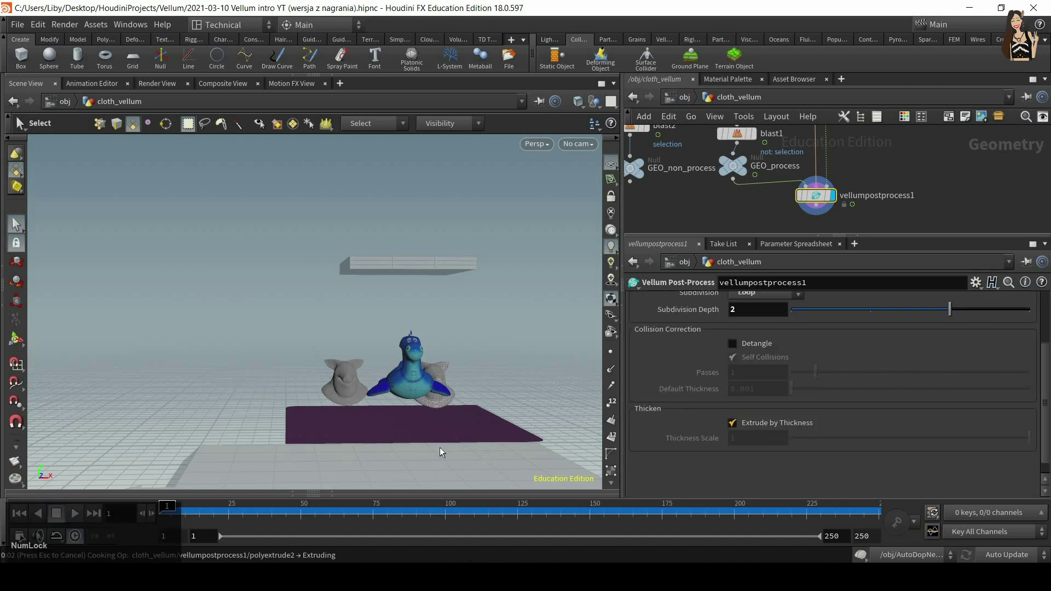
{"action": "right_click_drag", "start_coordinate": [450, 451], "coordinate": [450, 258], "text": "alt"}
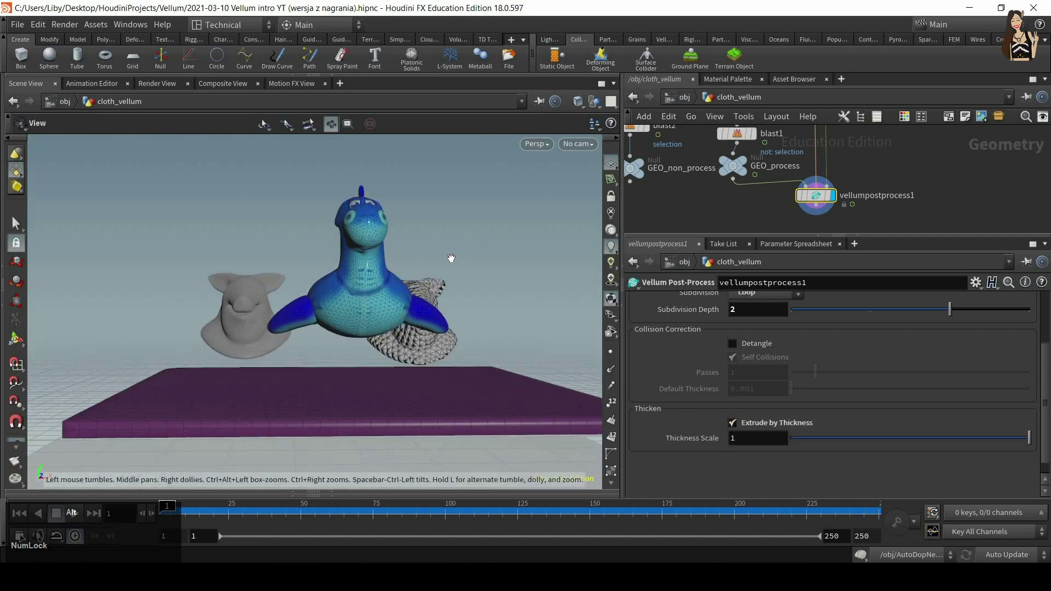
{"action": "middle_click_drag", "start_coordinate": [417, 384], "coordinate": [437, 293], "text": "alt"}
{"action": "left_click_drag", "start_coordinate": [436, 292], "coordinate": [441, 320], "text": "alt"}
Step: Add a Merge node fed by GEO_non_process and place it below the two null branches
{"action": "scroll", "coordinate": [857, 193], "scroll_direction": "down", "scroll_amount": 3}
{"action": "middle_click_drag", "start_coordinate": [857, 192], "coordinate": [913, 205]}
{"action": "scroll", "coordinate": [878, 193], "scroll_direction": "up", "scroll_amount": 3}
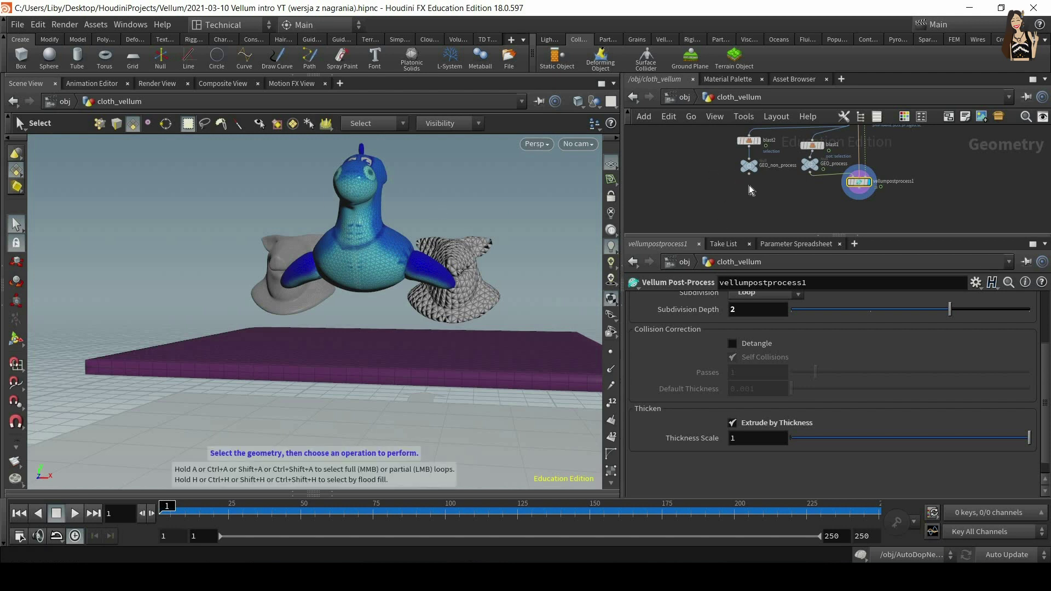
{"action": "scroll", "coordinate": [764, 205], "scroll_direction": "up", "scroll_amount": 1}
{"action": "left_click", "coordinate": [747, 168]}
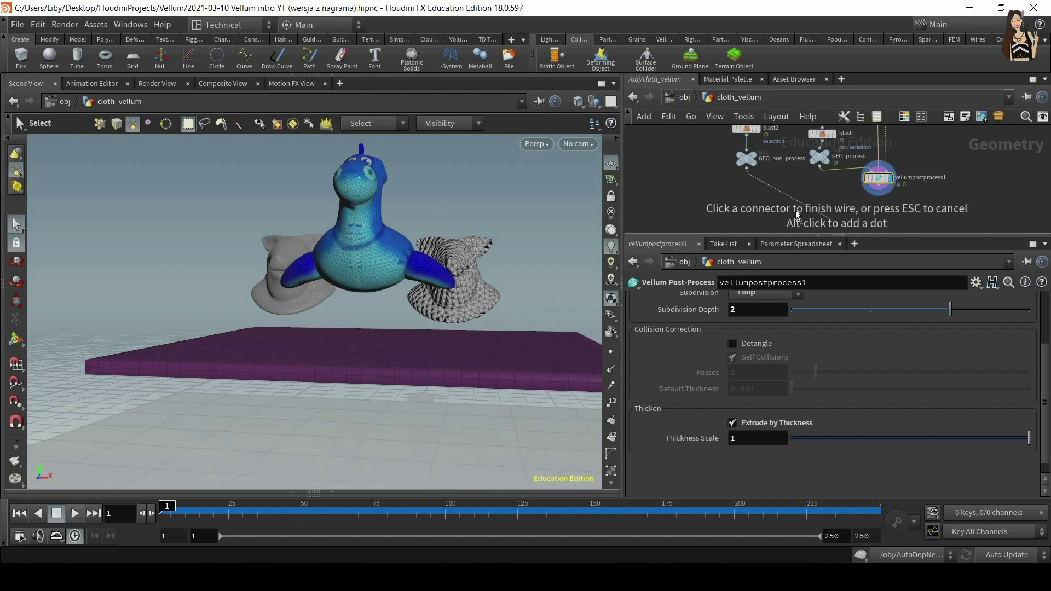
{"action": "key", "text": "Tab"}
{"action": "type", "text": "mer"}
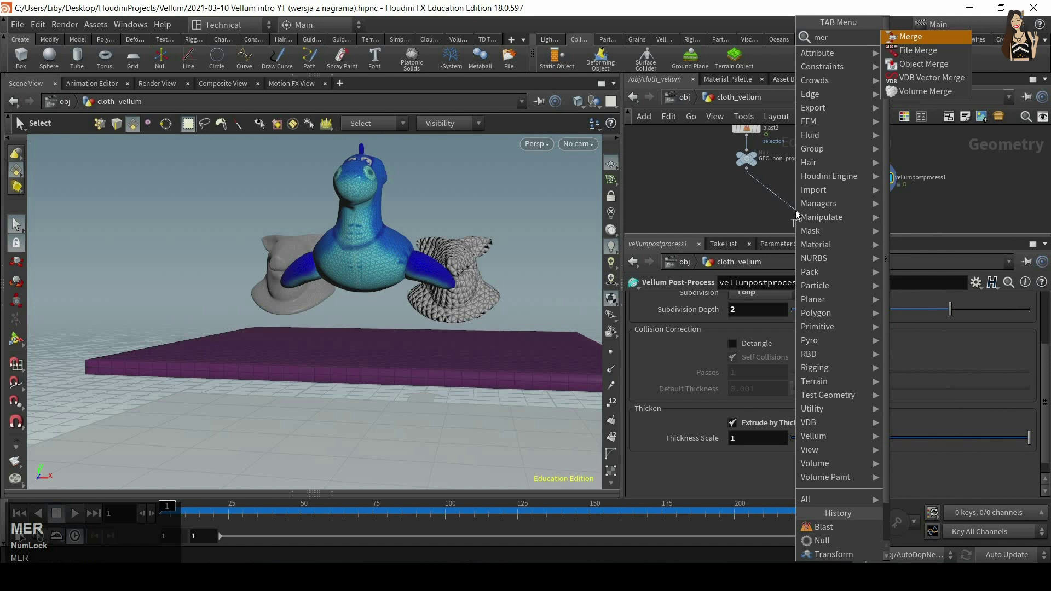
{"action": "key", "text": "Return"}
{"action": "left_click", "coordinate": [794, 208]}
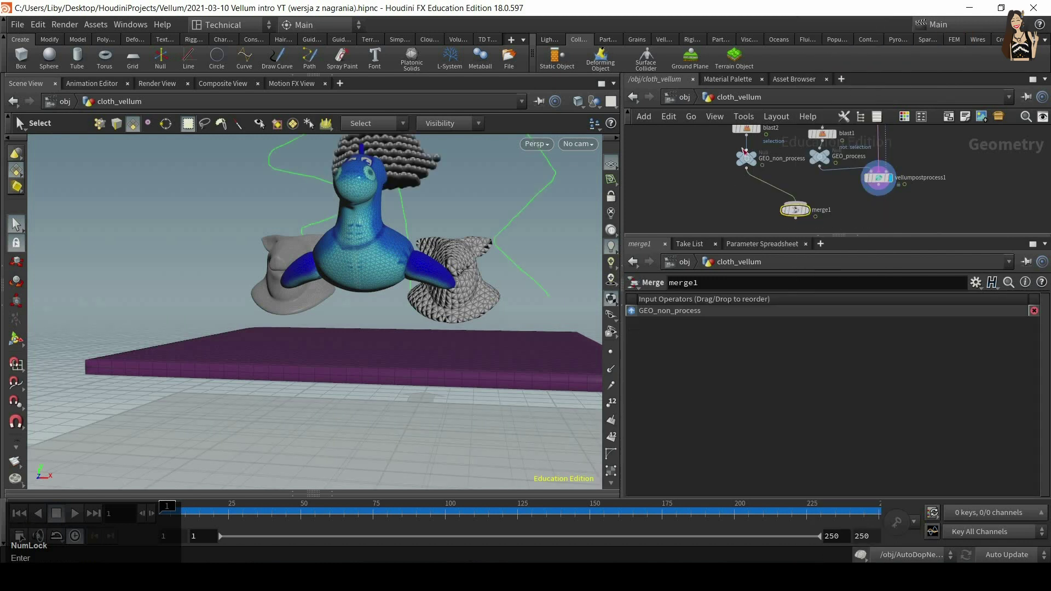
Step: Connect vellumpostprocess1 as the second input of merge1 and display the merged result
{"action": "left_click", "coordinate": [877, 189]}
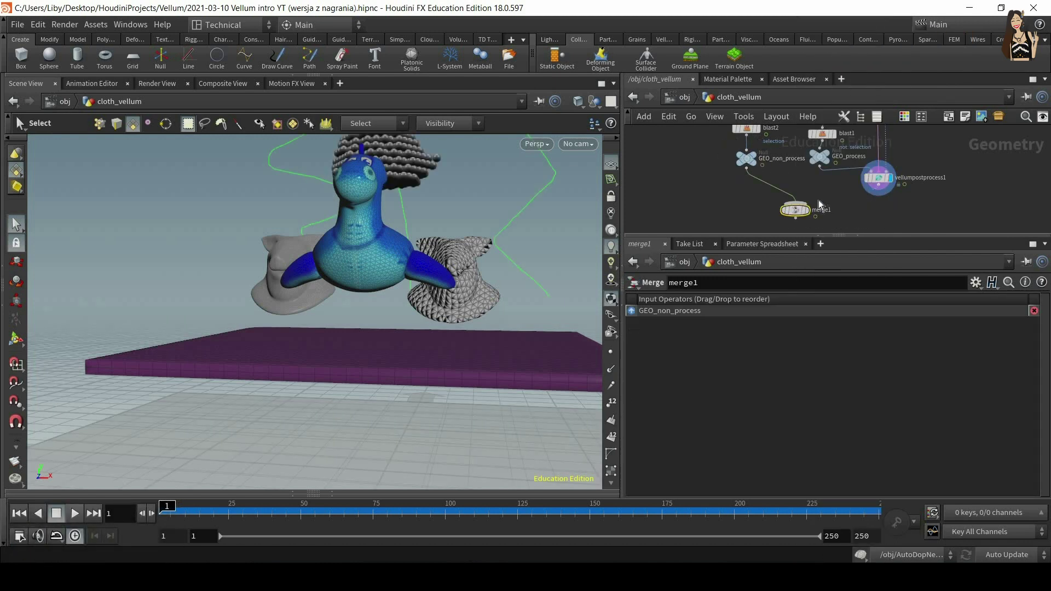
{"action": "left_click", "coordinate": [796, 204]}
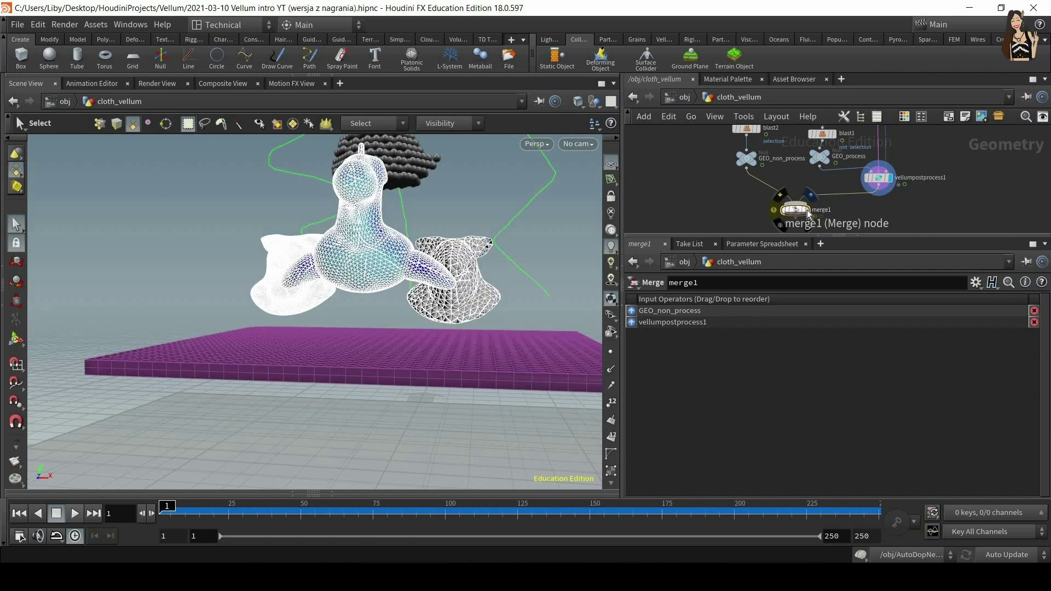
{"action": "key", "text": "Return"}
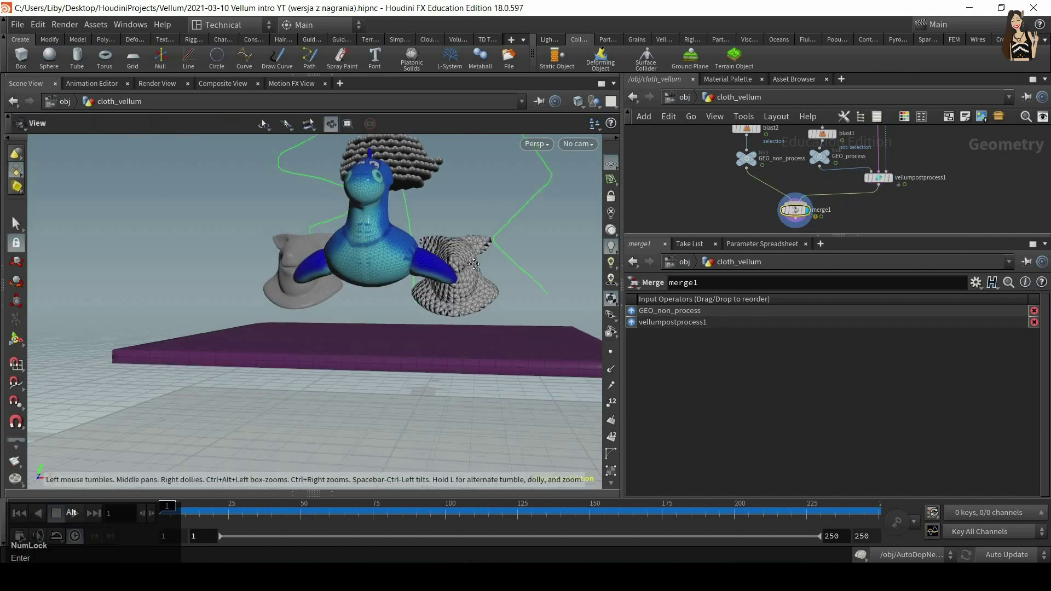